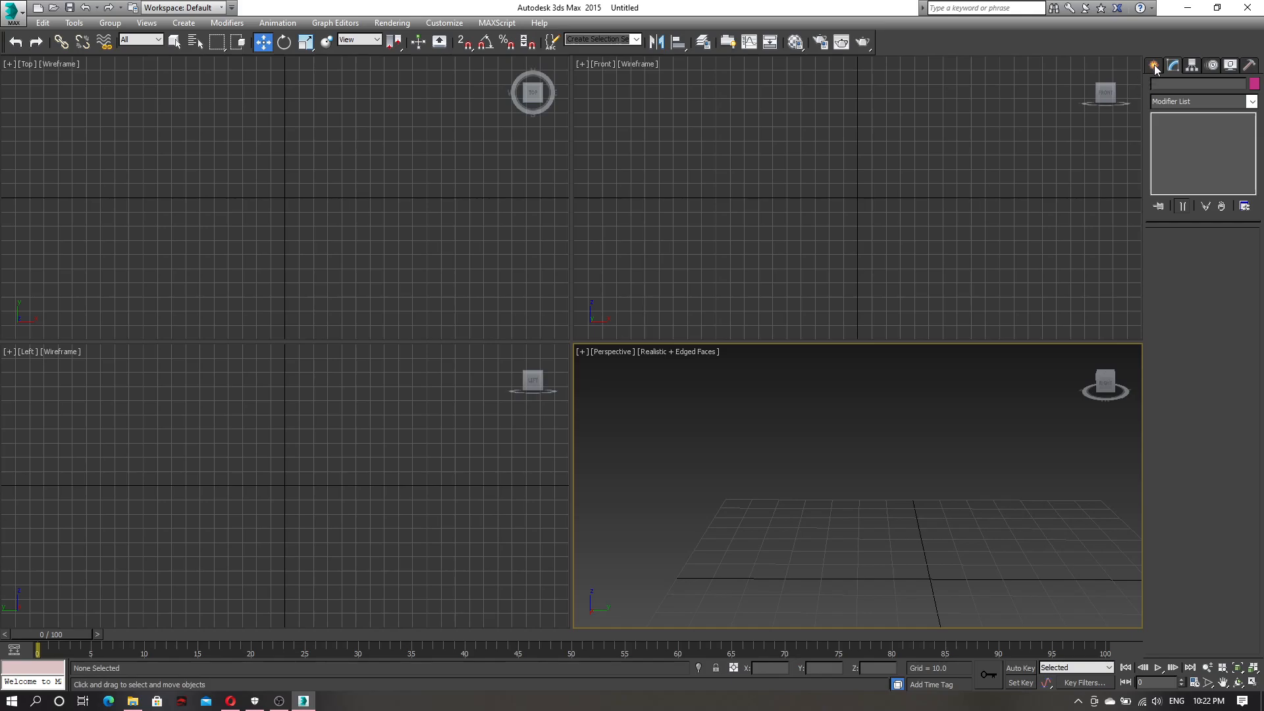
# - Draw a standard box about 43 long, 48 wide and 3 high in the perspective viewport
pyautogui.click(1154, 65)
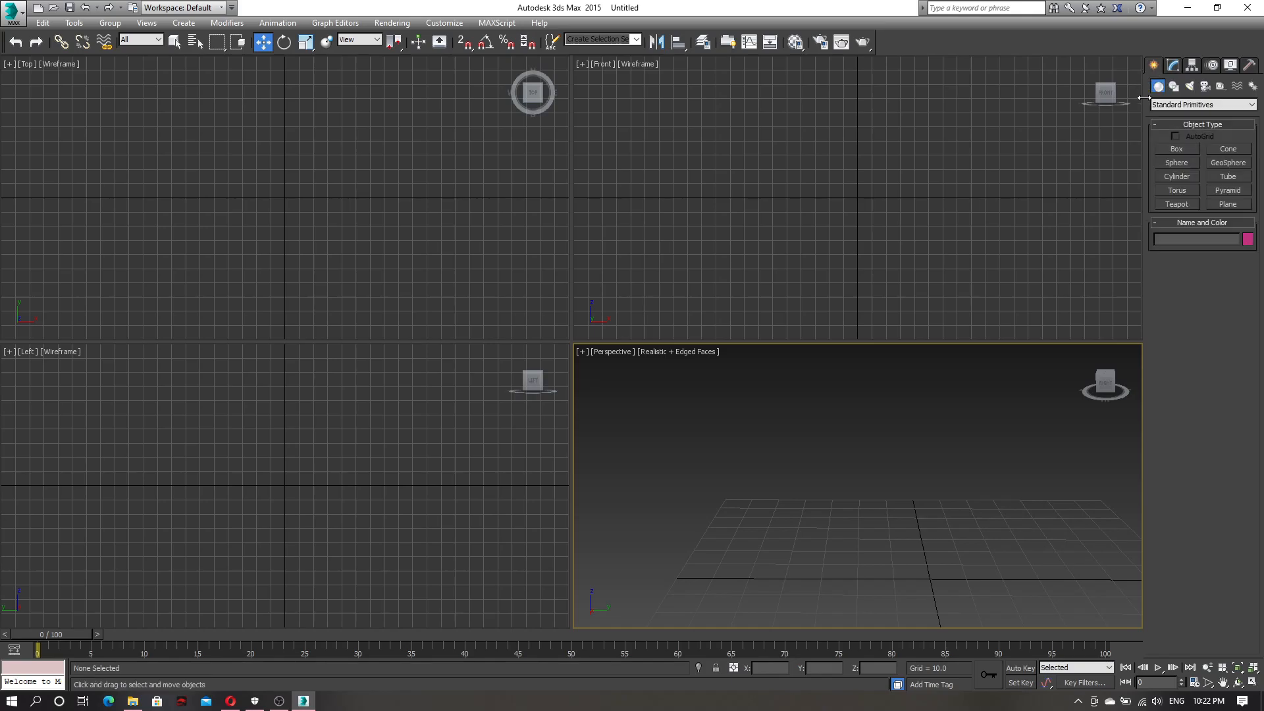
pyautogui.click(1176, 149)
pyautogui.keyDown('alt'); pyautogui.moveTo(884, 548); pyautogui.dragTo(833, 429, button='middle'); pyautogui.keyUp('alt')
pyautogui.moveTo(770, 393); pyautogui.dragTo(965, 465)
pyautogui.click(980, 463)
pyautogui.click(1021, 452)
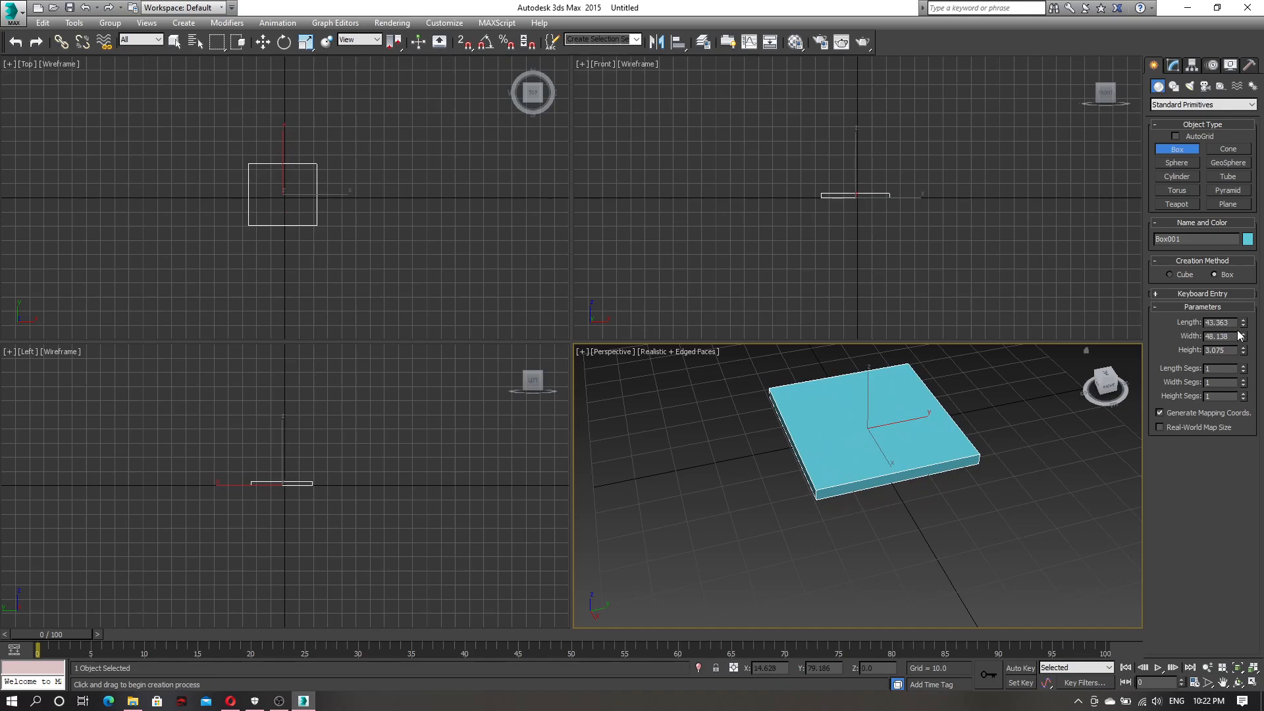
# - Set the box's length, width and height to 50 each
pyautogui.doubleClick(1218, 322)
pyautogui.write('50')
pyautogui.press('Tab')
pyautogui.write('50')
pyautogui.press('Tab')
pyautogui.write('50')
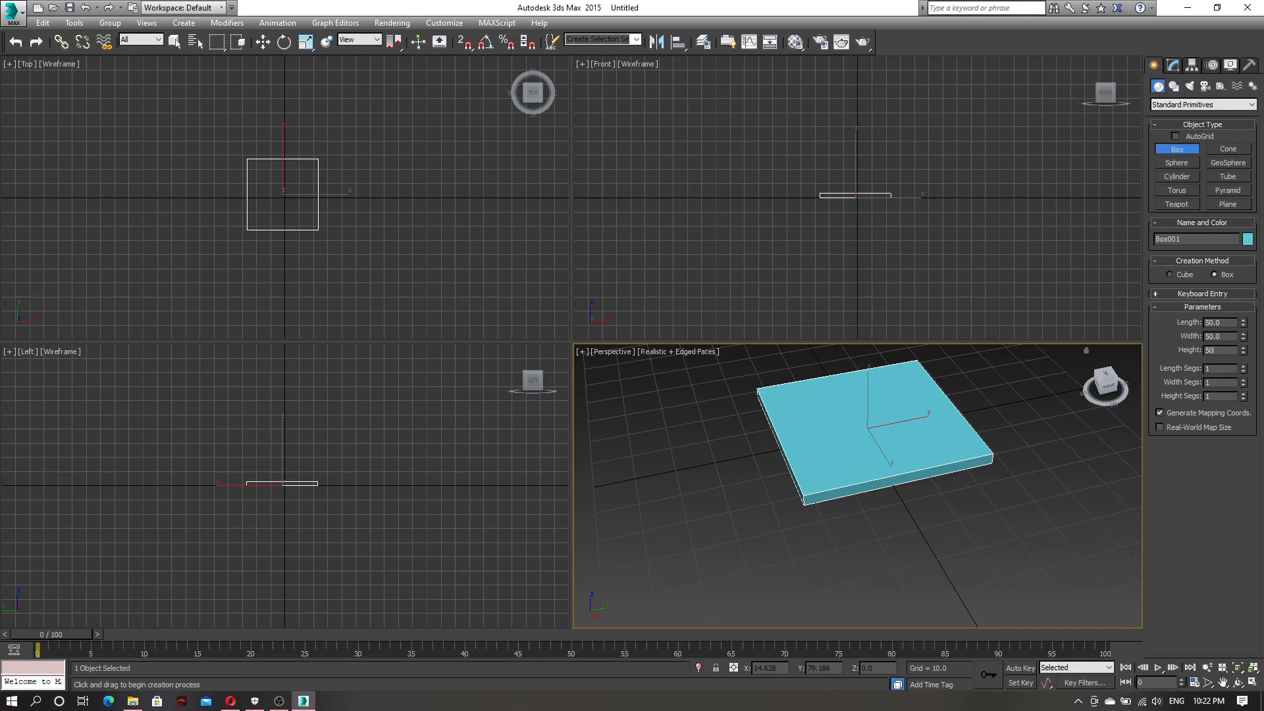
pyautogui.press('Return')
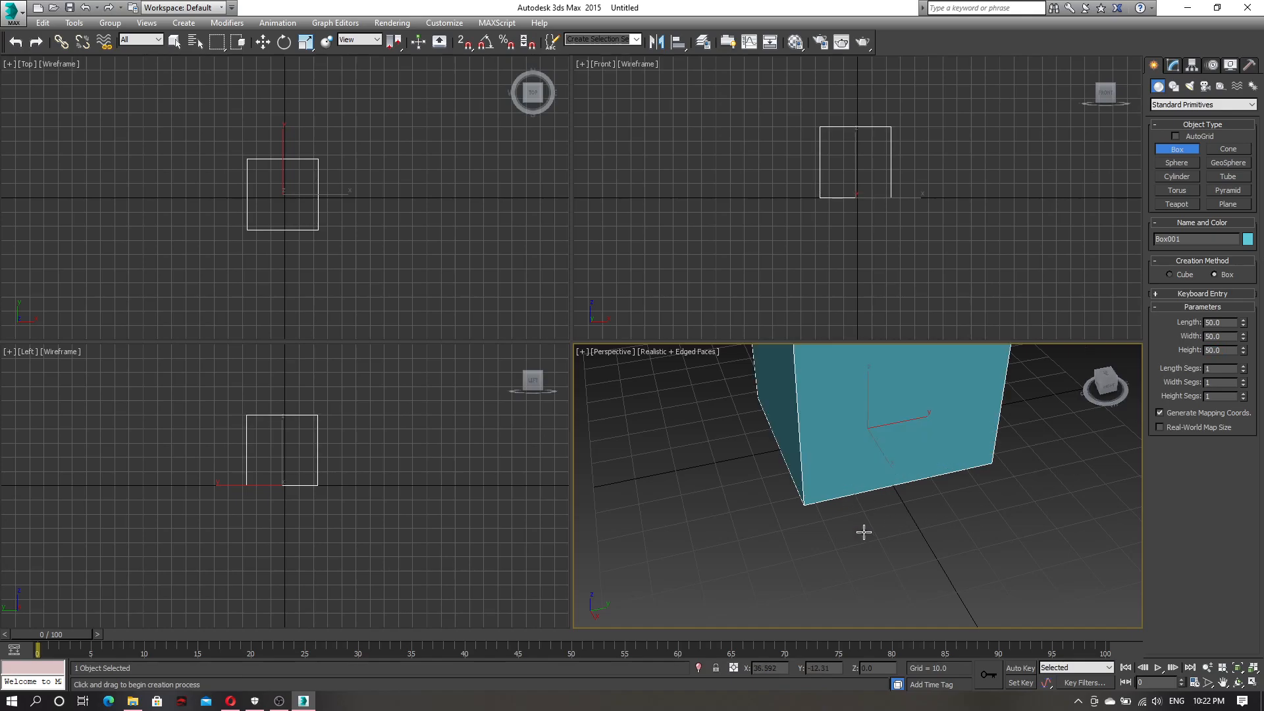
# - Set the box's length, width and height segments to 3 each with the perspective viewport maximized
pyautogui.hotkey('alt', 'w')
pyautogui.moveTo(689, 435)
pyautogui.mouseDown(button='middle')
pyautogui.moveTo(693, 374)
pyautogui.moveTo(702, 437)
pyautogui.mouseUp(button='middle')
pyautogui.scroll(-5, 724, 418)
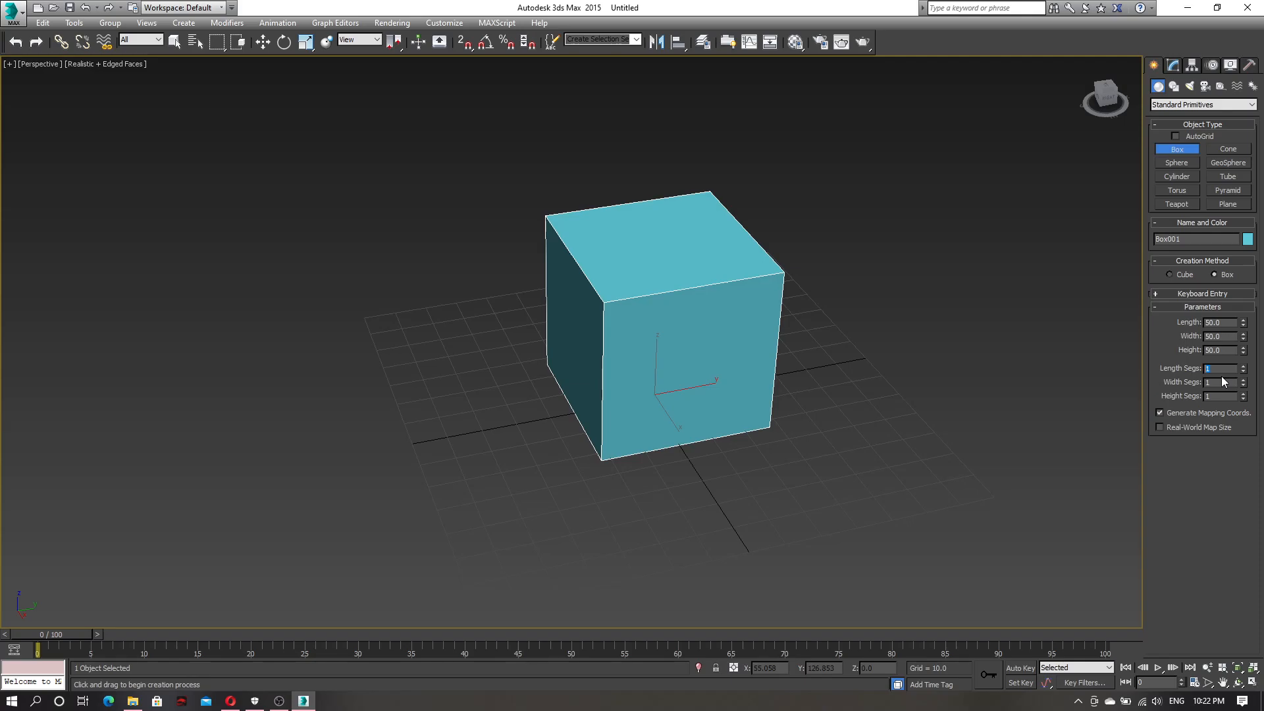
pyautogui.write('3')
pyautogui.press('Tab')
pyautogui.write('3')
pyautogui.press('Tab')
pyautogui.press('Return')
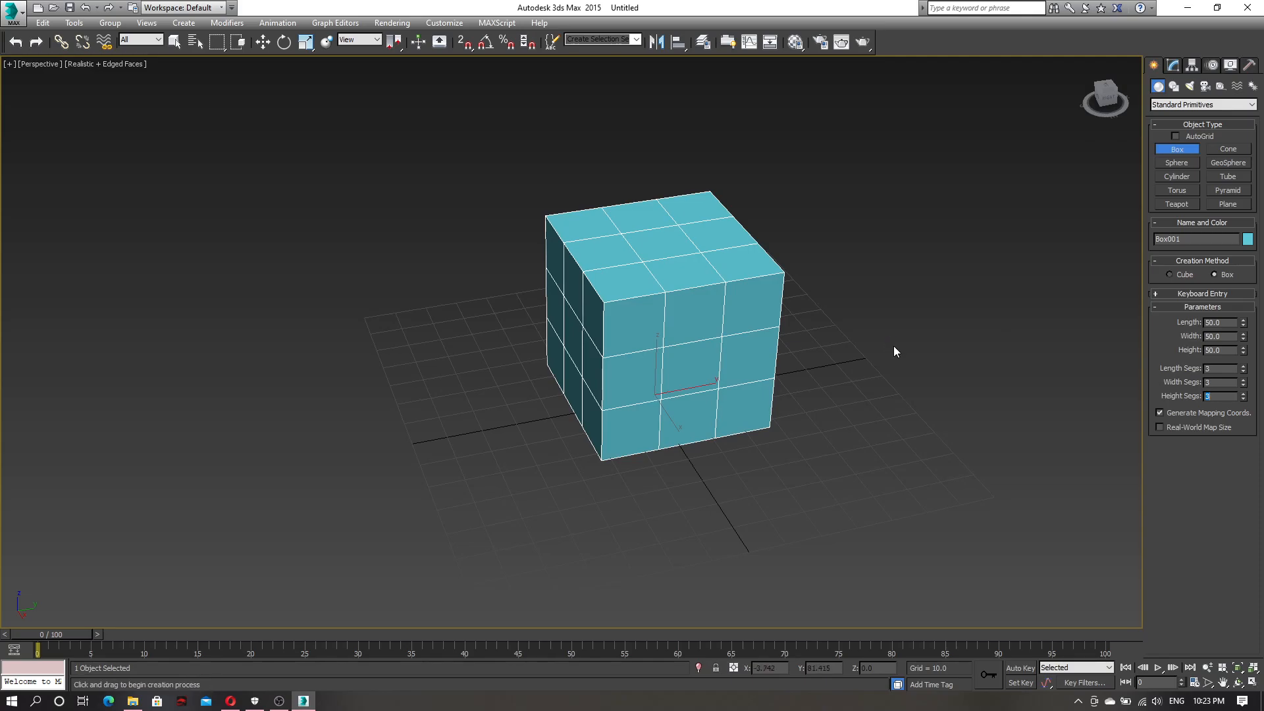
# - Convert the segmented box to an Editable Poly
pyautogui.press('w')
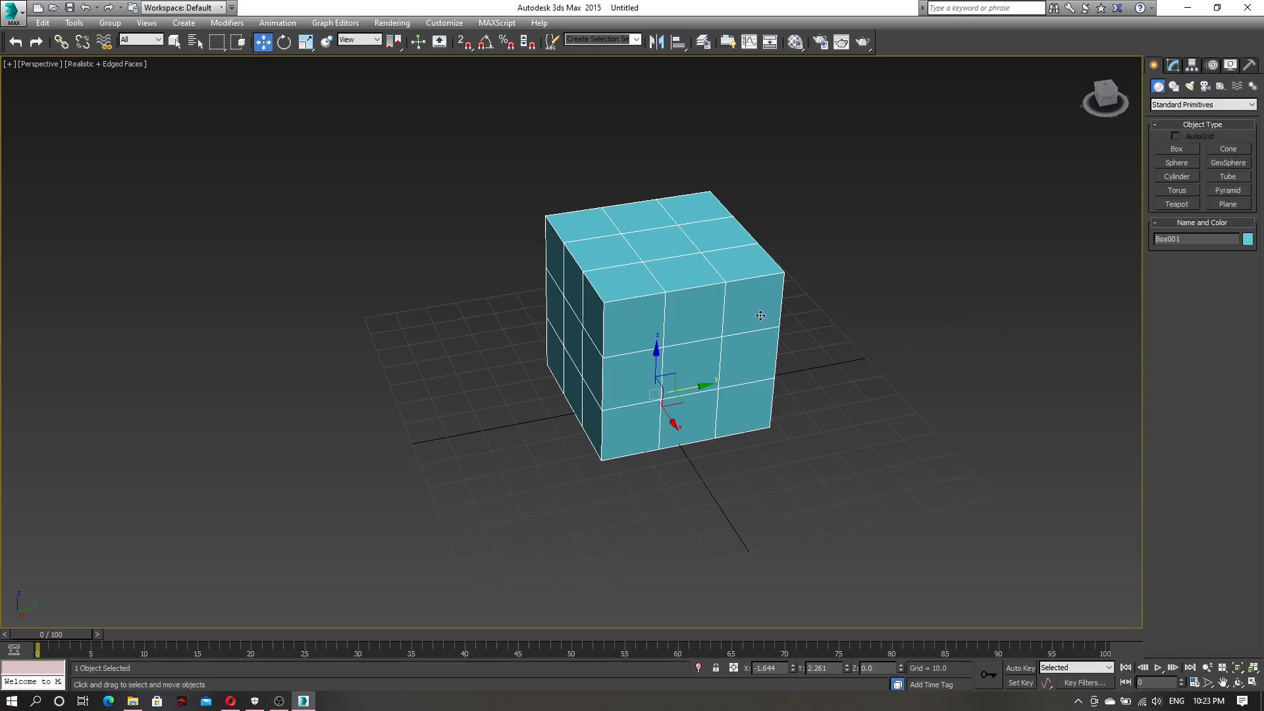
pyautogui.rightClick(760, 315)
pyautogui.moveTo(812, 452)
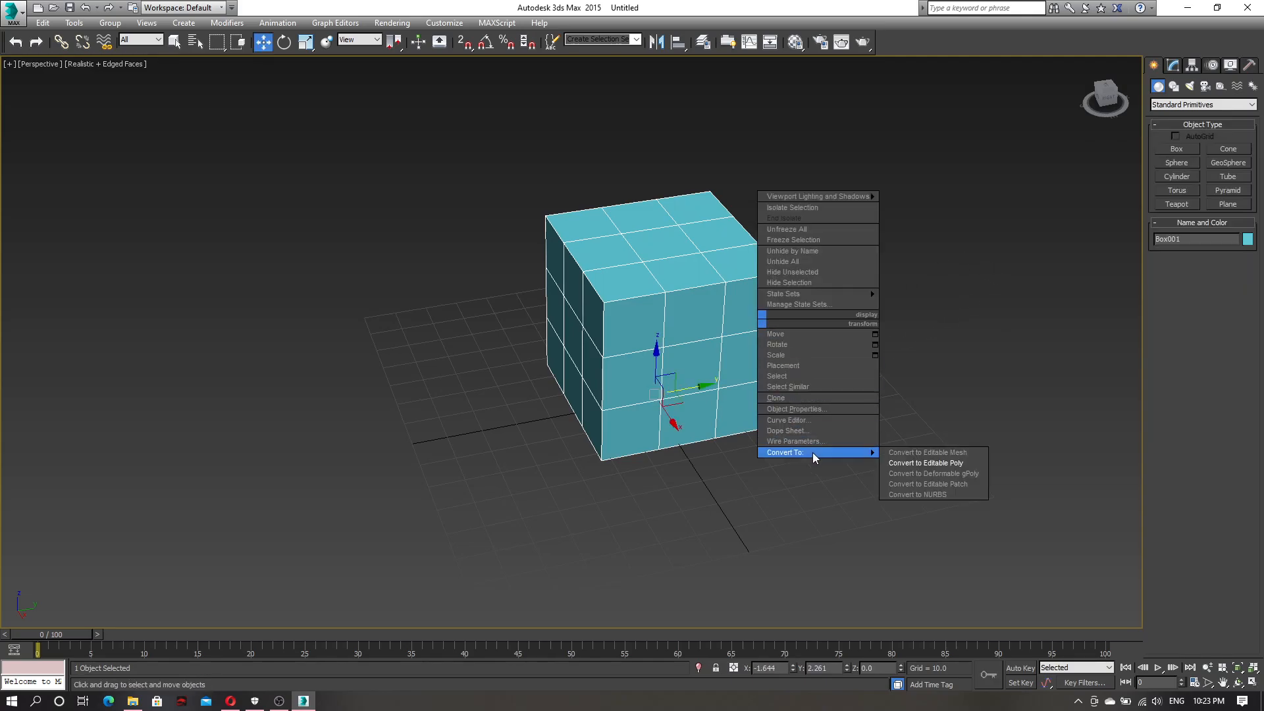
pyautogui.click(903, 463)
# - Enter Edge sub-object level, select all of the box's edges, and clear the selection again
pyautogui.click(1157, 118)
pyautogui.click(1170, 141)
pyautogui.moveTo(867, 169); pyautogui.dragTo(455, 508)
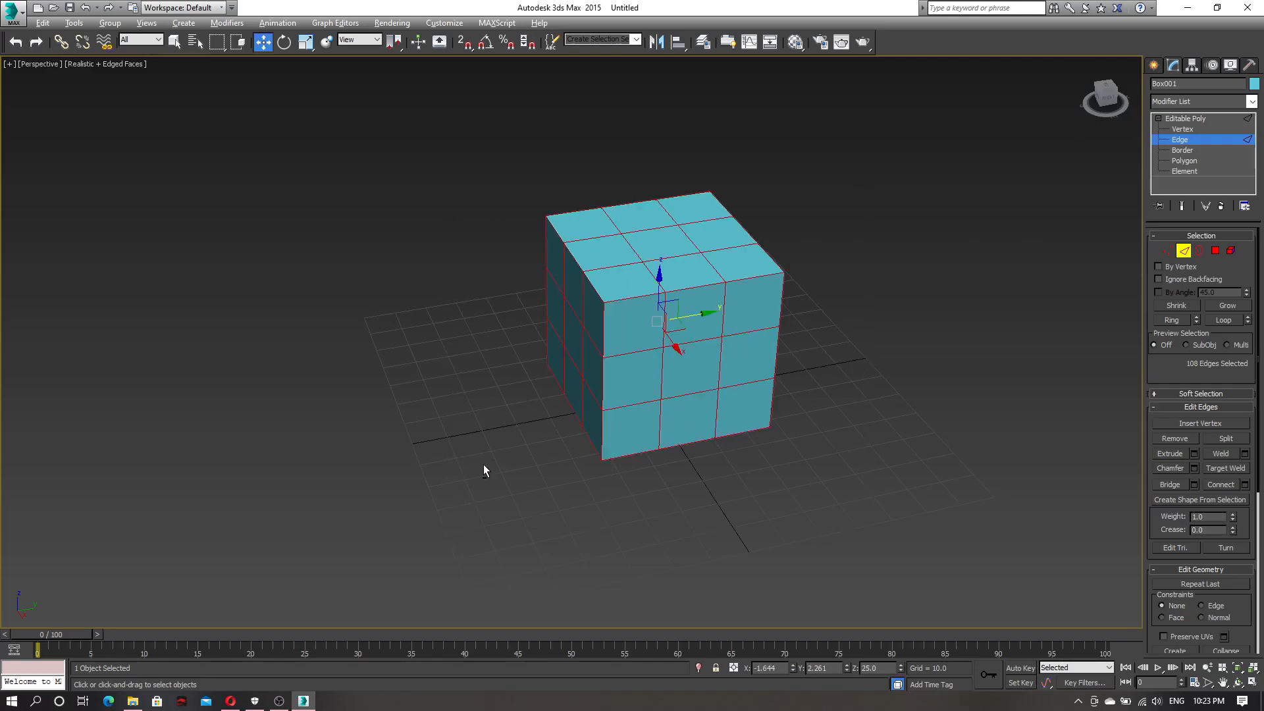
pyautogui.keyDown('alt'); pyautogui.moveTo(484, 464); pyautogui.dragTo(558, 465, button='middle'); pyautogui.keyUp('alt')
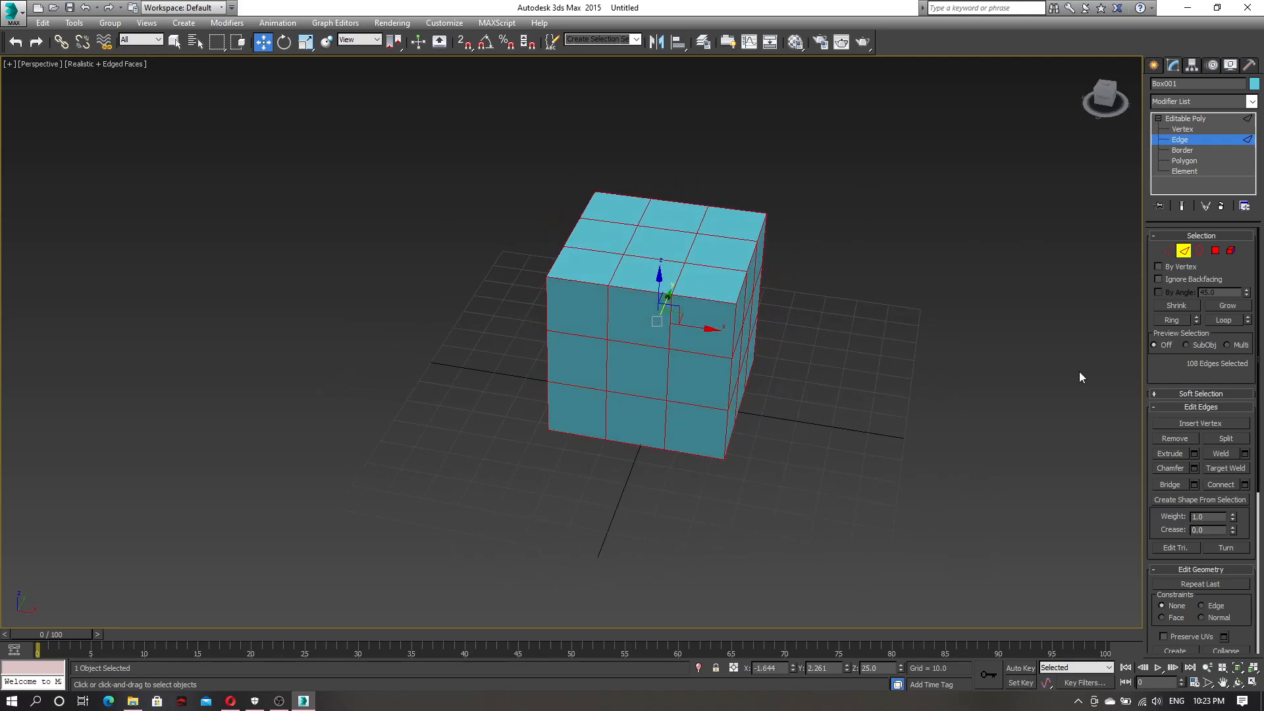
pyautogui.keyDown('alt'); pyautogui.moveTo(946, 415); pyautogui.dragTo(885, 345, button='middle'); pyautogui.keyUp('alt')
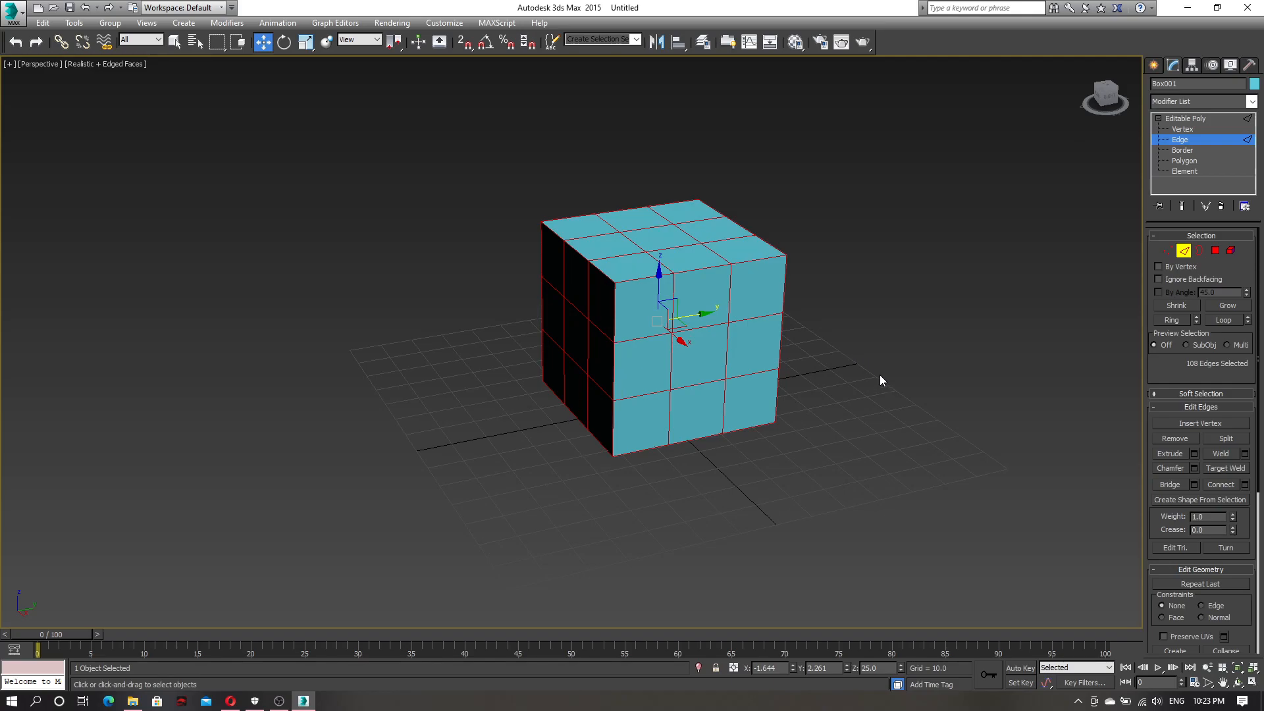
pyautogui.keyDown('alt'); pyautogui.moveTo(890, 386); pyautogui.dragTo(870, 377, button='middle'); pyautogui.keyUp('alt')
pyautogui.click(811, 377)
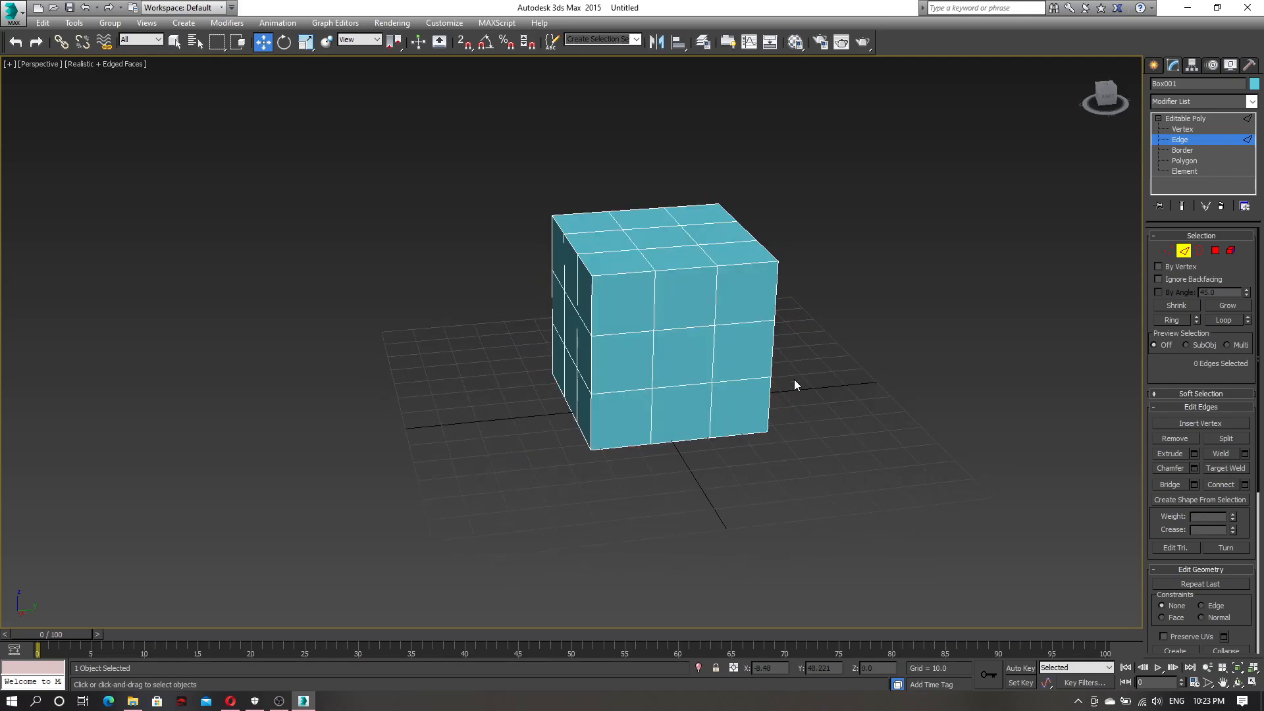
# - Select a vertical edge in the side face's middle row and try moving it along Y and along X, undoing each move
pyautogui.click(654, 360)
pyautogui.scroll(4, 713, 412)
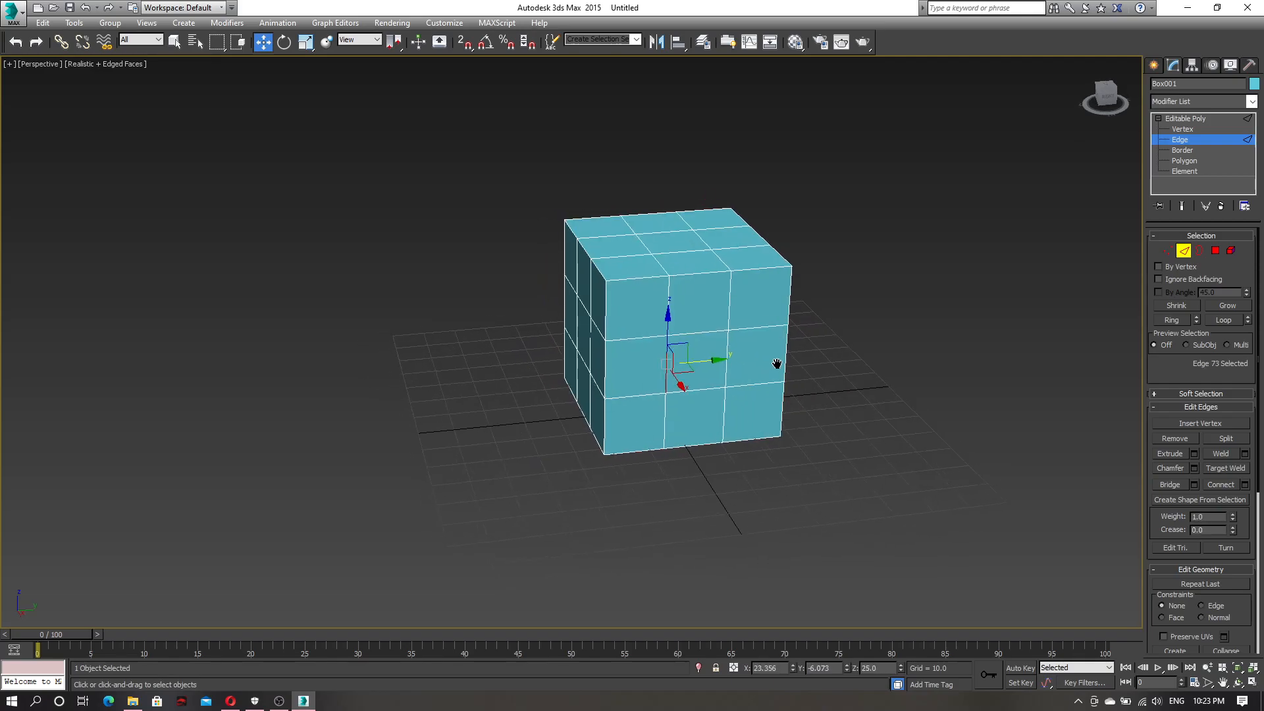
pyautogui.moveTo(647, 296)
pyautogui.mouseDown()
pyautogui.moveTo(694, 295)
pyautogui.moveTo(649, 296)
pyautogui.moveTo(662, 309)
pyautogui.mouseUp()
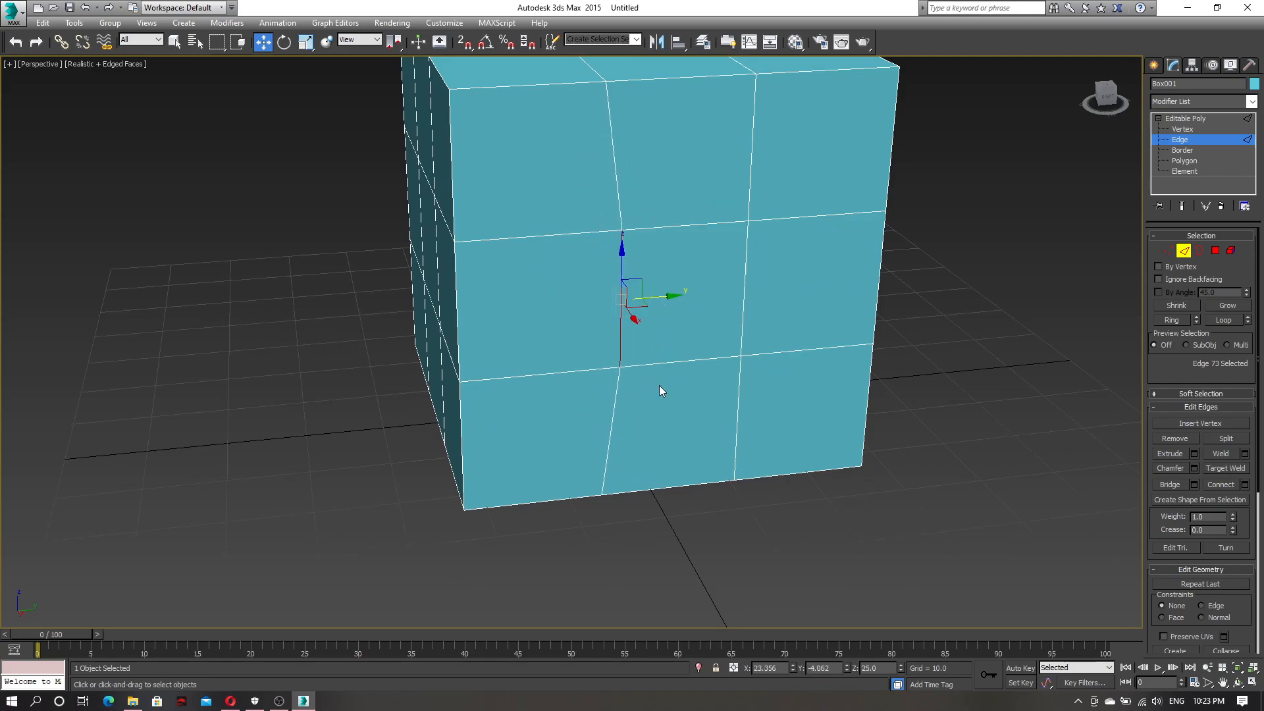
pyautogui.hotkey('ctrl', 'z')
pyautogui.keyDown('alt'); pyautogui.moveTo(660, 392); pyautogui.dragTo(658, 318, button='middle'); pyautogui.keyUp('alt')
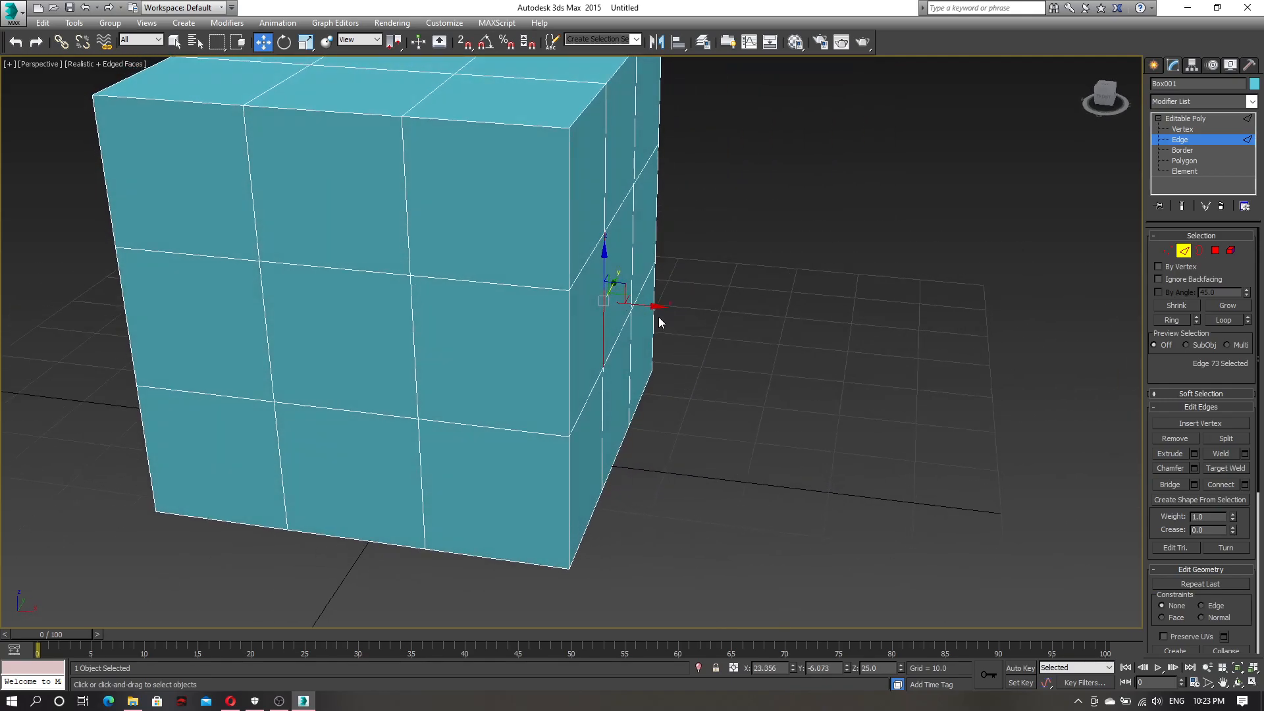
pyautogui.moveTo(652, 305); pyautogui.dragTo(622, 304)
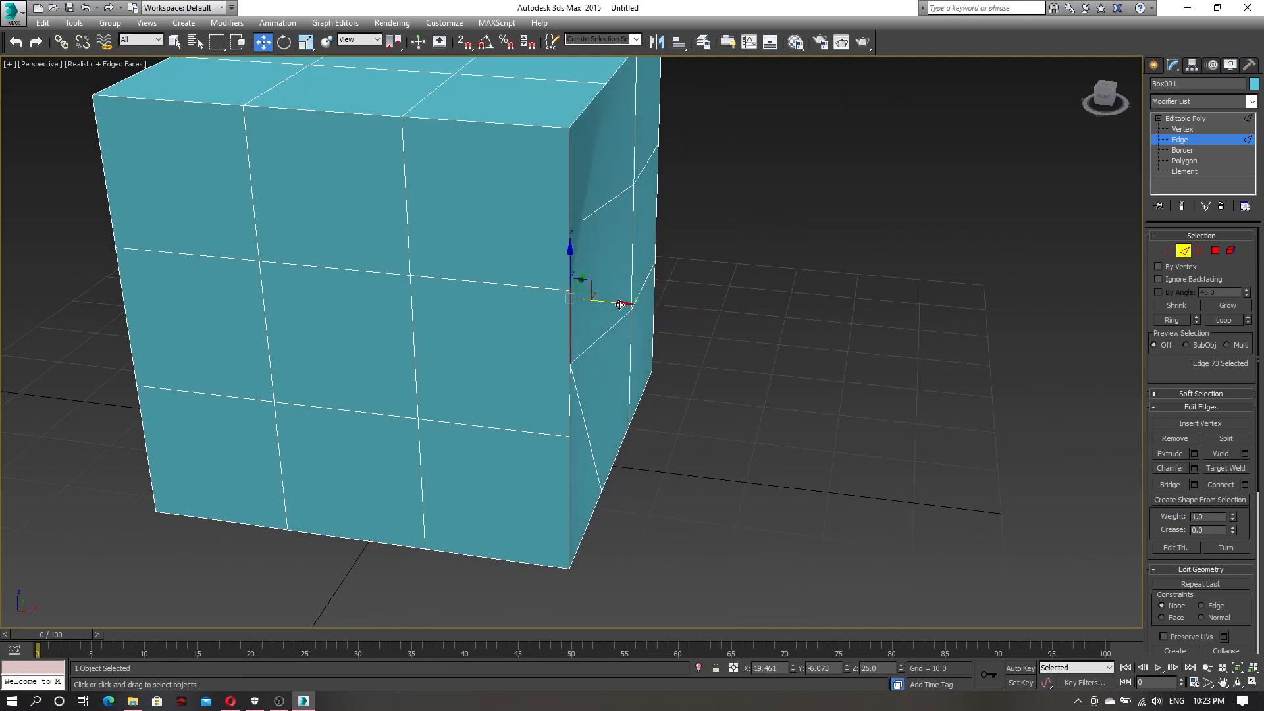
pyautogui.hotkey('ctrl', 'z')
pyautogui.keyDown('alt'); pyautogui.moveTo(709, 351); pyautogui.dragTo(652, 332, button='middle'); pyautogui.keyUp('alt')
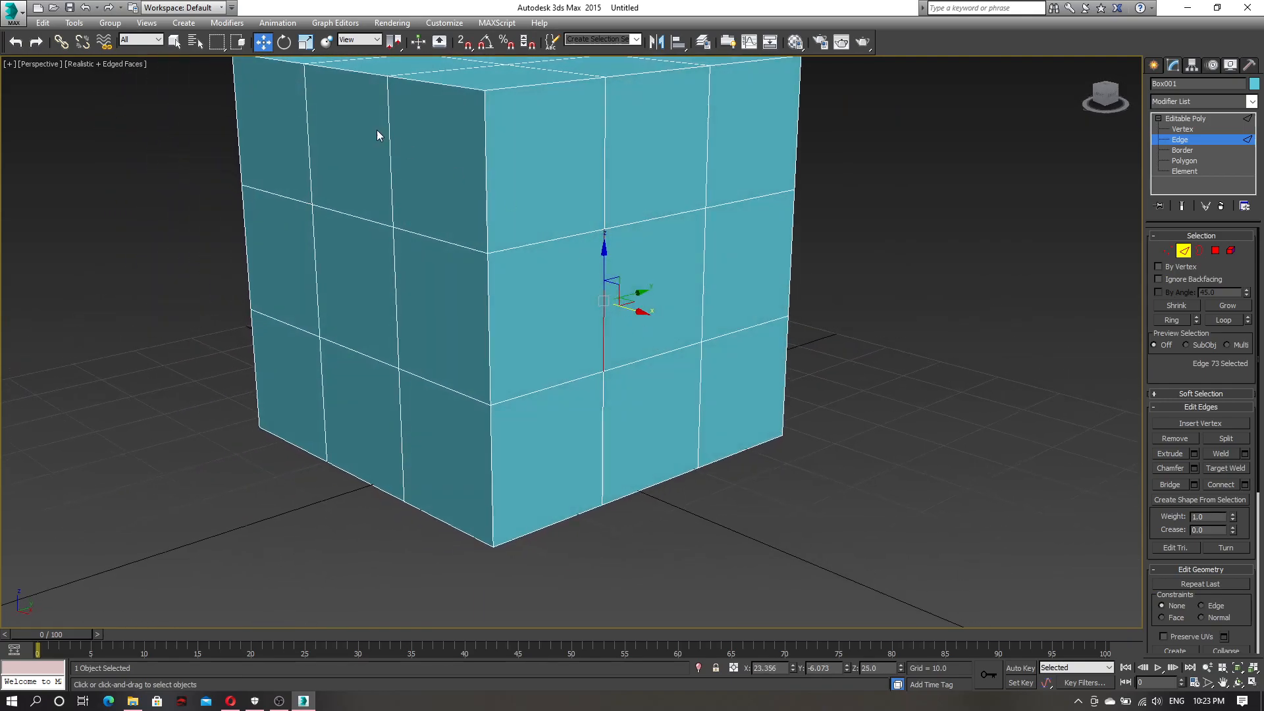
# - Try rotating and scaling the selected middle-row edge, undoing the rotation in between
pyautogui.click(286, 44)
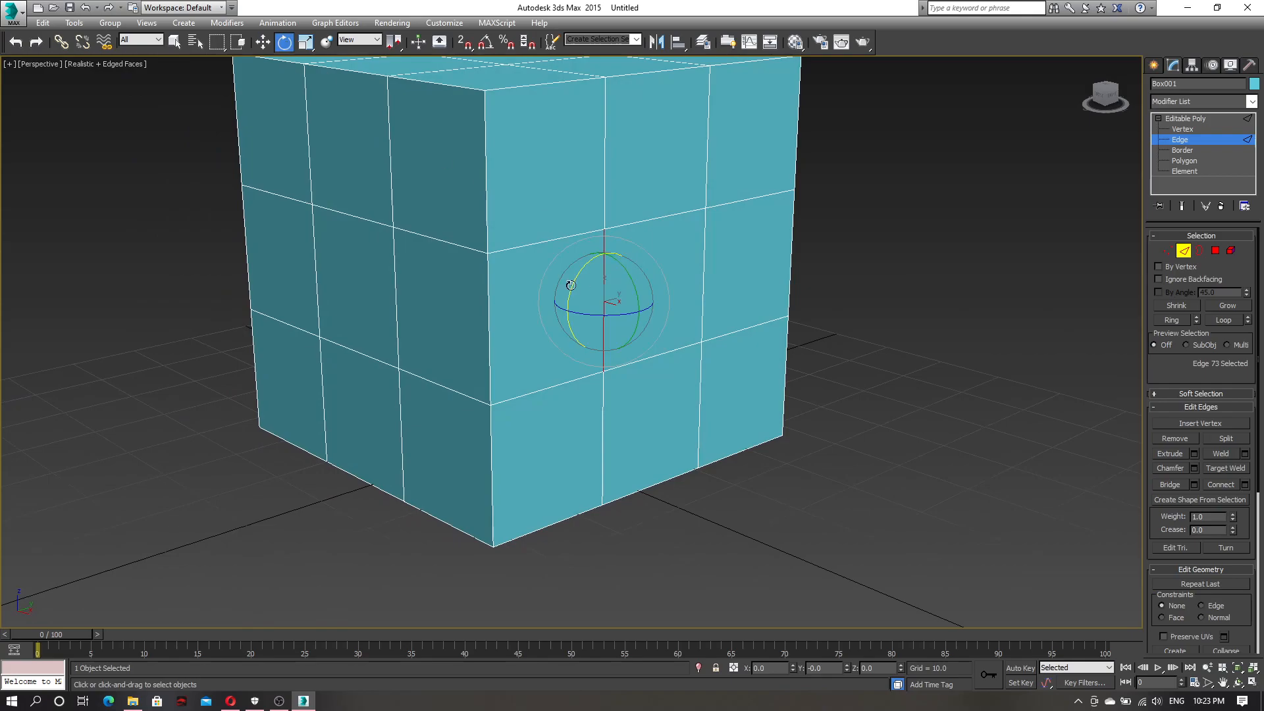
pyautogui.moveTo(571, 285); pyautogui.dragTo(618, 237)
pyautogui.hotkey('ctrl', 'z')
pyautogui.click(313, 38)
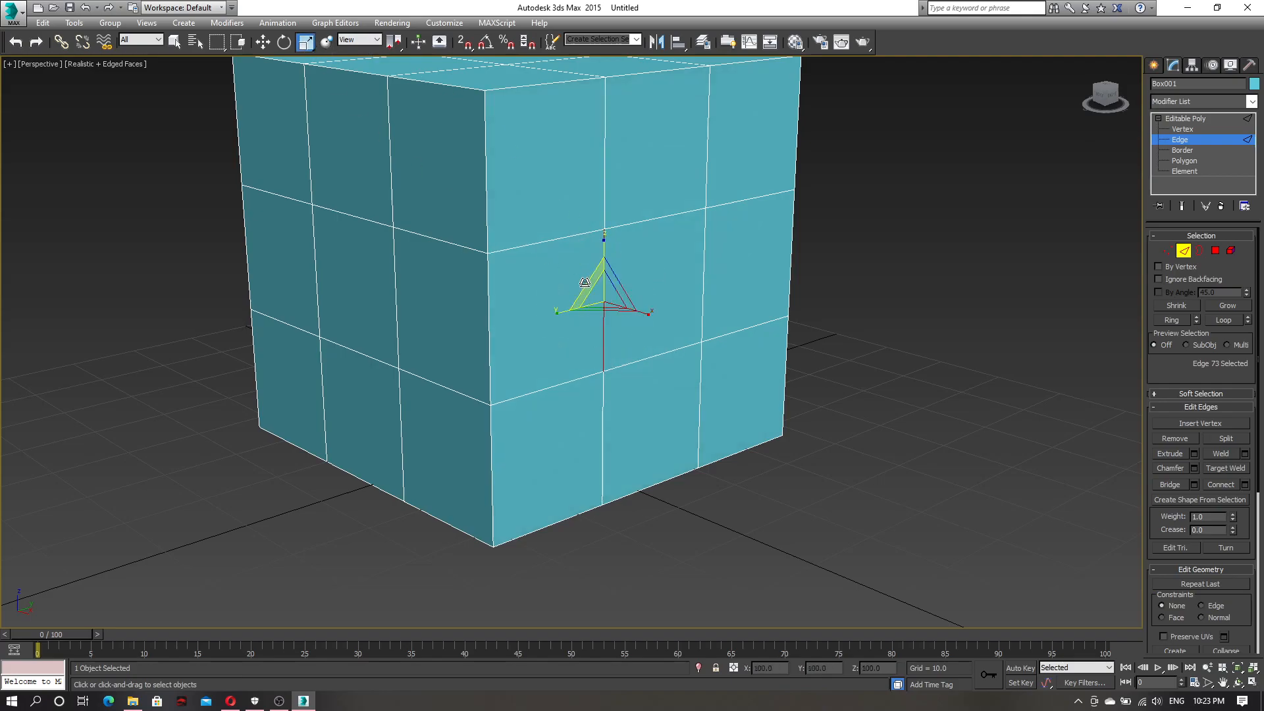
pyautogui.moveTo(598, 293); pyautogui.dragTo(599, 357)
# - Add the vertical edge above, the adjoining top-face edge and the neighbouring horizontal edge to the selection, undoing one extra pick
pyautogui.keyDown('alt'); pyautogui.moveTo(849, 354); pyautogui.dragTo(814, 356, button='middle'); pyautogui.keyUp('alt')
pyautogui.scroll(-3, 748, 265)
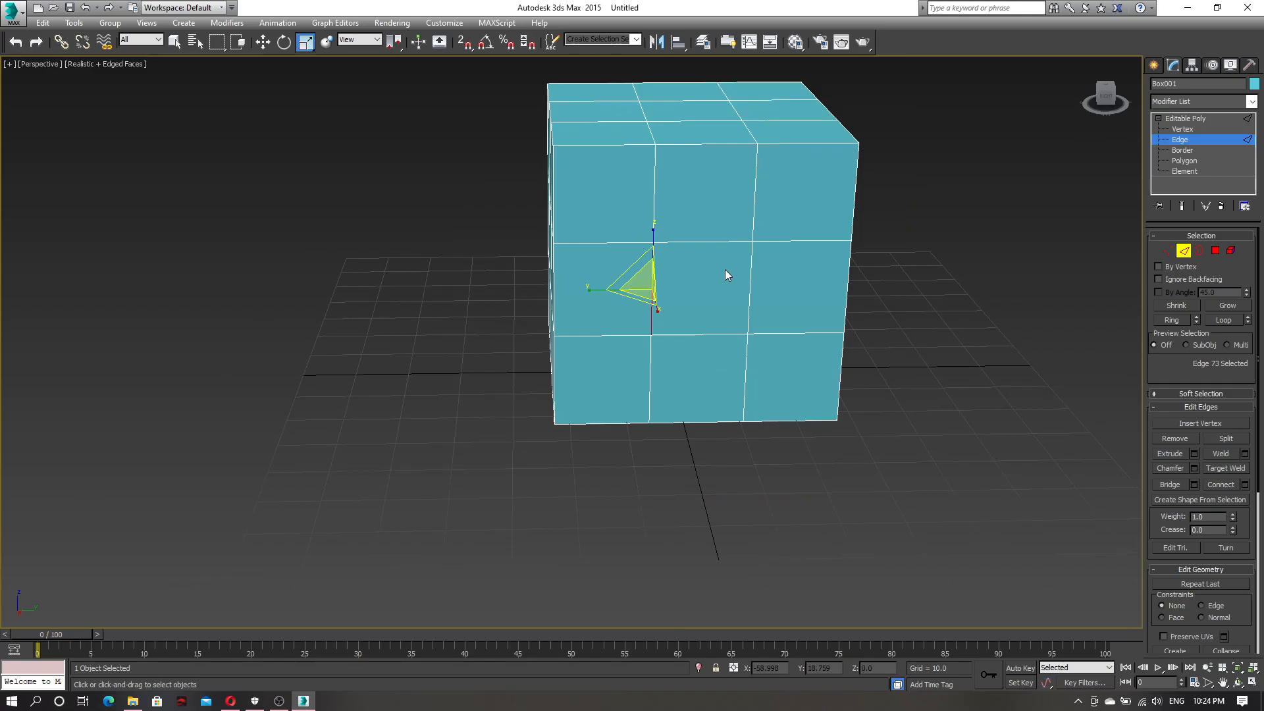
pyautogui.moveTo(712, 242); pyautogui.dragTo(720, 343, button='middle')
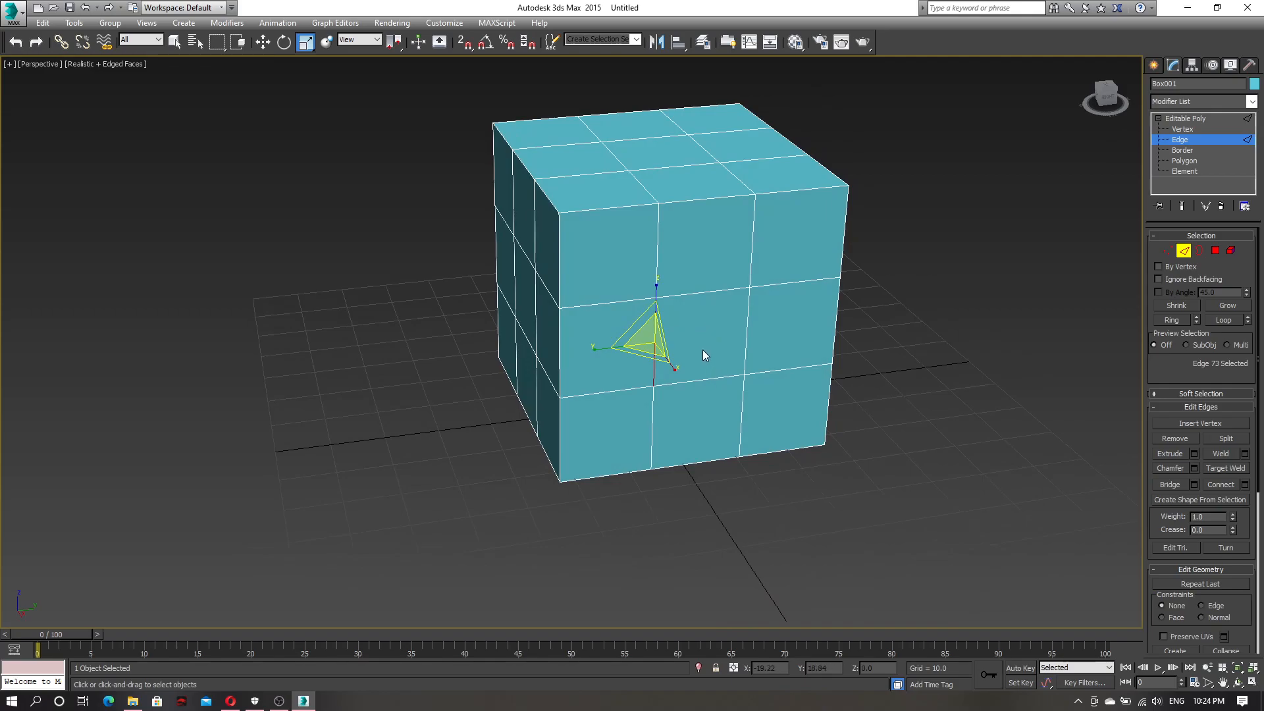
pyautogui.press('q')
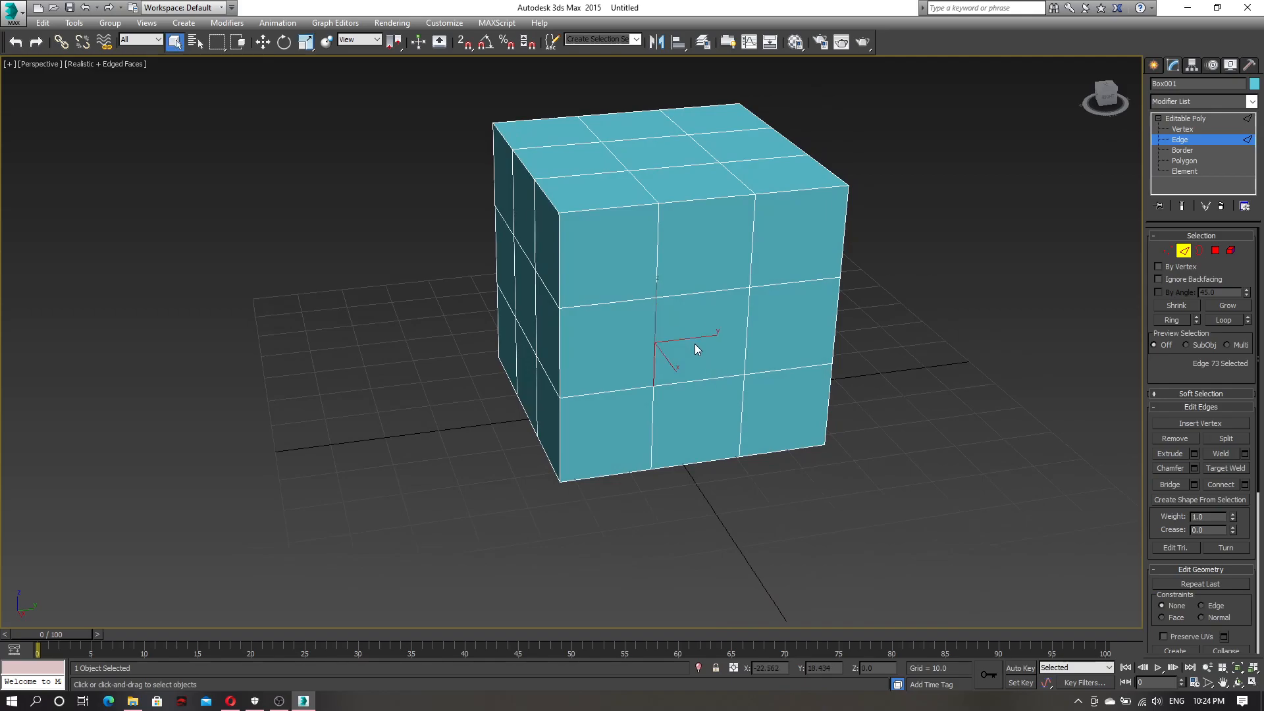
pyautogui.keyDown('ctrl'); pyautogui.click(658, 253); pyautogui.keyUp('ctrl')
pyautogui.keyDown('ctrl'); pyautogui.click(646, 190); pyautogui.keyUp('ctrl')
pyautogui.keyDown('ctrl'); pyautogui.click(718, 291); pyautogui.keyUp('ctrl')
pyautogui.keyDown('ctrl'); pyautogui.click(750, 260); pyautogui.keyUp('ctrl')
pyautogui.hotkey('ctrl', 'z')
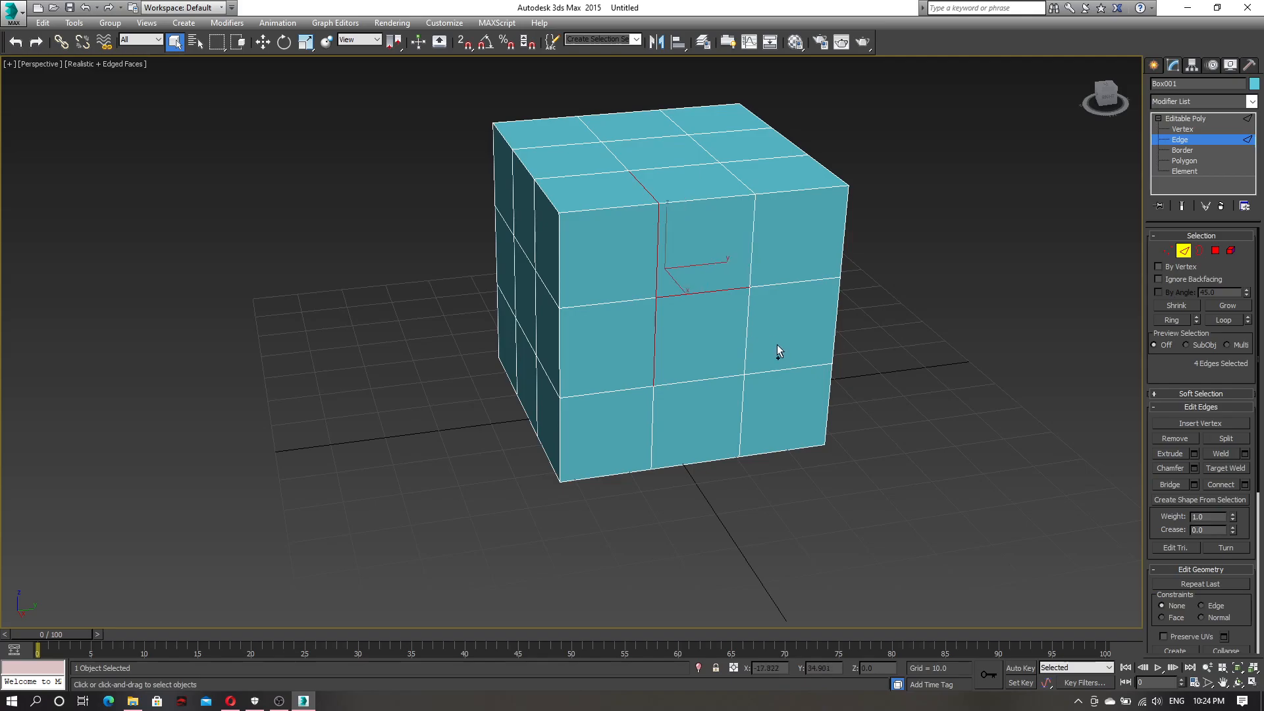
pyautogui.keyDown('alt'); pyautogui.moveTo(699, 395); pyautogui.dragTo(678, 399, button='middle'); pyautogui.keyUp('alt')
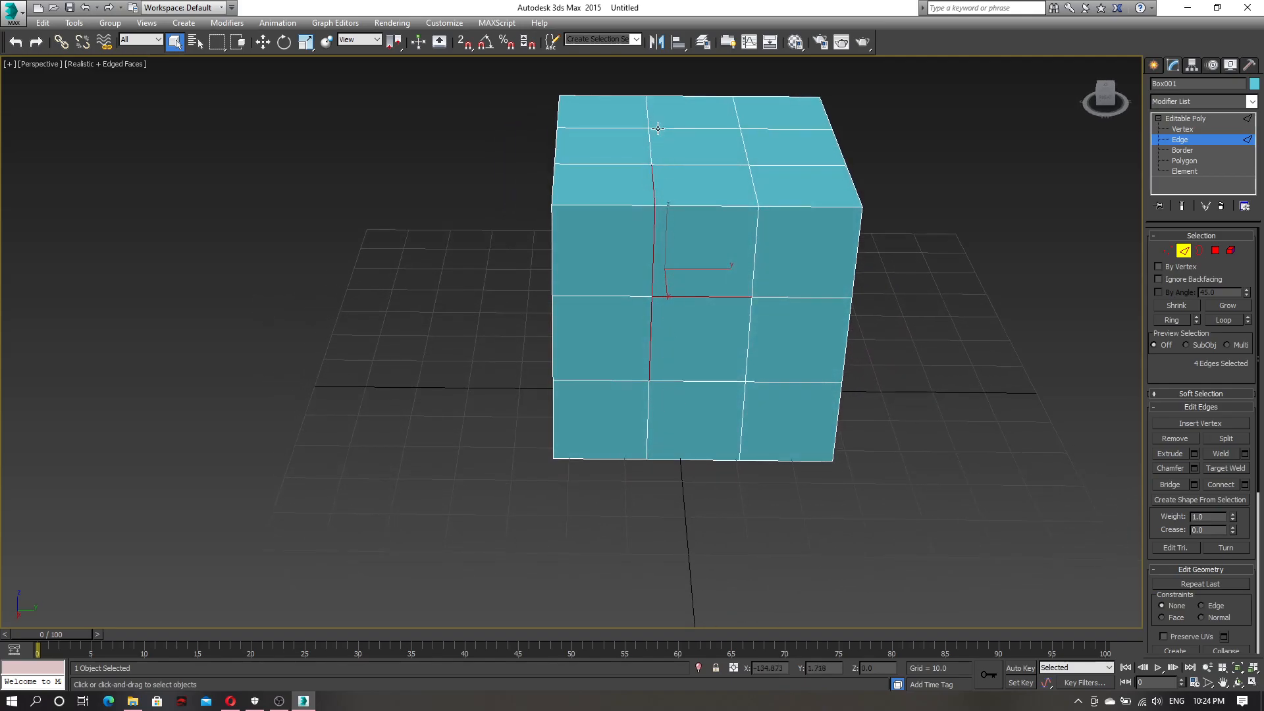
# - Select only the middle-row vertical edge and expand it to its full edge loop with Loop
pyautogui.click(651, 332)
pyautogui.keyDown('alt'); pyautogui.moveTo(676, 376); pyautogui.dragTo(1012, 408, button='middle'); pyautogui.keyUp('alt')
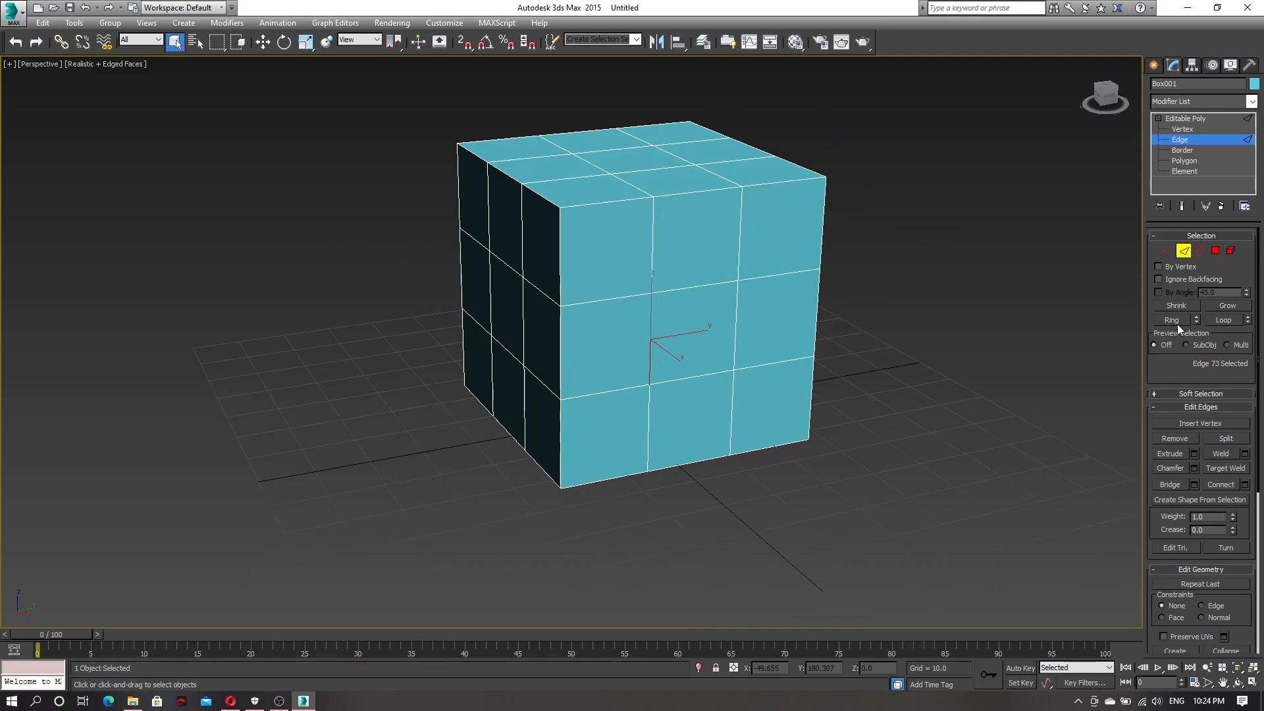
pyautogui.click(1222, 321)
pyautogui.keyDown('alt'); pyautogui.moveTo(843, 338); pyautogui.dragTo(756, 335, button='middle'); pyautogui.keyUp('alt')
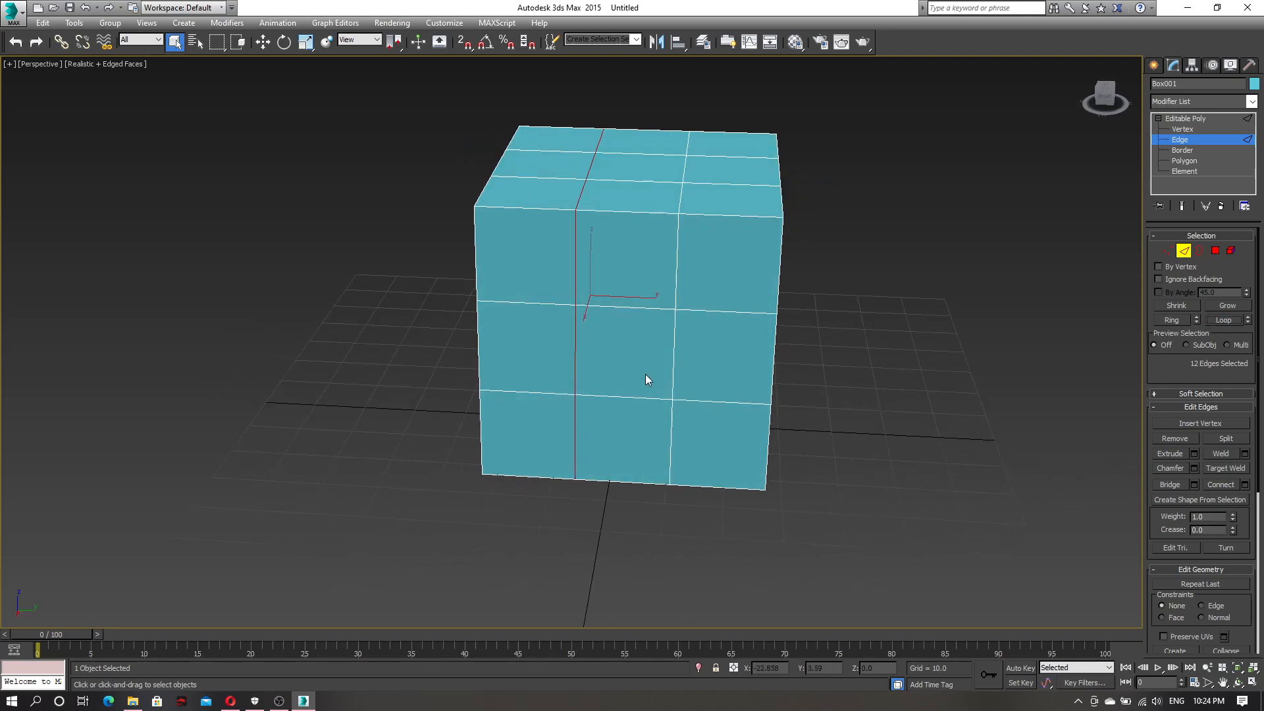
pyautogui.keyDown('alt'); pyautogui.moveTo(722, 286); pyautogui.dragTo(1050, 260, button='middle'); pyautogui.keyUp('alt')
# - Switch to Vertex level to inspect the vertices, return to Edge level and clear the selection
pyautogui.click(1166, 251)
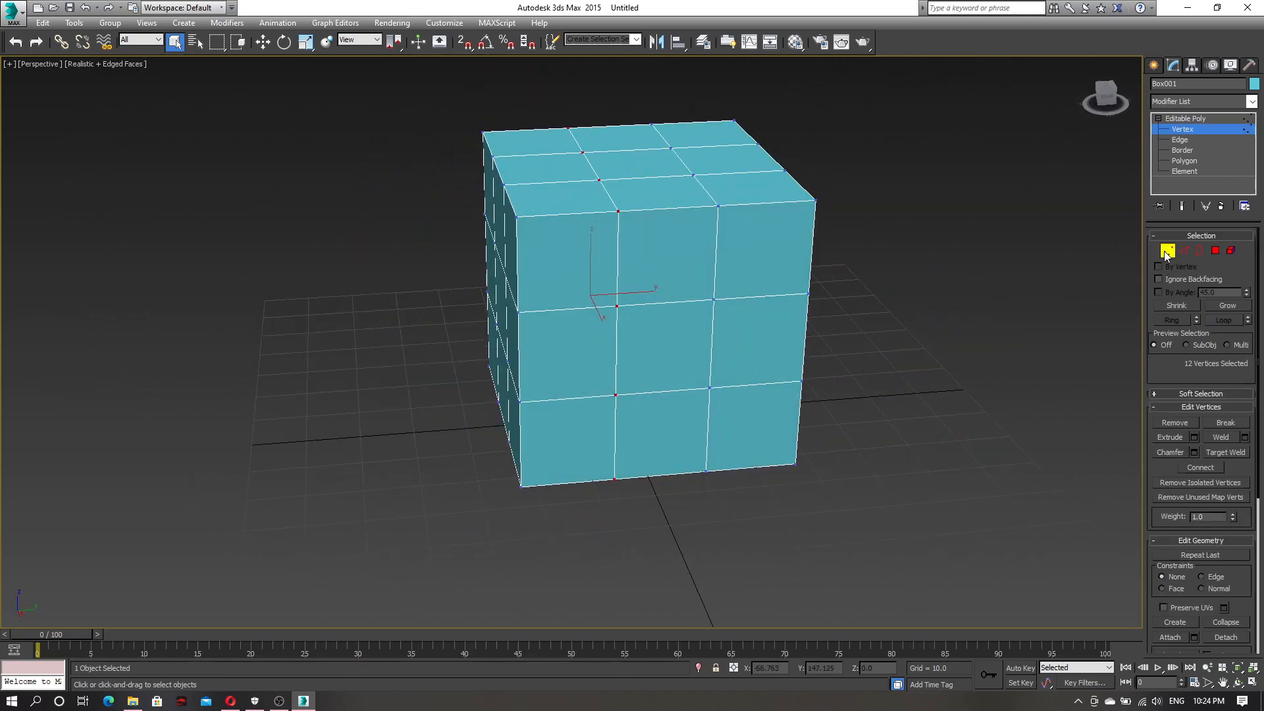
pyautogui.moveTo(671, 352)
pyautogui.keyDown('alt'); pyautogui.mouseDown(button='middle')
pyautogui.moveTo(658, 378)
pyautogui.moveTo(649, 355)
pyautogui.mouseUp(button='middle'); pyautogui.keyUp('alt')
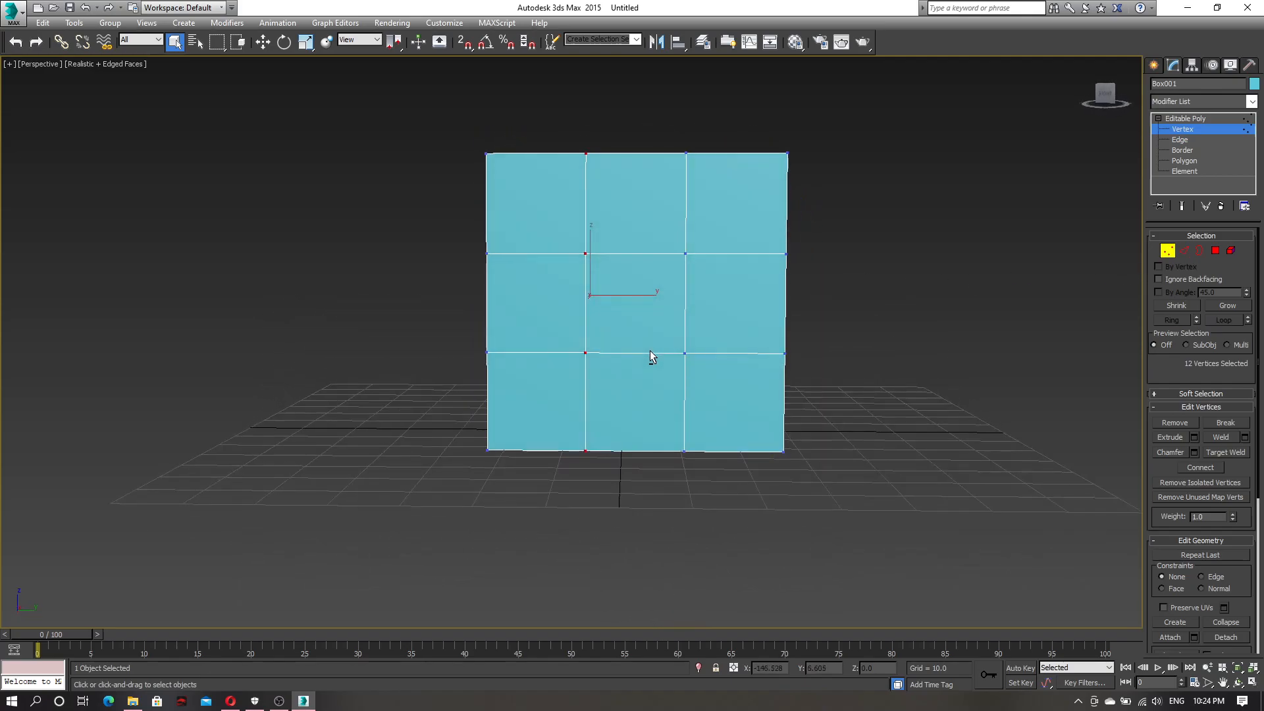
pyautogui.click(1183, 252)
pyautogui.click(939, 277)
pyautogui.keyDown('alt'); pyautogui.moveTo(939, 276); pyautogui.dragTo(940, 300, button='middle'); pyautogui.keyUp('alt')
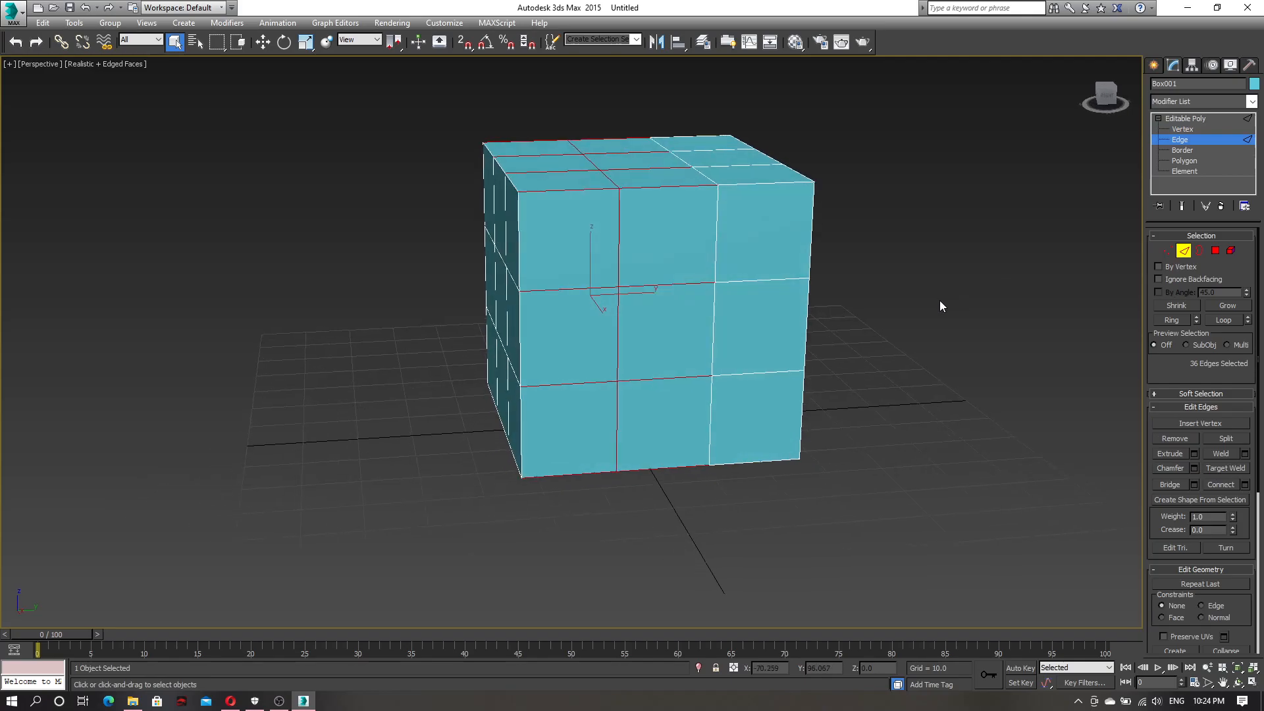
# - Select the top-row vertical edge on the same line, apply Loop to it, and deselect everything
pyautogui.click(619, 251)
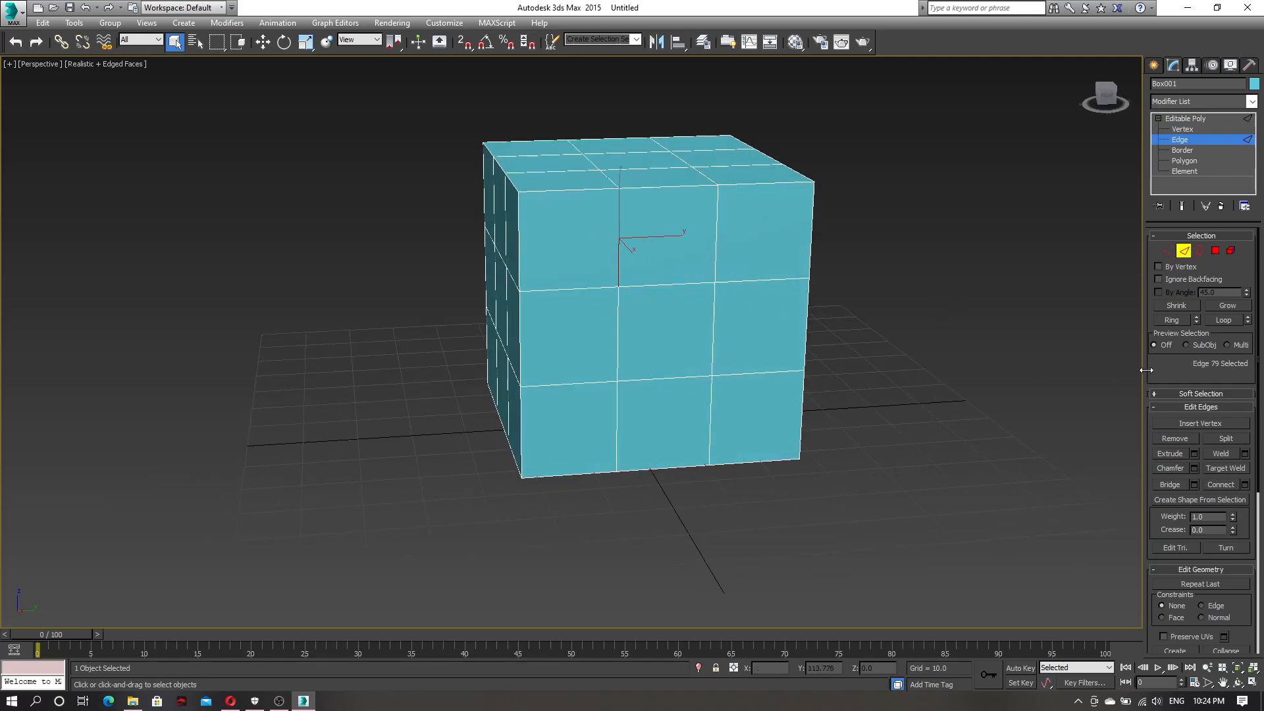
pyautogui.click(1222, 322)
pyautogui.moveTo(922, 312)
pyautogui.keyDown('alt'); pyautogui.mouseDown(button='middle')
pyautogui.moveTo(835, 296)
pyautogui.moveTo(918, 309)
pyautogui.mouseUp(button='middle'); pyautogui.keyUp('alt')
pyautogui.click(943, 301)
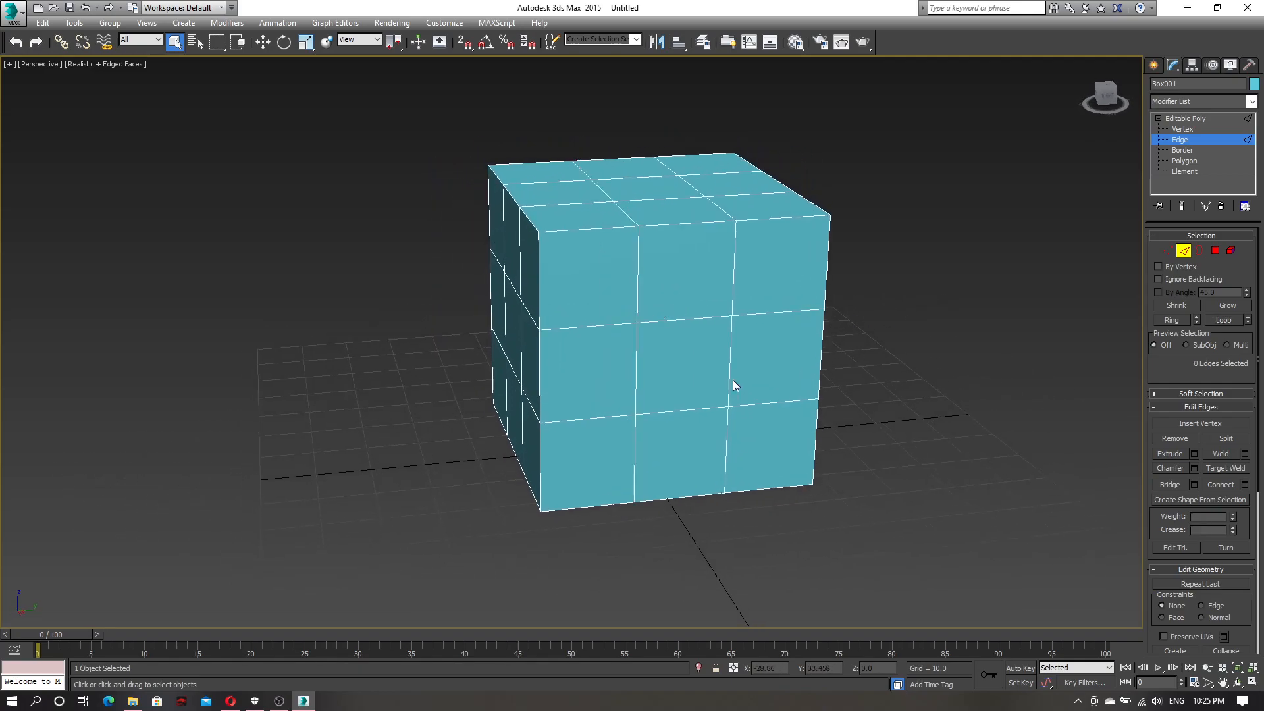
# - Select the vertical edge loop directly in the viewport, and replace it with the horizontal loop below the top row
pyautogui.doubleClick(635, 361)
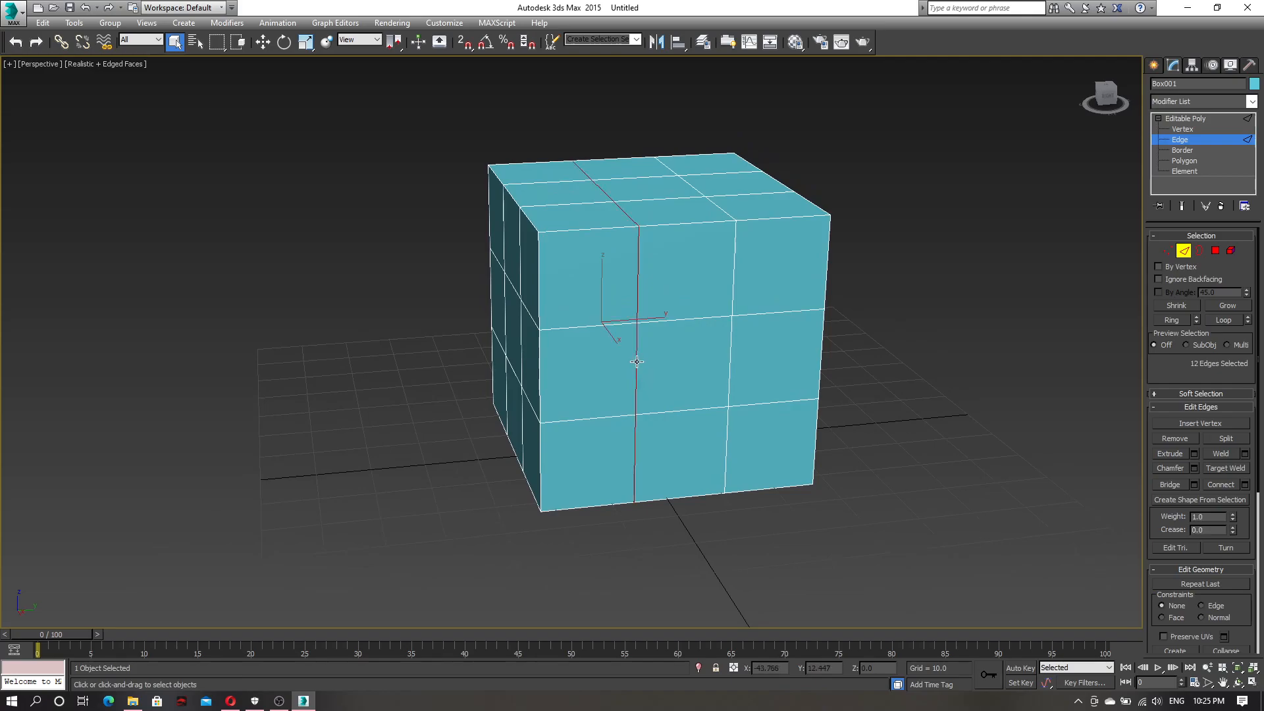
pyautogui.keyDown('alt'); pyautogui.moveTo(670, 361); pyautogui.dragTo(655, 362, button='middle'); pyautogui.keyUp('alt')
pyautogui.doubleClick(702, 299)
pyautogui.doubleClick(640, 331)
pyautogui.moveTo(645, 330)
pyautogui.keyDown('alt'); pyautogui.mouseDown(button='middle')
pyautogui.moveTo(638, 358)
pyautogui.moveTo(654, 342)
pyautogui.mouseUp(button='middle'); pyautogui.keyUp('alt')
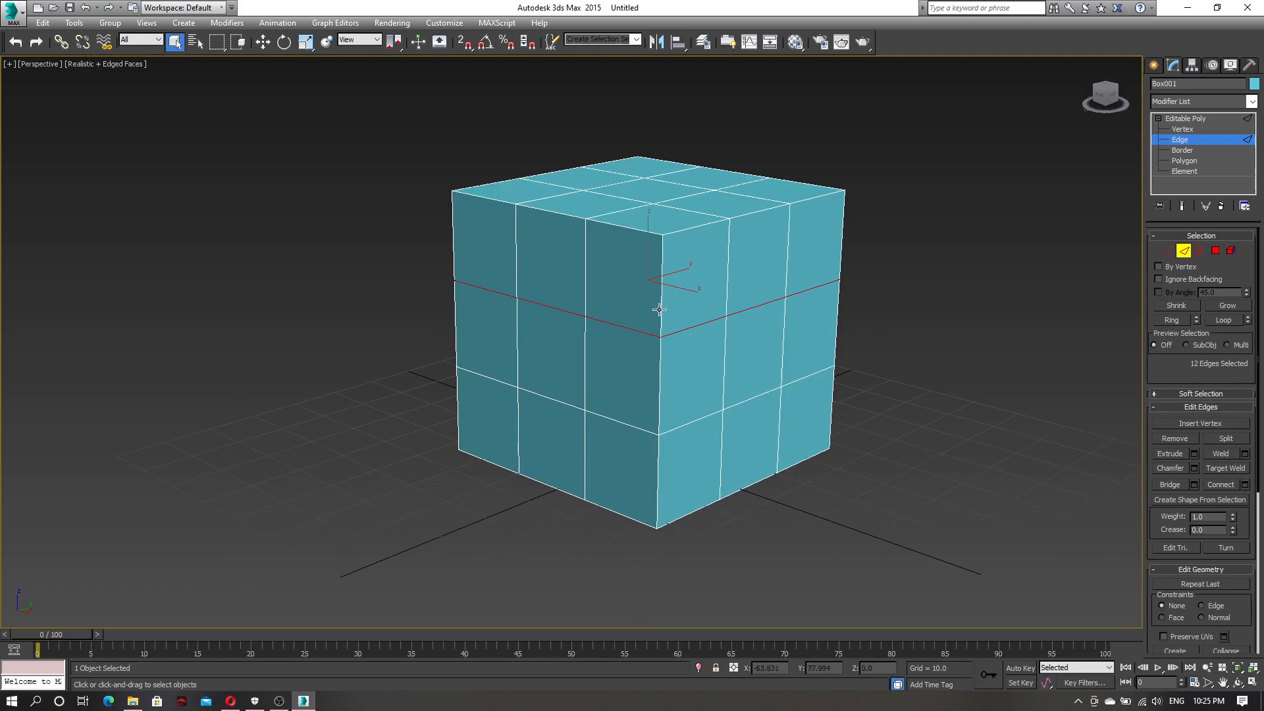
# - Select the loop of vertical edges along the box's front corner and inspect where it ends at the top corner
pyautogui.doubleClick(660, 396)
pyautogui.keyDown('alt'); pyautogui.moveTo(661, 545); pyautogui.dragTo(680, 419, button='middle'); pyautogui.keyUp('alt')
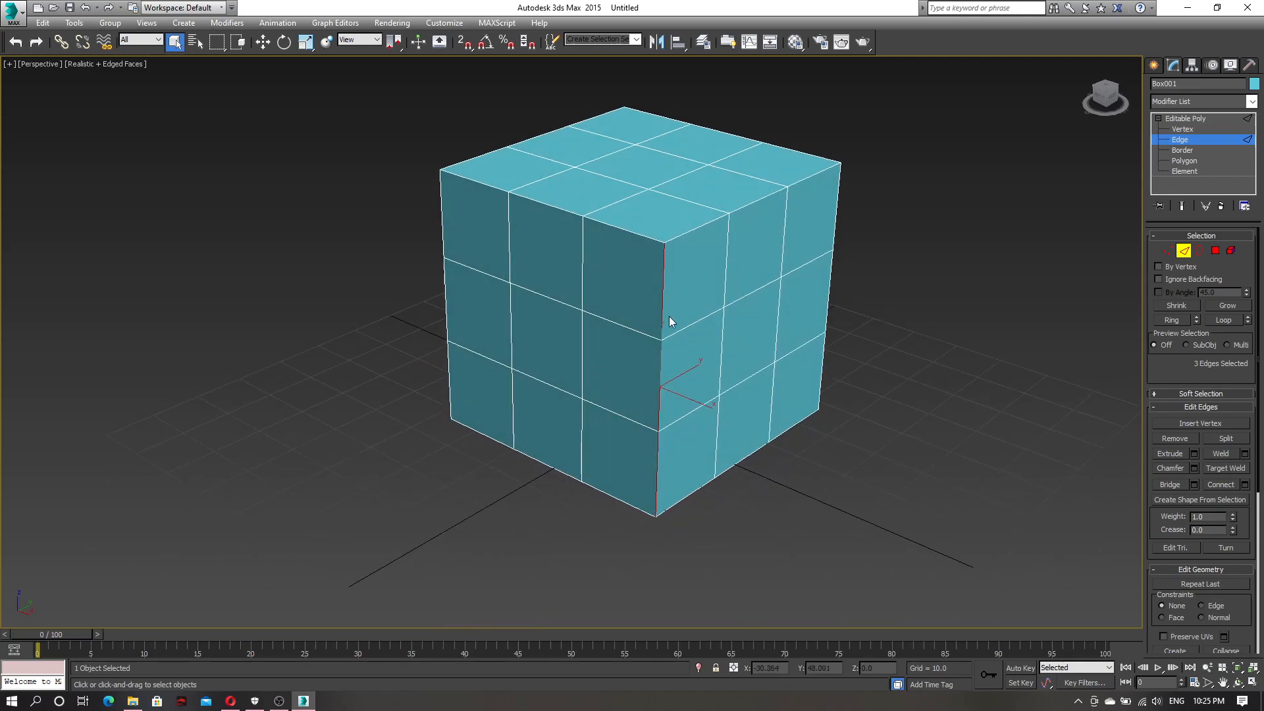
pyautogui.scroll(3, 674, 246)
pyautogui.moveTo(670, 266); pyautogui.dragTo(667, 265, button='middle')
pyautogui.scroll(3, 664, 283)
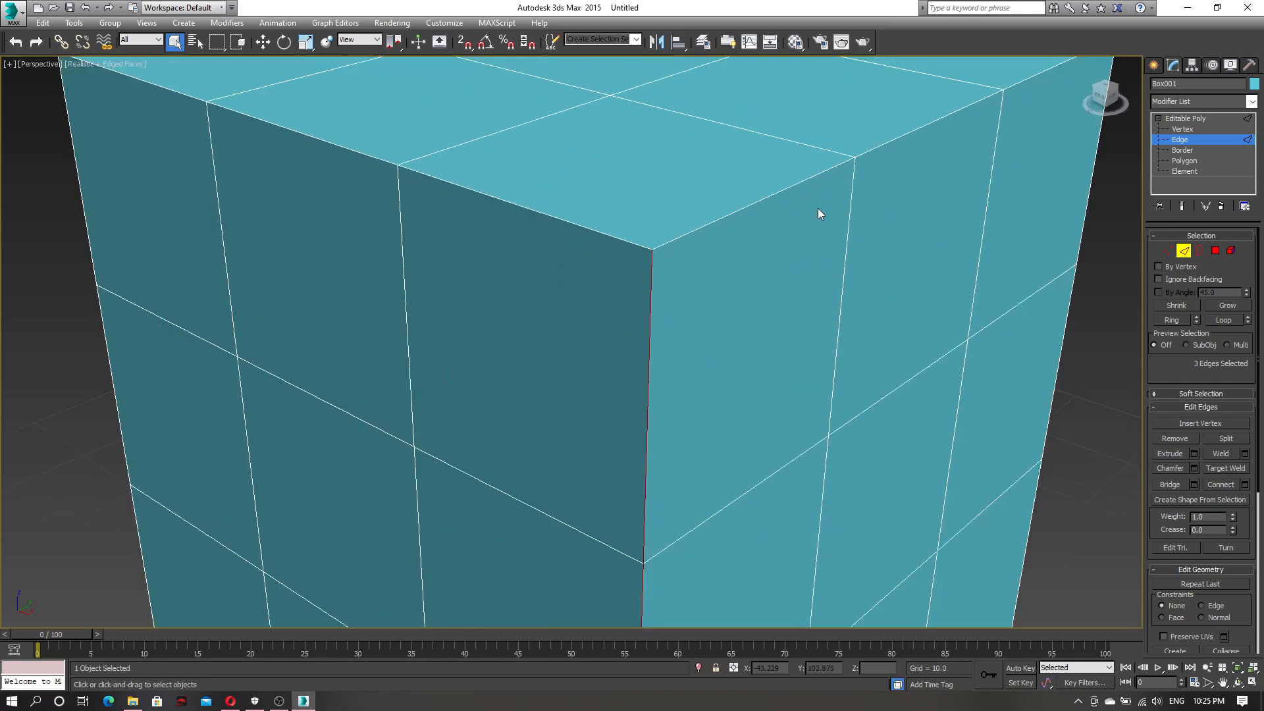
# - Select the vertical edge loop nearest the box's near corner and move it toward that corner, to about Y -17.8
pyautogui.scroll(-8, 665, 327)
pyautogui.keyDown('alt'); pyautogui.moveTo(768, 428); pyautogui.dragTo(752, 377, button='middle'); pyautogui.keyUp('alt')
pyautogui.doubleClick(759, 365)
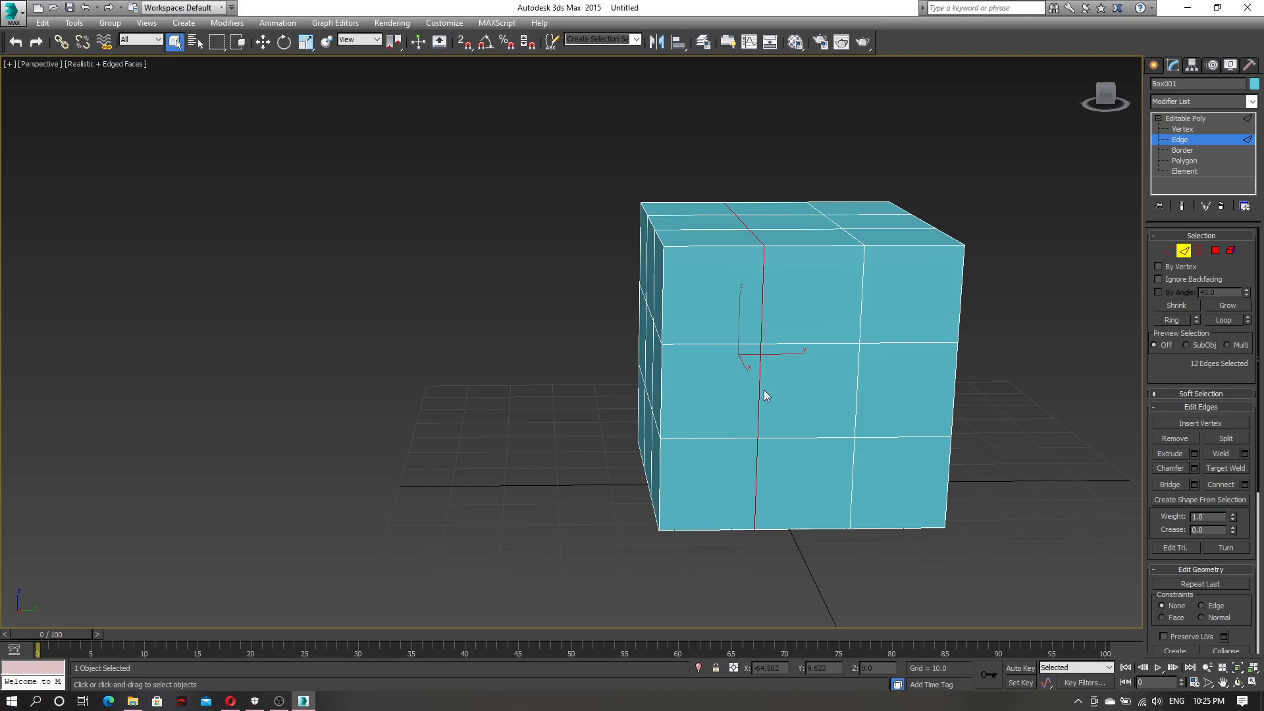
pyautogui.press('w')
pyautogui.moveTo(780, 354); pyautogui.dragTo(722, 352)
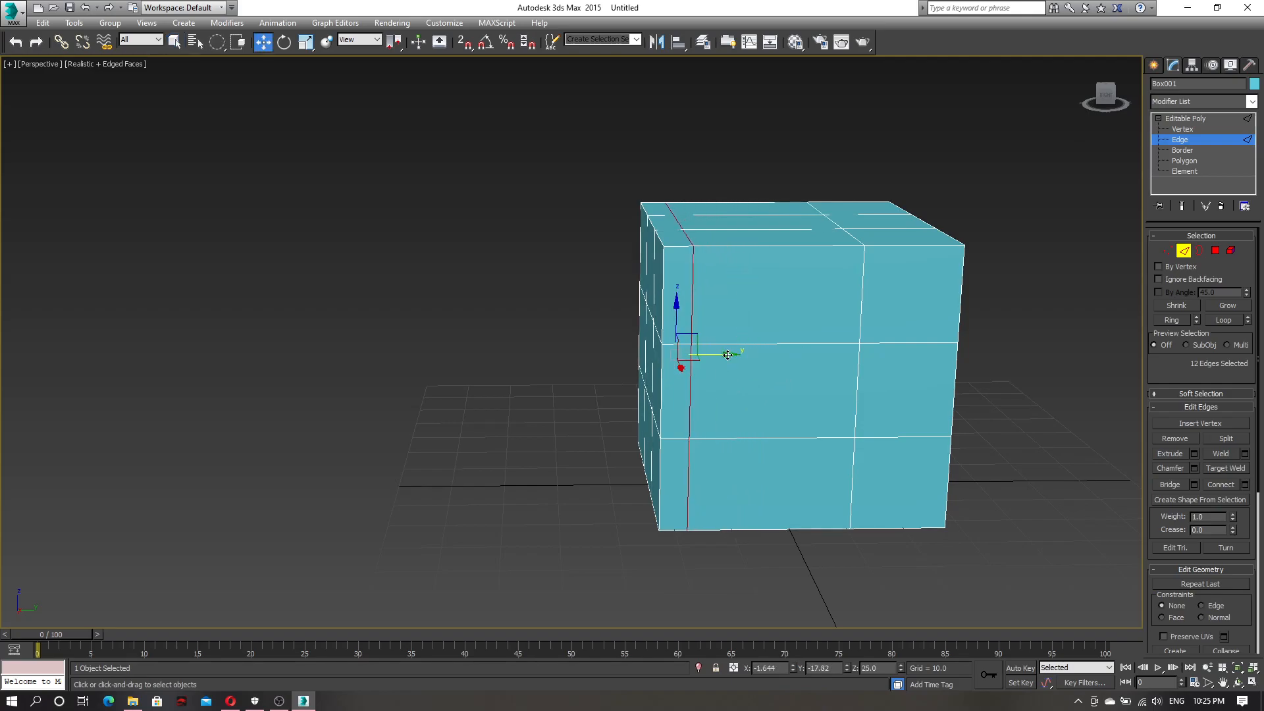
# - Select the other vertical edge loop on the same face and move it toward the opposite corner, to about Y 23.35
pyautogui.doubleClick(867, 316)
pyautogui.moveTo(861, 353); pyautogui.dragTo(930, 352)
pyautogui.keyDown('alt'); pyautogui.moveTo(836, 372); pyautogui.dragTo(807, 332, button='middle'); pyautogui.keyUp('alt')
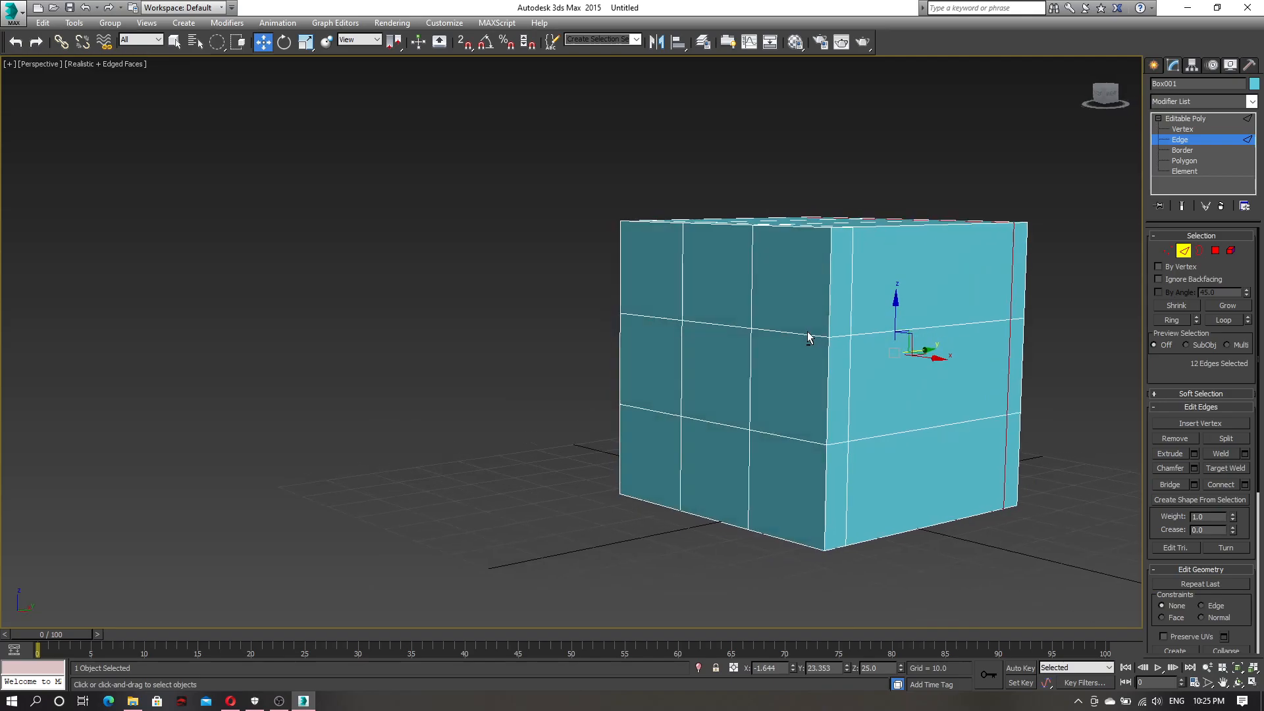
# - Select the top vertical edge at the box's near corner, apply Ring to it, and clear the selection
pyautogui.click(828, 290)
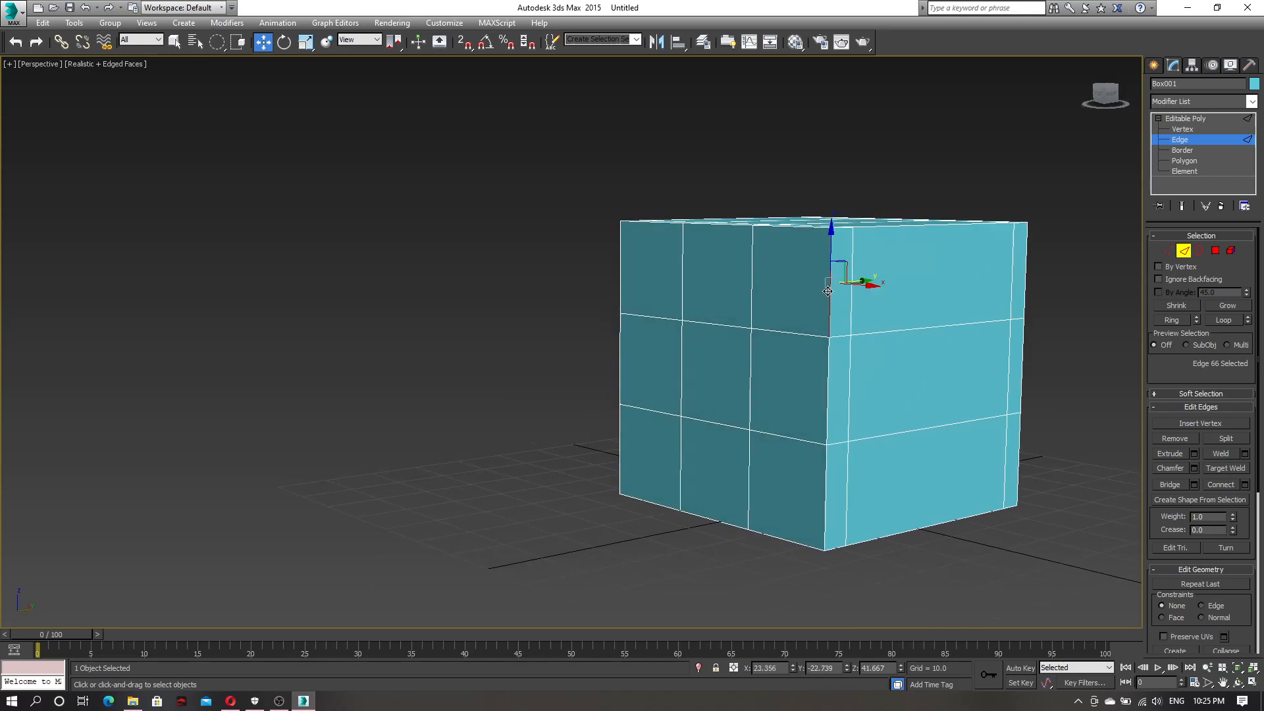
pyautogui.keyDown('alt'); pyautogui.moveTo(831, 303); pyautogui.dragTo(1119, 348, button='middle'); pyautogui.keyUp('alt')
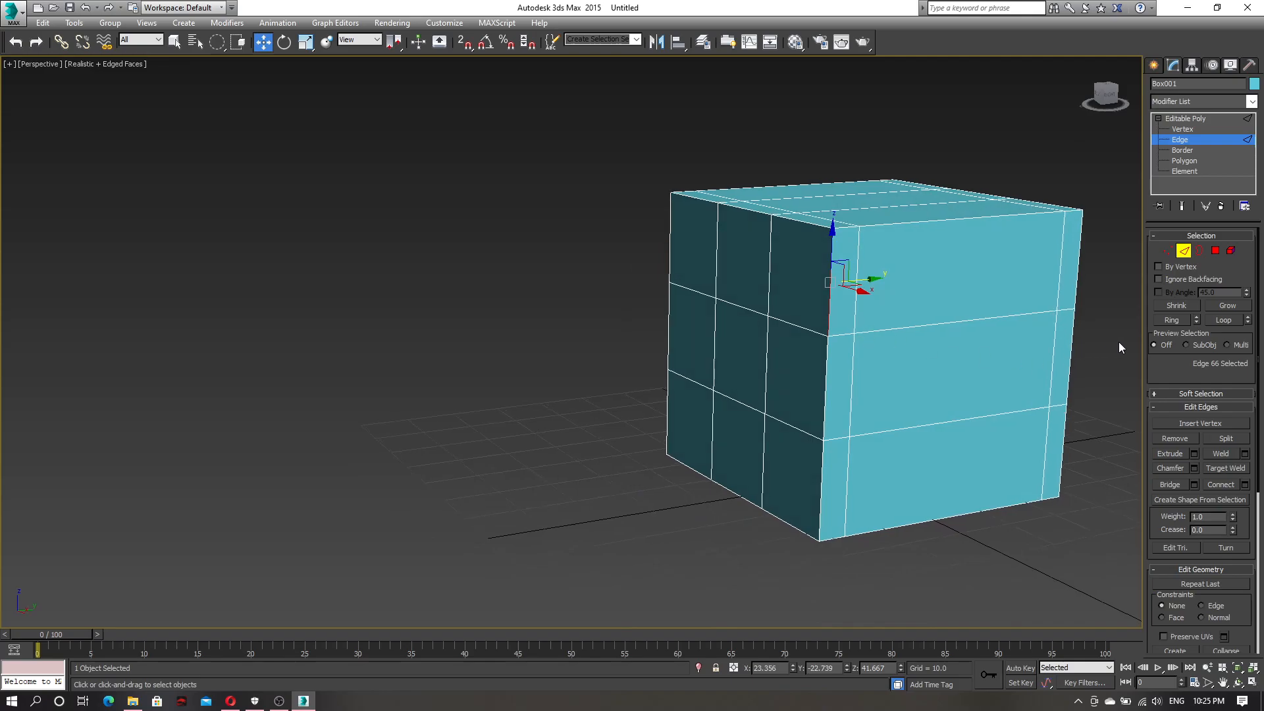
pyautogui.click(1165, 321)
pyautogui.keyDown('alt'); pyautogui.moveTo(1028, 325); pyautogui.dragTo(892, 344, button='middle'); pyautogui.keyUp('alt')
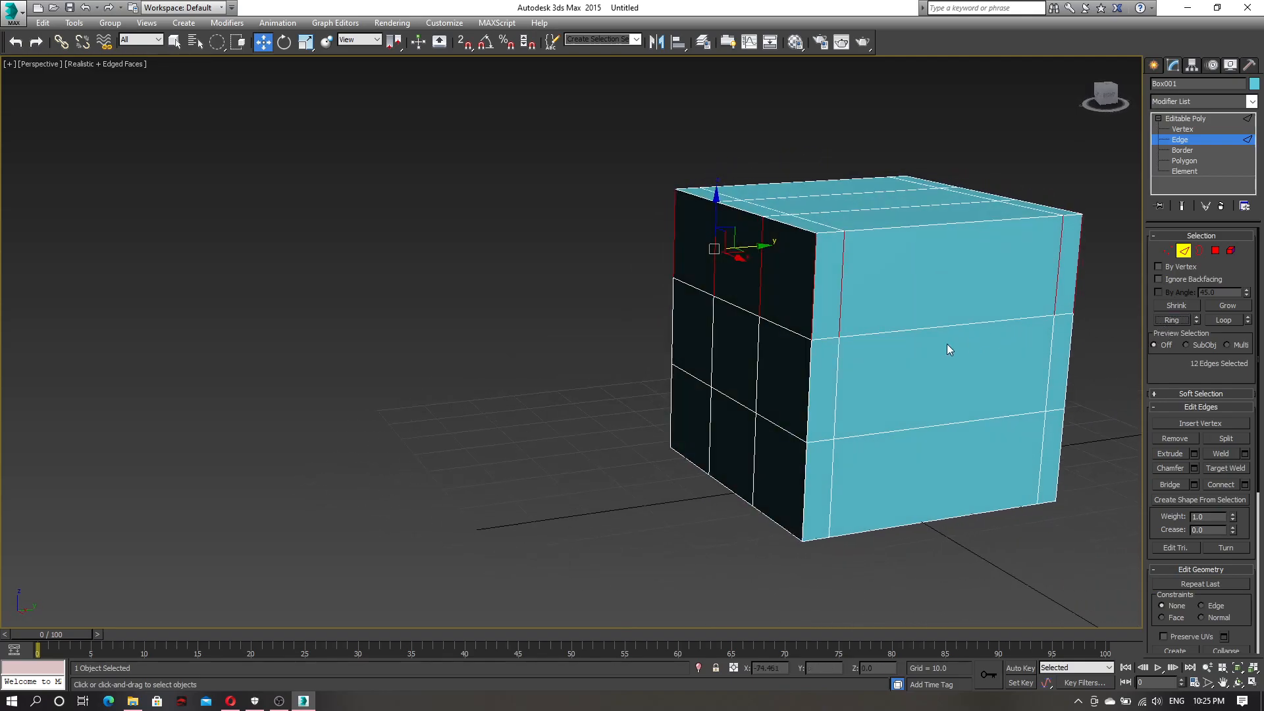
pyautogui.click(573, 408)
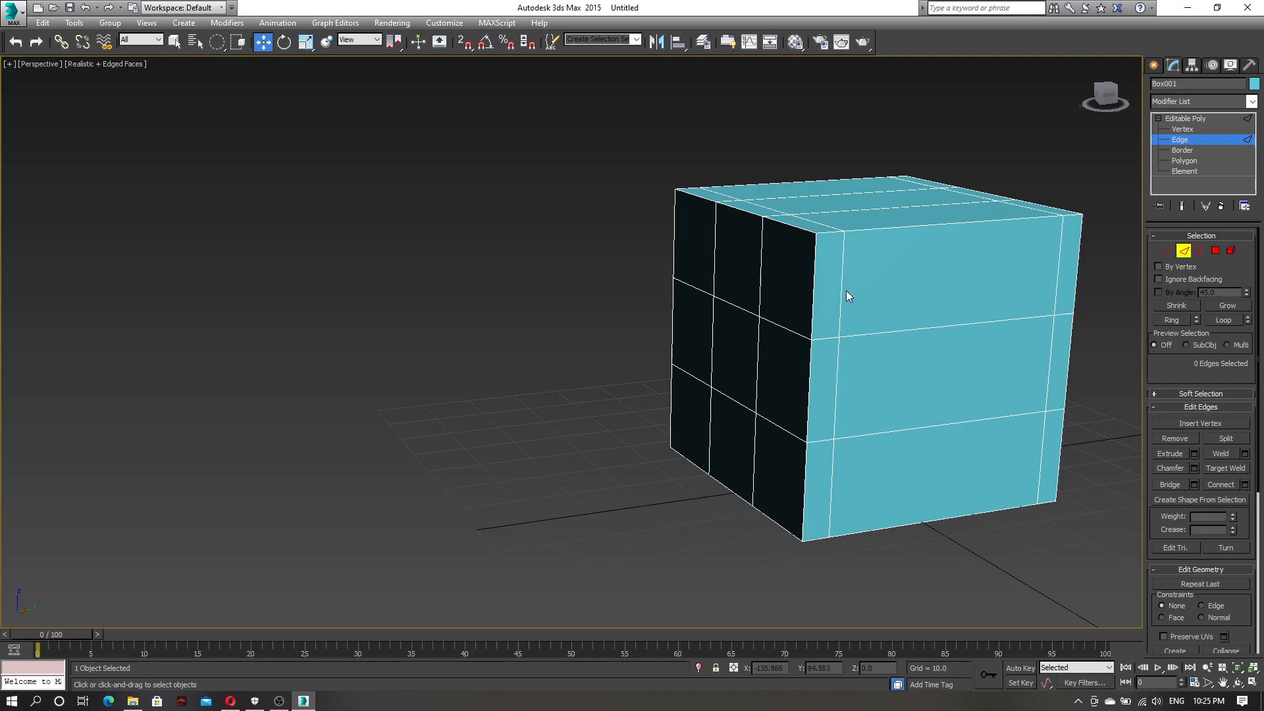
# - Select the ring of top-row vertical edges directly in the viewport by extending from one edge to its neighbour, and deselect everything
pyautogui.click(840, 293)
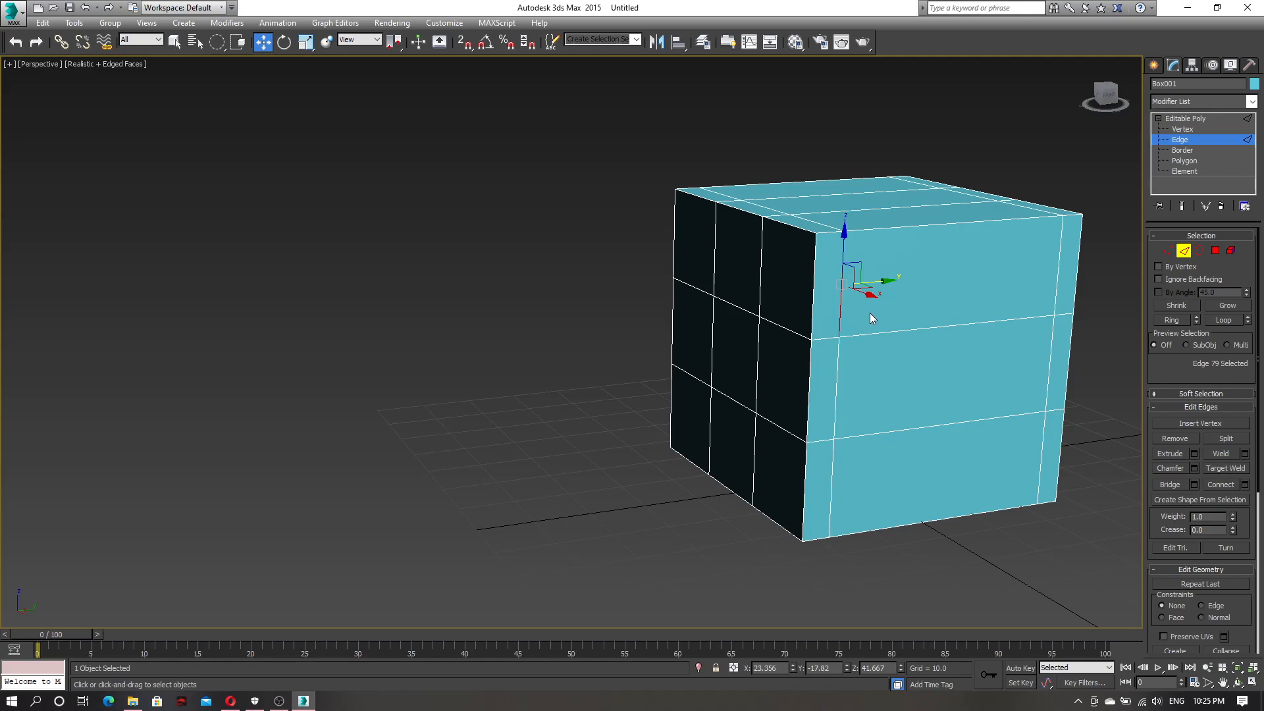
pyautogui.keyDown('shift'); pyautogui.click(813, 294); pyautogui.keyUp('shift')
pyautogui.keyDown('alt'); pyautogui.moveTo(762, 312); pyautogui.dragTo(729, 314, button='middle'); pyautogui.keyUp('alt')
pyautogui.click(1016, 285)
pyautogui.click(1044, 366)
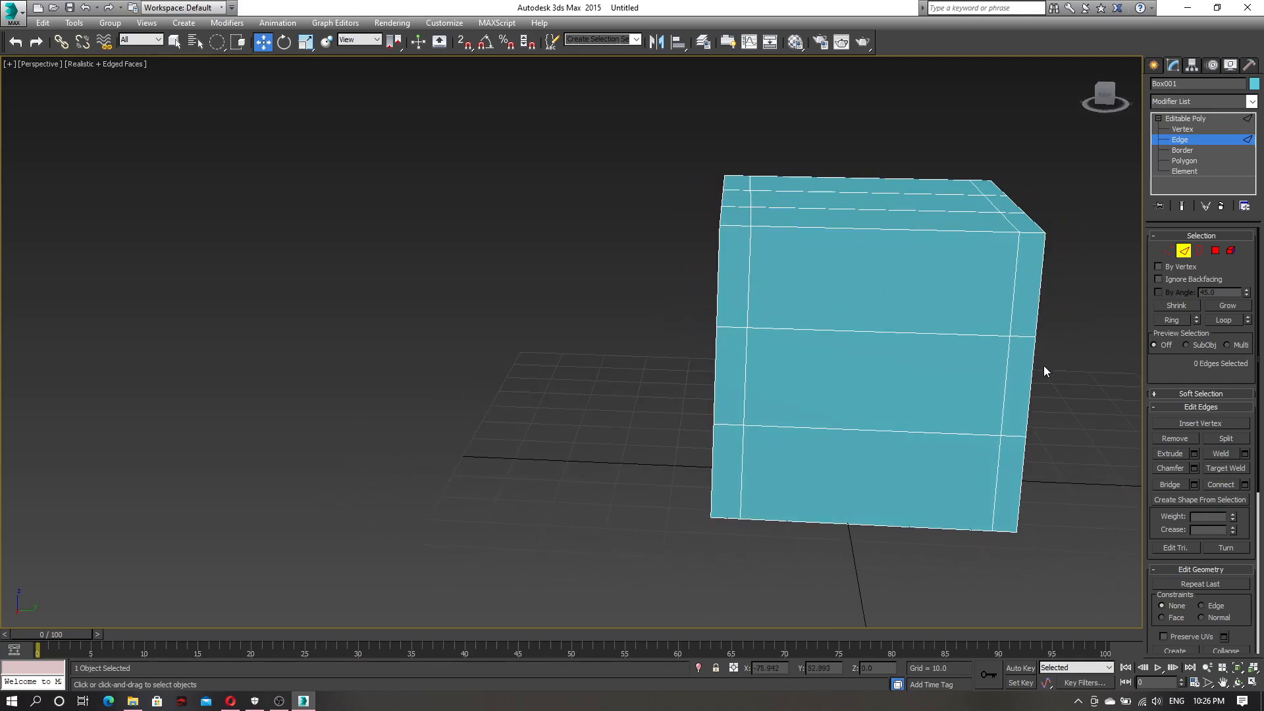
# - Preview a chamfer on the long middle segment of the face's upper horizontal edge line, with an amount of 2.148
pyautogui.doubleClick(855, 333)
pyautogui.keyDown('alt'); pyautogui.moveTo(850, 337); pyautogui.dragTo(827, 361, button='middle'); pyautogui.keyUp('alt')
pyautogui.click(854, 324)
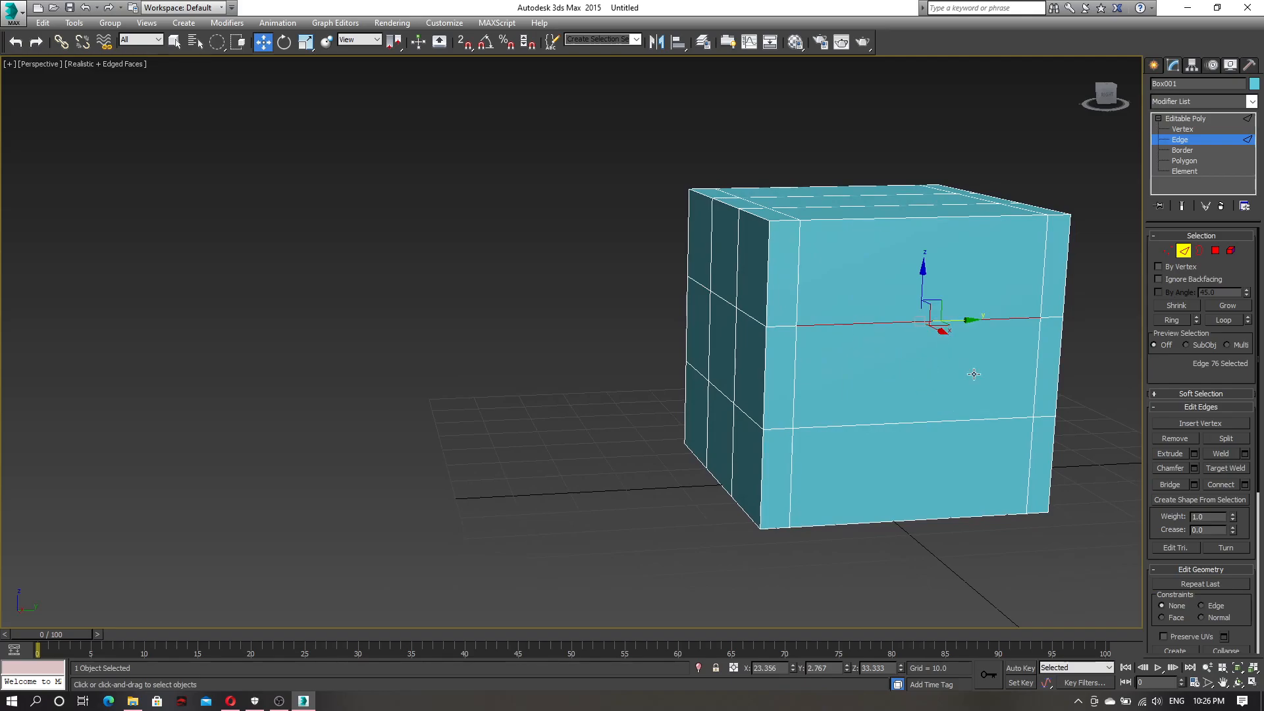
pyautogui.click(1193, 468)
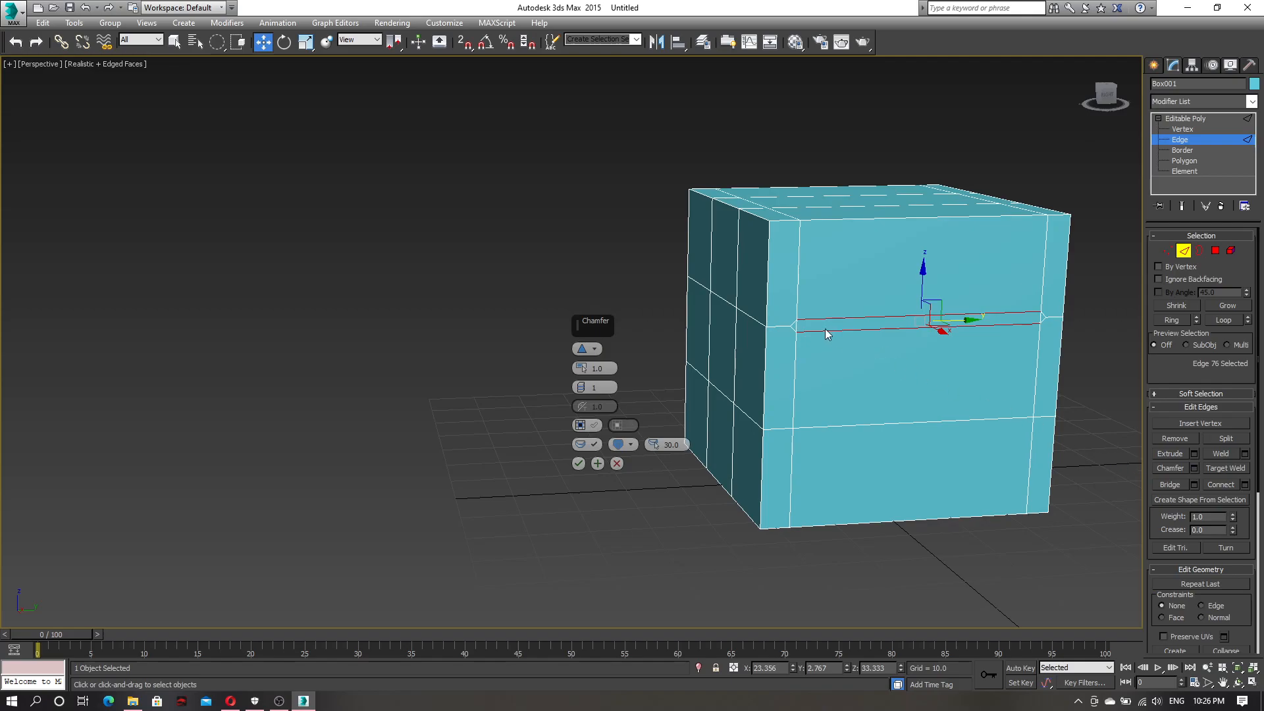
pyautogui.scroll(5, 844, 366)
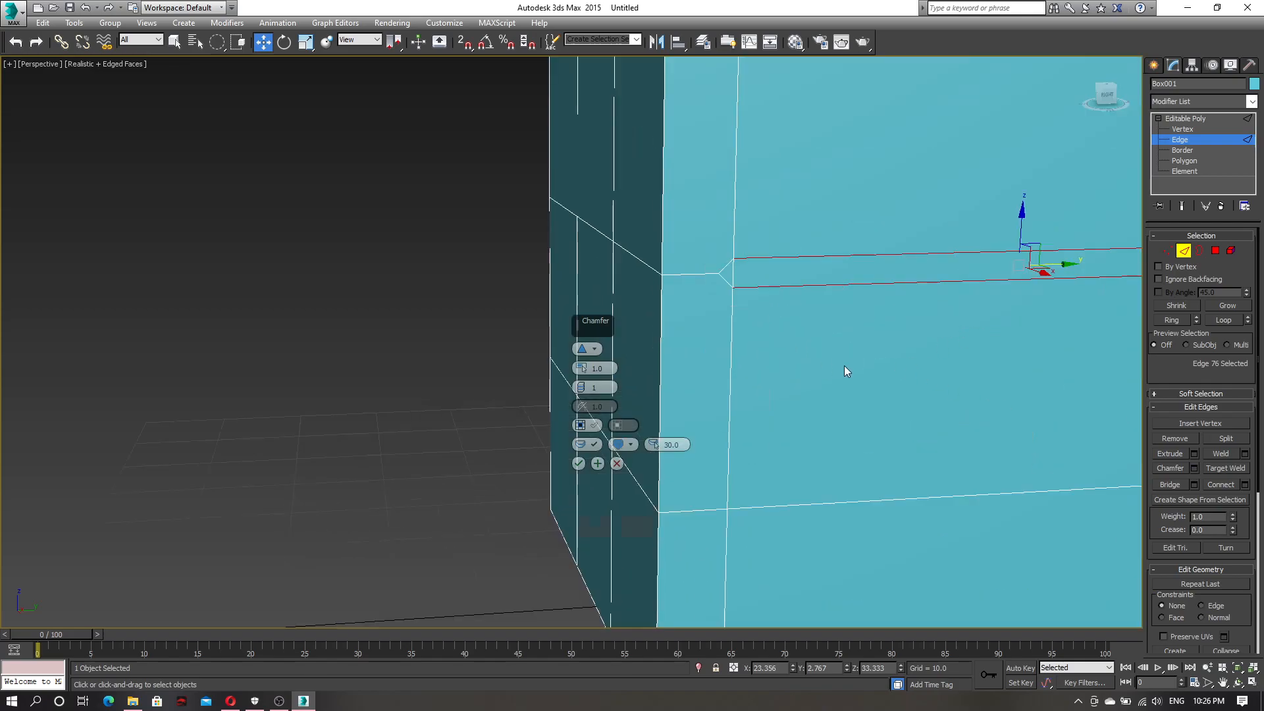
pyautogui.scroll(-5, 765, 398)
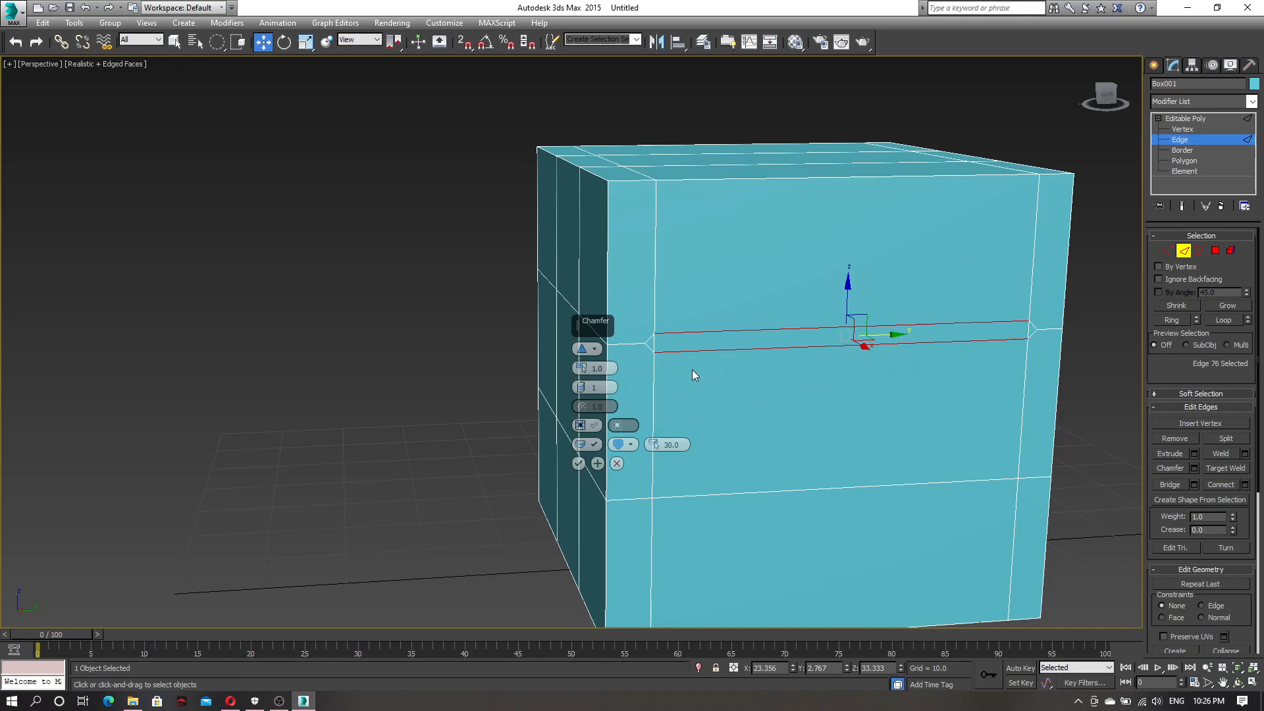
pyautogui.moveTo(581, 368); pyautogui.dragTo(580, 353)
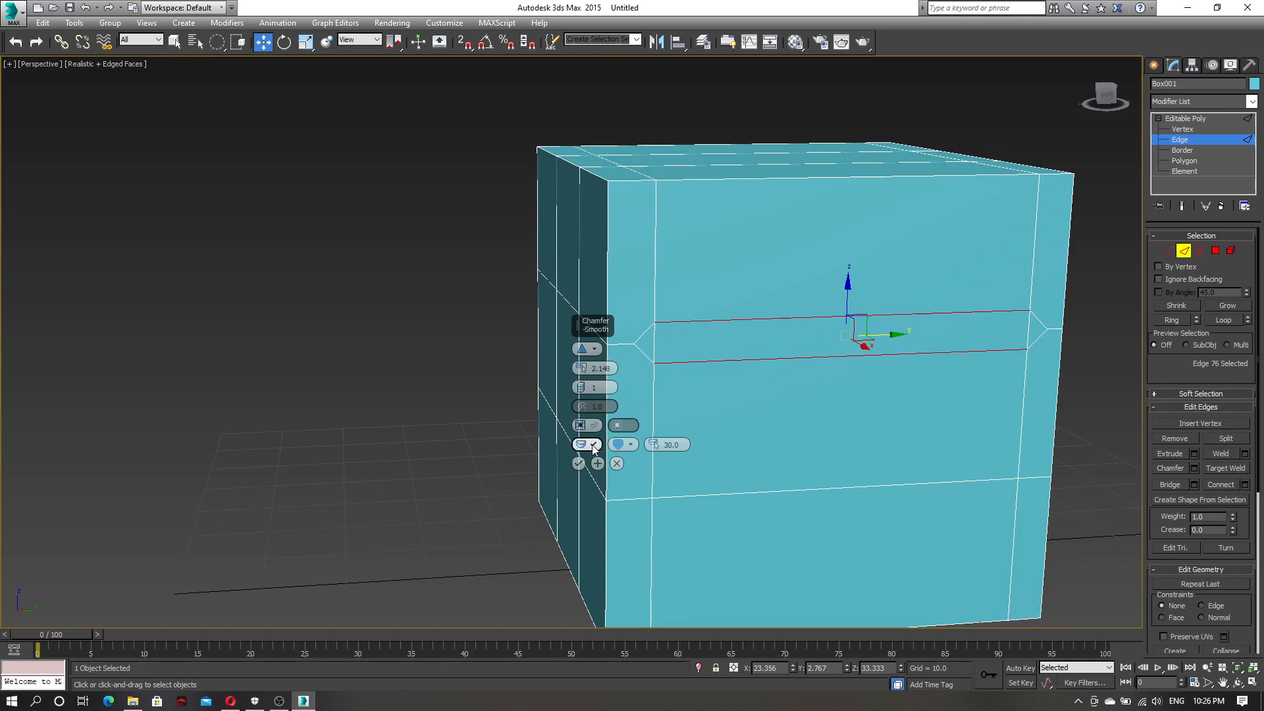
# - Set the previewed chamfer to 4 segments, inspect where it ends at the vertical edge line, and cancel it
pyautogui.click(580, 383)
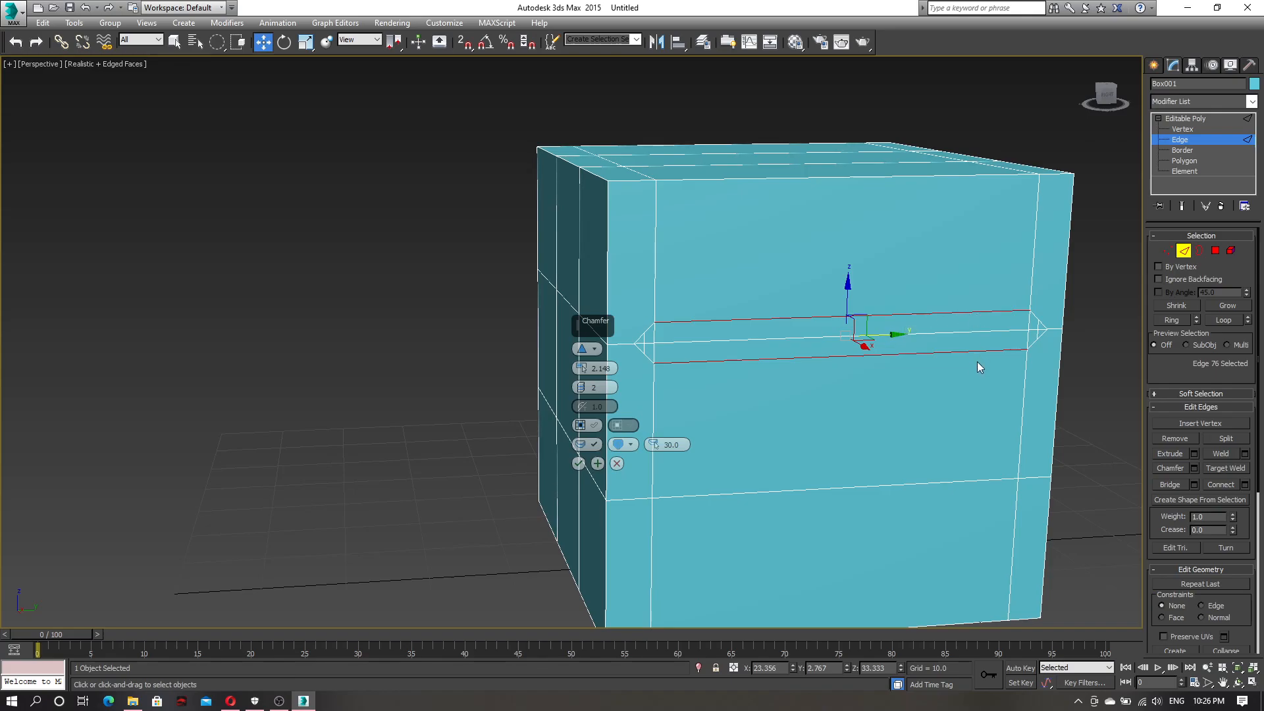
pyautogui.click(581, 387)
pyautogui.click(582, 387)
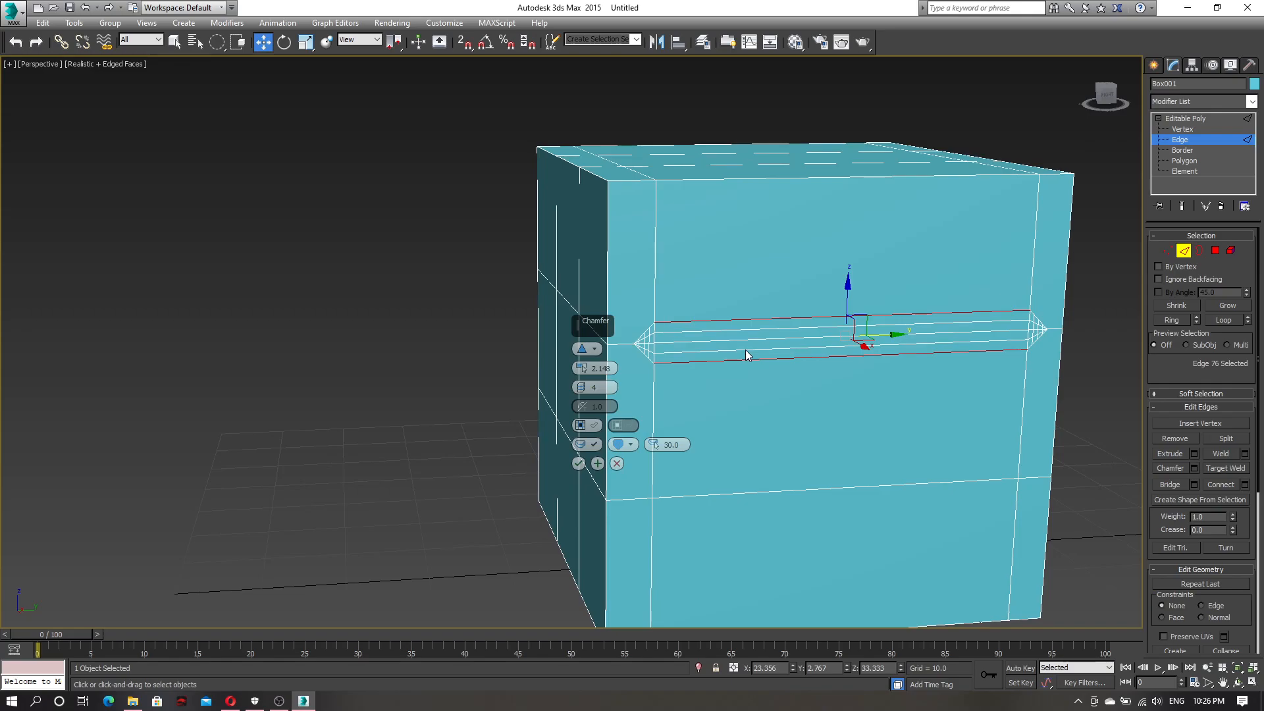
pyautogui.scroll(3, 745, 355)
pyautogui.moveTo(843, 366); pyautogui.dragTo(924, 379, button='middle')
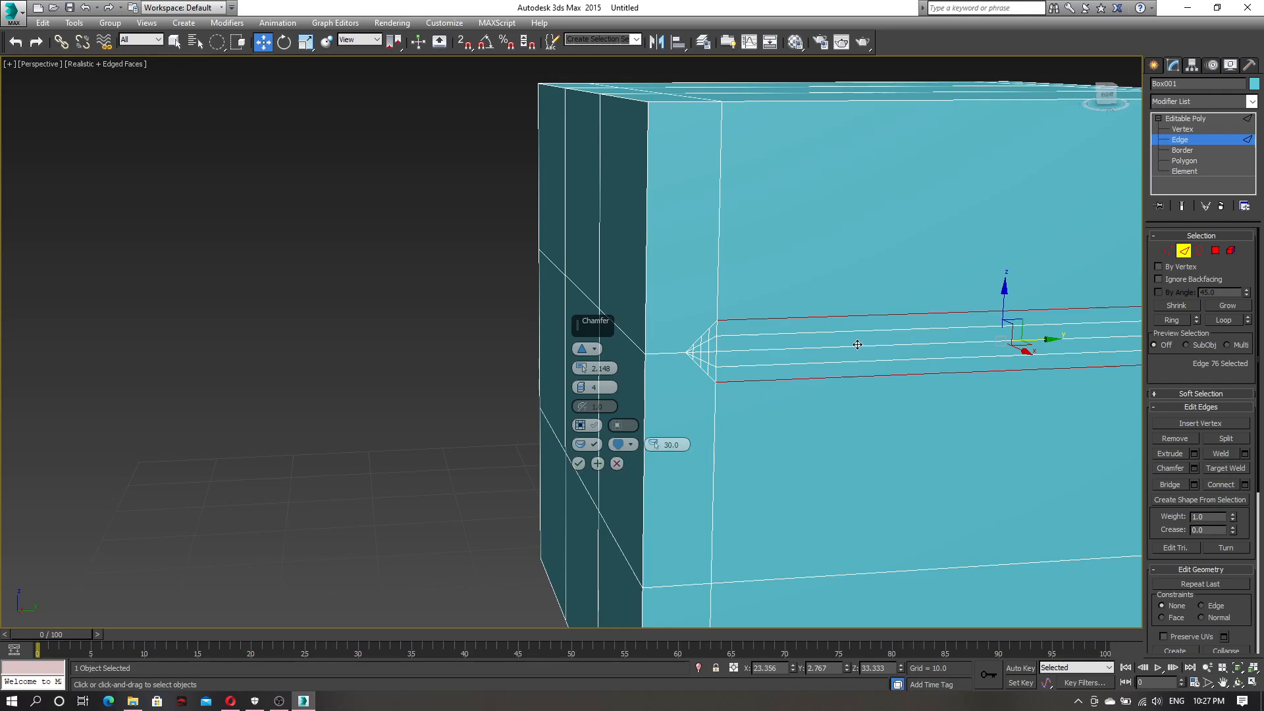
pyautogui.click(618, 464)
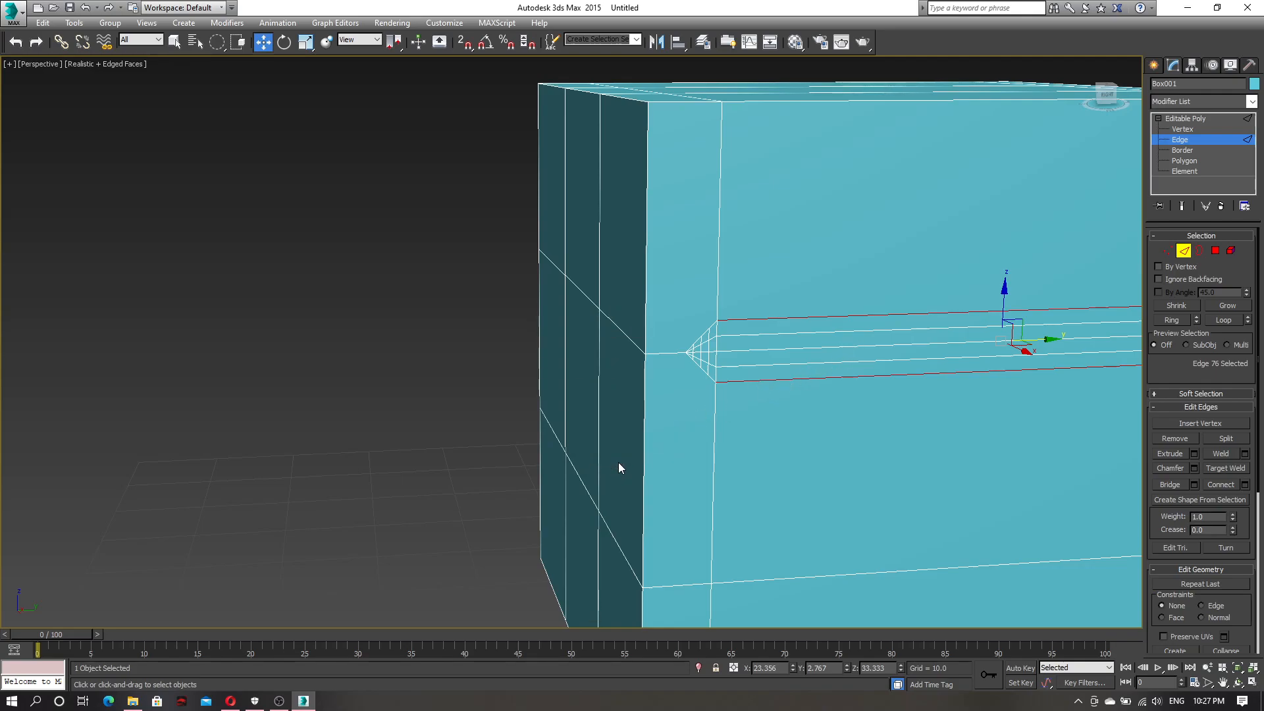
# - Chamfer the entire upper horizontal edge loop around the box with 6 segments, keeping the 2.148 amount
pyautogui.doubleClick(824, 350)
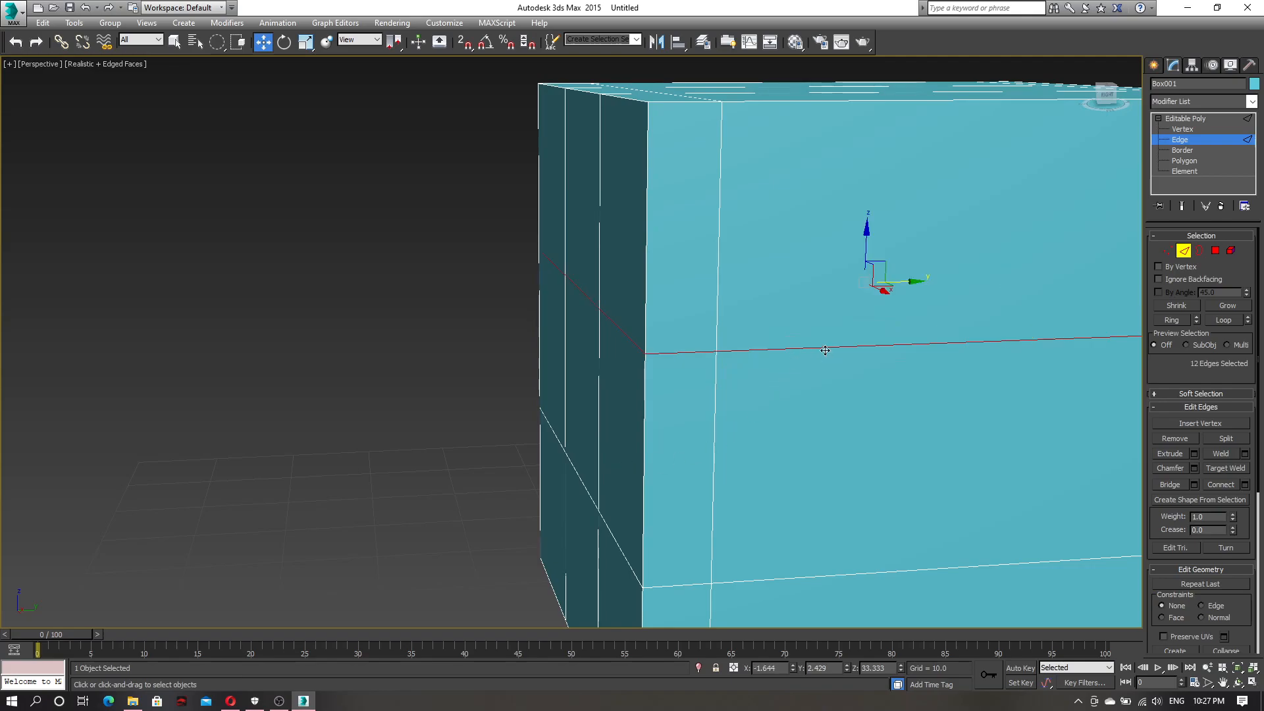
pyautogui.click(1194, 467)
pyautogui.scroll(-8, 849, 408)
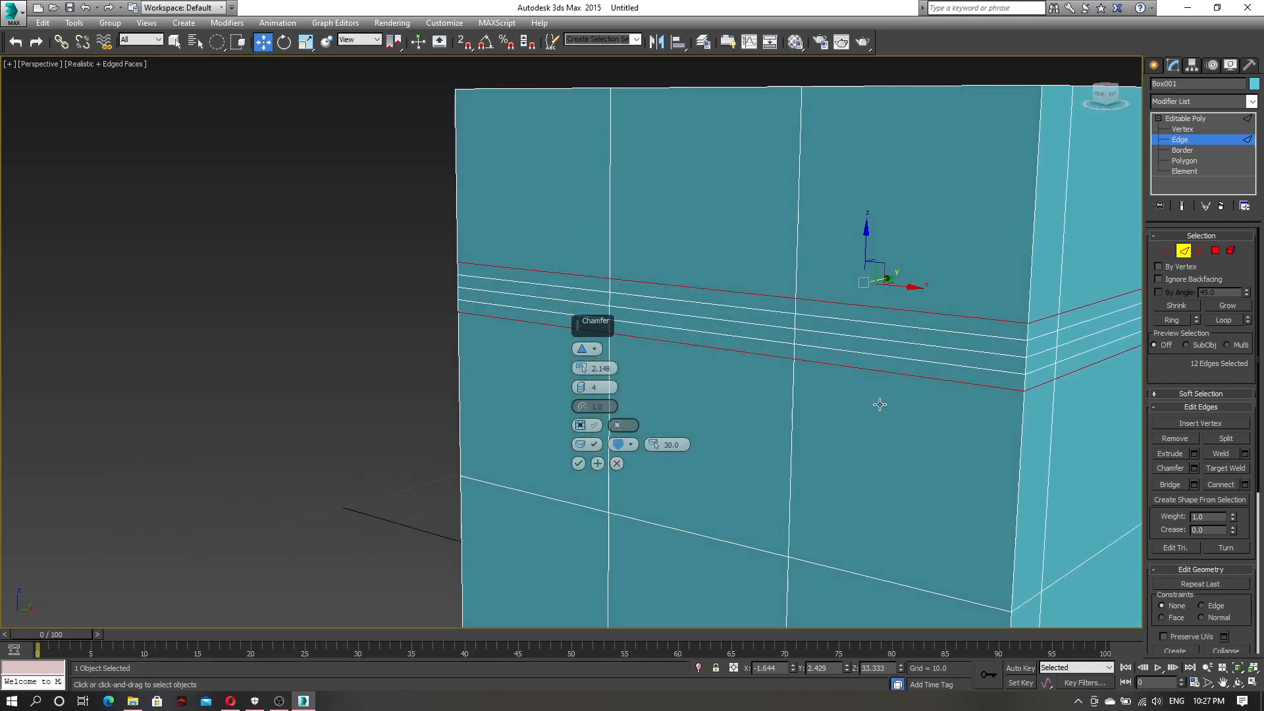
pyautogui.keyDown('alt'); pyautogui.moveTo(915, 403); pyautogui.dragTo(866, 399, button='middle'); pyautogui.keyUp('alt')
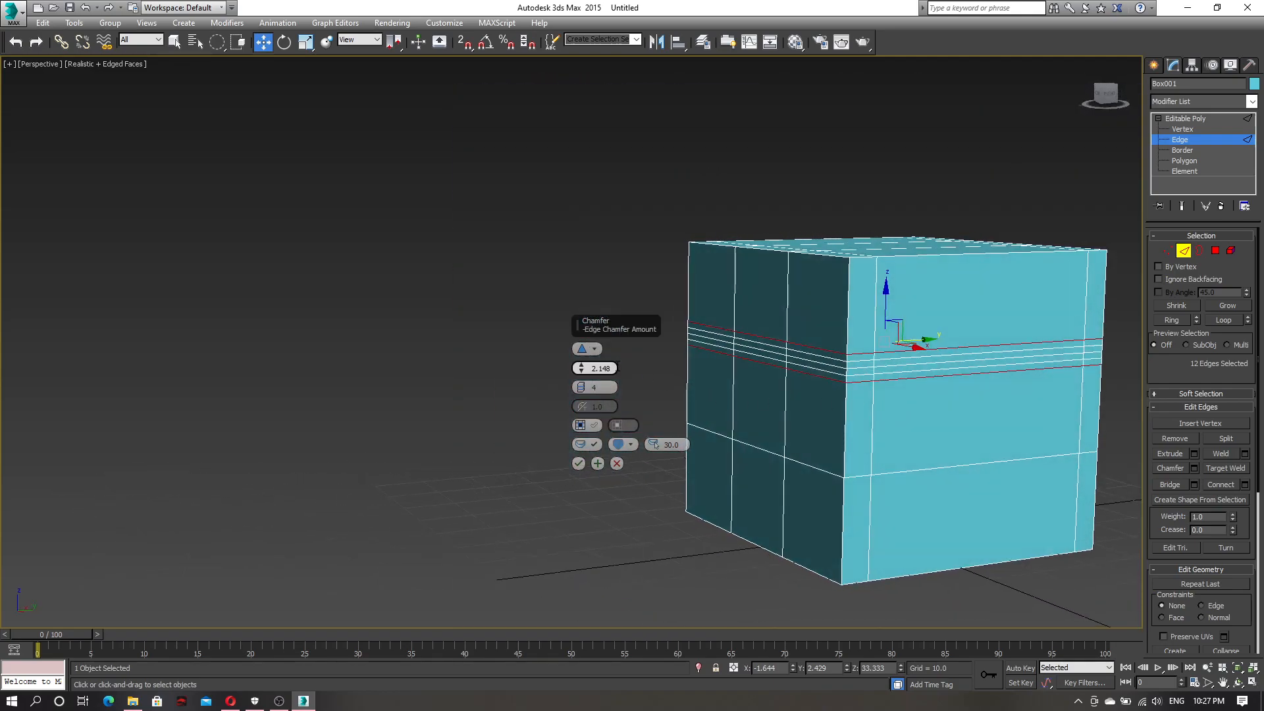
pyautogui.click(582, 385)
pyautogui.click(581, 385)
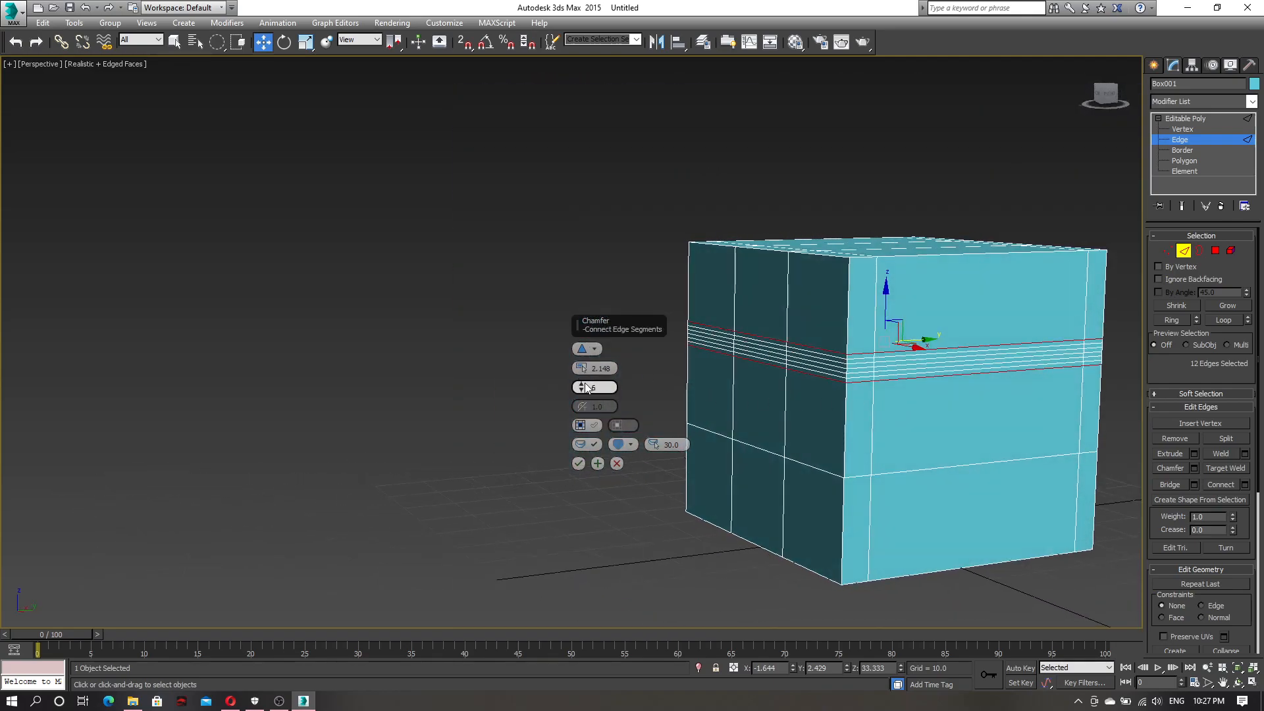
pyautogui.moveTo(905, 454)
pyautogui.keyDown('alt'); pyautogui.mouseDown(button='middle')
pyautogui.moveTo(917, 441)
pyautogui.moveTo(895, 445)
pyautogui.mouseUp(button='middle'); pyautogui.keyUp('alt')
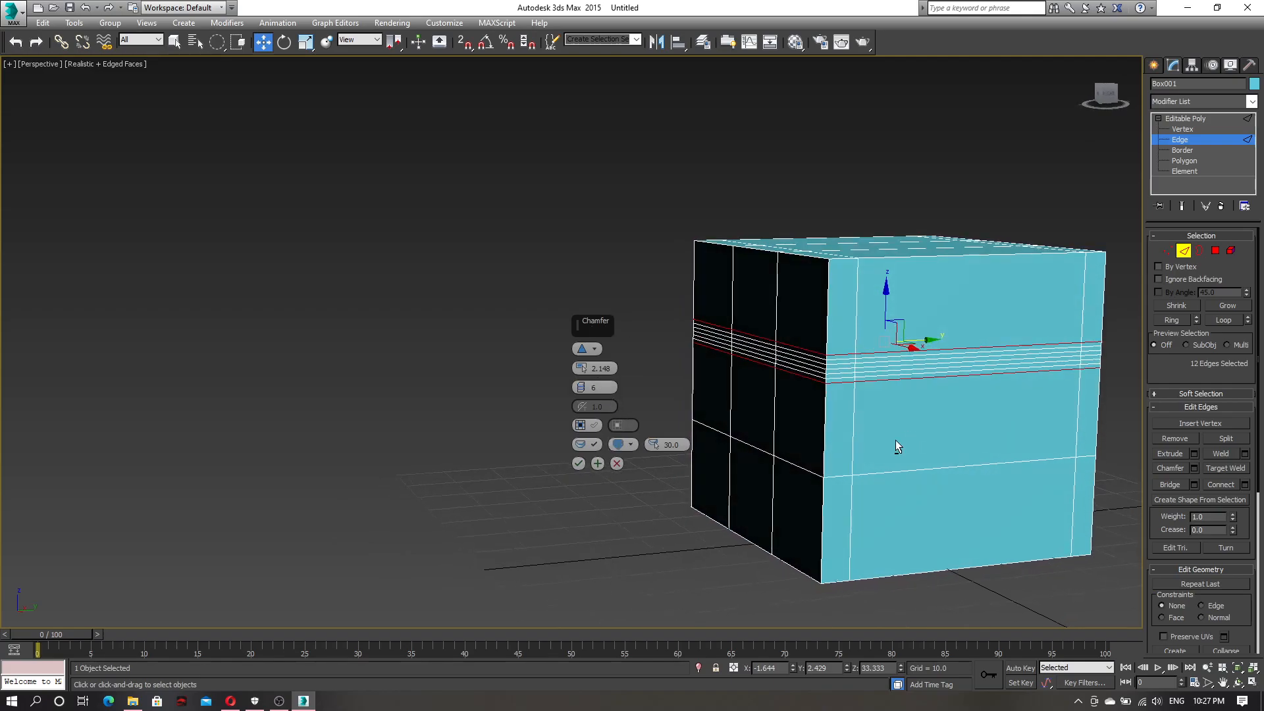
pyautogui.click(579, 464)
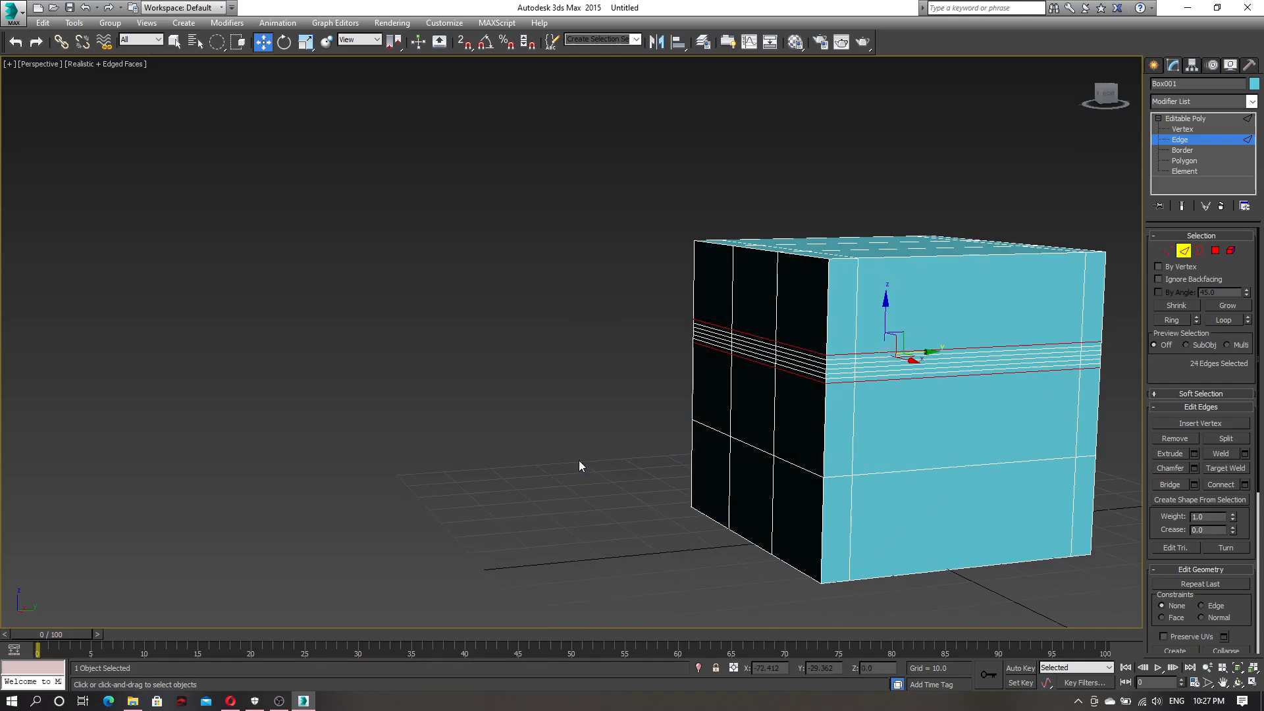
# - Select the middle edge loop of the chamfered band and remove it from around the box
pyautogui.keyDown('alt'); pyautogui.moveTo(869, 421); pyautogui.dragTo(831, 415, button='middle'); pyautogui.keyUp('alt')
pyautogui.scroll(5, 818, 387)
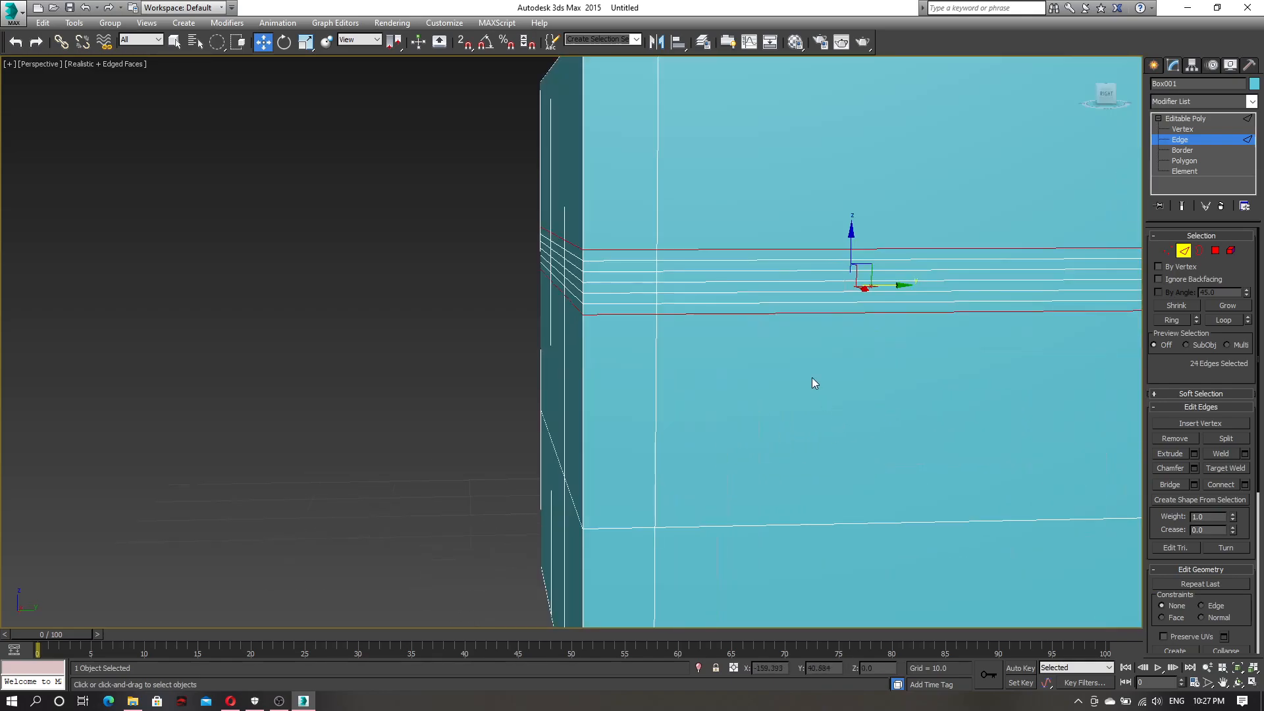
pyautogui.click(768, 282)
pyautogui.doubleClick(768, 281)
pyautogui.keyDown('alt'); pyautogui.moveTo(719, 335); pyautogui.dragTo(765, 348, button='middle'); pyautogui.keyUp('alt')
pyautogui.keyDown('alt'); pyautogui.moveTo(846, 364); pyautogui.dragTo(736, 336, button='middle'); pyautogui.keyUp('alt')
pyautogui.keyDown('alt'); pyautogui.moveTo(895, 388); pyautogui.dragTo(826, 373, button='middle'); pyautogui.keyUp('alt')
pyautogui.click(1172, 438)
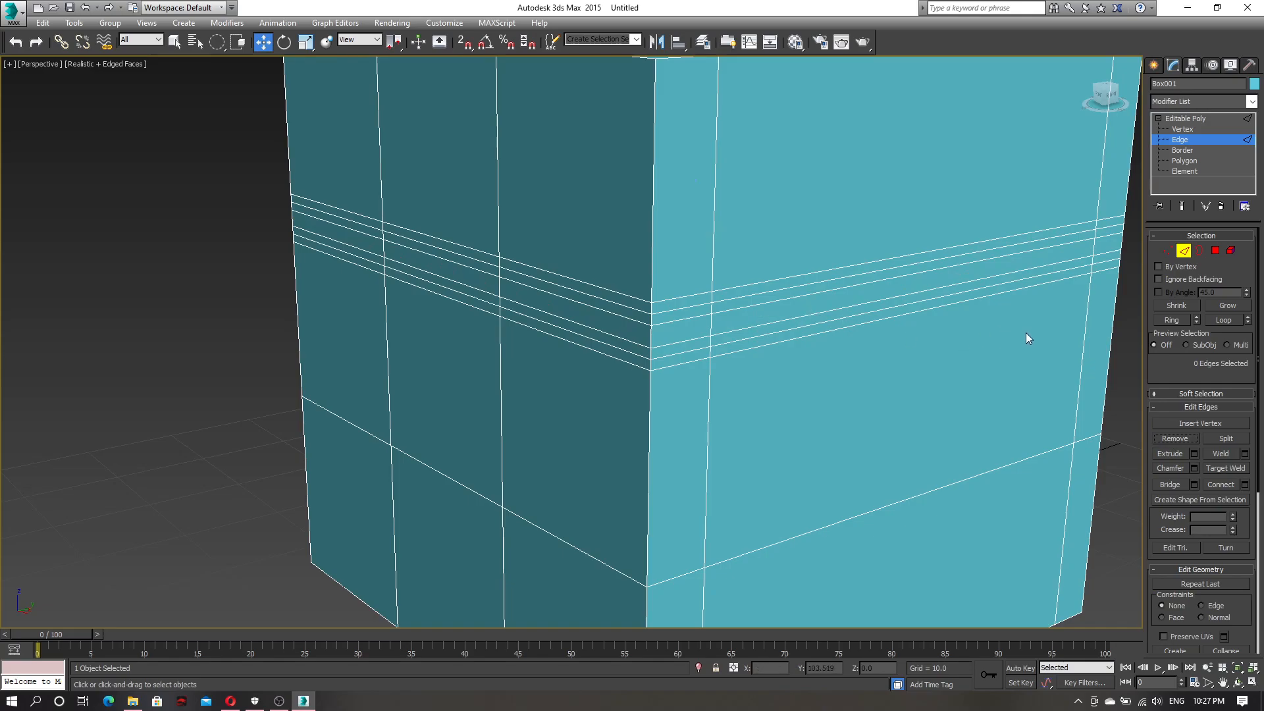
# - Switch to Vertex level and inspect the vertices along the removed middle loop at the box's corner
pyautogui.click(1167, 250)
pyautogui.scroll(4, 678, 374)
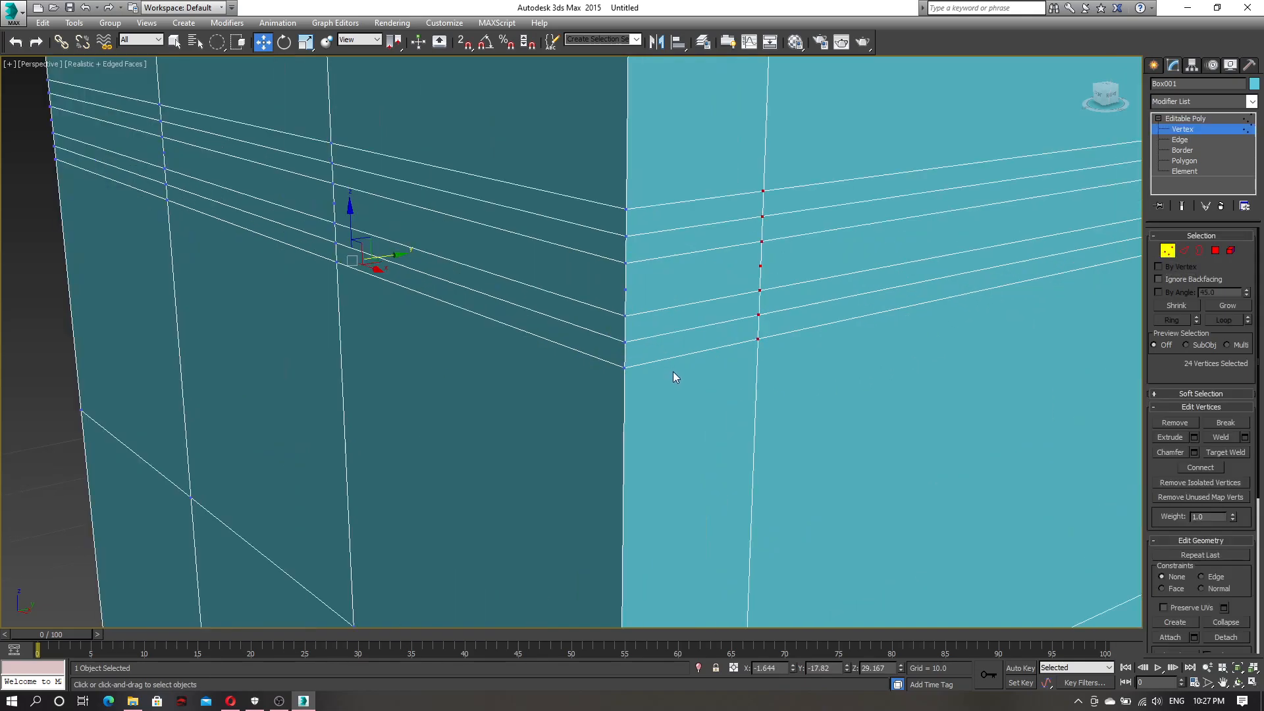
pyautogui.scroll(3, 673, 371)
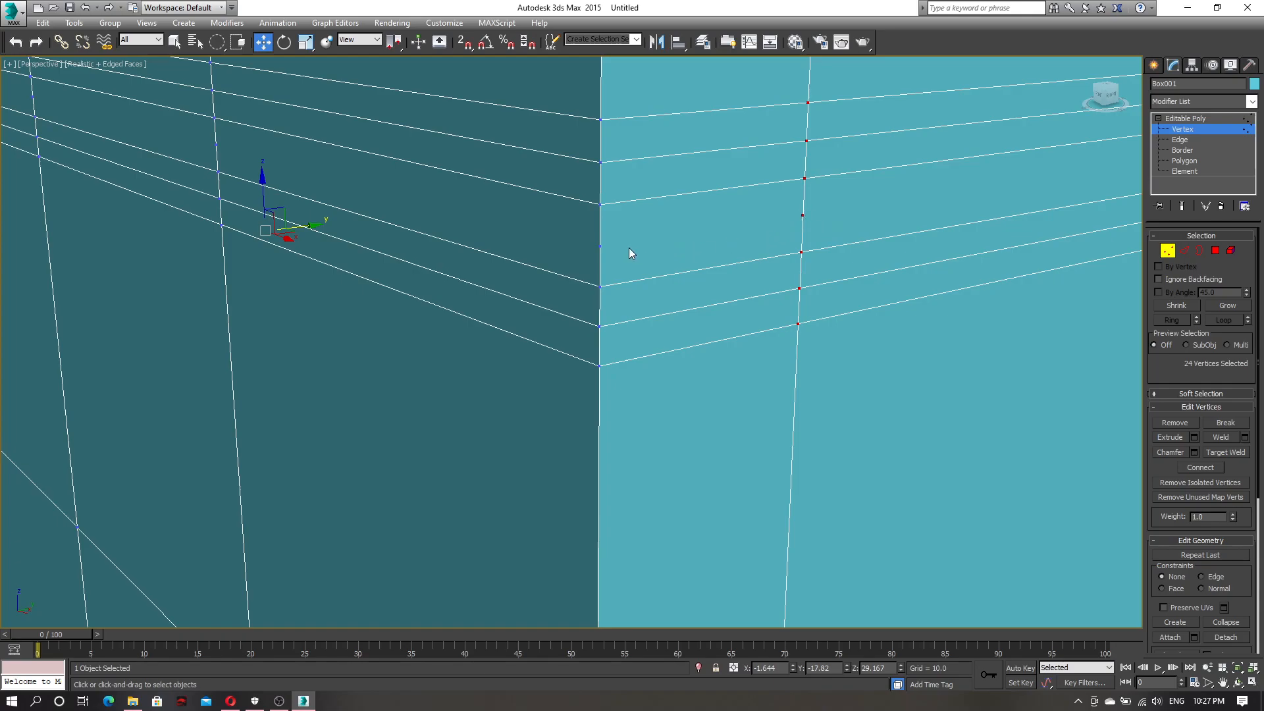
pyautogui.scroll(-3, 635, 240)
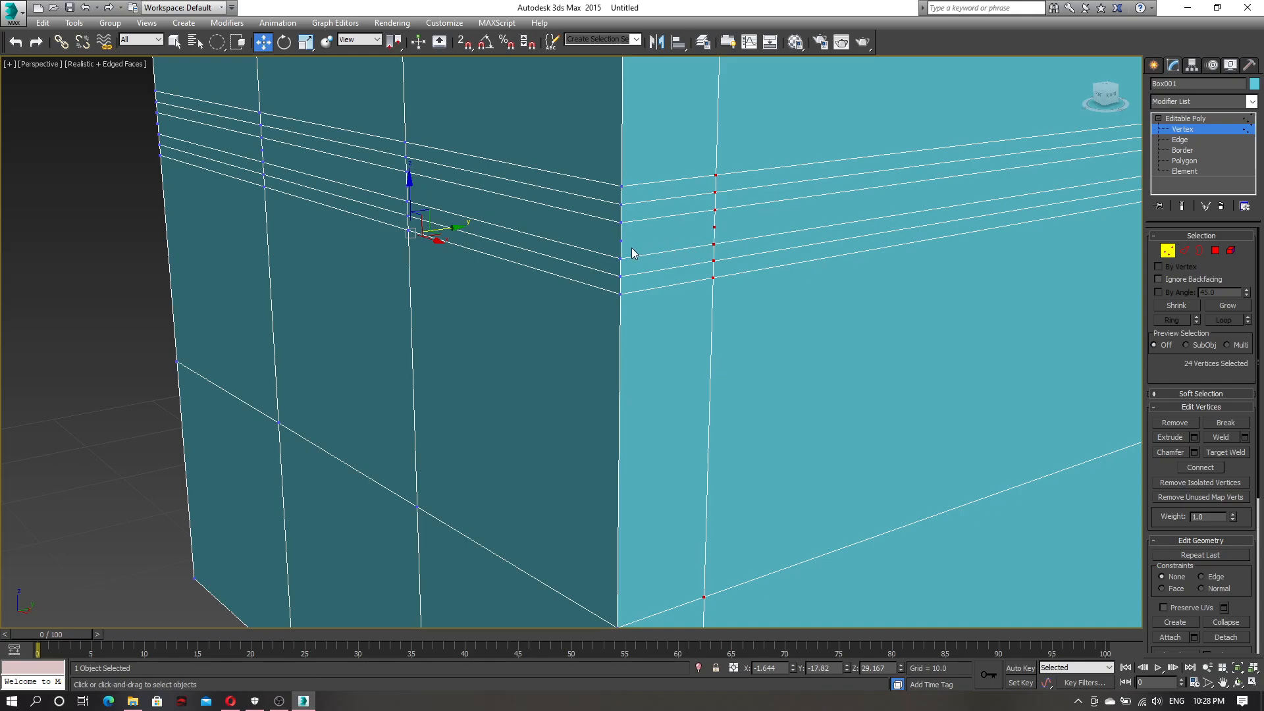
pyautogui.scroll(2, 628, 255)
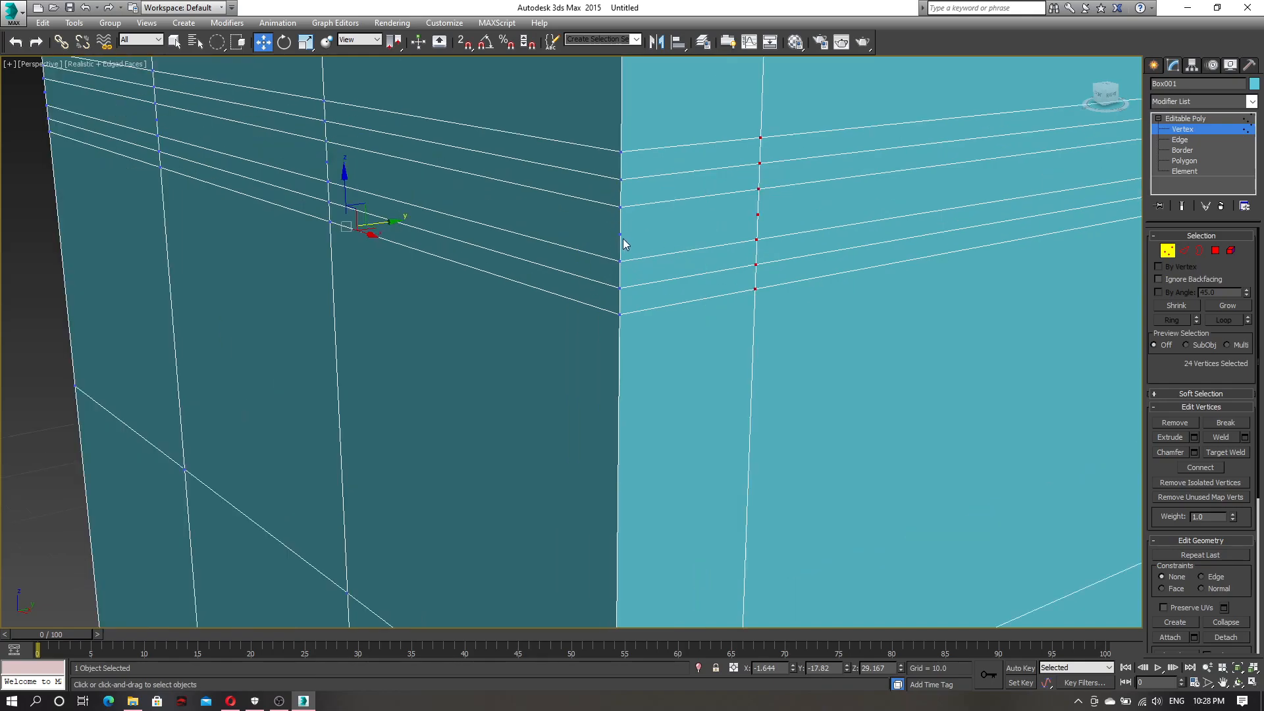
pyautogui.scroll(2, 624, 255)
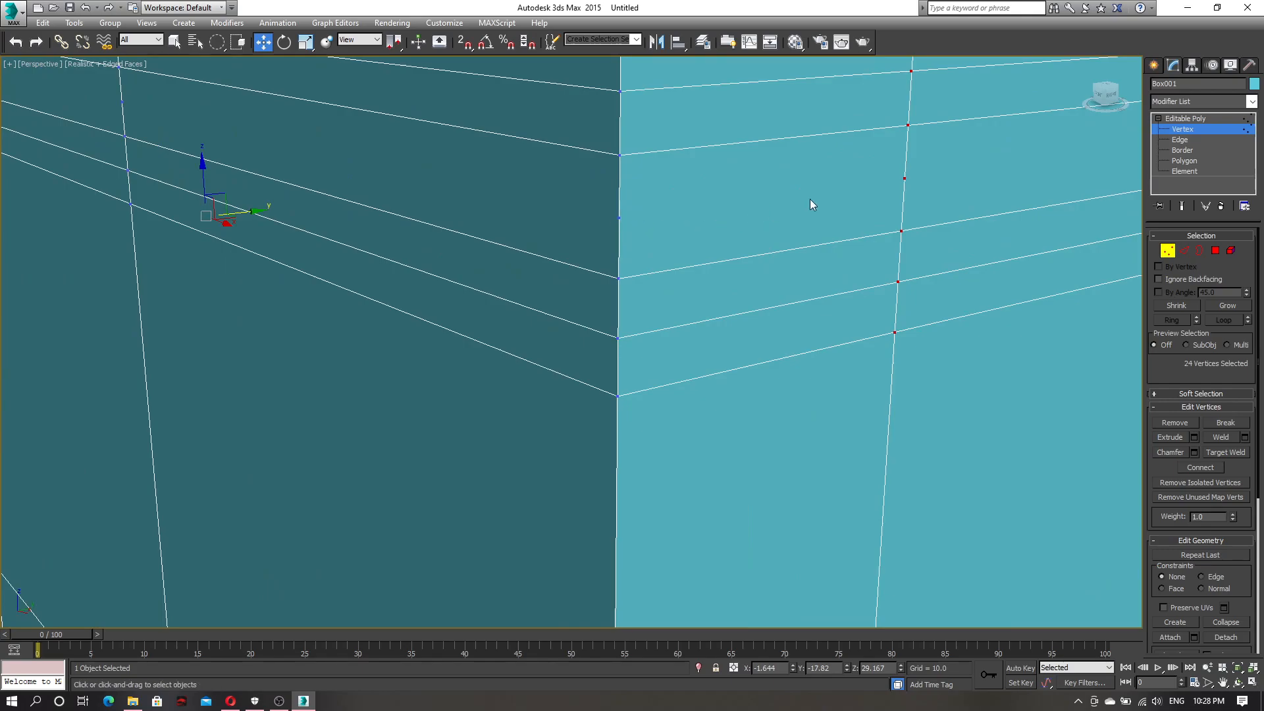
# - Target-weld the leftover middle vertex on the box's corner edge to the vertex directly below it
pyautogui.click(619, 217)
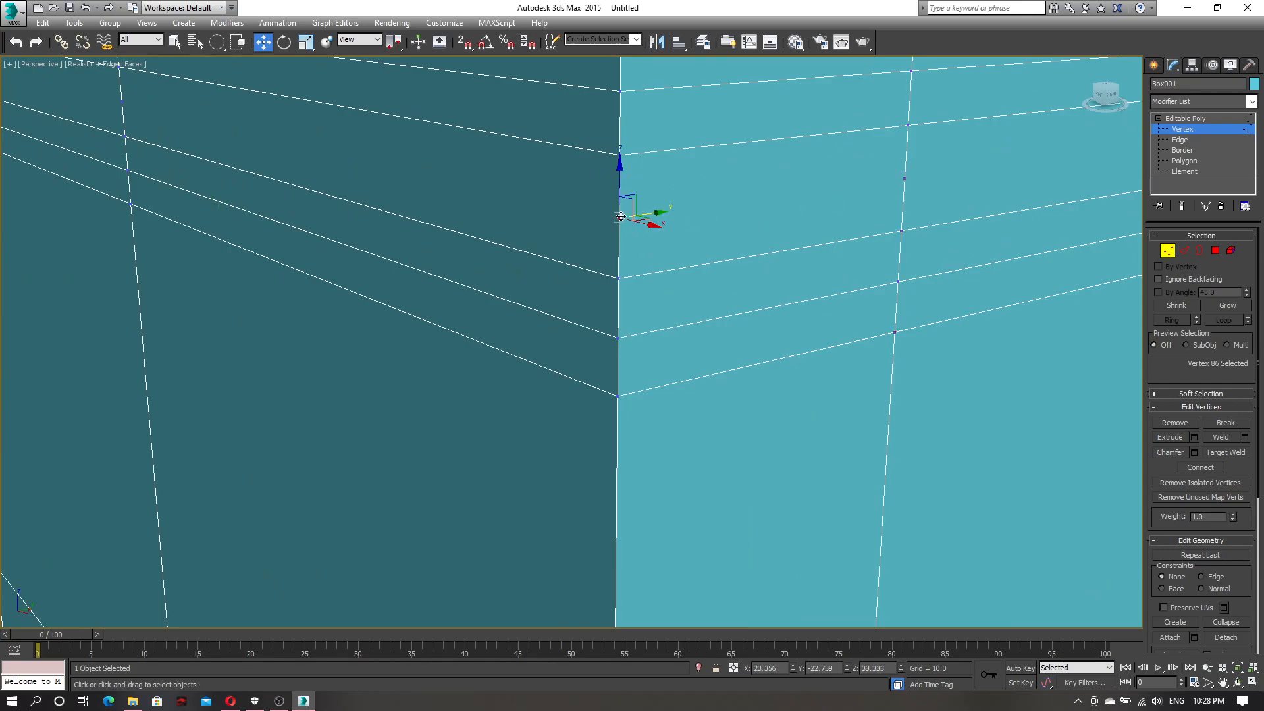
pyautogui.click(1227, 452)
pyautogui.click(619, 217)
pyautogui.click(618, 277)
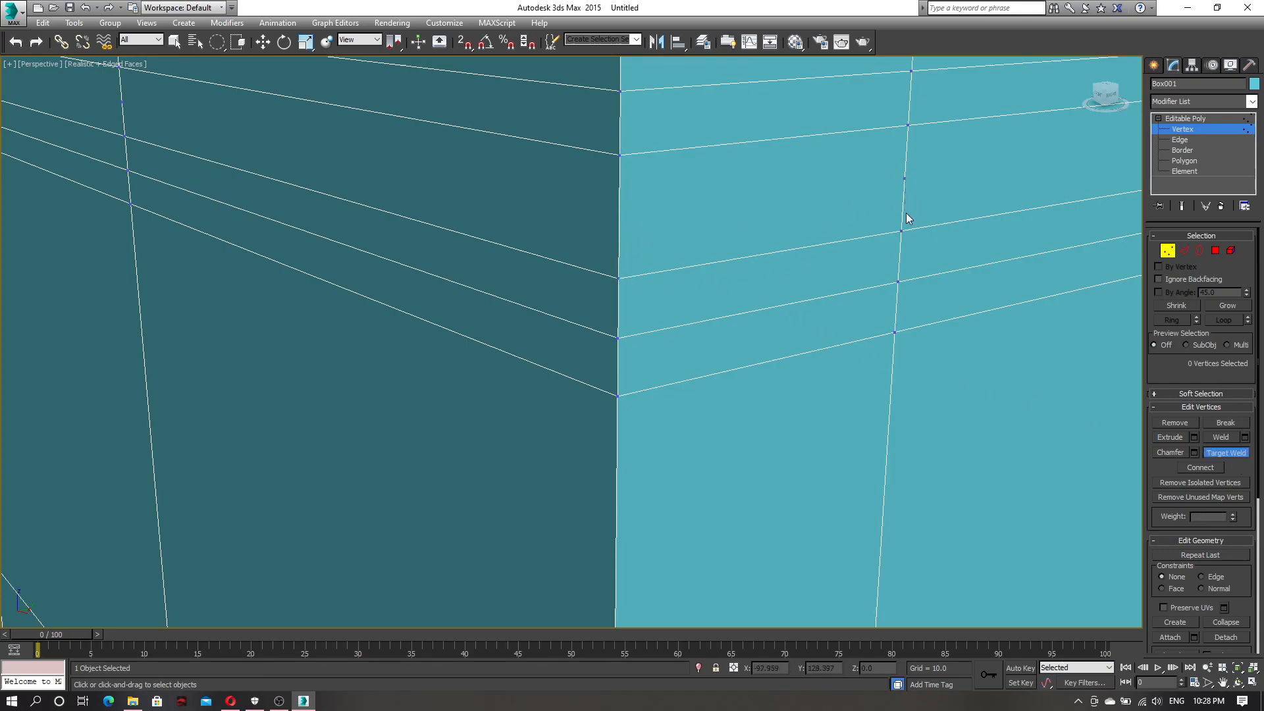
# - Leave Target Weld and undo the vertex welds and the removal of the middle edge loop
pyautogui.scroll(-3, 968, 306)
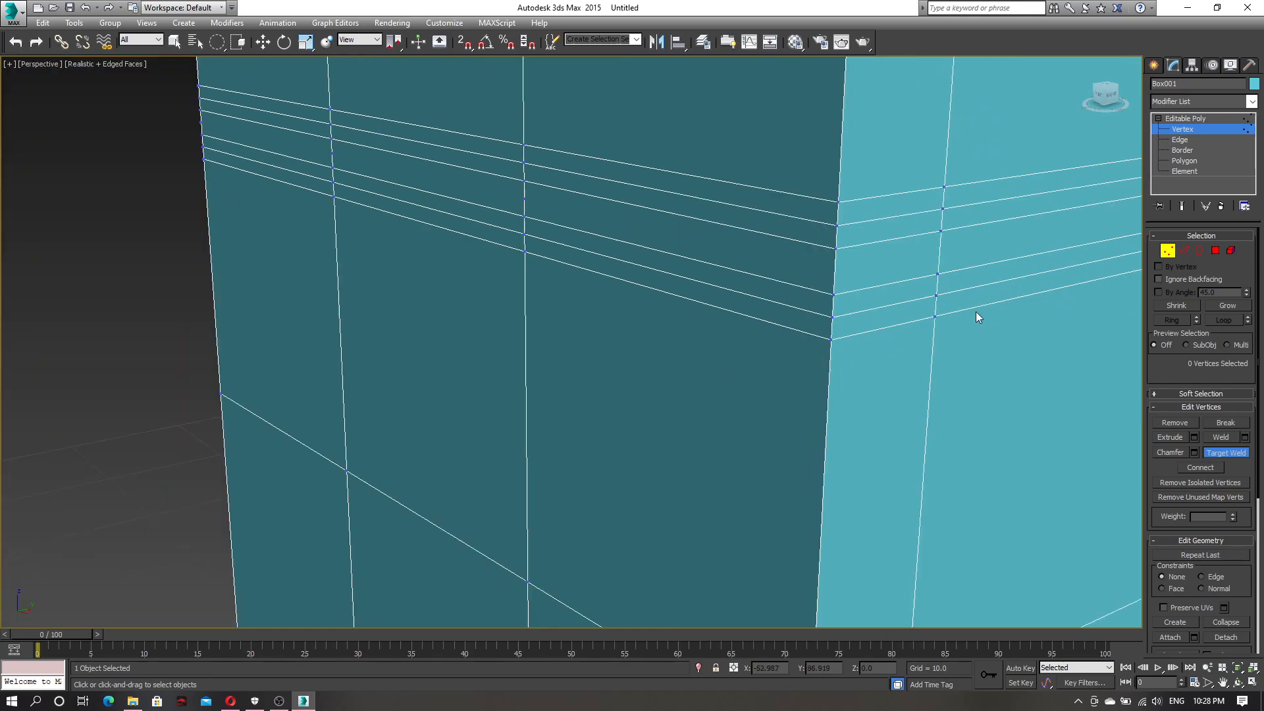
pyautogui.press('w')
pyautogui.hotkey('ctrl', 'z')
pyautogui.hotkey('ctrl', 'z')
pyautogui.hotkey('ctrl', 'z')
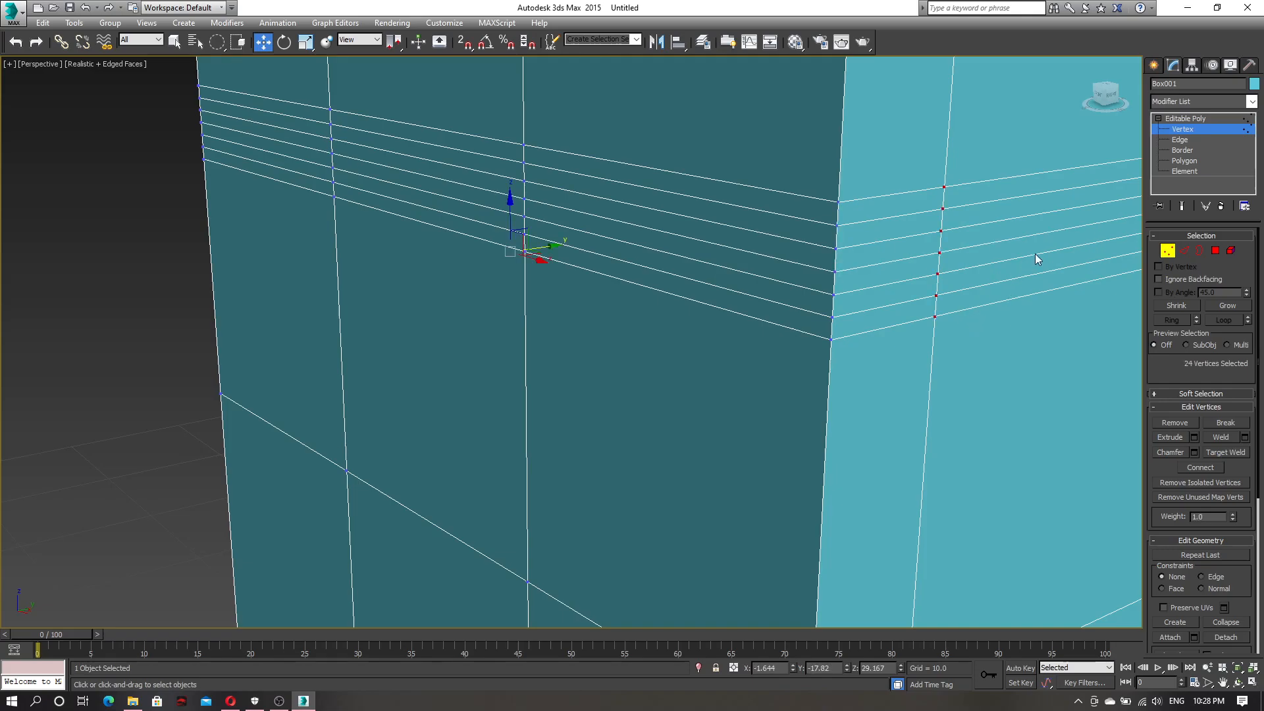
# - Remove the middle edge loop from the chamfered band, check the vertices at Vertex level, and undo the removal
pyautogui.keyDown('alt'); pyautogui.moveTo(973, 291); pyautogui.dragTo(958, 293, button='middle'); pyautogui.keyUp('alt')
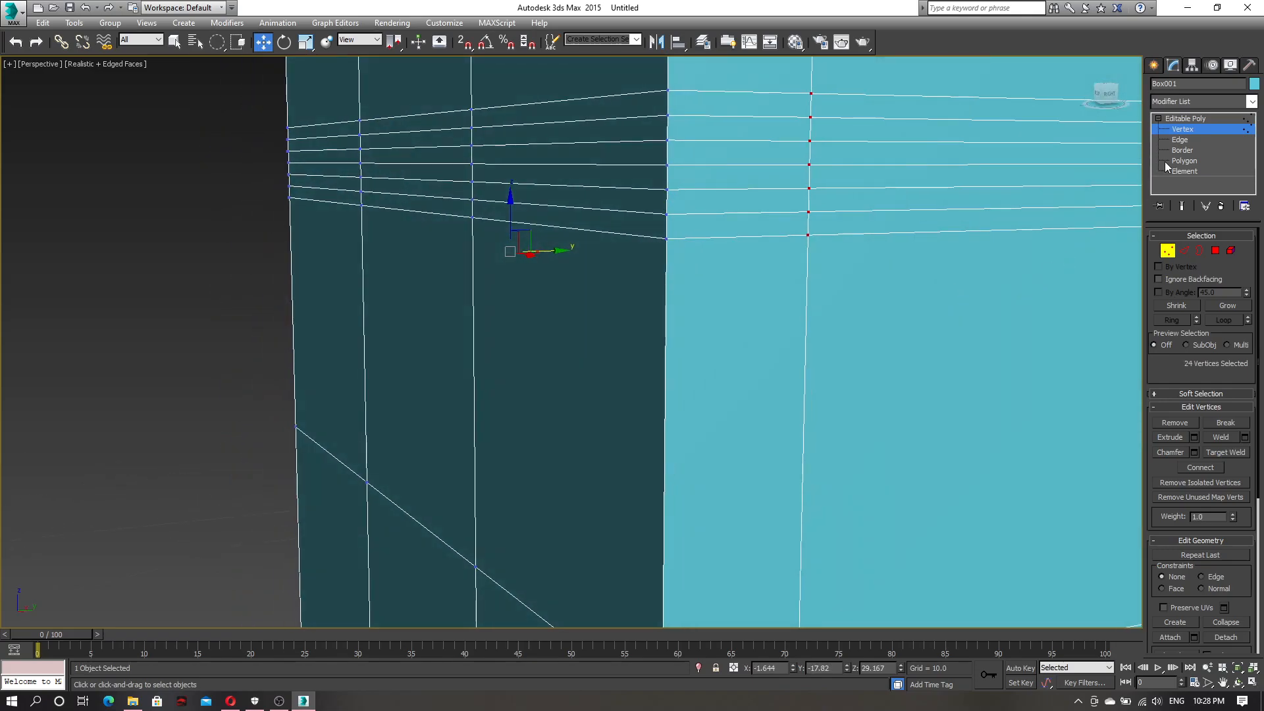
pyautogui.click(1178, 139)
pyautogui.keyDown('alt'); pyautogui.moveTo(786, 207); pyautogui.dragTo(818, 245, button='middle'); pyautogui.keyUp('alt')
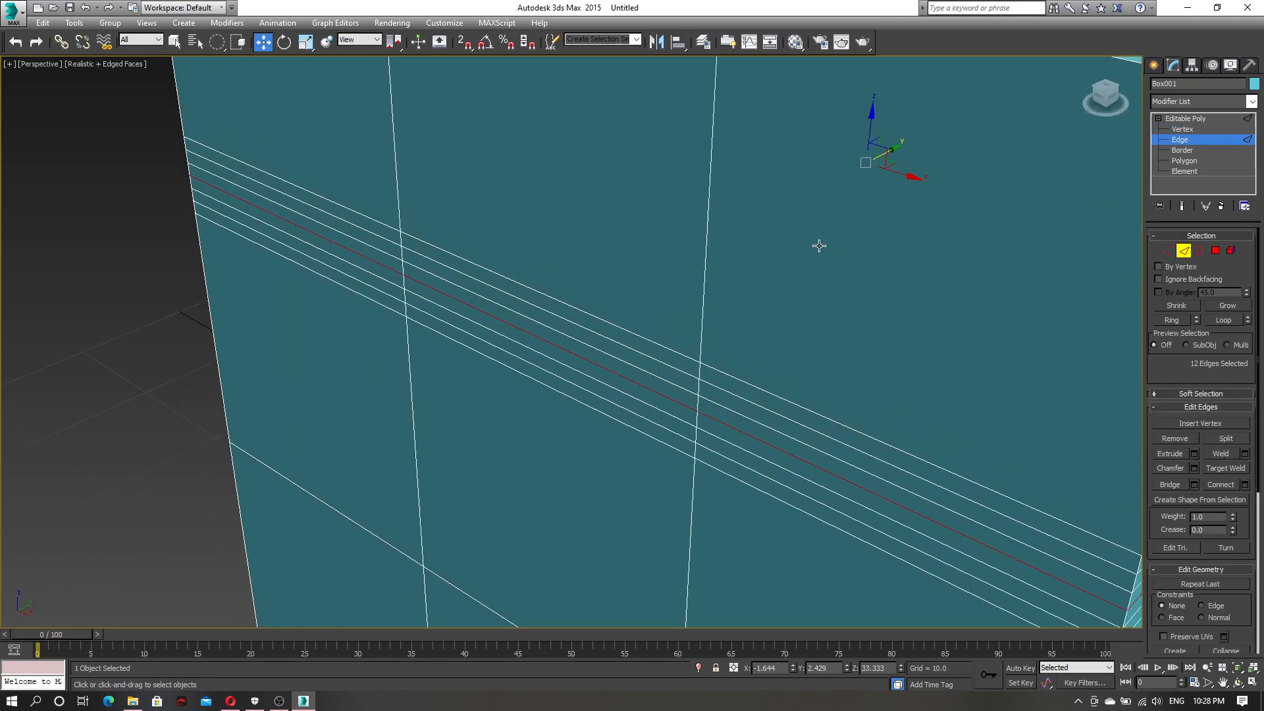
pyautogui.keyDown('alt'); pyautogui.moveTo(885, 291); pyautogui.dragTo(855, 367, button='middle'); pyautogui.keyUp('alt')
pyautogui.scroll(-3, 856, 366)
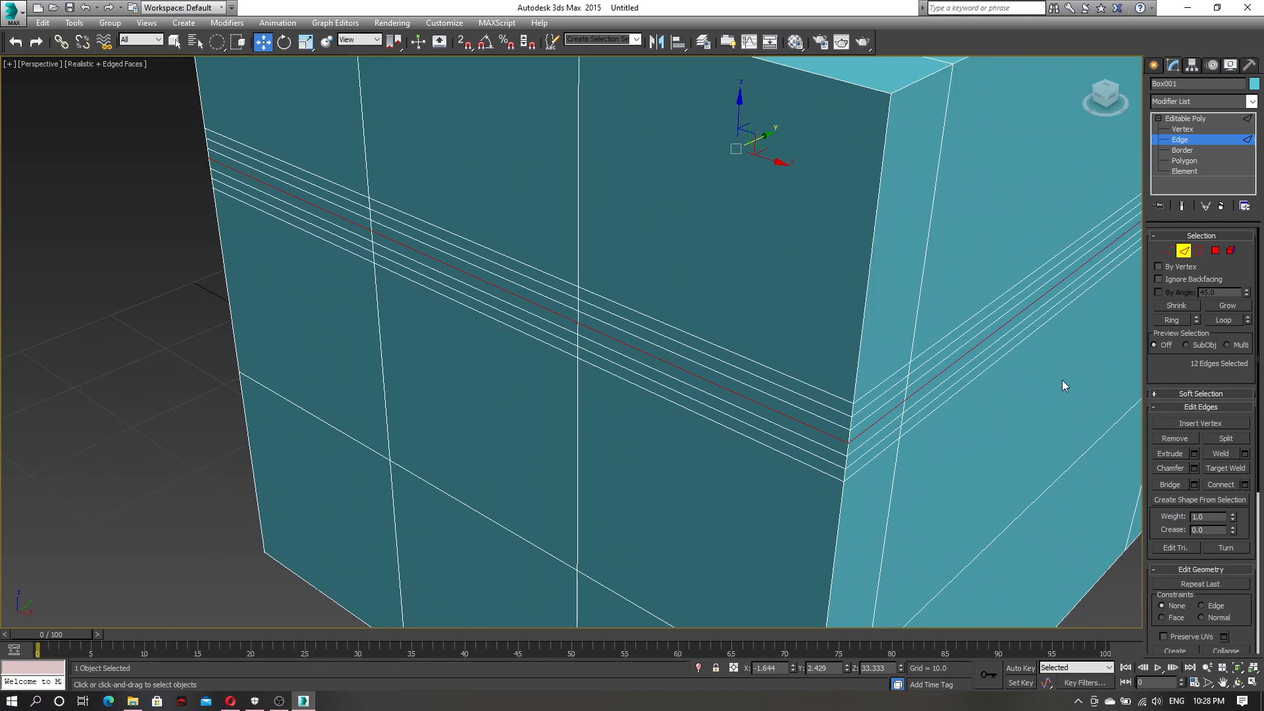
pyautogui.moveTo(1025, 414); pyautogui.dragTo(961, 400, button='middle')
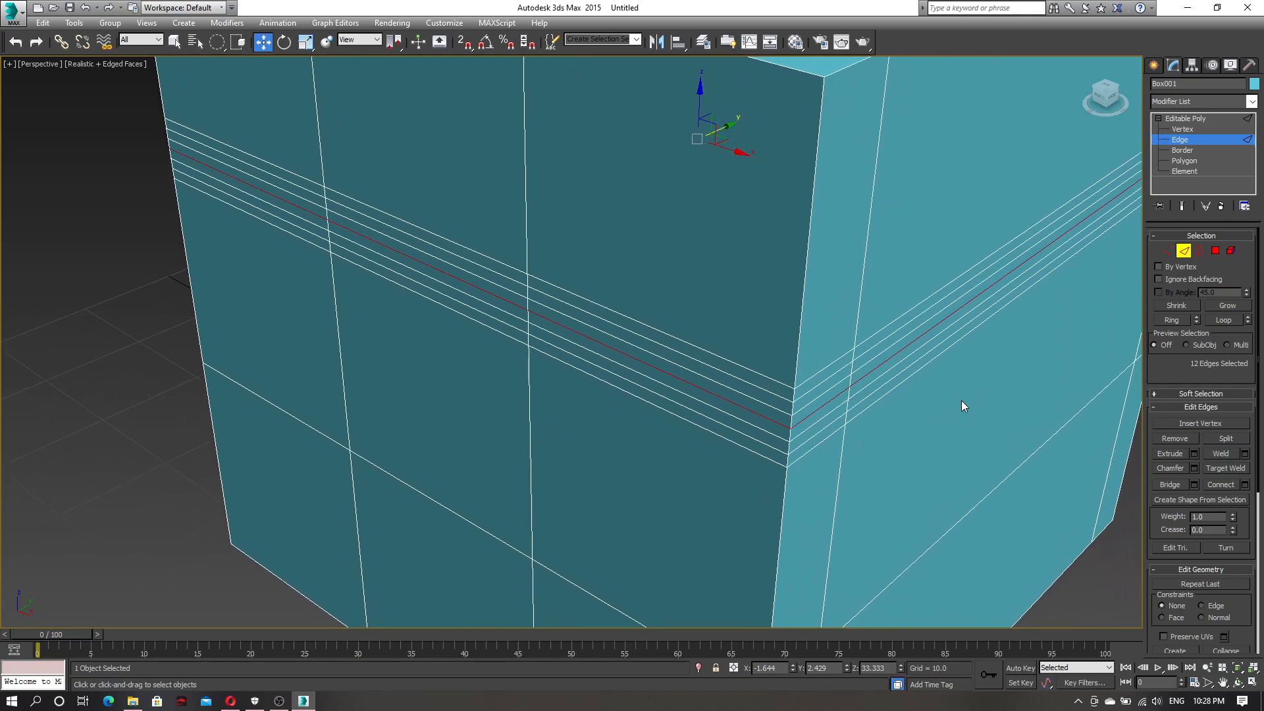
pyautogui.click(961, 405)
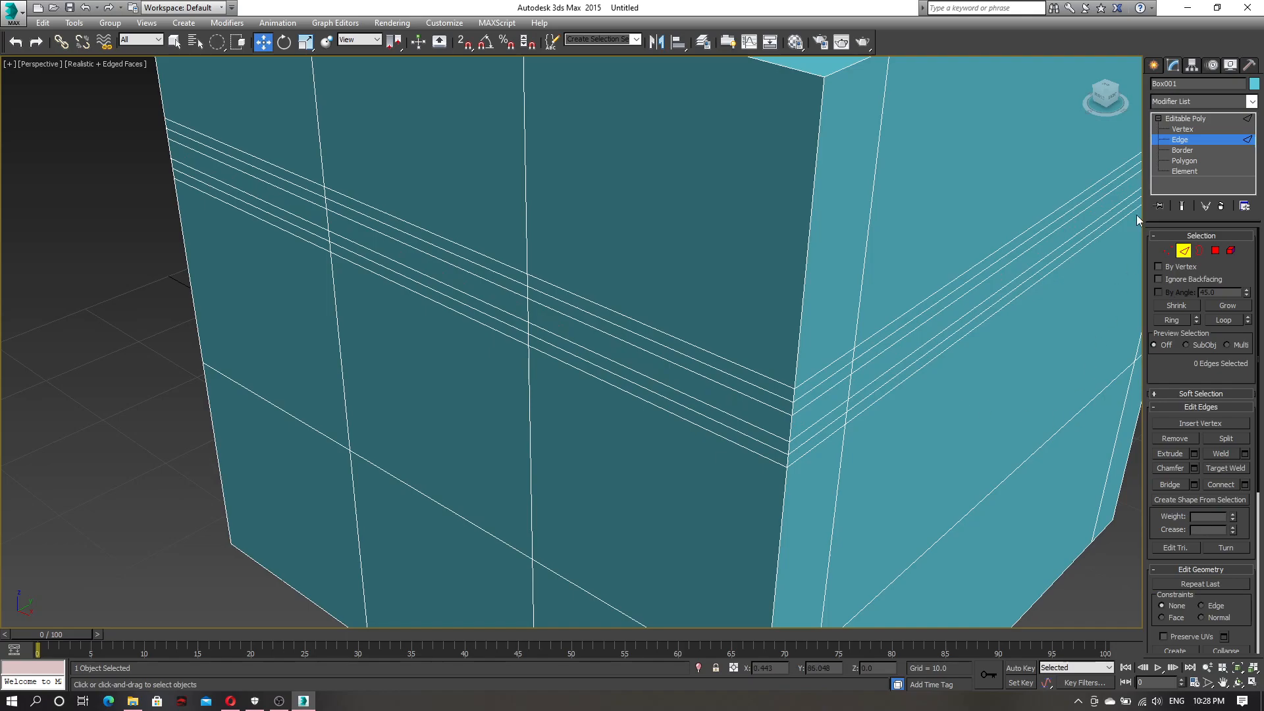
pyautogui.click(1167, 252)
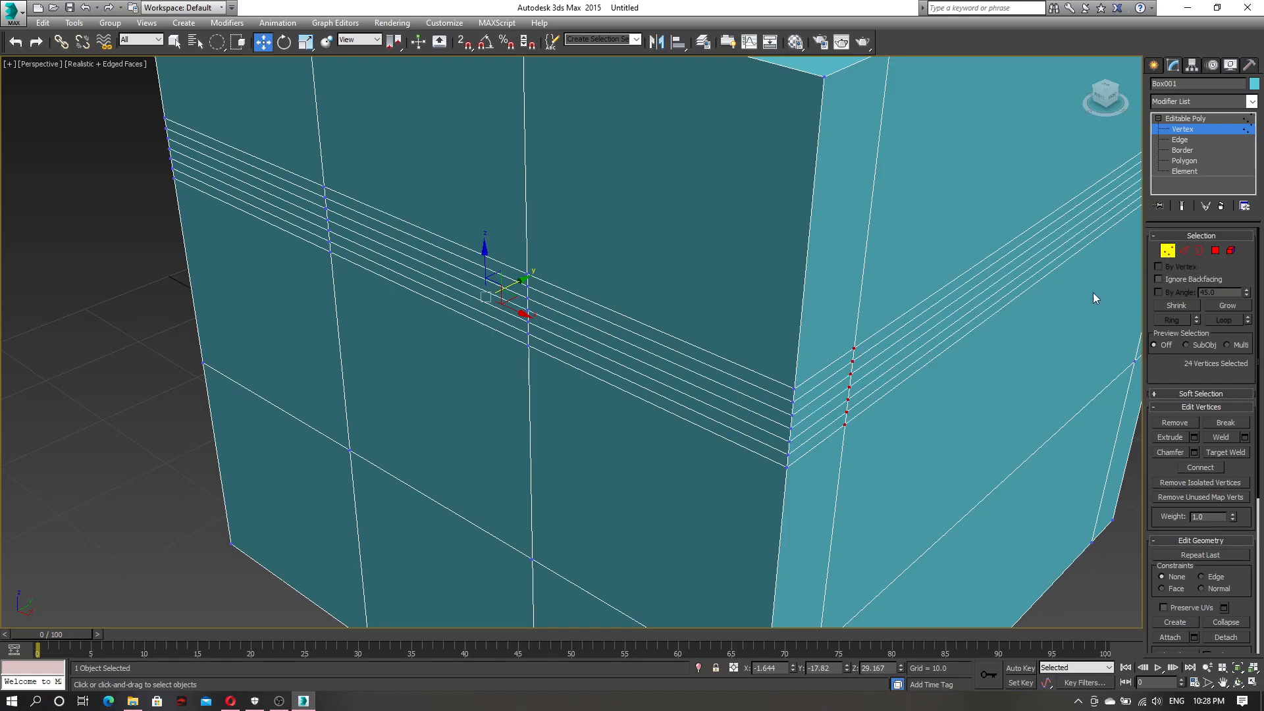
# - Remove the band's middle edge loop together with its vertices and check the corner at Vertex level
pyautogui.click(1177, 141)
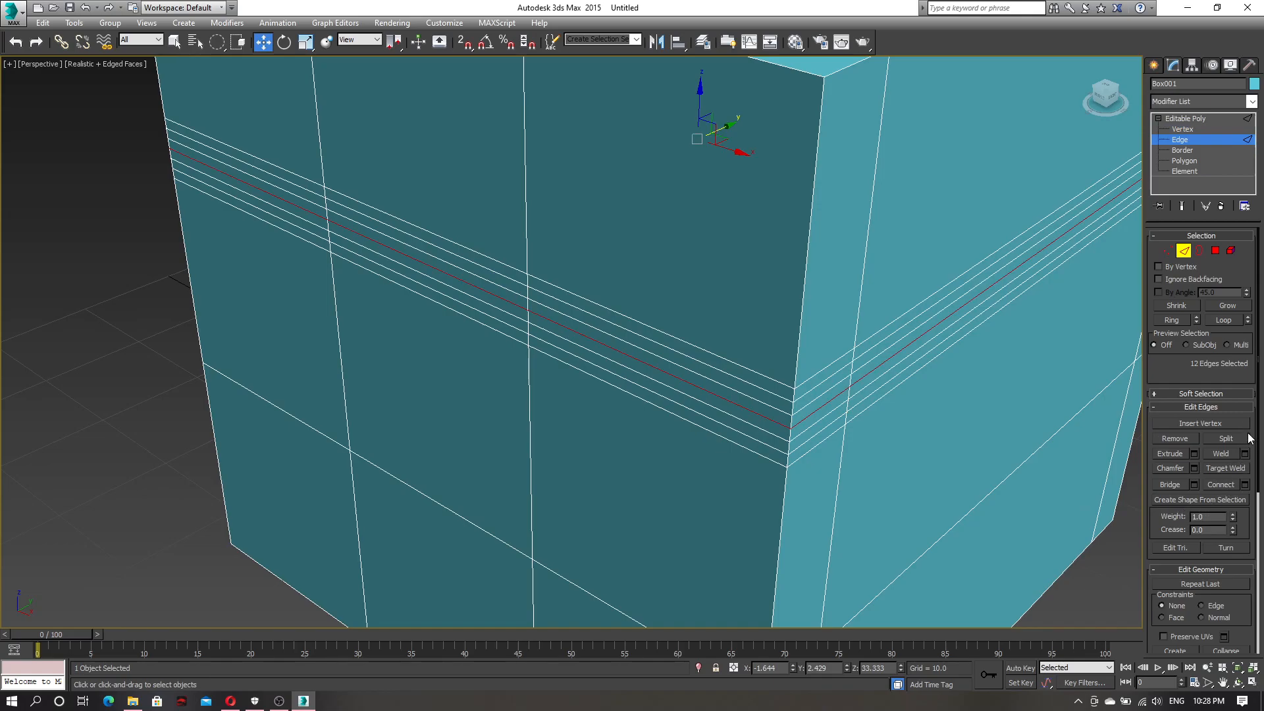
pyautogui.hotkey('ctrl', 'd')
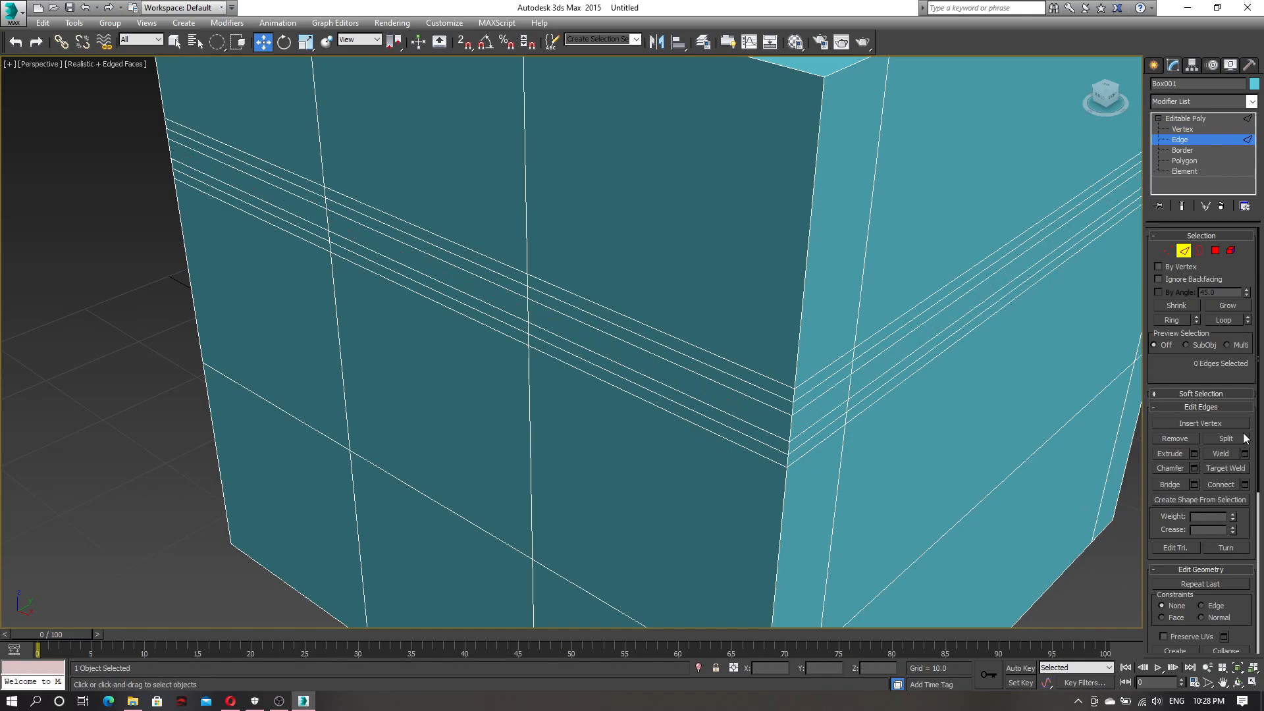
pyautogui.click(1167, 251)
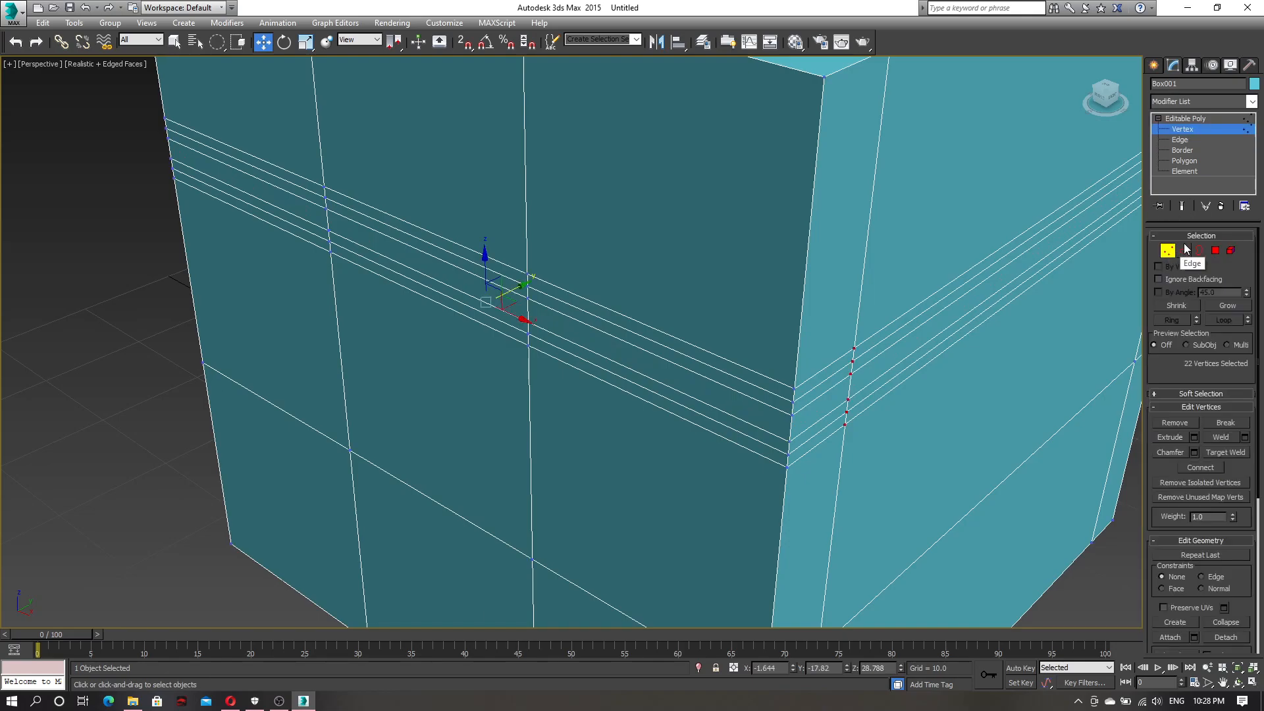
# - Restore the middle loop, try removing its edges without the vertices, and return to the intact band at Vertex level
pyautogui.click(1183, 251)
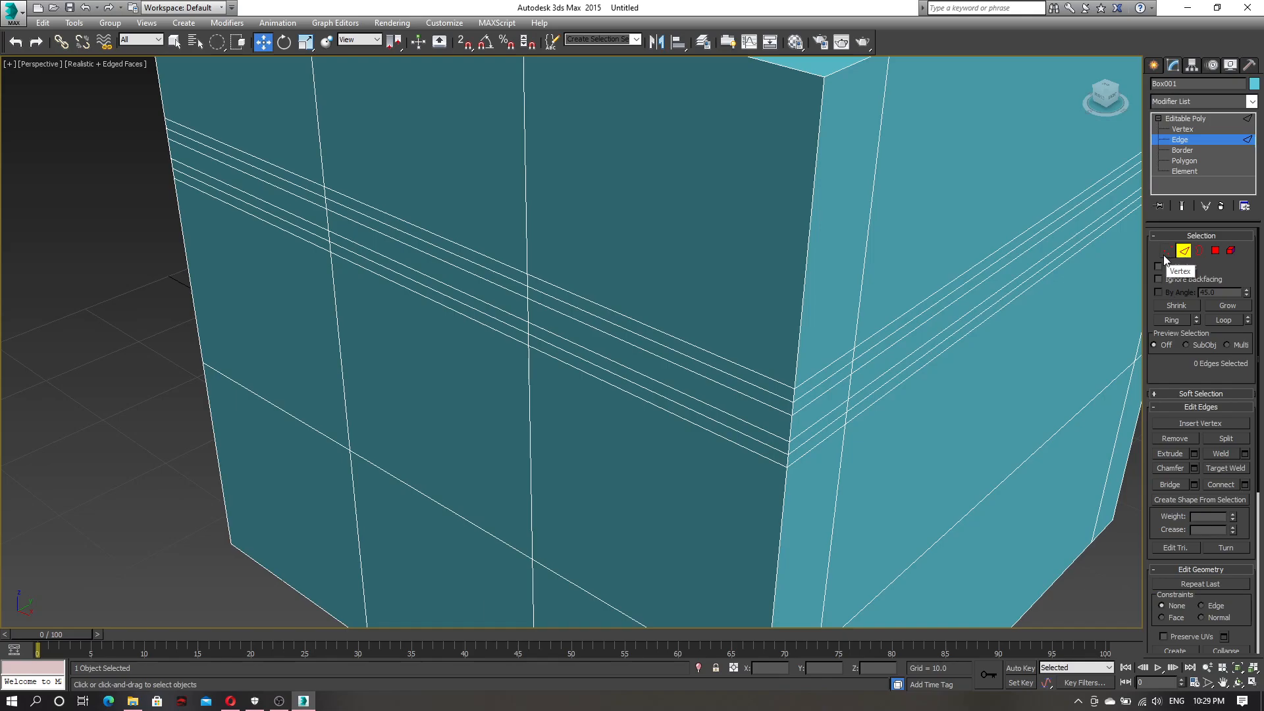
pyautogui.doubleClick(993, 285)
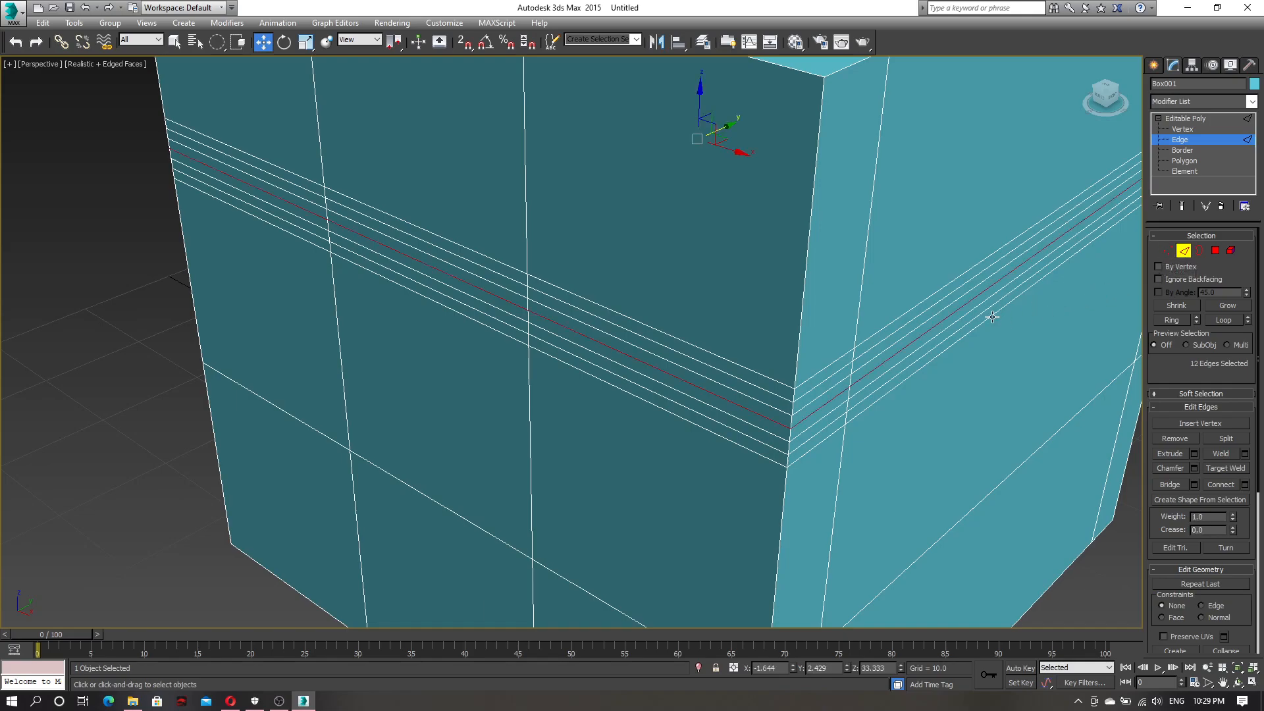
pyautogui.click(938, 375)
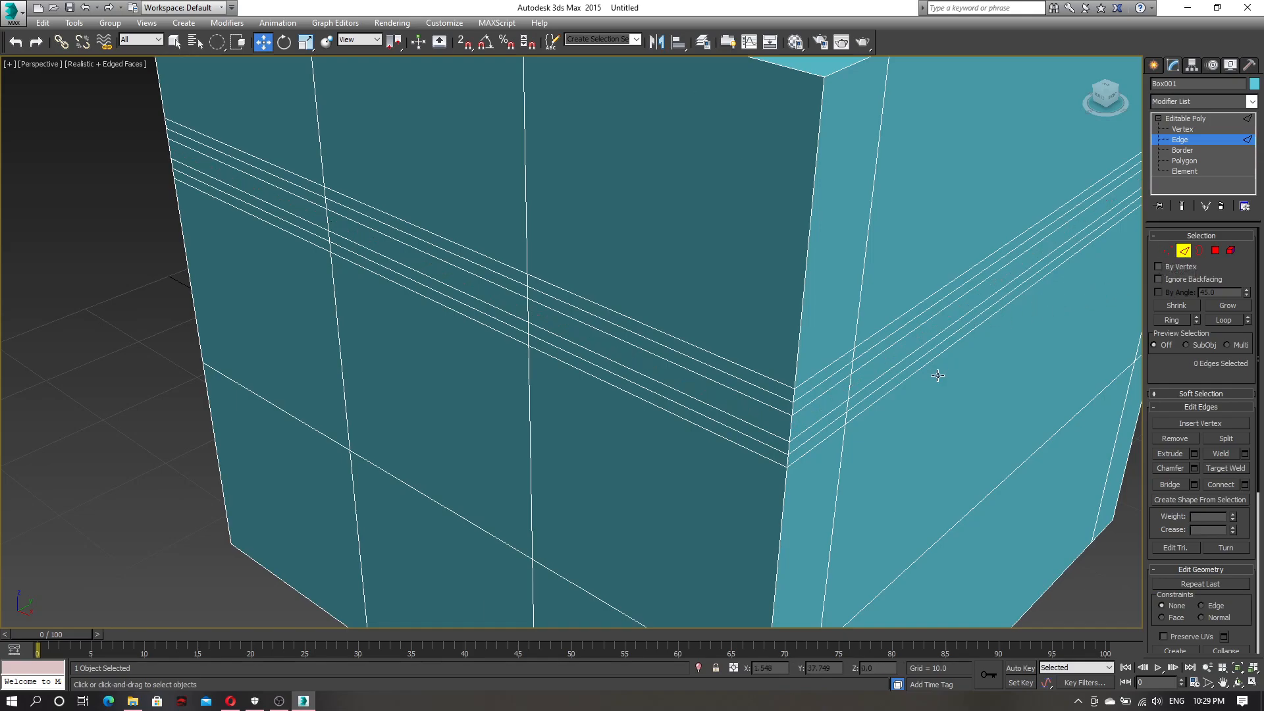
pyautogui.click(1168, 250)
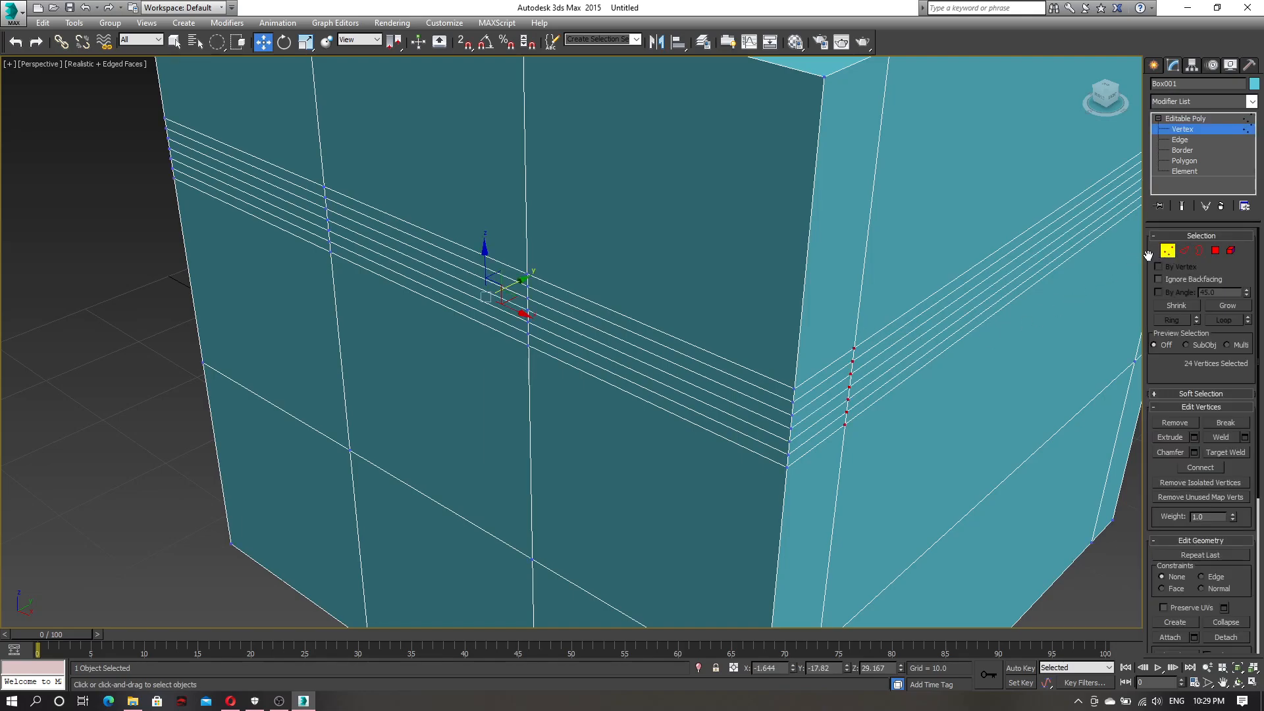
# - Remove the middle edge loop along with its vertices again and inspect the band around the box at Vertex level
pyautogui.press('2')
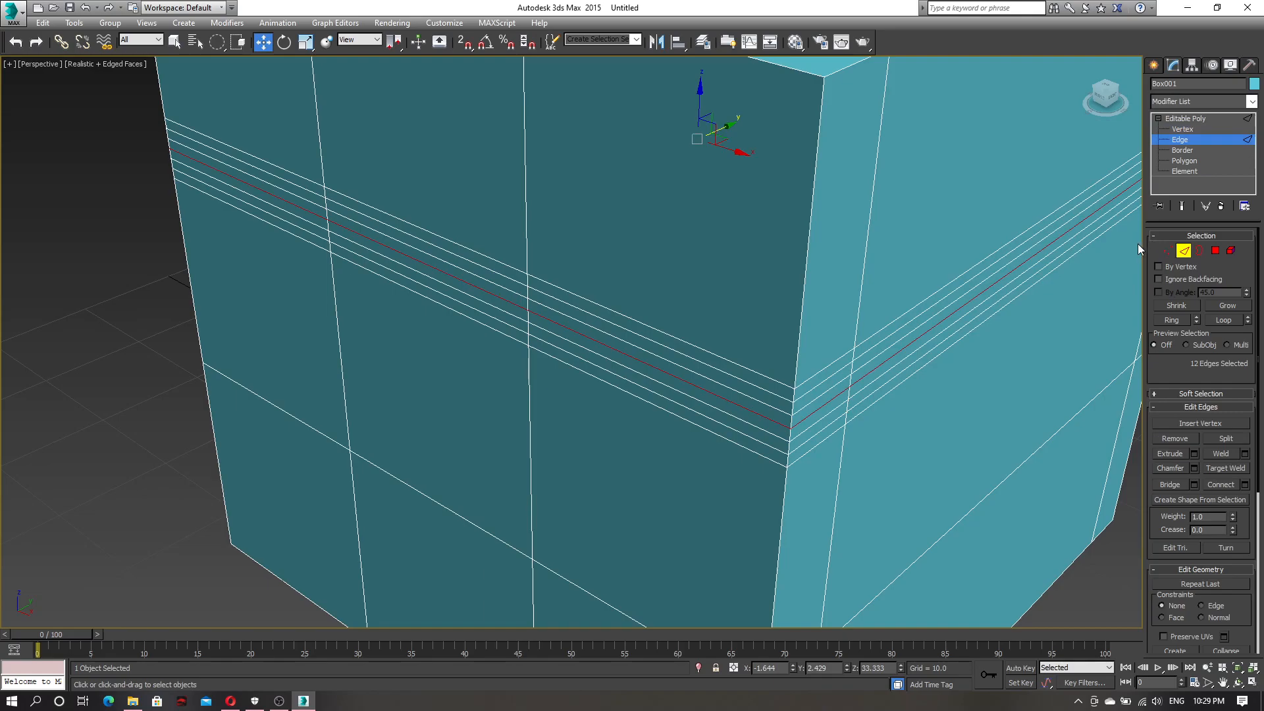
pyautogui.hotkey('ctrl', 'd')
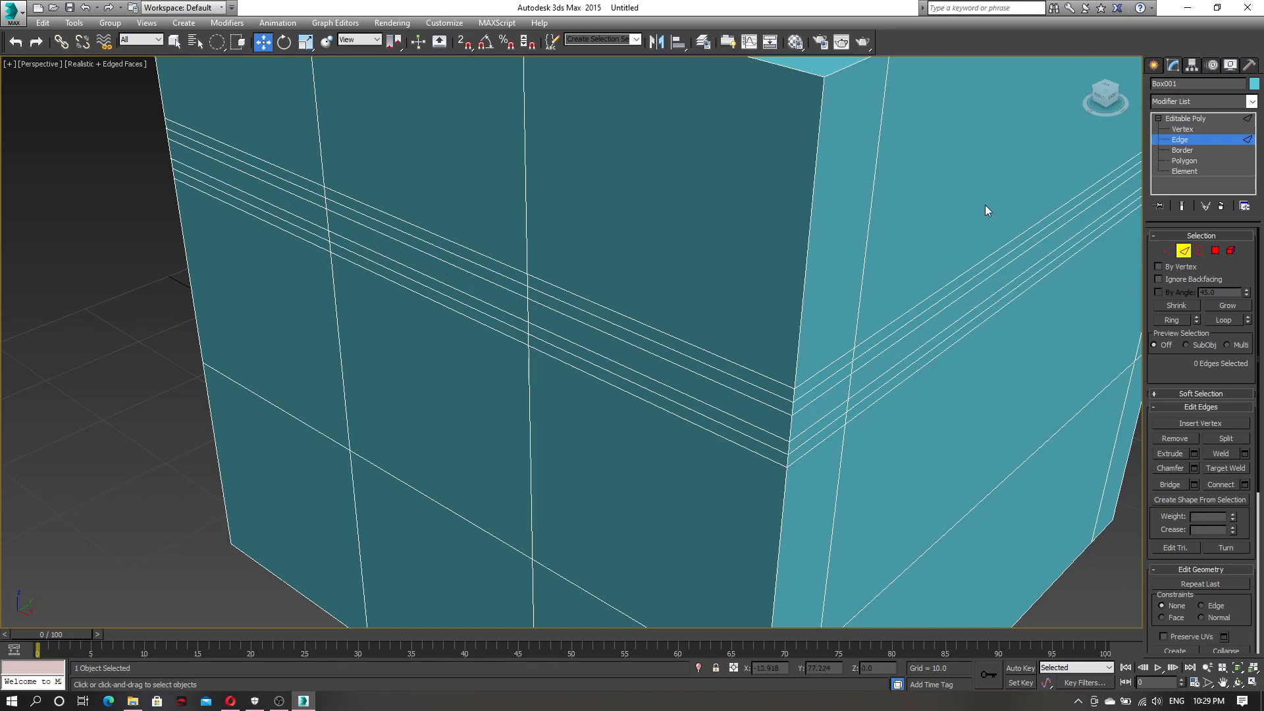
pyautogui.click(1188, 130)
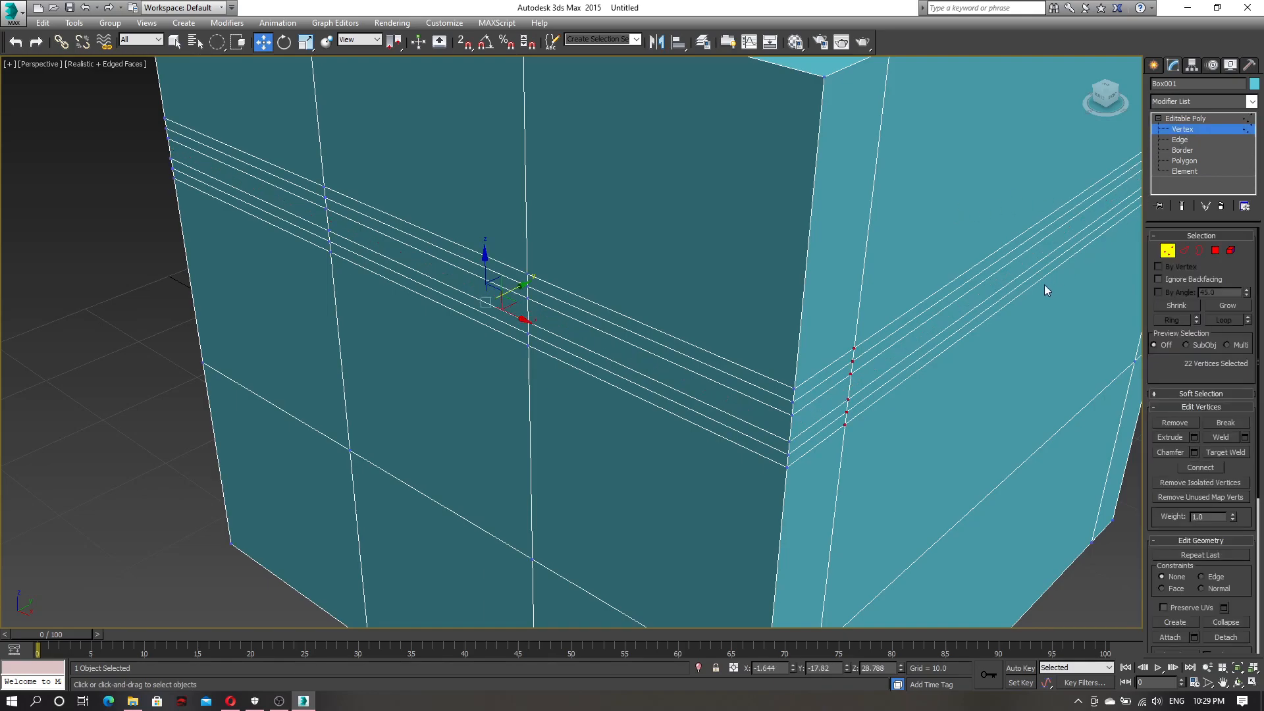
pyautogui.keyDown('alt'); pyautogui.moveTo(997, 330); pyautogui.dragTo(874, 355, button='middle'); pyautogui.keyUp('alt')
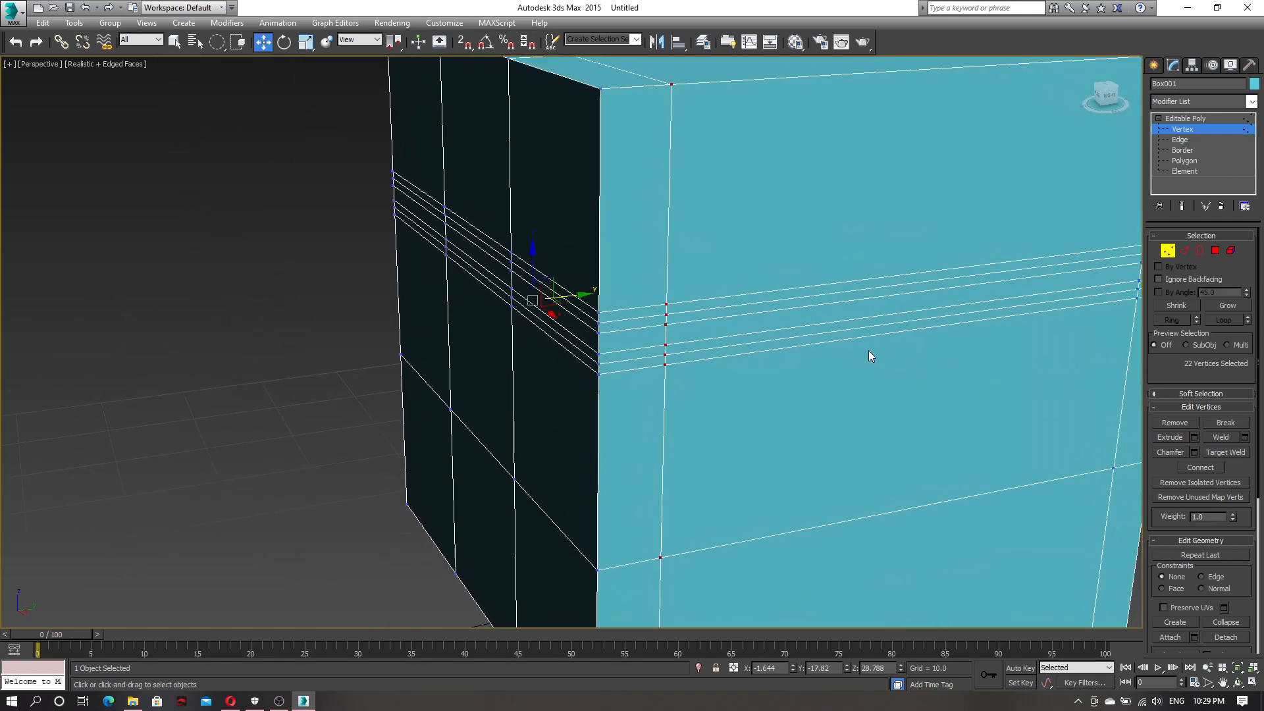
pyautogui.scroll(-3, 839, 361)
pyautogui.keyDown('alt'); pyautogui.moveTo(859, 373); pyautogui.dragTo(812, 376, button='middle'); pyautogui.keyUp('alt')
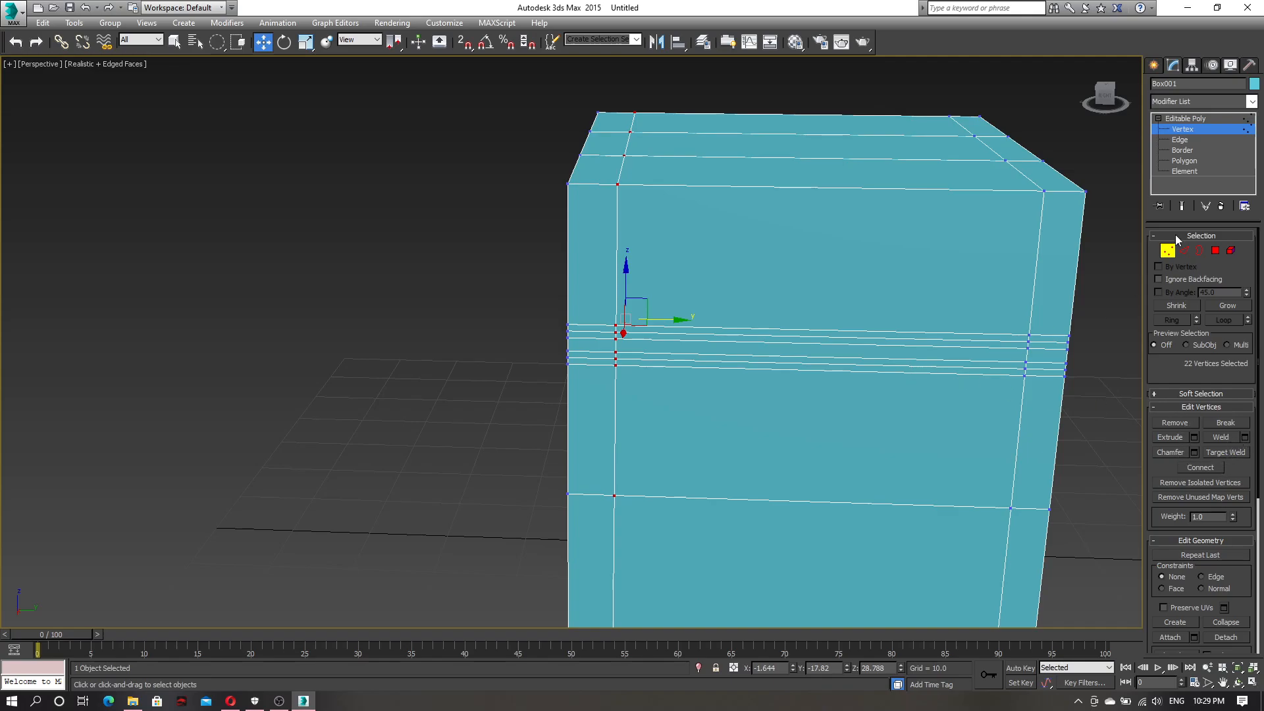
# - Try to weld the two edges bordering the band's central gap on the front face, using a weld threshold of 28.32
pyautogui.click(1178, 140)
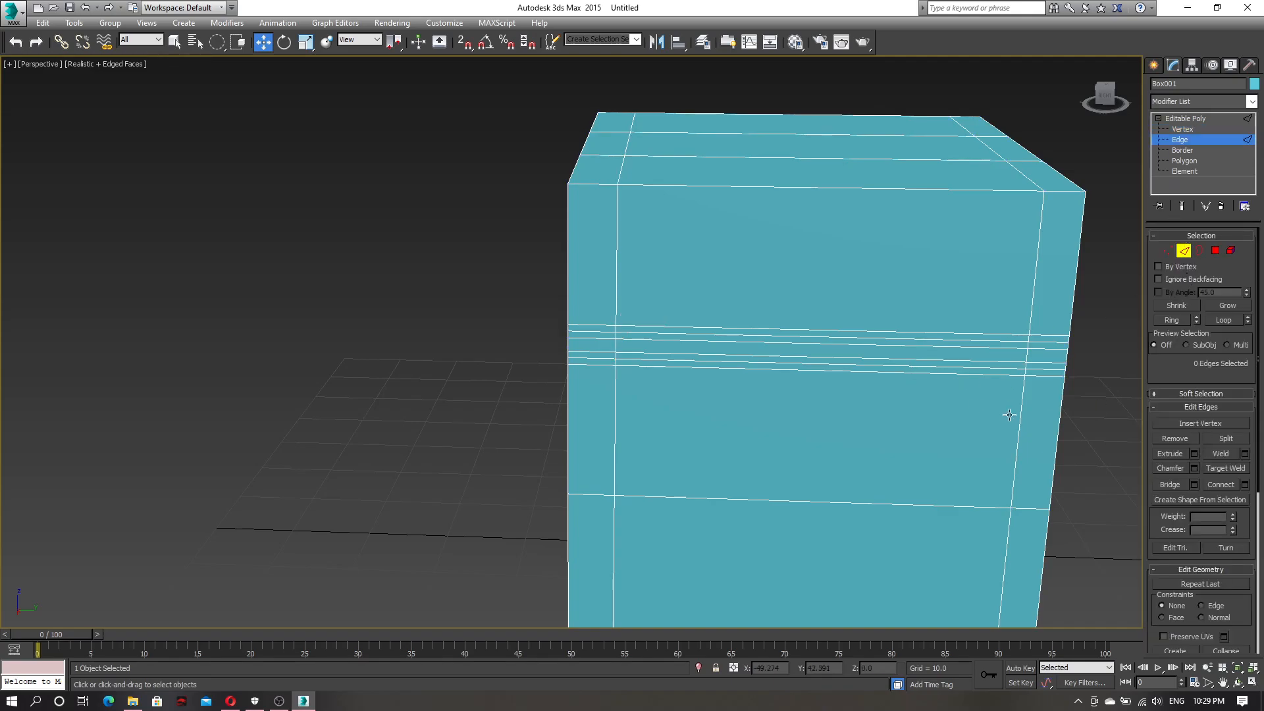
pyautogui.click(864, 340)
pyautogui.click(871, 346)
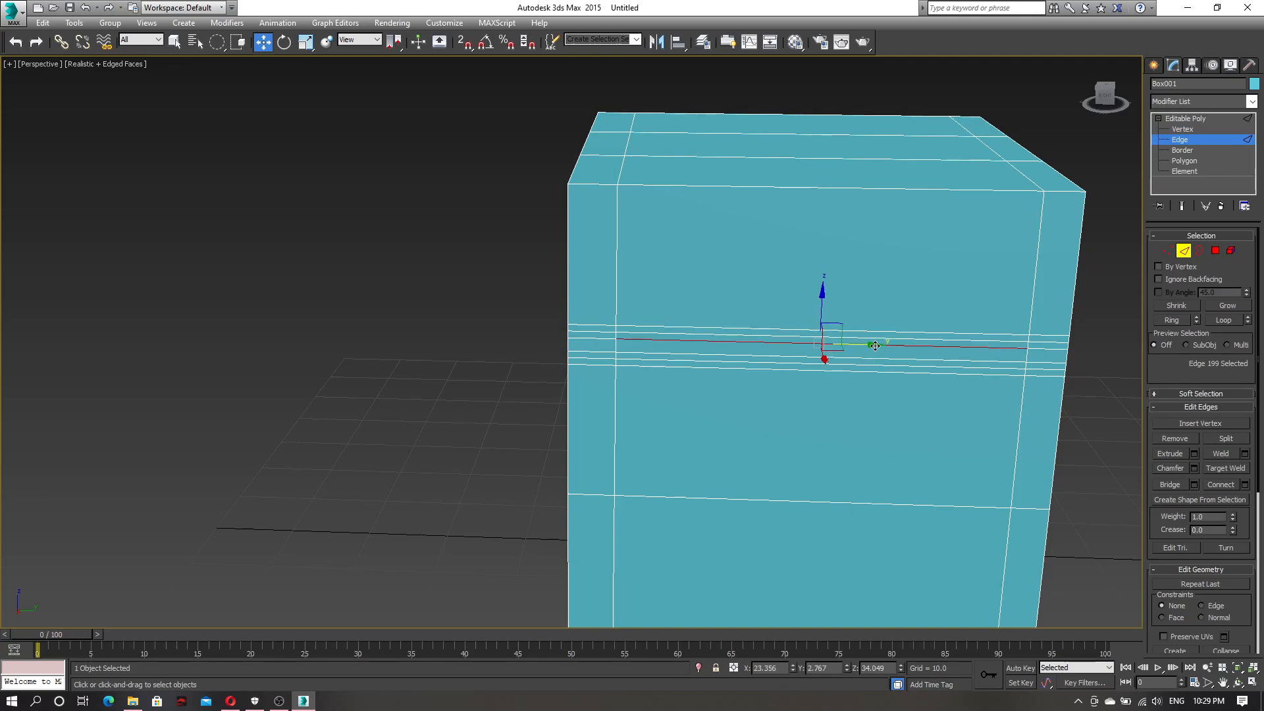
pyautogui.keyDown('ctrl'); pyautogui.click(884, 358); pyautogui.keyUp('ctrl')
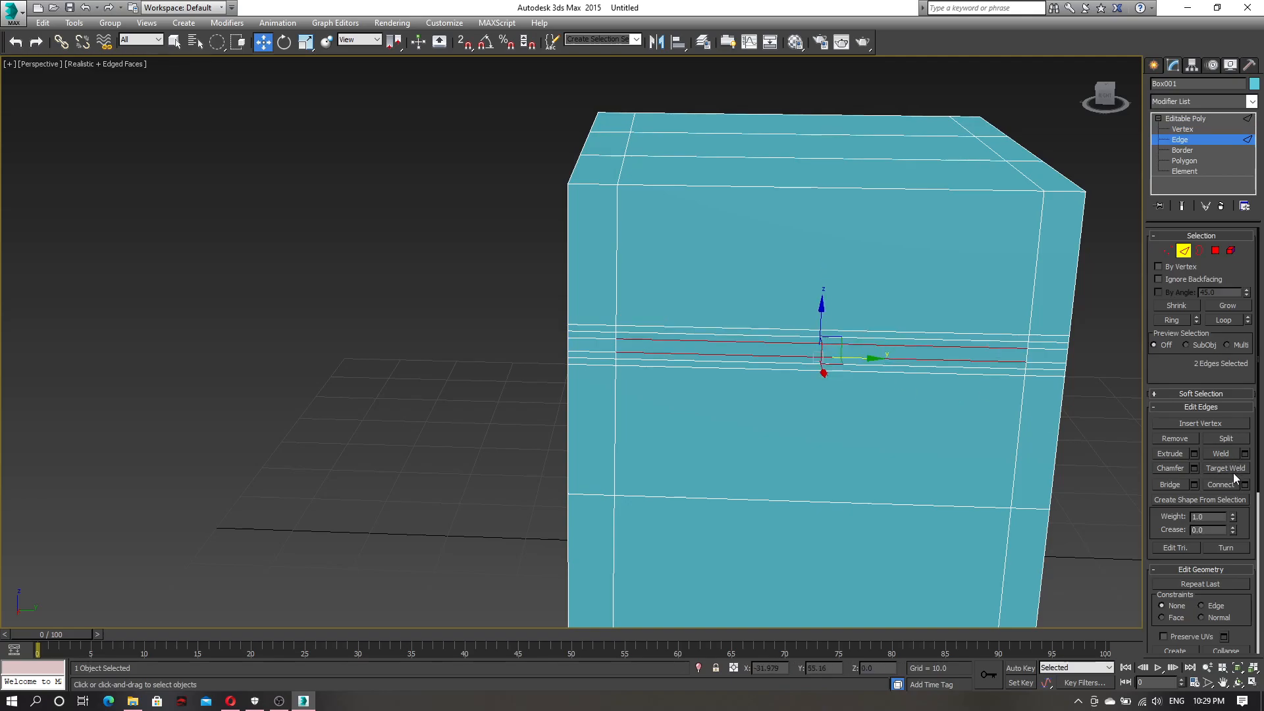
pyautogui.hotkey('ctrl', 'z')
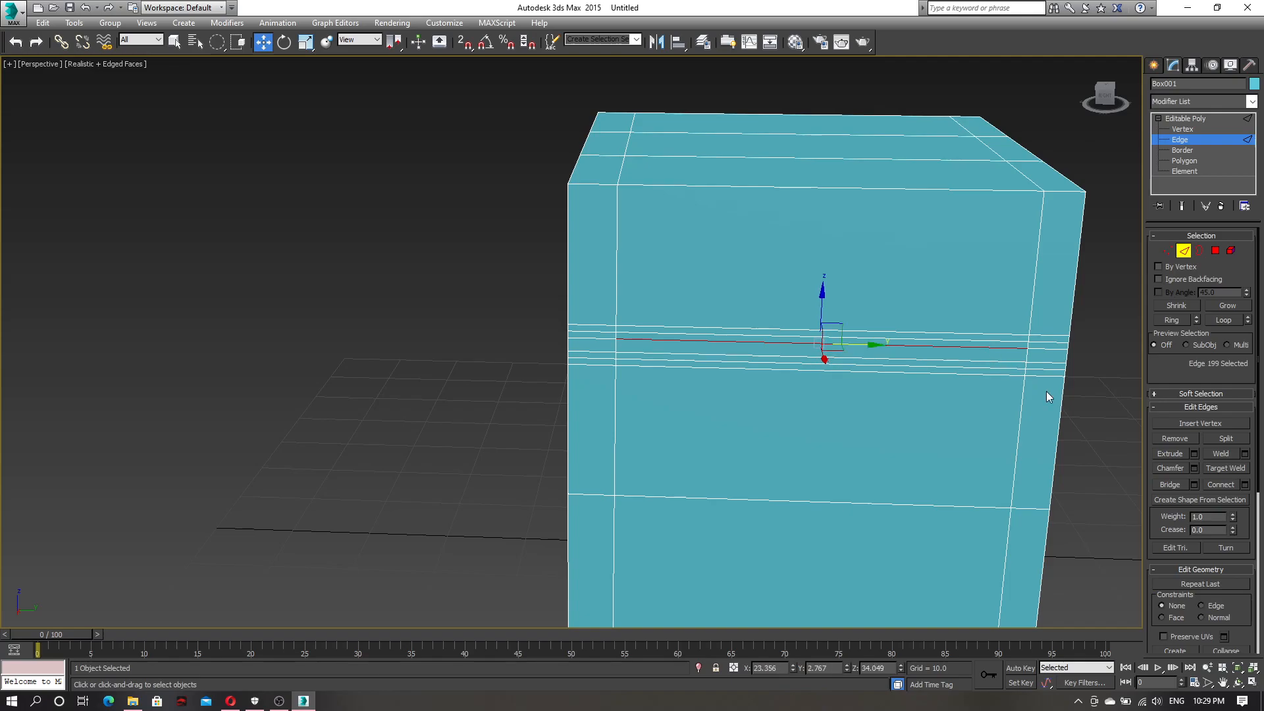
pyautogui.click(1208, 467)
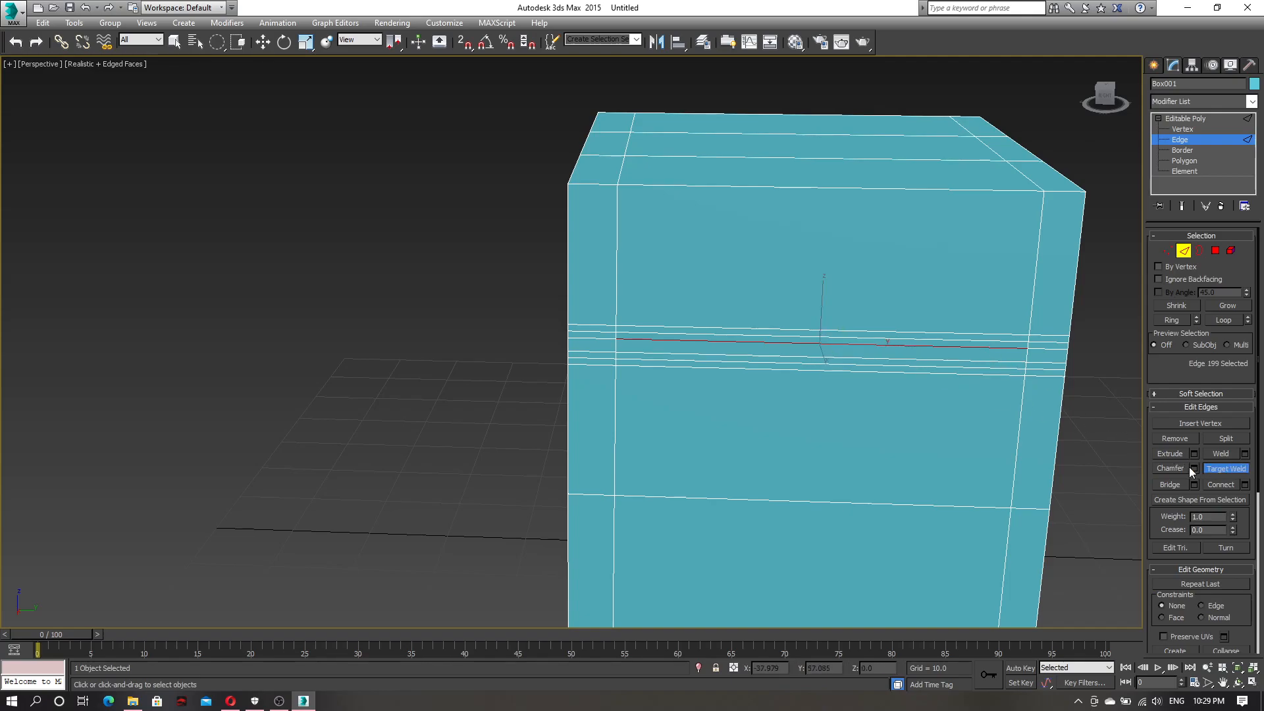
pyautogui.click(1225, 470)
pyautogui.keyDown('ctrl'); pyautogui.click(960, 361); pyautogui.keyUp('ctrl')
pyautogui.click(1244, 454)
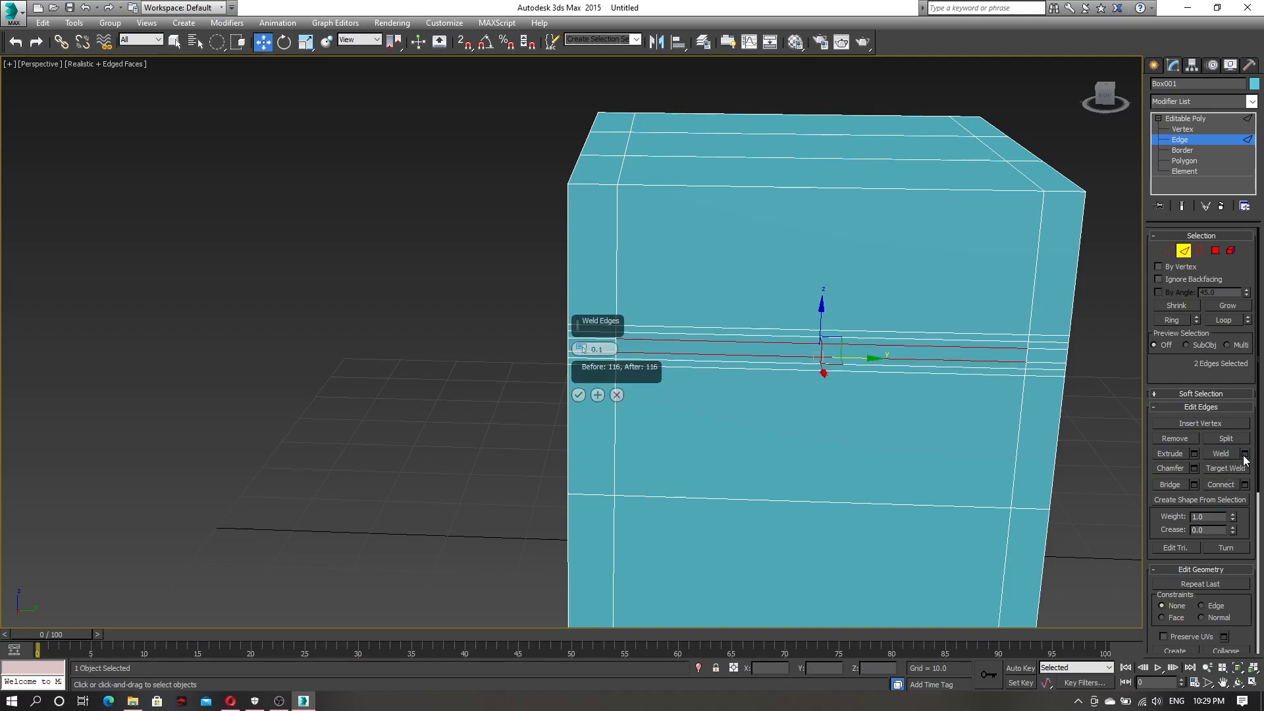
pyautogui.moveTo(579, 349); pyautogui.dragTo(593, 152)
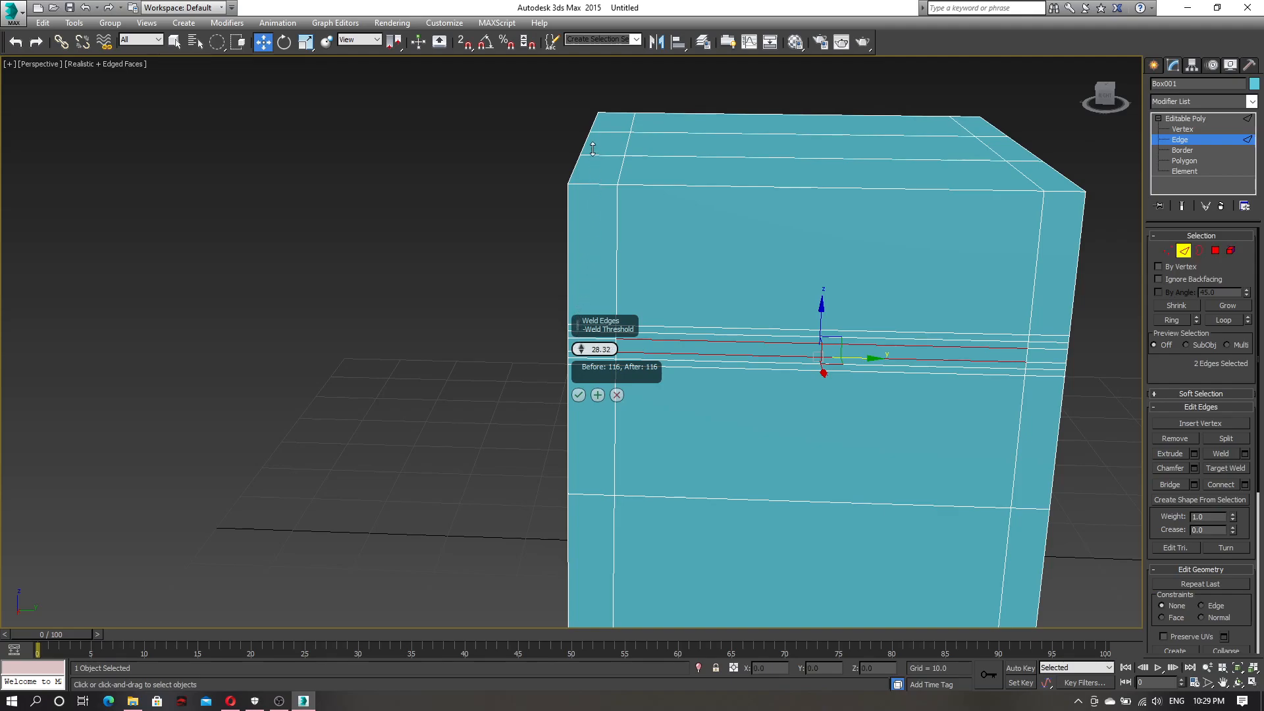
pyautogui.click(615, 394)
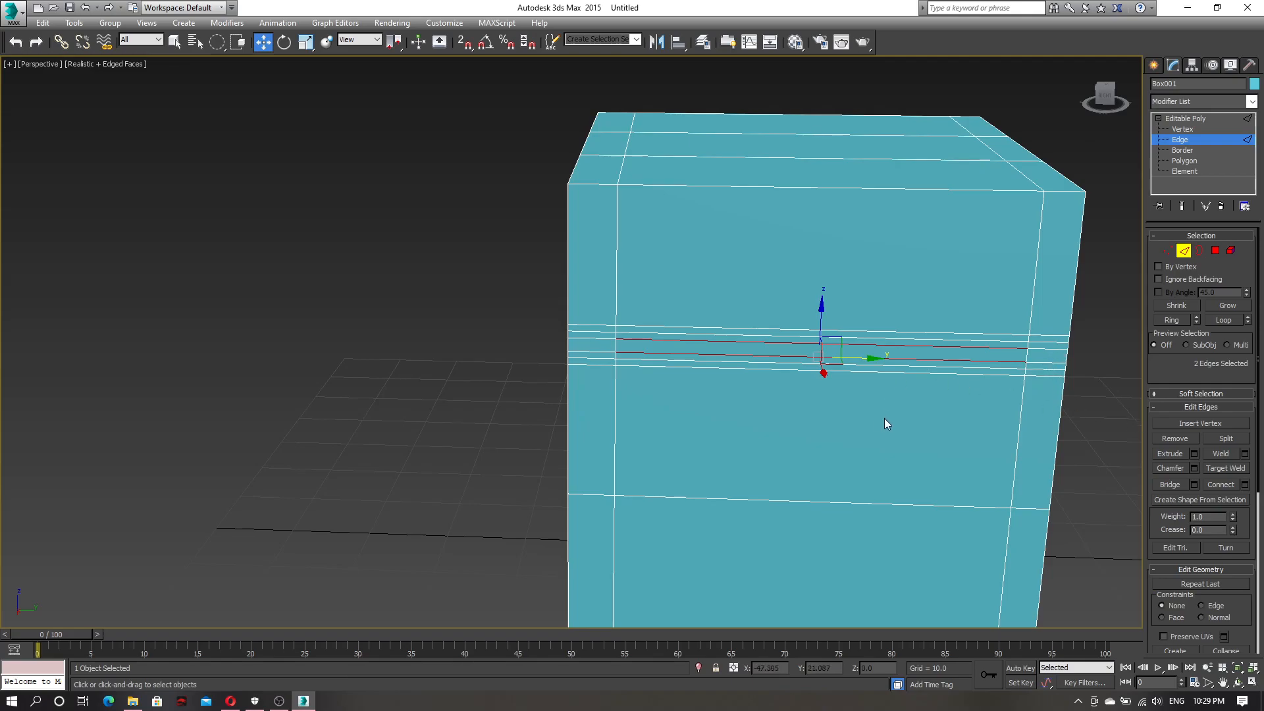
# - Delete the large central polygon directly below the band on the box's front face
pyautogui.moveTo(882, 442); pyautogui.dragTo(874, 411, button='middle')
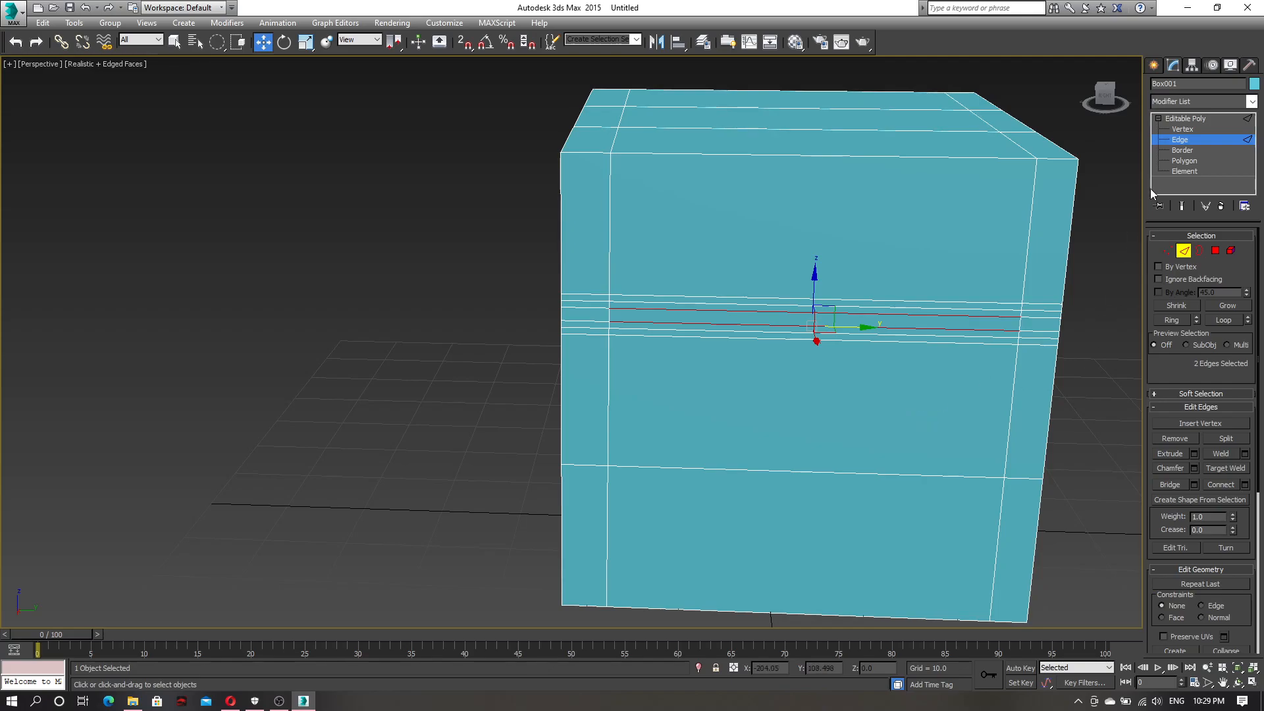
pyautogui.click(1182, 161)
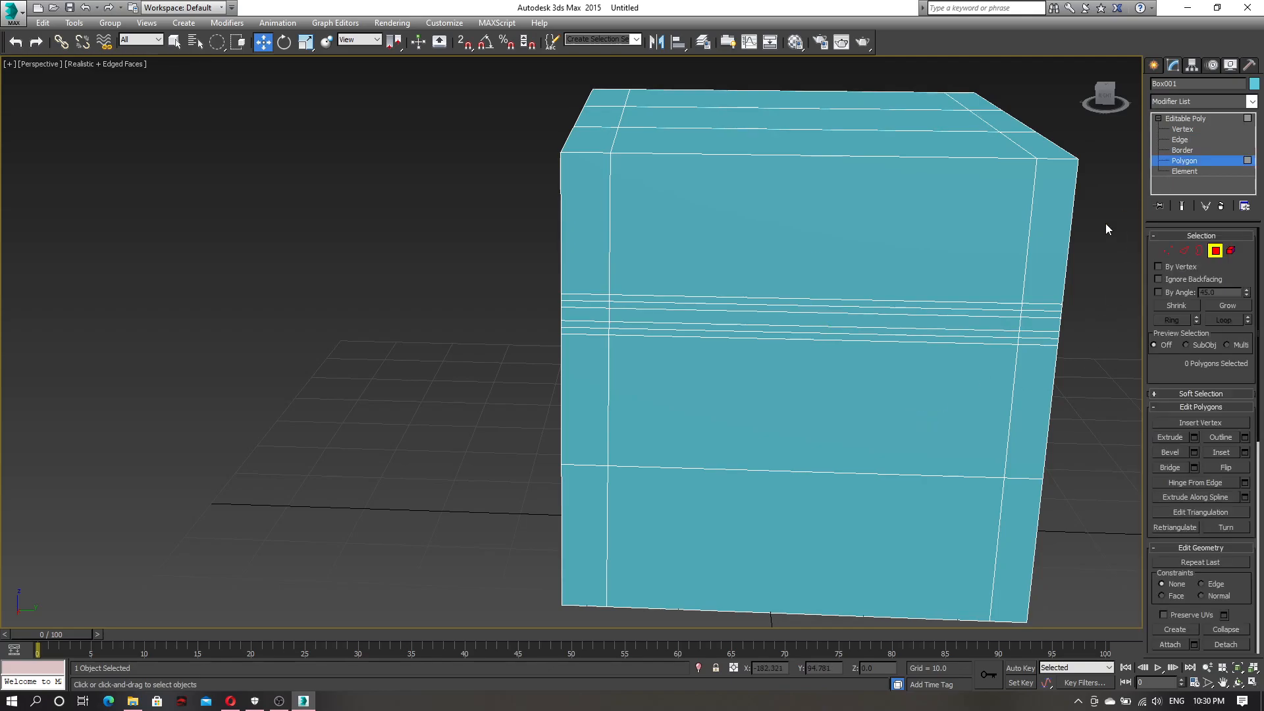
pyautogui.click(826, 389)
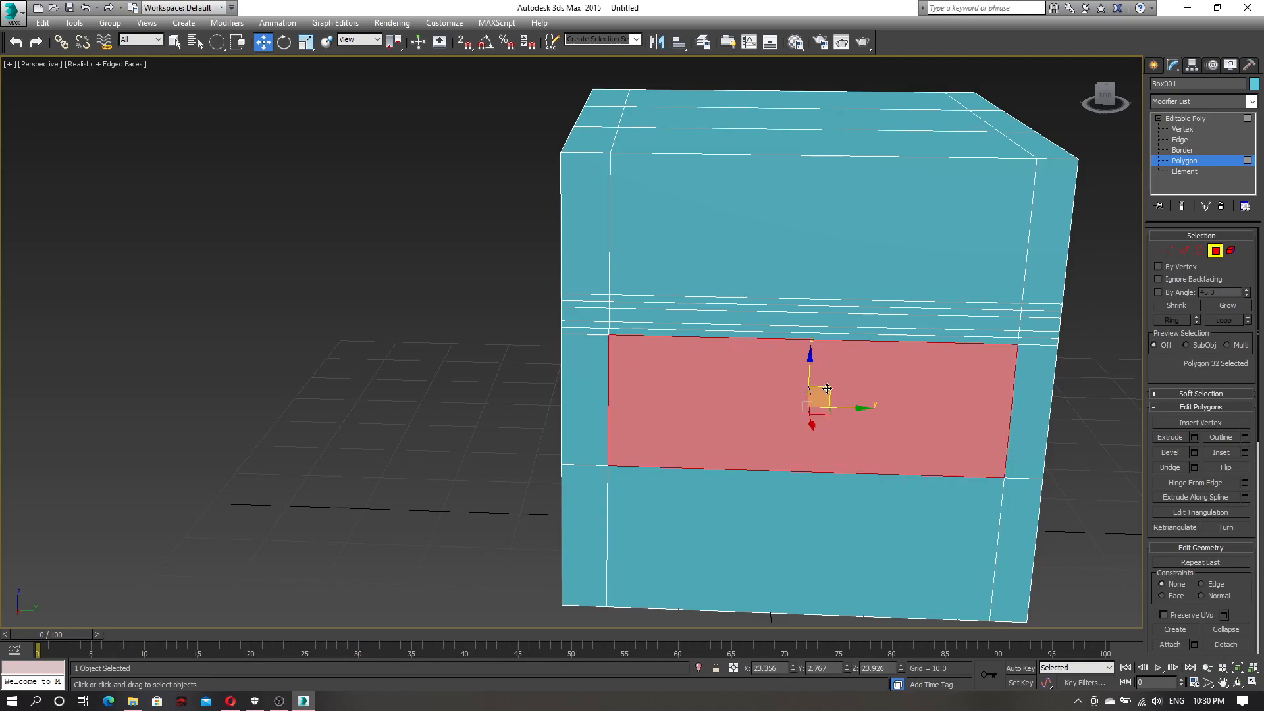
pyautogui.press('Delete')
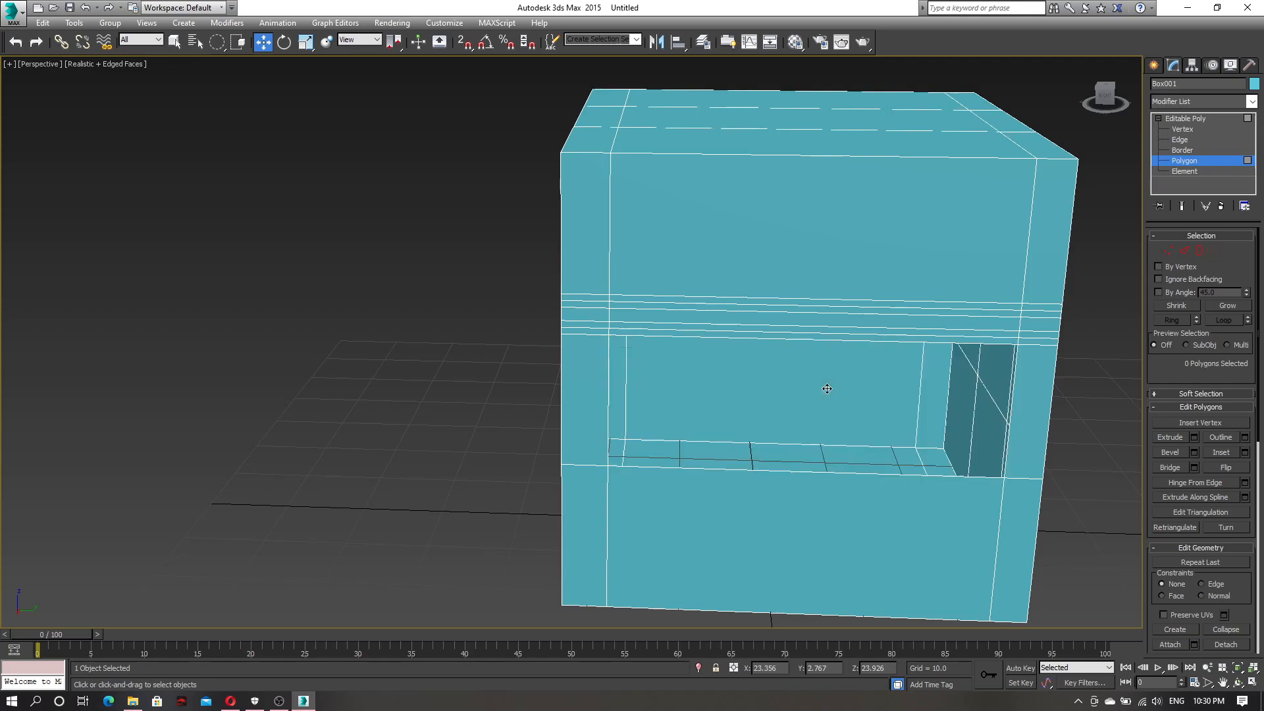
# - Select the upper and lower border edges of the opening at Edge level
pyautogui.keyDown('alt'); pyautogui.moveTo(877, 385); pyautogui.dragTo(896, 354, button='middle'); pyautogui.keyUp('alt')
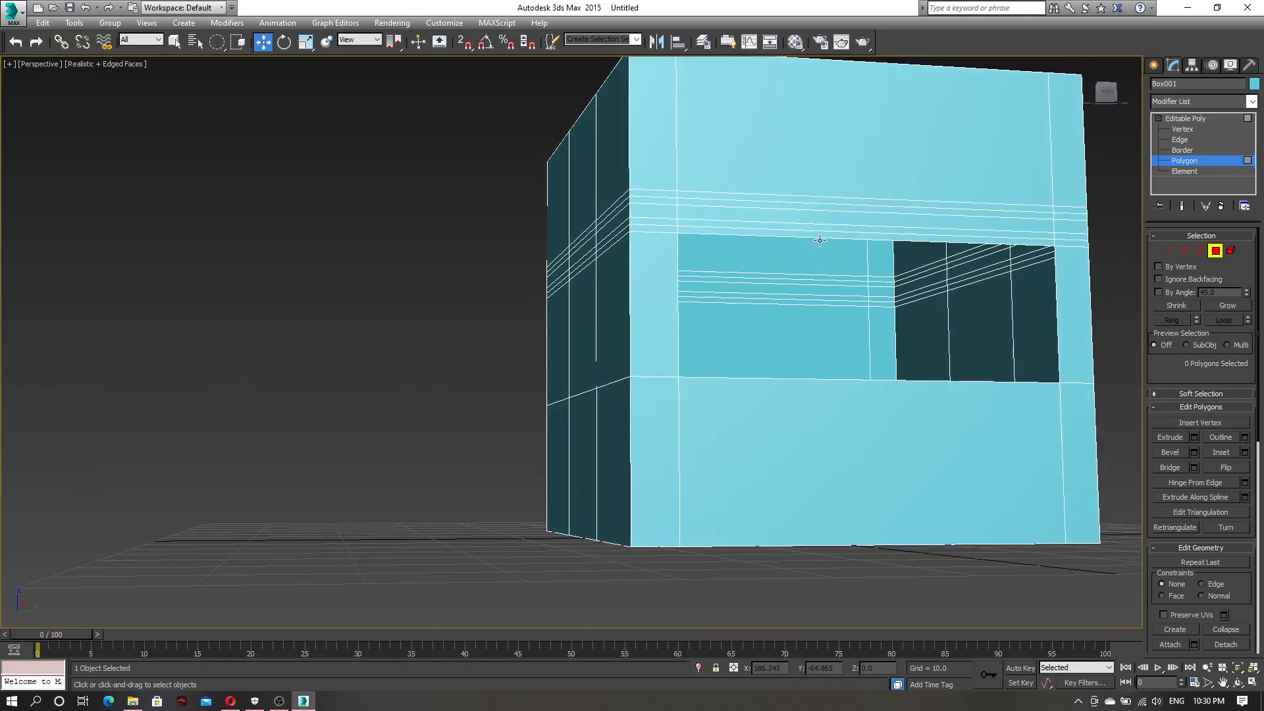
pyautogui.click(1179, 139)
pyautogui.click(827, 238)
pyautogui.keyDown('ctrl'); pyautogui.click(852, 377); pyautogui.keyUp('ctrl')
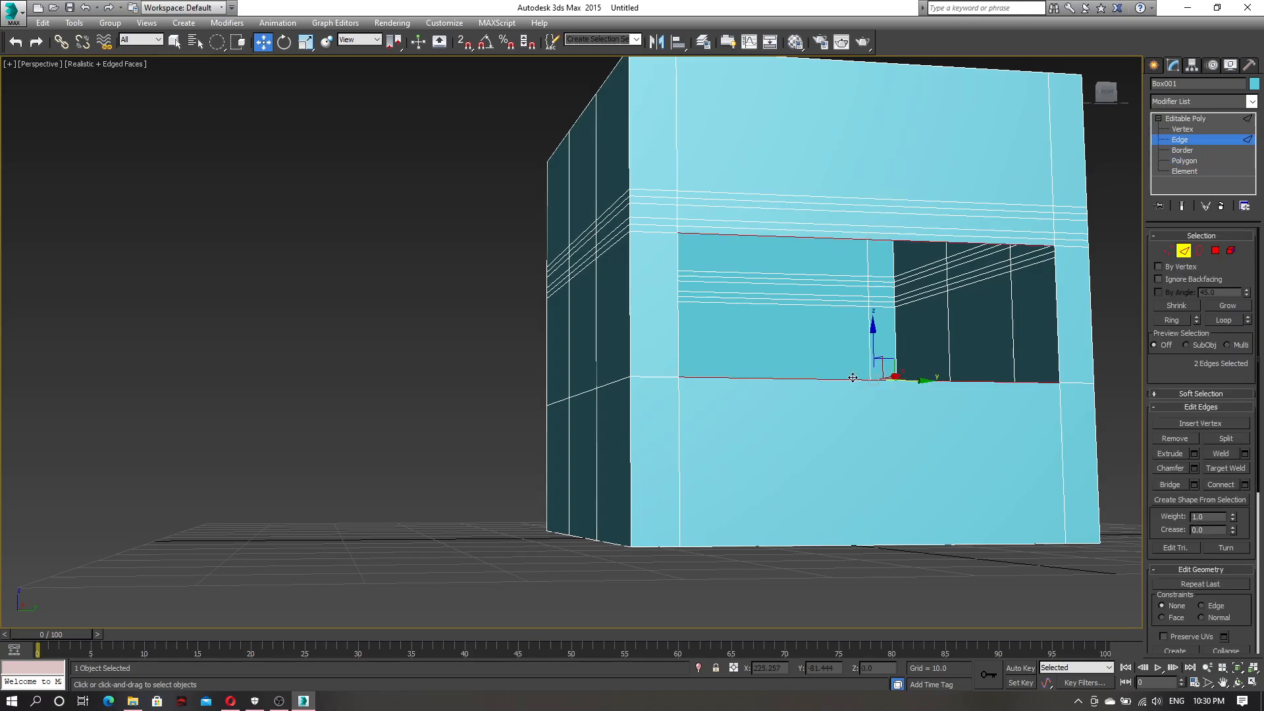
# - Bridge the upper and lower border edges of the opening on the box's front face
pyautogui.keyDown('alt'); pyautogui.moveTo(867, 339); pyautogui.dragTo(815, 349, button='middle'); pyautogui.keyUp('alt')
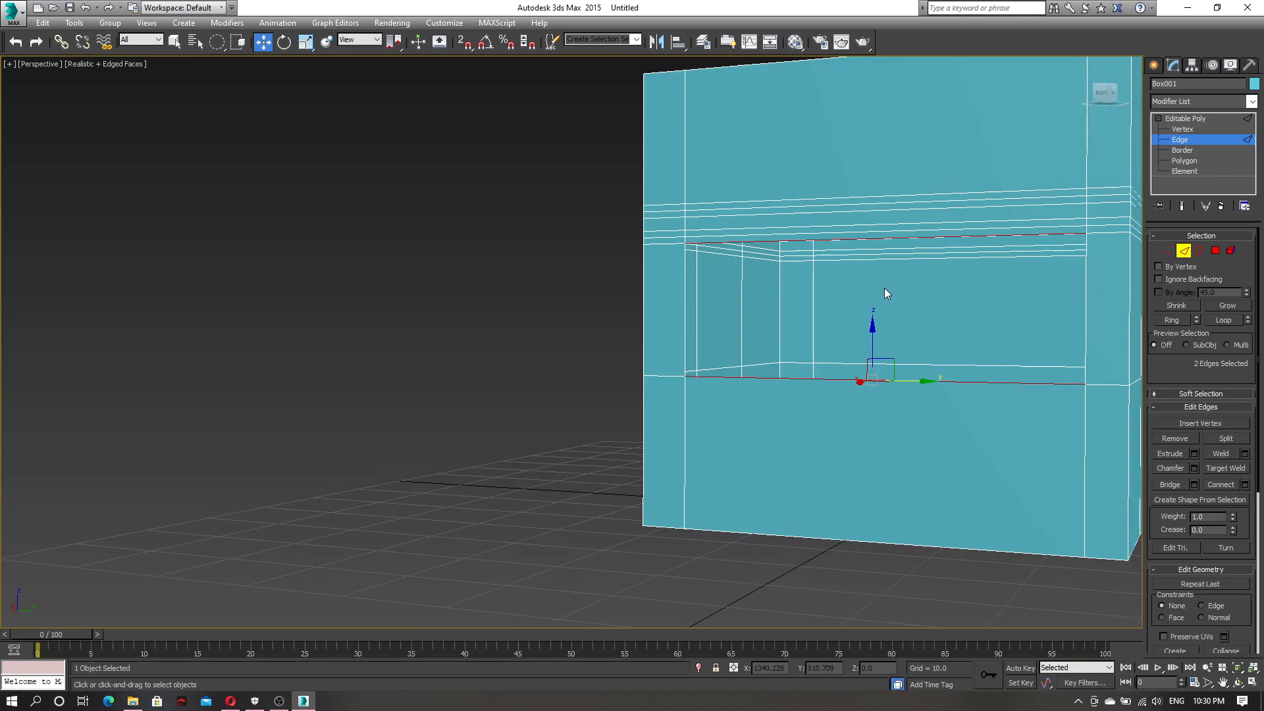
pyautogui.keyDown('alt'); pyautogui.moveTo(891, 316); pyautogui.dragTo(911, 338, button='middle'); pyautogui.keyUp('alt')
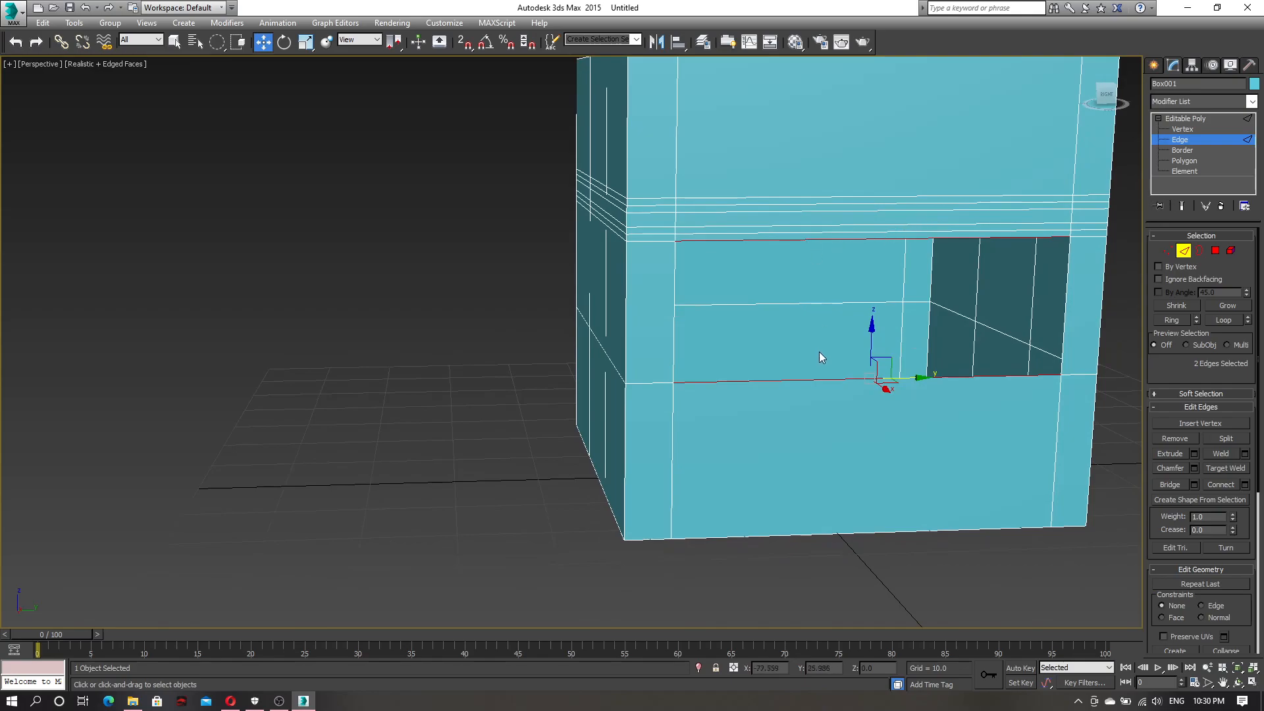
pyautogui.click(793, 239)
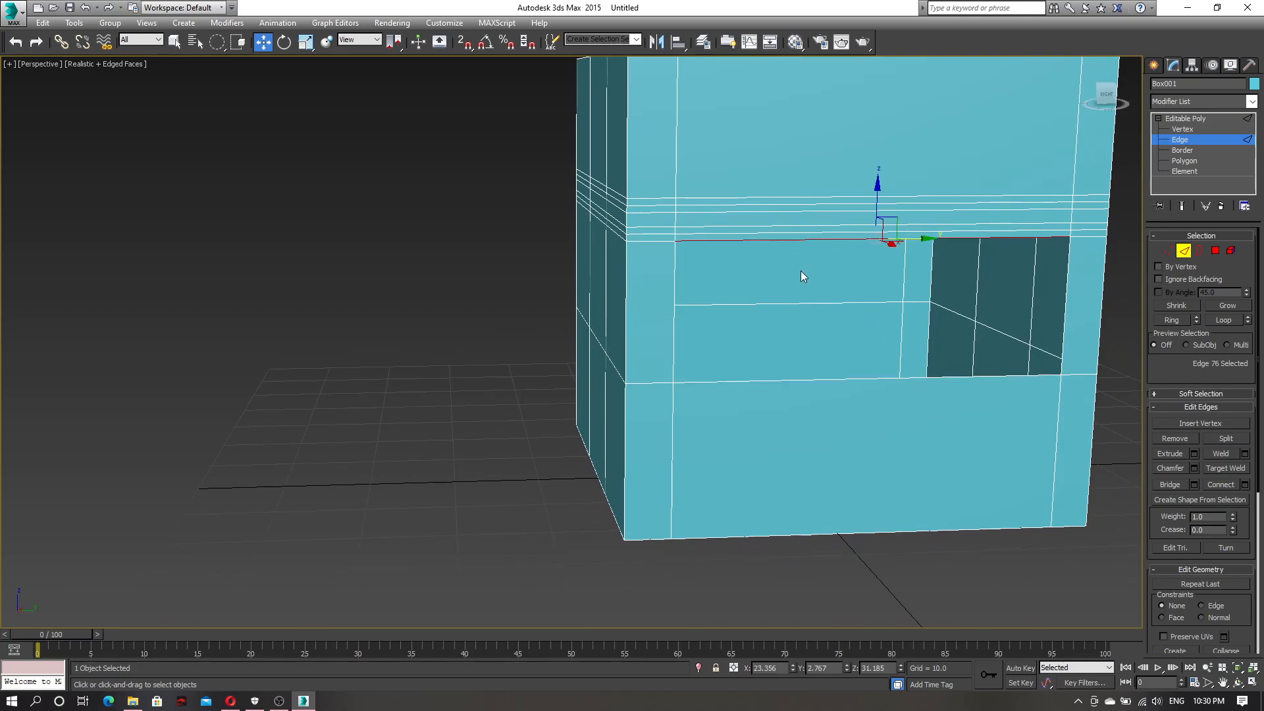
pyautogui.keyDown('ctrl'); pyautogui.click(826, 380); pyautogui.keyUp('ctrl')
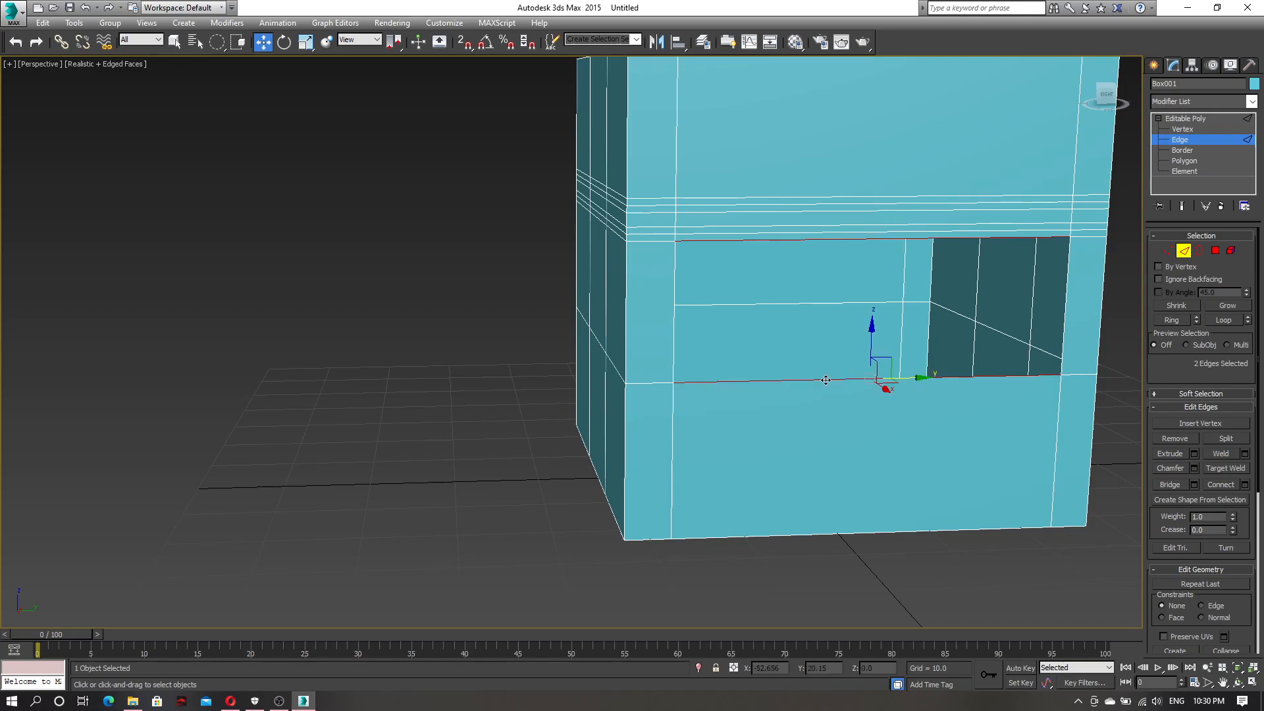
pyautogui.click(1171, 487)
pyautogui.keyDown('alt'); pyautogui.moveTo(926, 402); pyautogui.dragTo(955, 401, button='middle'); pyautogui.keyUp('alt')
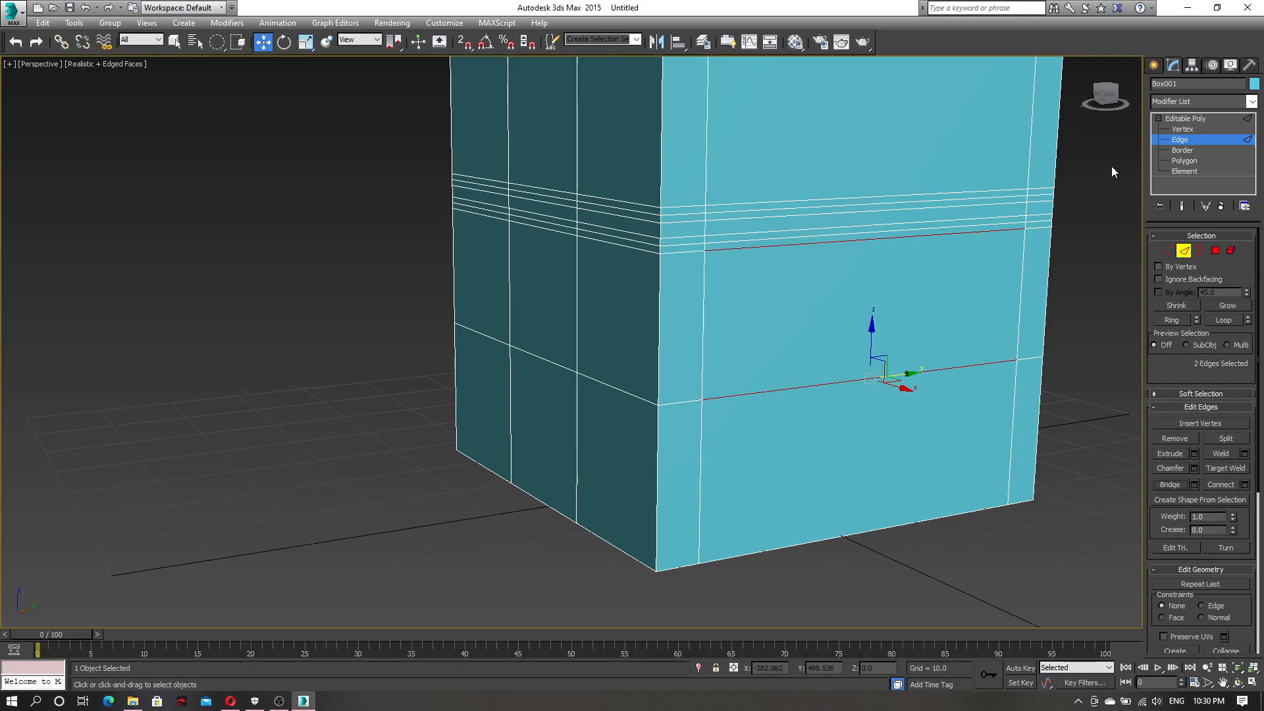
# - Switch to Border level and set the selection region to Rectangular
pyautogui.click(1184, 152)
pyautogui.scroll(-5, 967, 254)
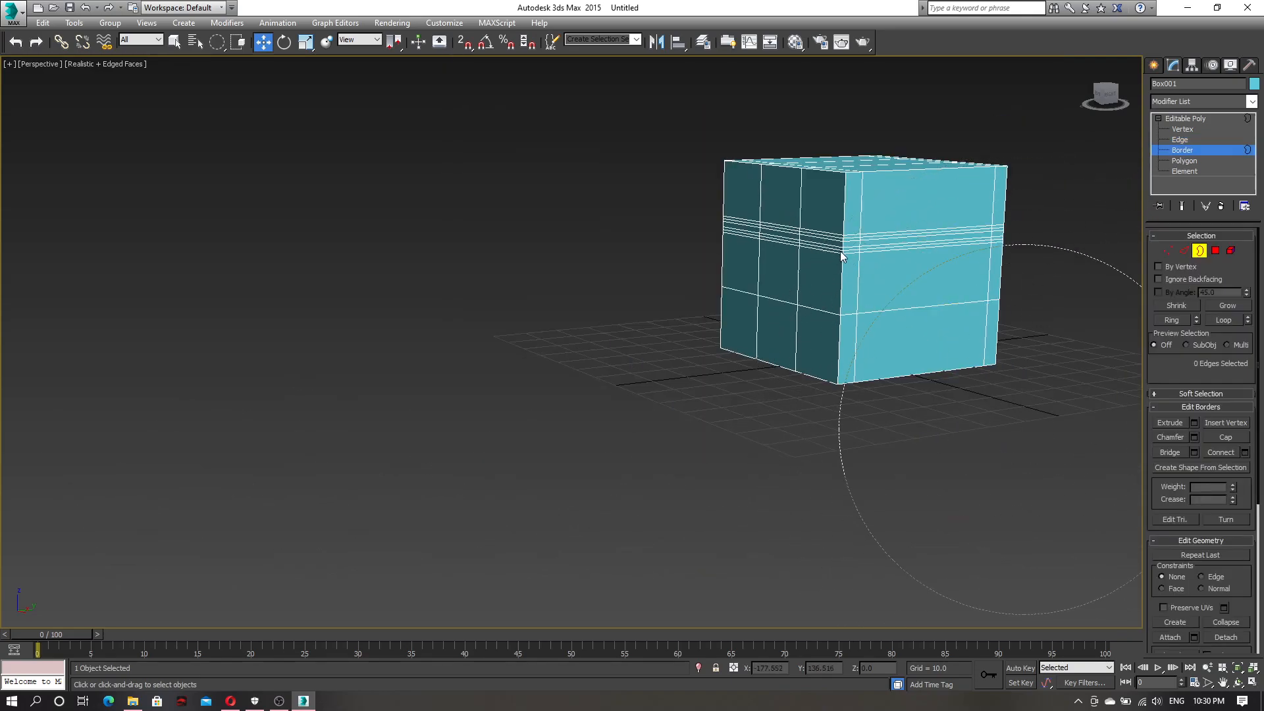
pyautogui.moveTo(219, 50); pyautogui.dragTo(216, 64)
pyautogui.moveTo(964, 212); pyautogui.dragTo(859, 229, button='middle')
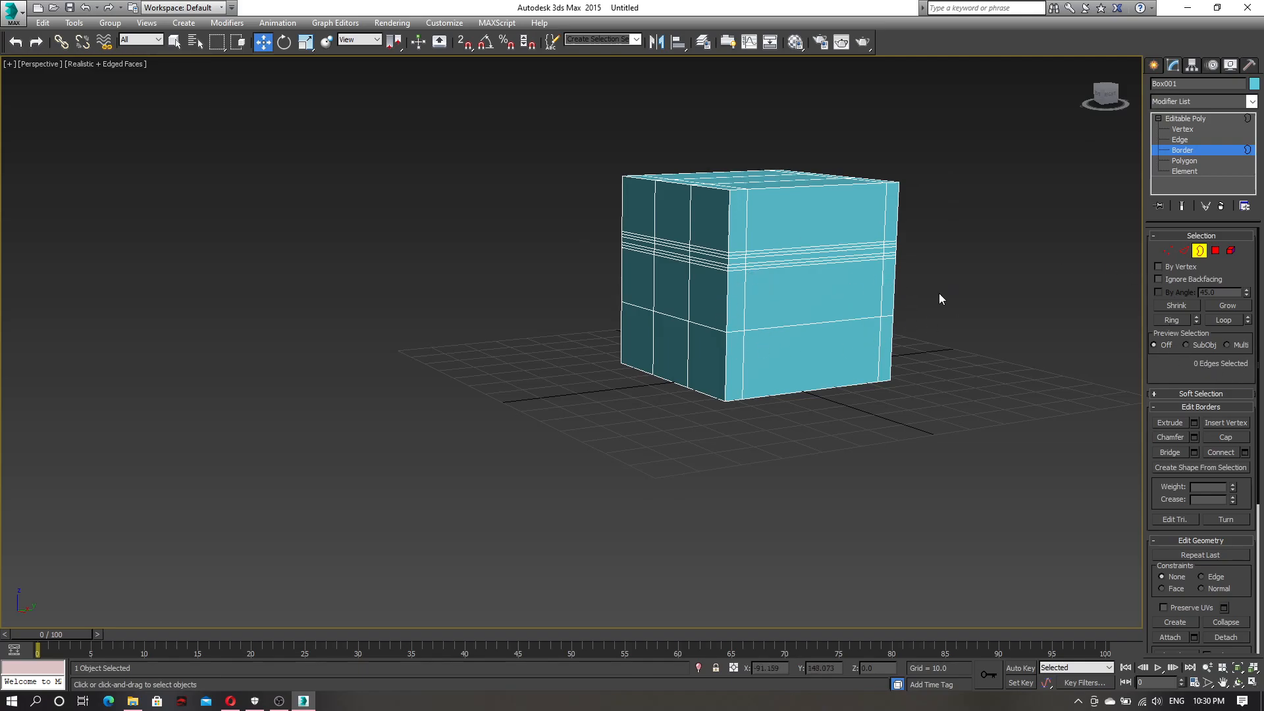
# - Delete the bridged central polygon below the band on the front face at Polygon level
pyautogui.click(1184, 160)
pyautogui.click(847, 263)
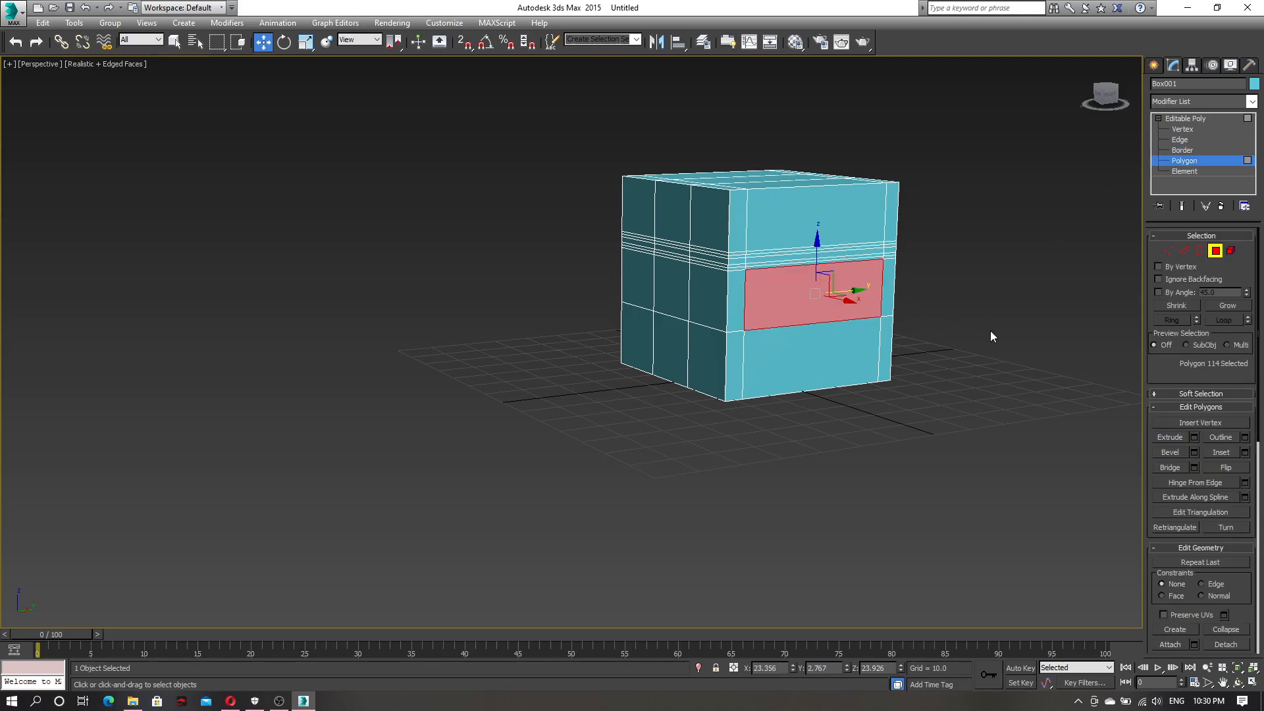
pyautogui.press('Delete')
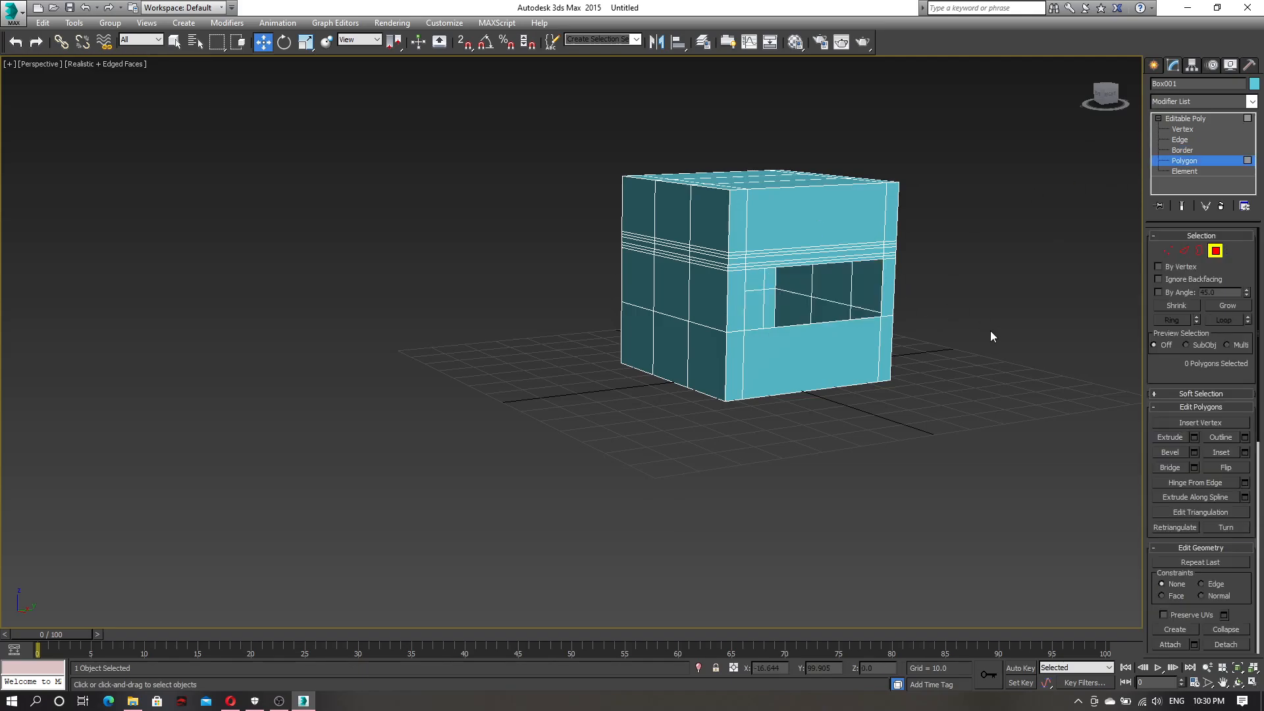
# - Bridge the upper and lower edges of the front-face opening with 3 segments at Edge level
pyautogui.click(1180, 140)
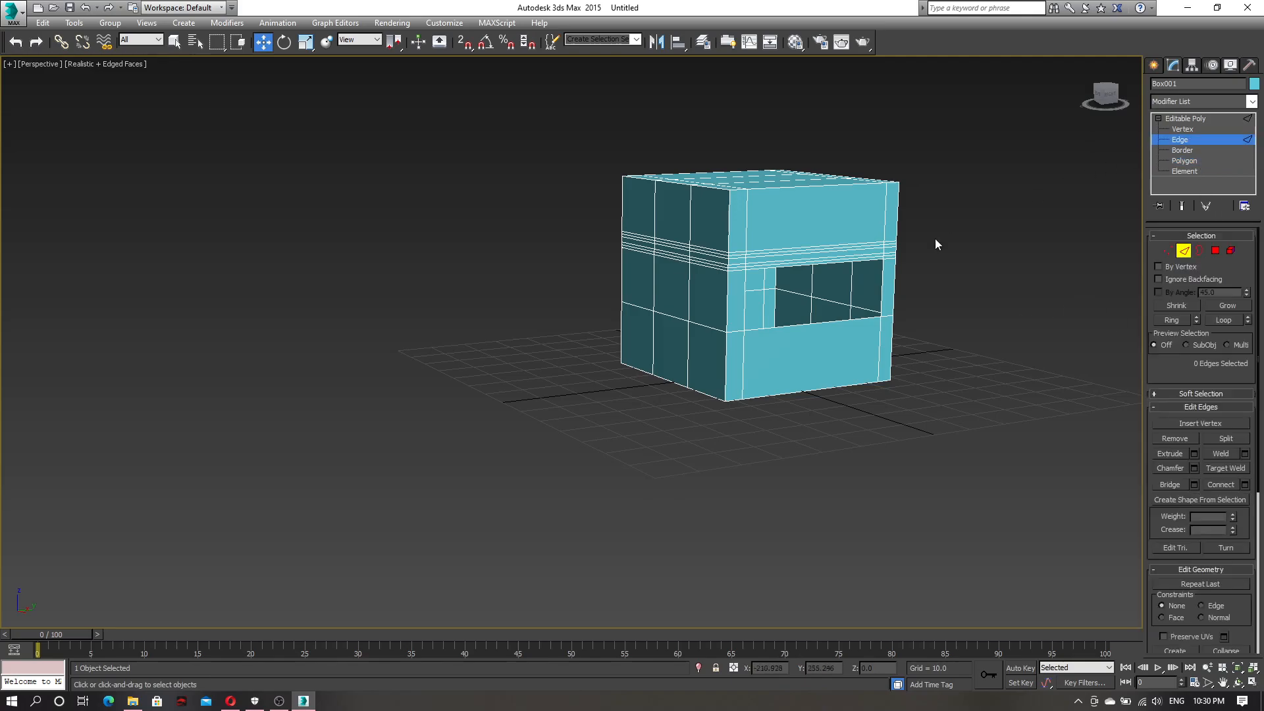
pyautogui.click(849, 265)
pyautogui.scroll(5, 821, 332)
pyautogui.keyDown('ctrl'); pyautogui.click(823, 322); pyautogui.keyUp('ctrl')
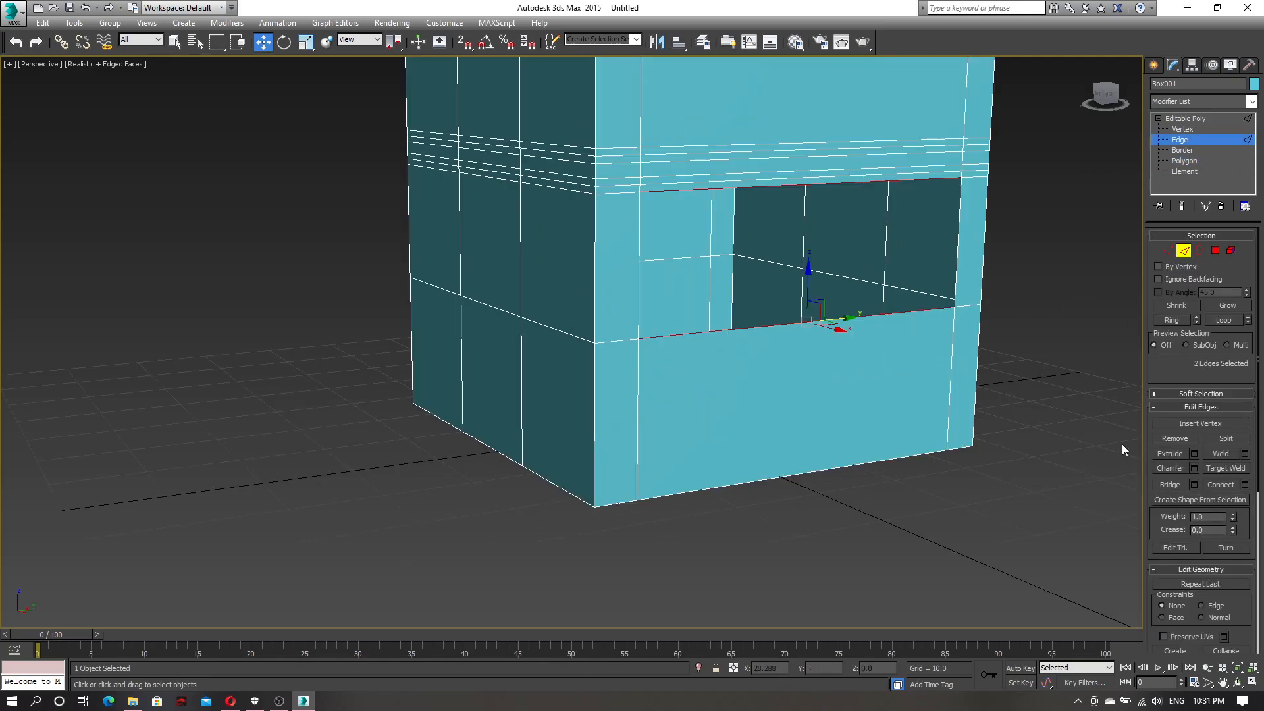
pyautogui.click(1193, 485)
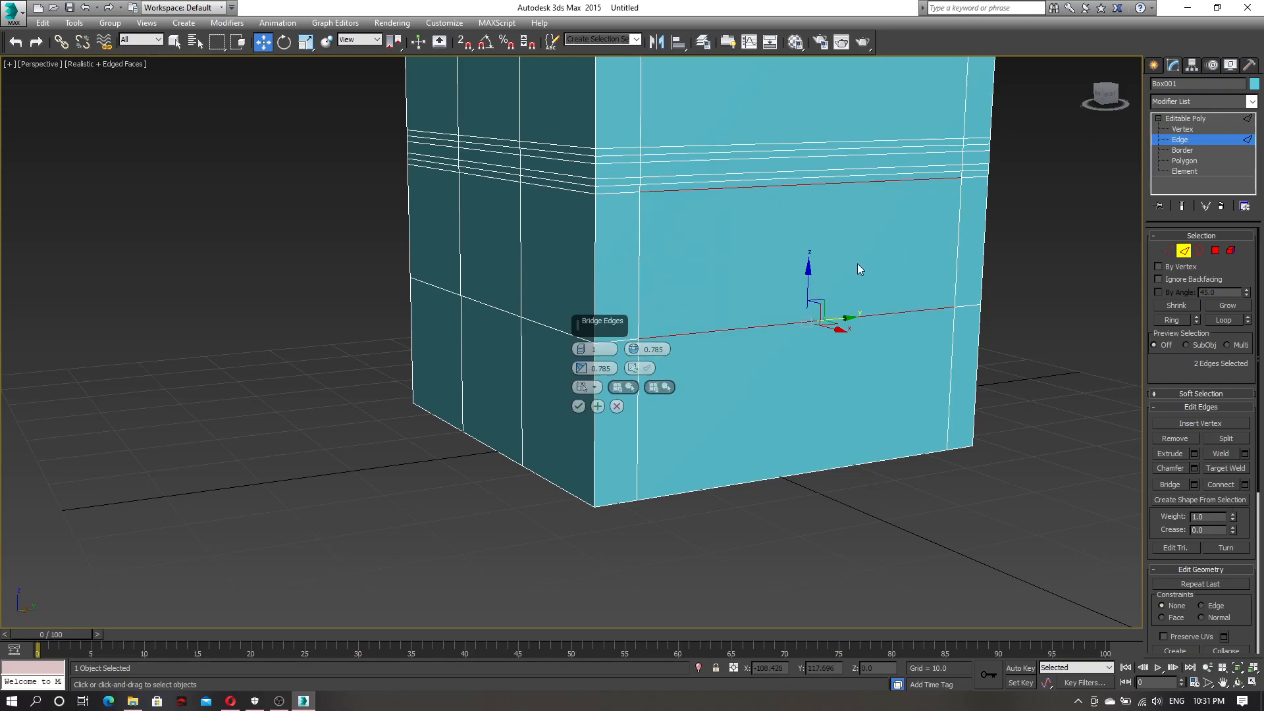
pyautogui.click(580, 347)
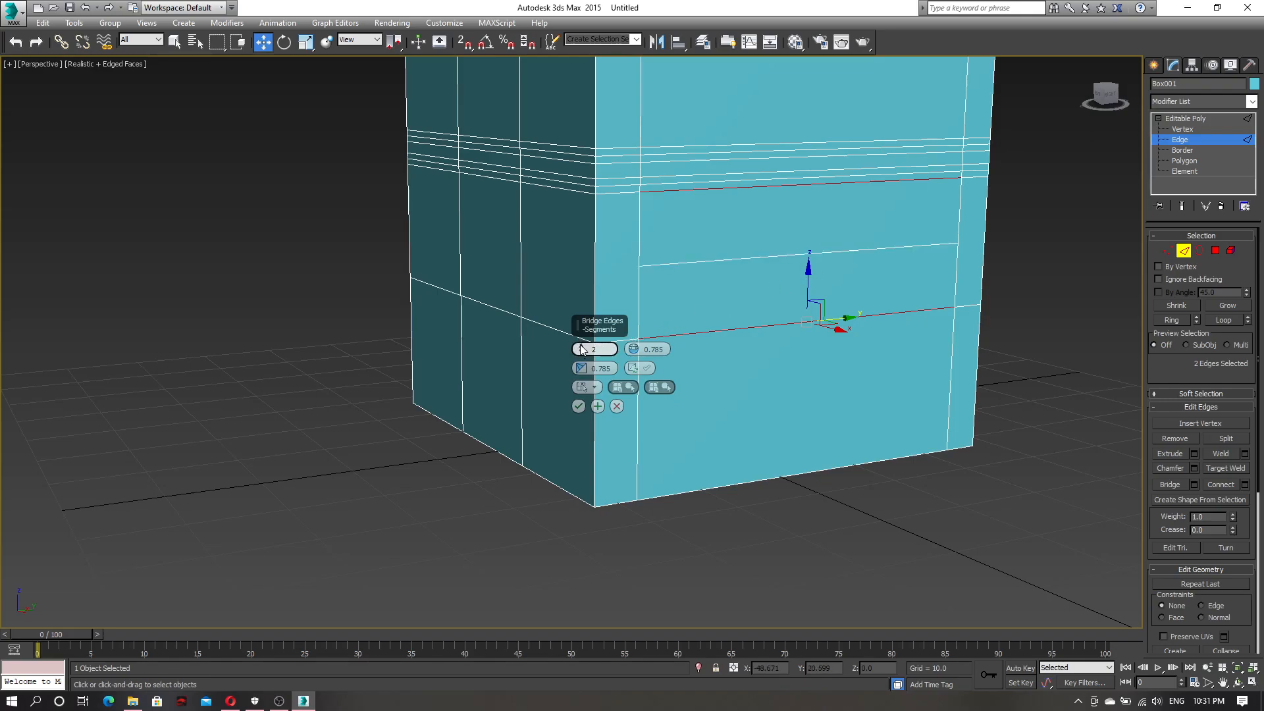
pyautogui.click(580, 346)
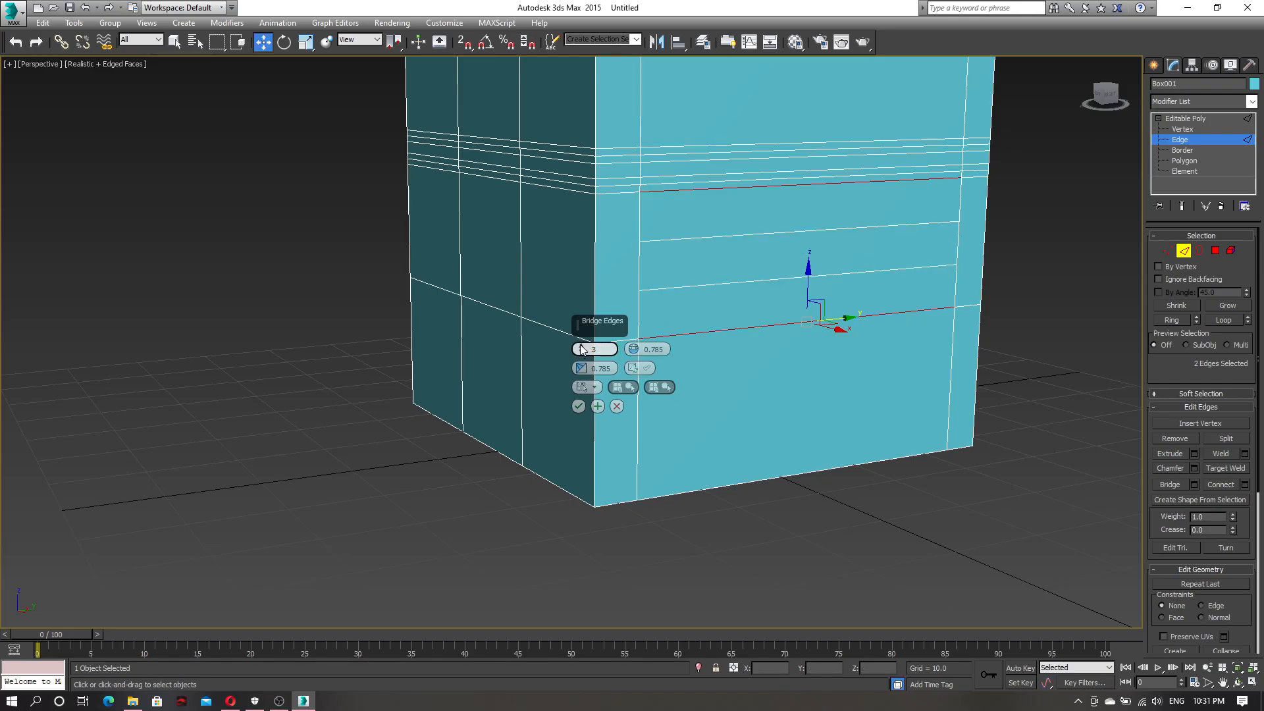
pyautogui.click(578, 406)
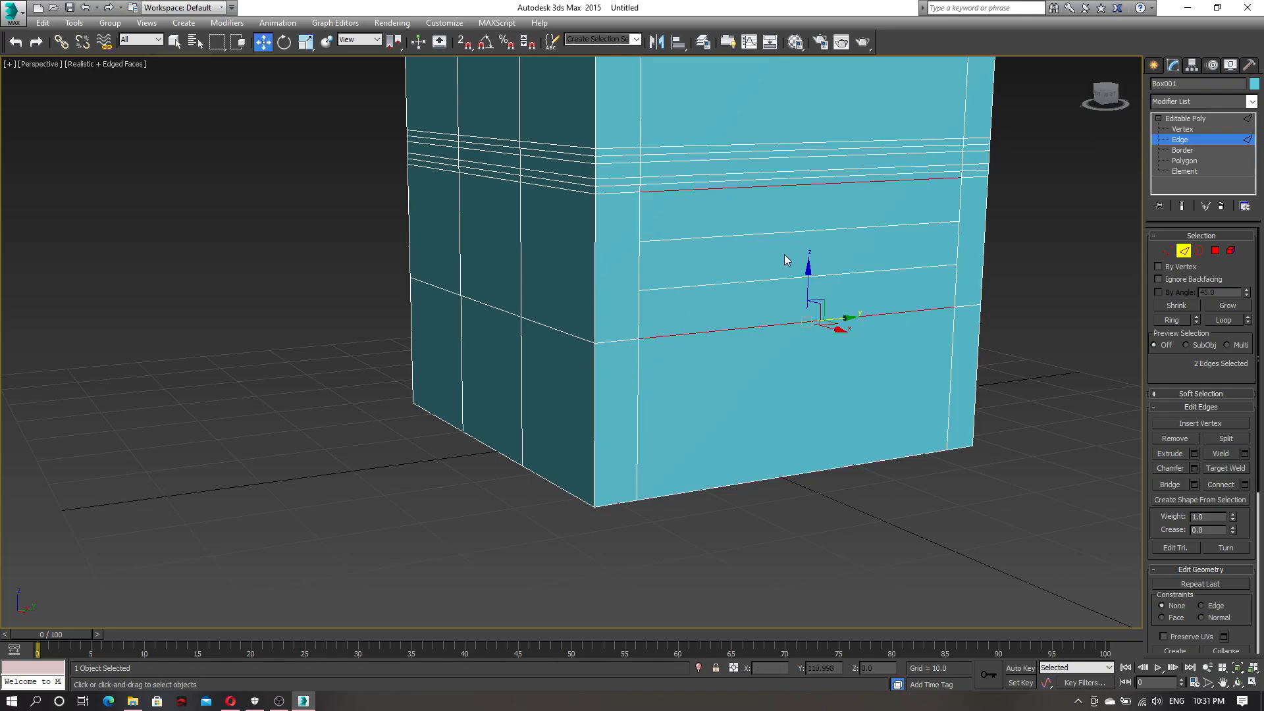
# - Check the bridged panel for open borders by region-selecting around it at Border level
pyautogui.click(1182, 150)
pyautogui.moveTo(1045, 449); pyautogui.dragTo(571, 178)
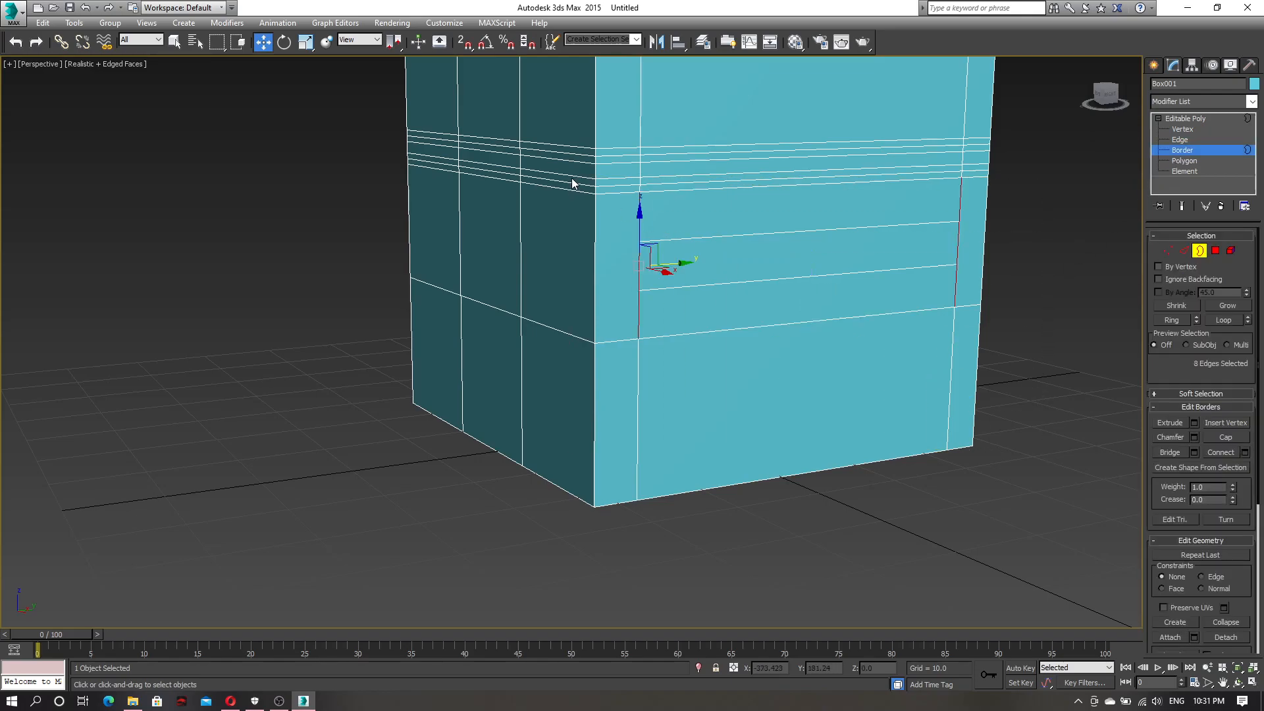
pyautogui.moveTo(755, 289)
pyautogui.keyDown('alt'); pyautogui.mouseDown(button='middle')
pyautogui.moveTo(712, 291)
pyautogui.moveTo(734, 299)
pyautogui.mouseUp(button='middle'); pyautogui.keyUp('alt')
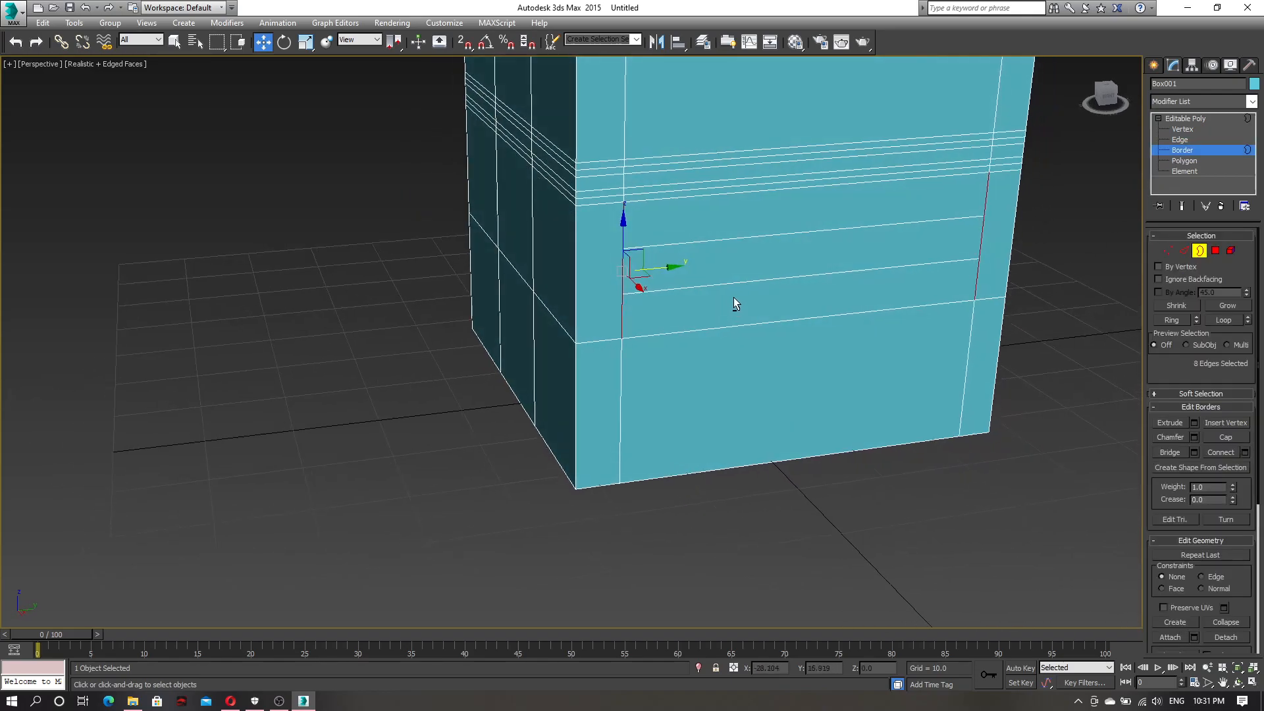
# - Pull the two inner vertices at the left end of the bridged panel outward from the front face
pyautogui.press('1')
pyautogui.click(622, 295)
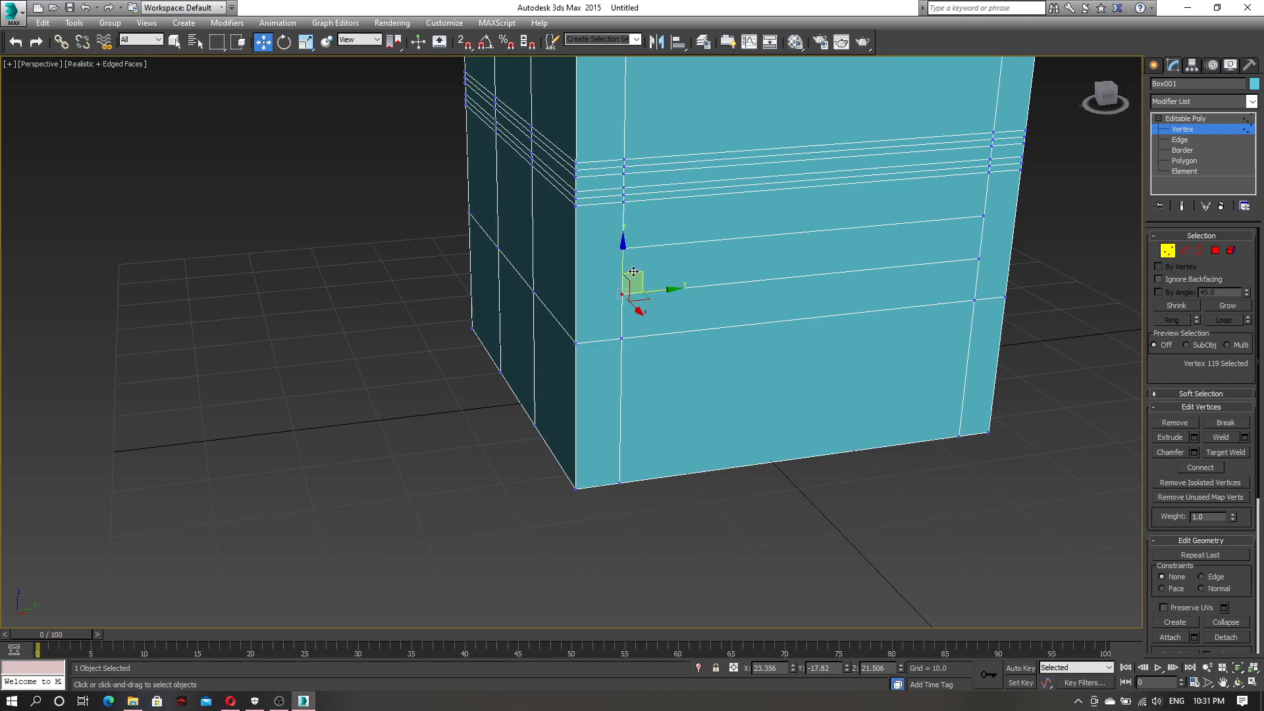
pyautogui.keyDown('ctrl'); pyautogui.click(623, 249); pyautogui.keyUp('ctrl')
pyautogui.moveTo(636, 287); pyautogui.dragTo(660, 300)
pyautogui.keyDown('alt'); pyautogui.moveTo(682, 349); pyautogui.dragTo(648, 338, button='middle'); pyautogui.keyUp('alt')
# - Pull the two inner vertices at the right end of the bridged panel outward and inspect the resulting bulge
pyautogui.keyDown('alt'); pyautogui.moveTo(748, 292); pyautogui.dragTo(719, 400, button='middle'); pyautogui.keyUp('alt')
pyautogui.click(685, 214)
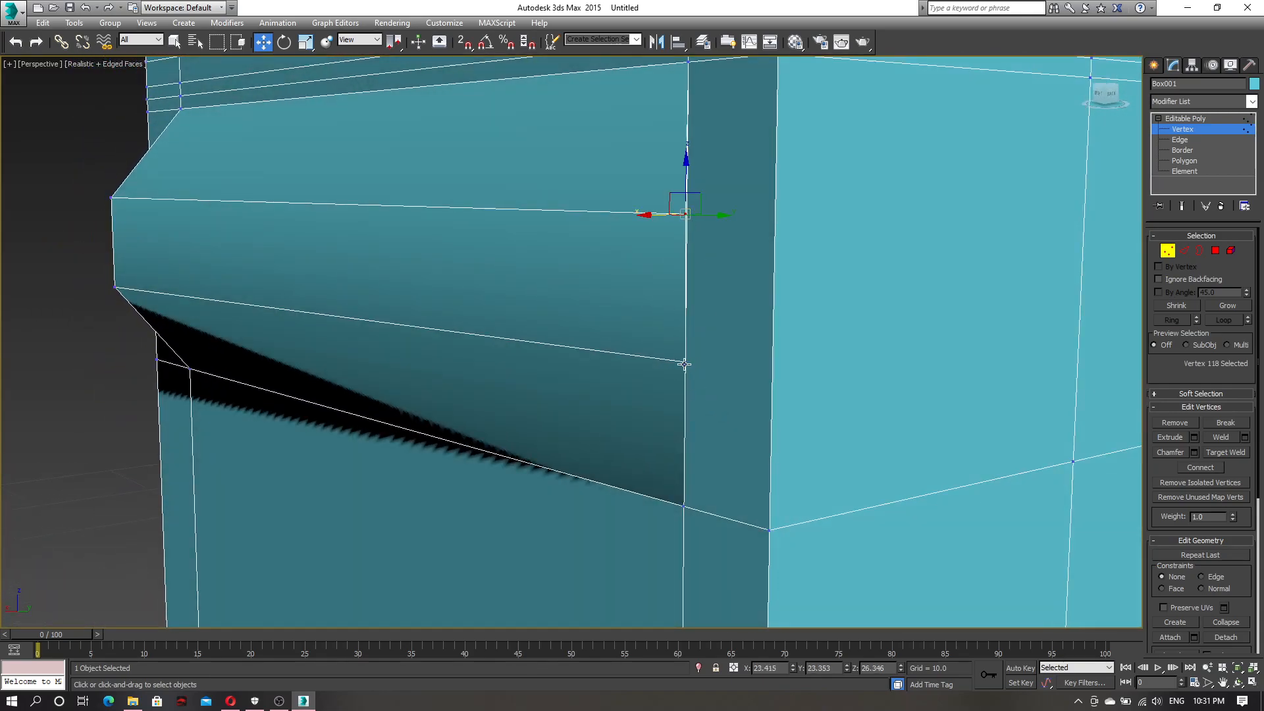
pyautogui.keyDown('ctrl'); pyautogui.click(685, 363); pyautogui.keyUp('ctrl')
pyautogui.moveTo(660, 289); pyautogui.dragTo(583, 307)
pyautogui.keyDown('alt'); pyautogui.moveTo(545, 338); pyautogui.dragTo(612, 327, button='middle'); pyautogui.keyUp('alt')
pyautogui.scroll(-4, 567, 333)
pyautogui.moveTo(472, 350); pyautogui.dragTo(645, 345, button='middle')
# - Undo the vertex moves and the segmented bridge back to the open front face
pyautogui.hotkey('ctrl', 'z')
pyautogui.hotkey('ctrl', 'z')
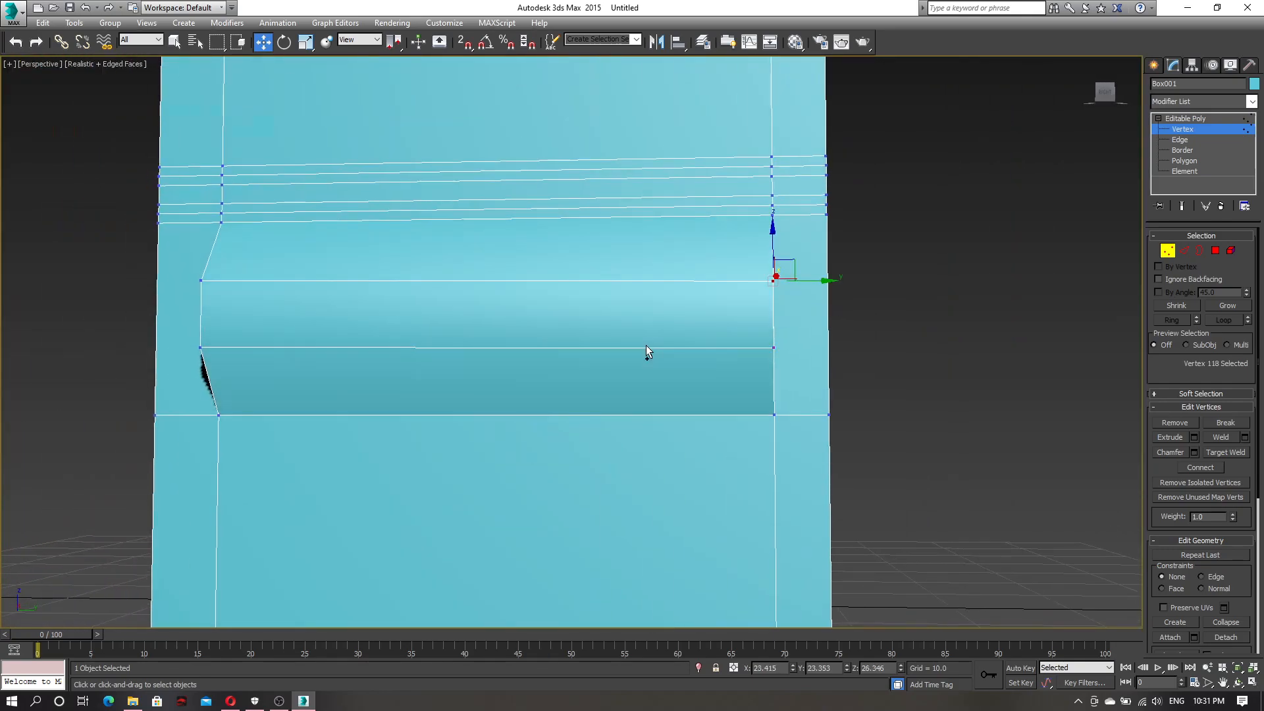
pyautogui.hotkey('ctrl', 'z')
pyautogui.hotkey('ctrl', 'z')
pyautogui.hotkey('ctrl', 'z')
pyautogui.hotkey('ctrl', 'z')
pyautogui.hotkey('ctrl', 'z')
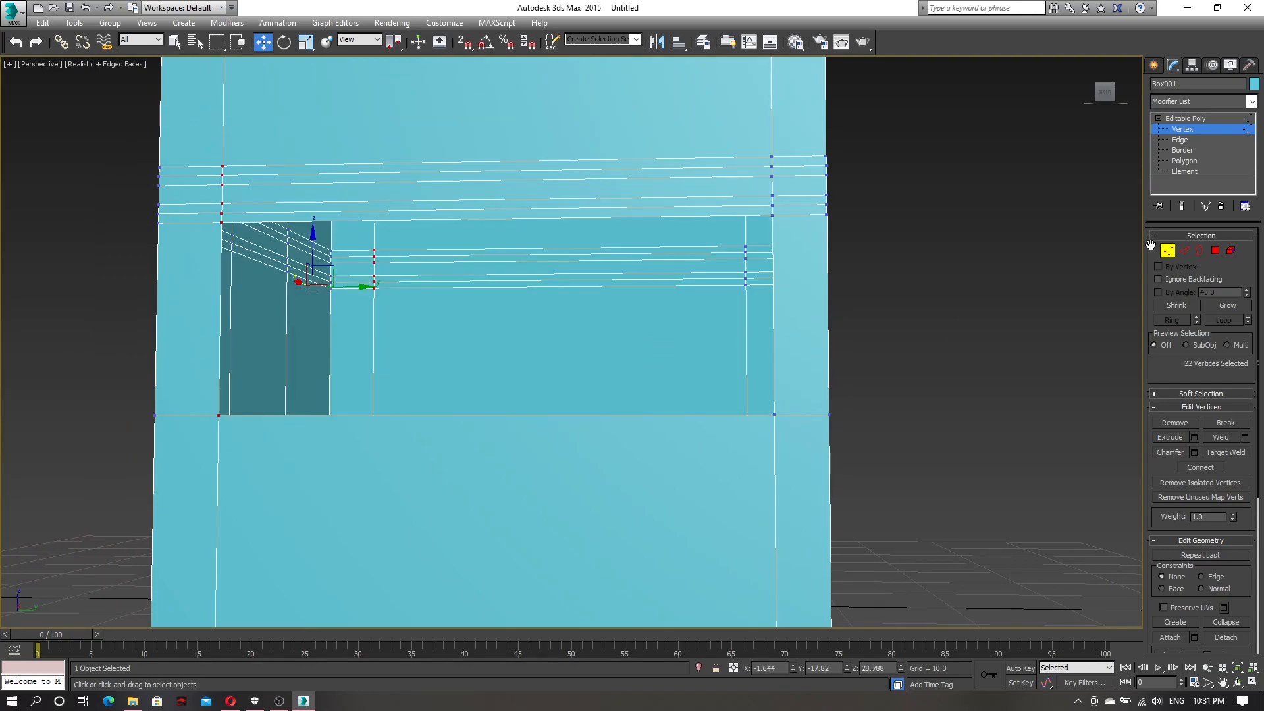
# - Bridge the opening's upper and lower edges at Edge level with the segments set to 1
pyautogui.click(1178, 140)
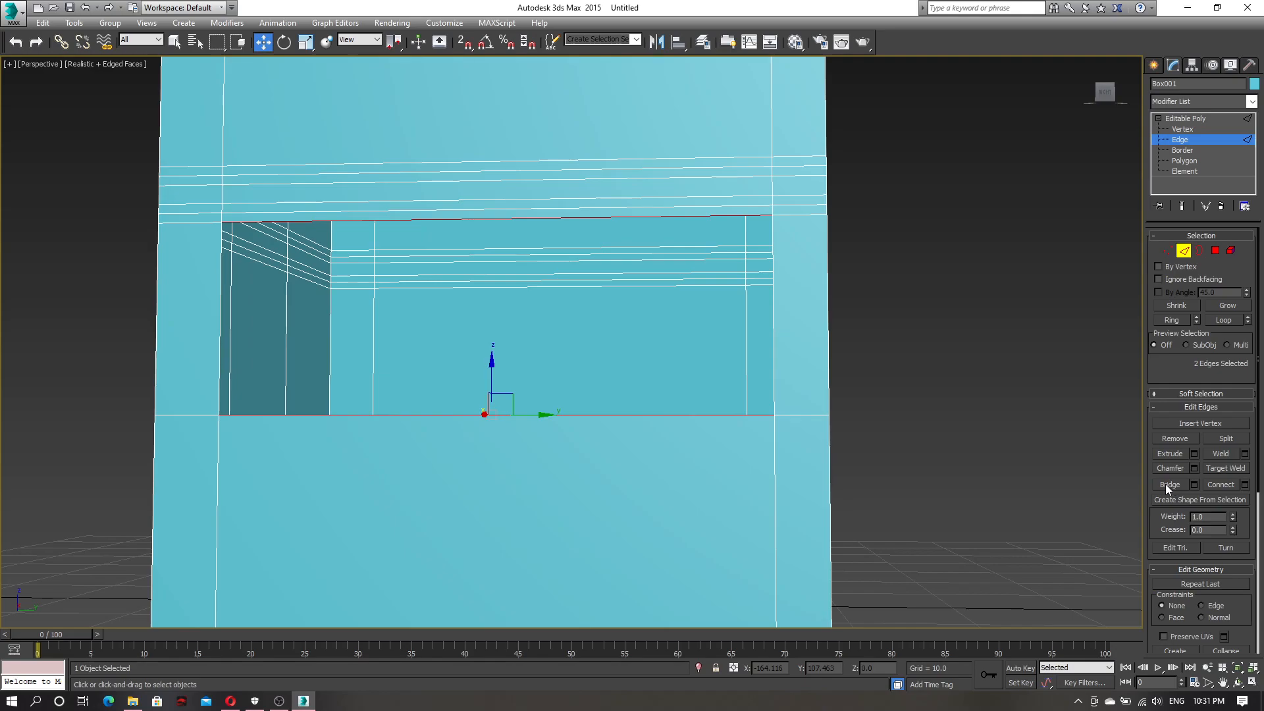
pyautogui.click(1166, 484)
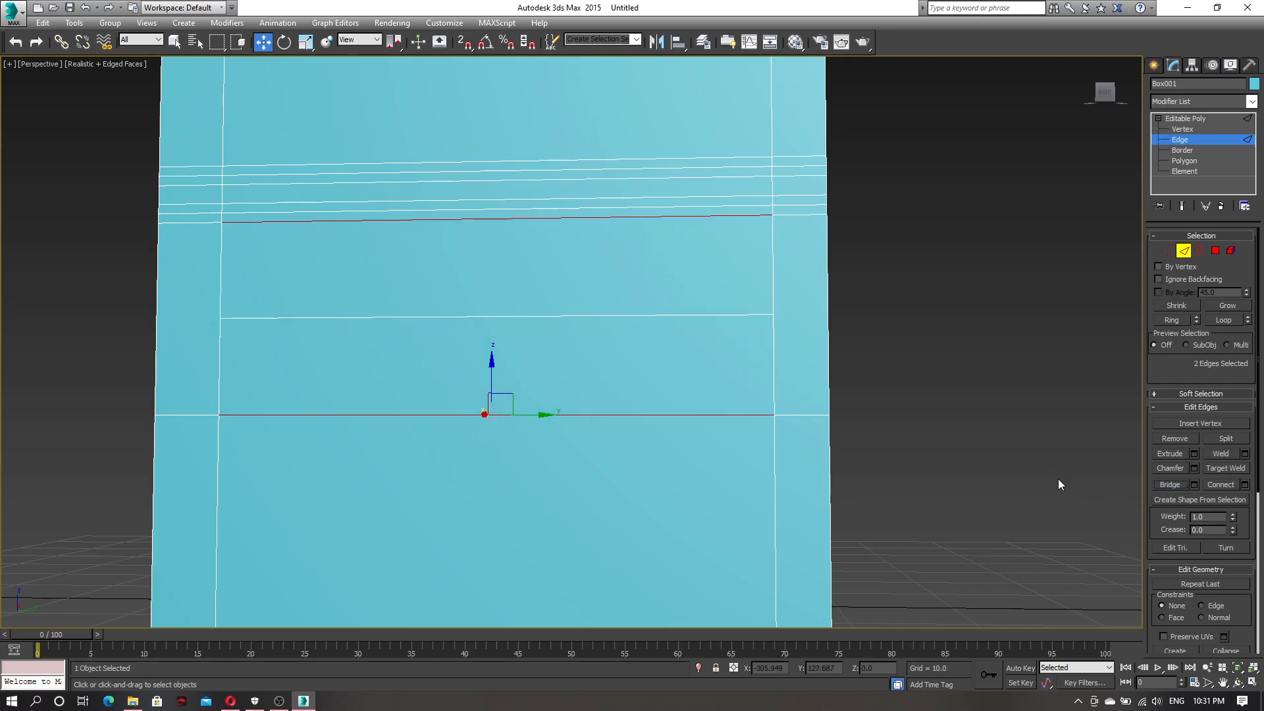
pyautogui.hotkey('ctrl', 'z')
pyautogui.click(1192, 484)
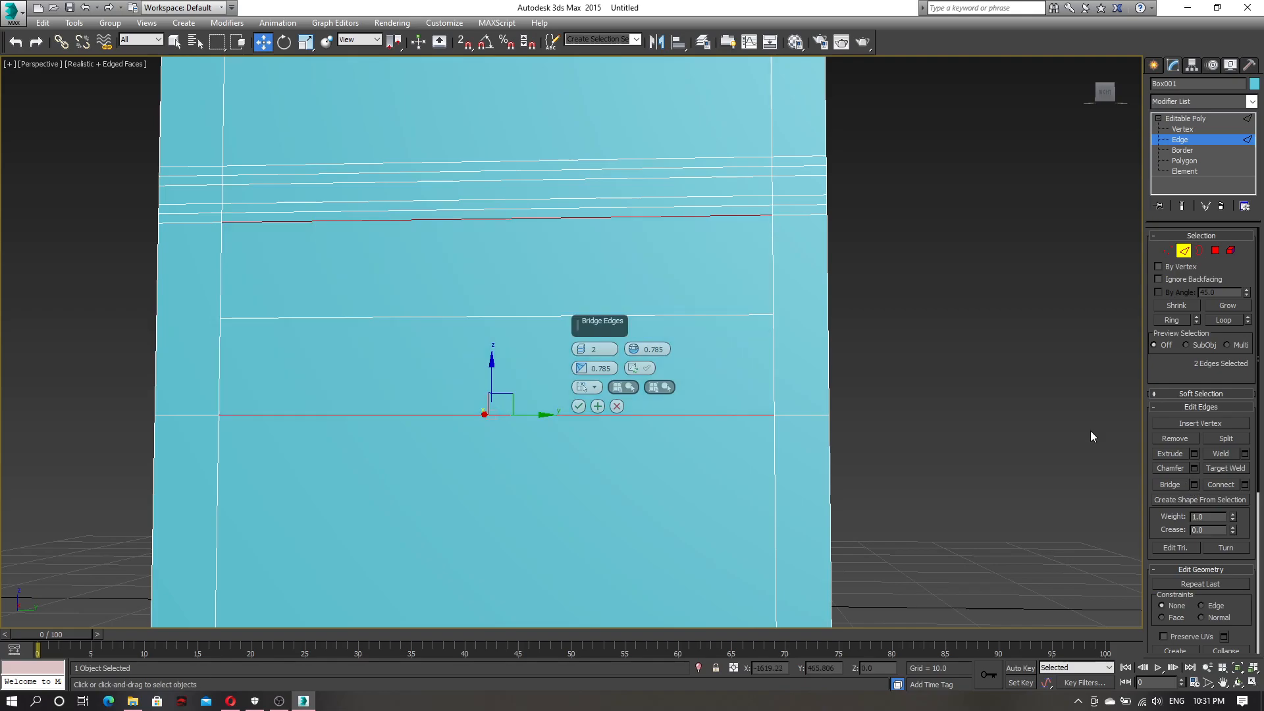
pyautogui.click(579, 352)
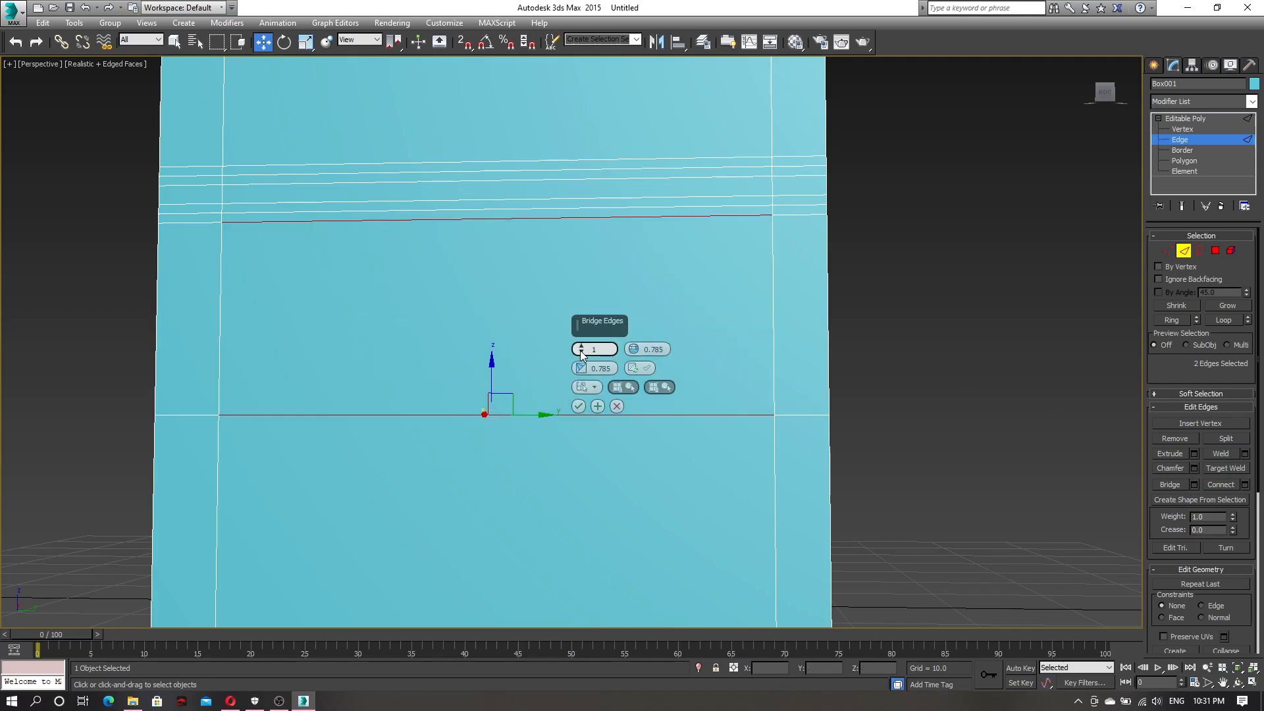
pyautogui.click(578, 406)
pyautogui.keyDown('alt'); pyautogui.moveTo(631, 363); pyautogui.dragTo(678, 378, button='middle'); pyautogui.keyUp('alt')
pyautogui.scroll(-4, 678, 378)
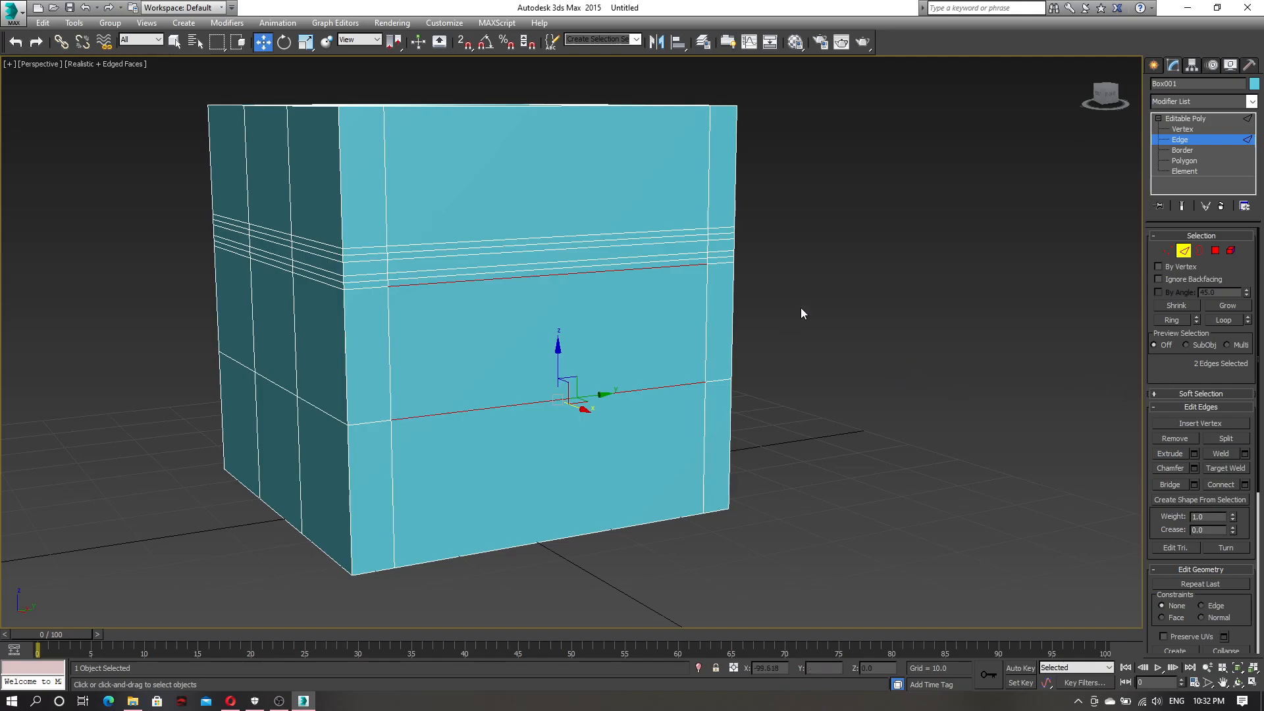
# - Leave Edge level and delete the whole box from the scene
pyautogui.click(1171, 142)
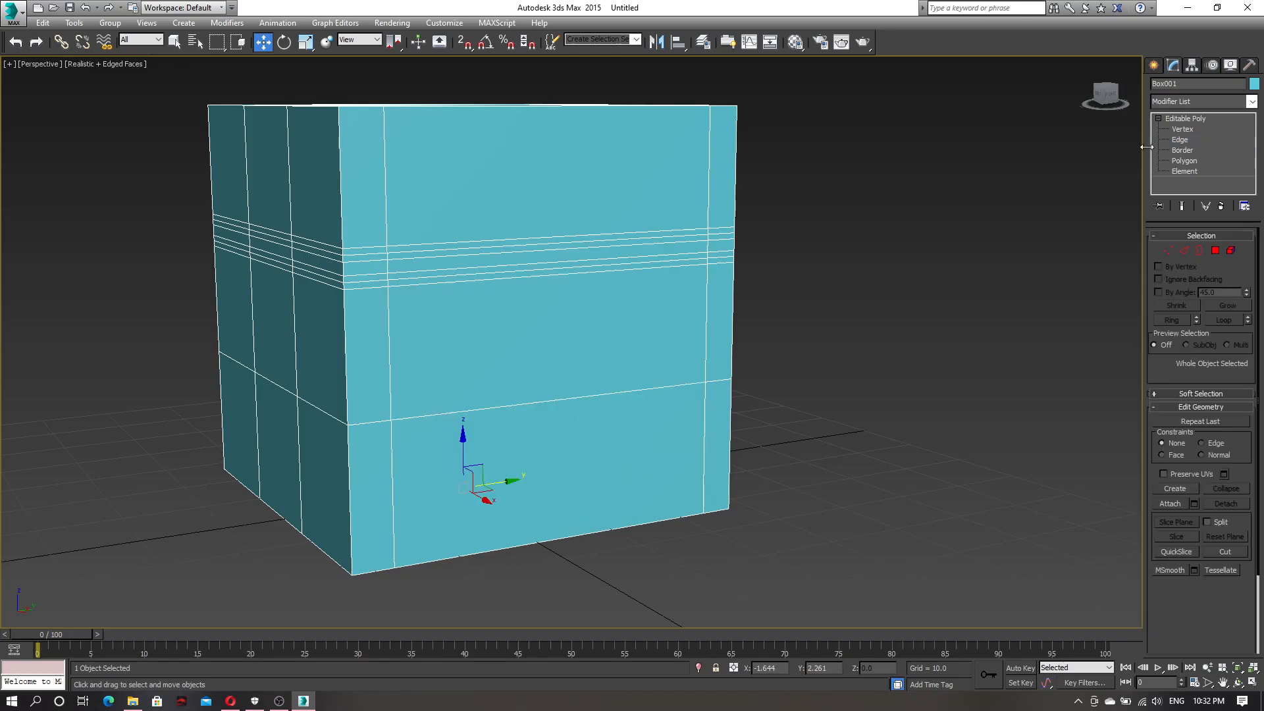
pyautogui.scroll(-4, 909, 278)
pyautogui.keyDown('alt'); pyautogui.moveTo(923, 282); pyautogui.dragTo(920, 317, button='middle'); pyautogui.keyUp('alt')
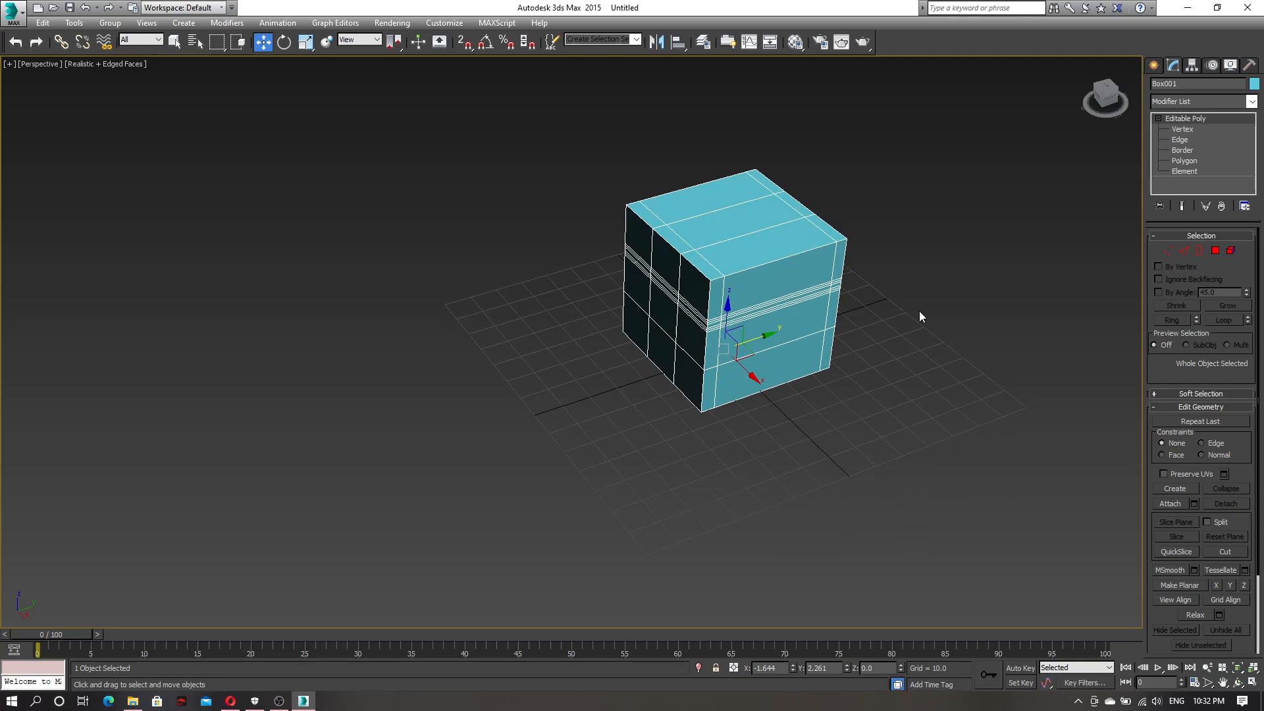
pyautogui.press('Delete')
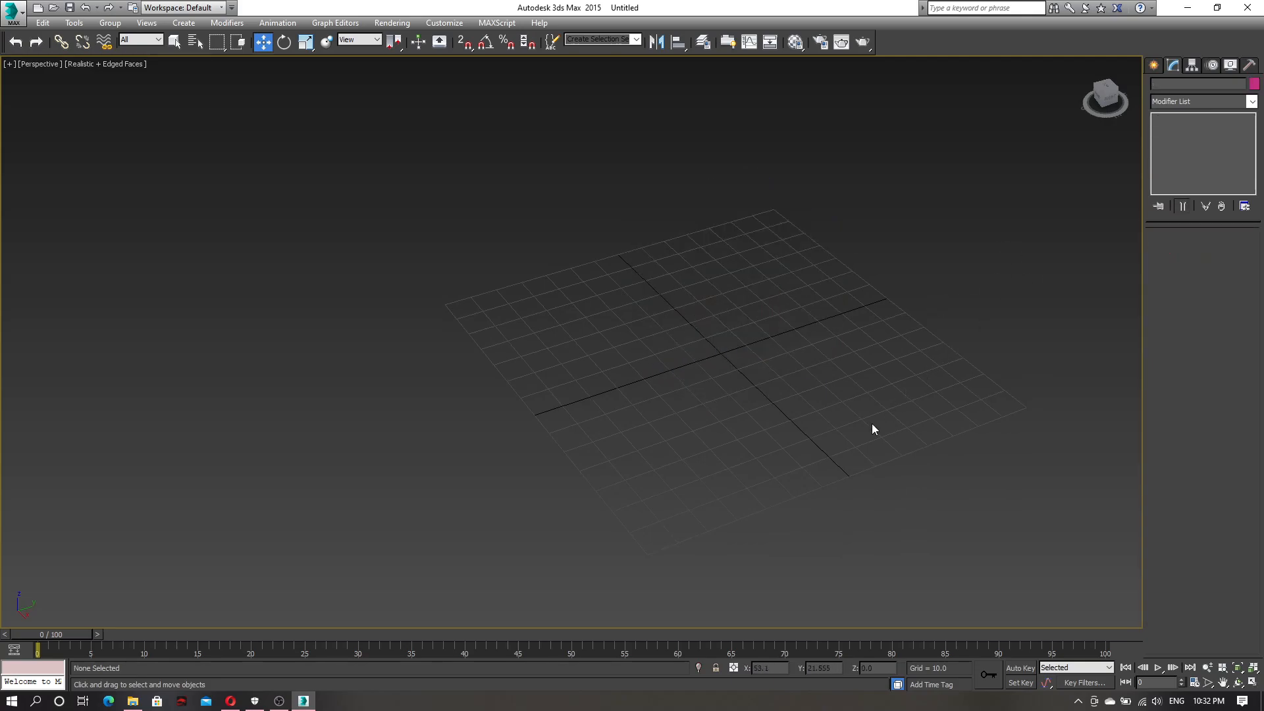
# - Create a cylinder at the origin in the Top view, about 29.5 in radius and 123.4 high, and maximize the Perspective view
pyautogui.hotkey('alt', 'w')
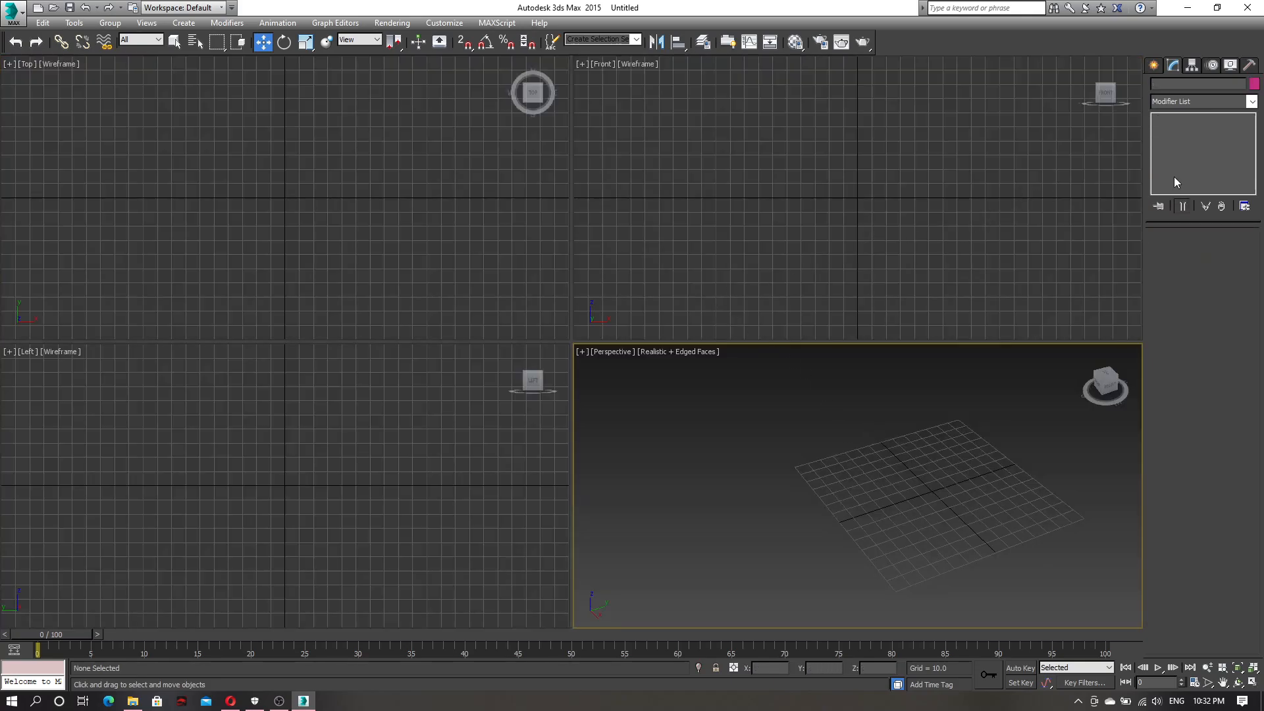
pyautogui.click(1153, 64)
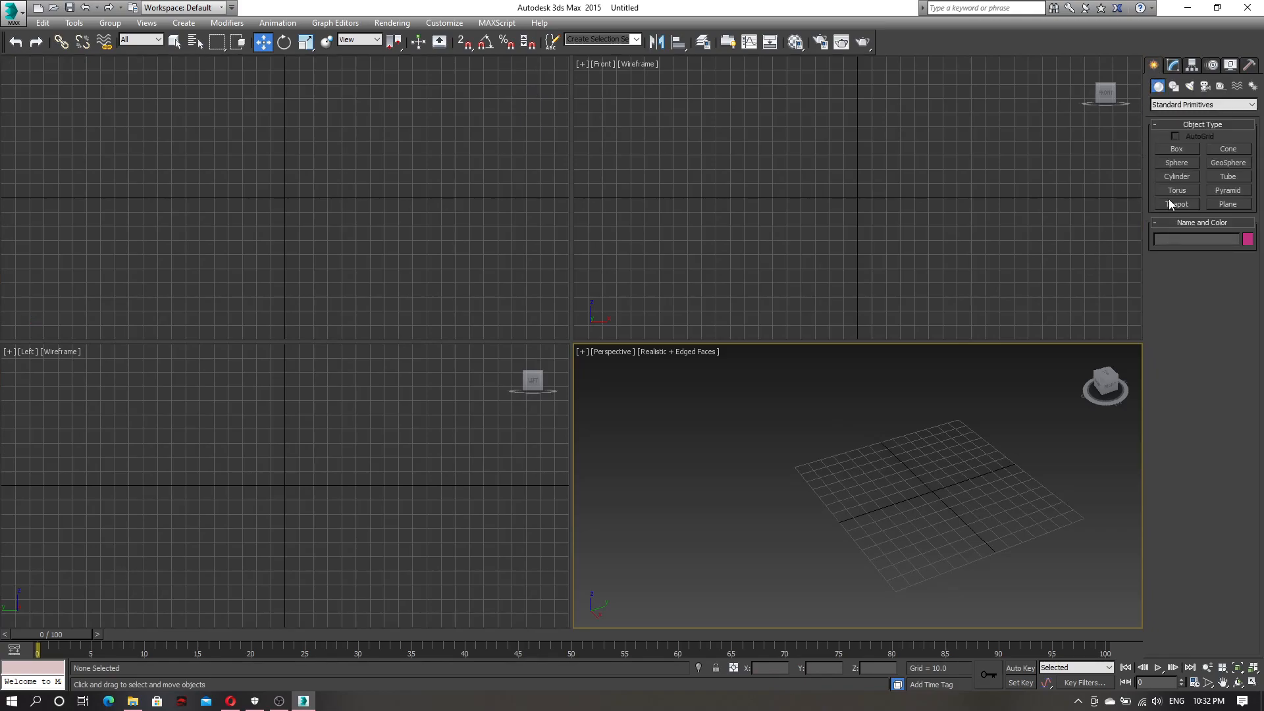
pyautogui.click(1176, 177)
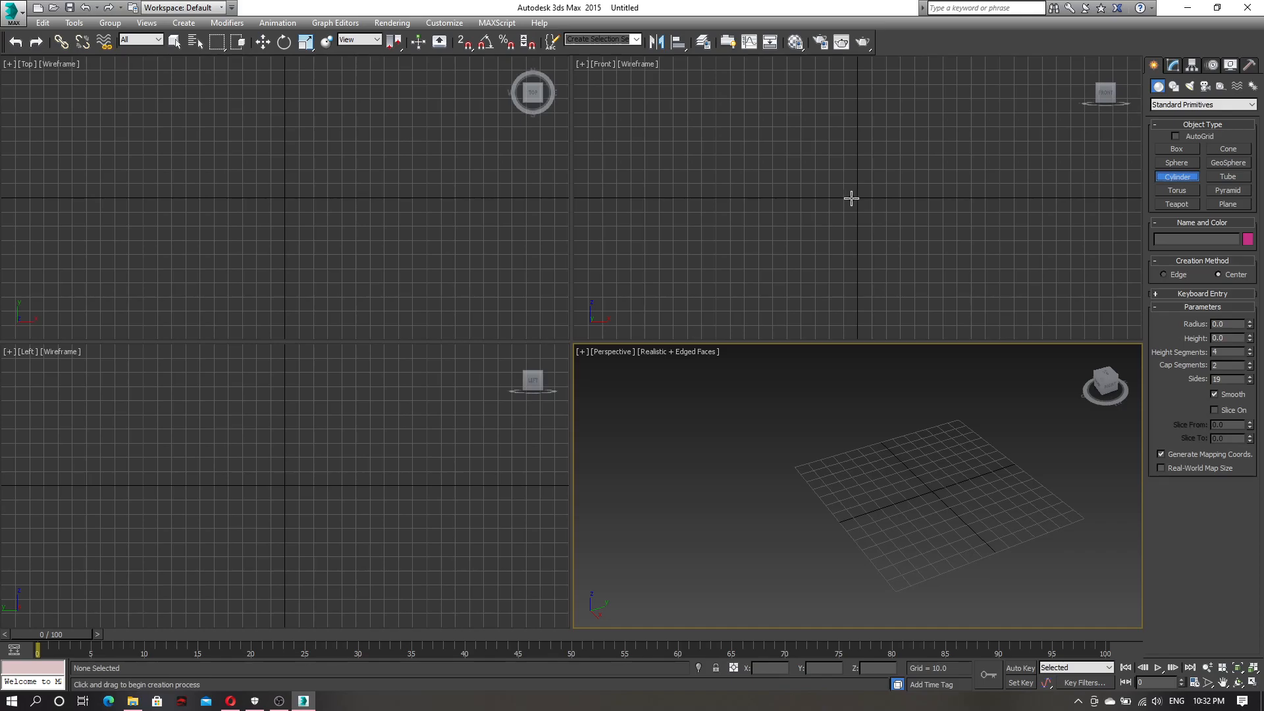
pyautogui.moveTo(283, 197); pyautogui.dragTo(318, 175)
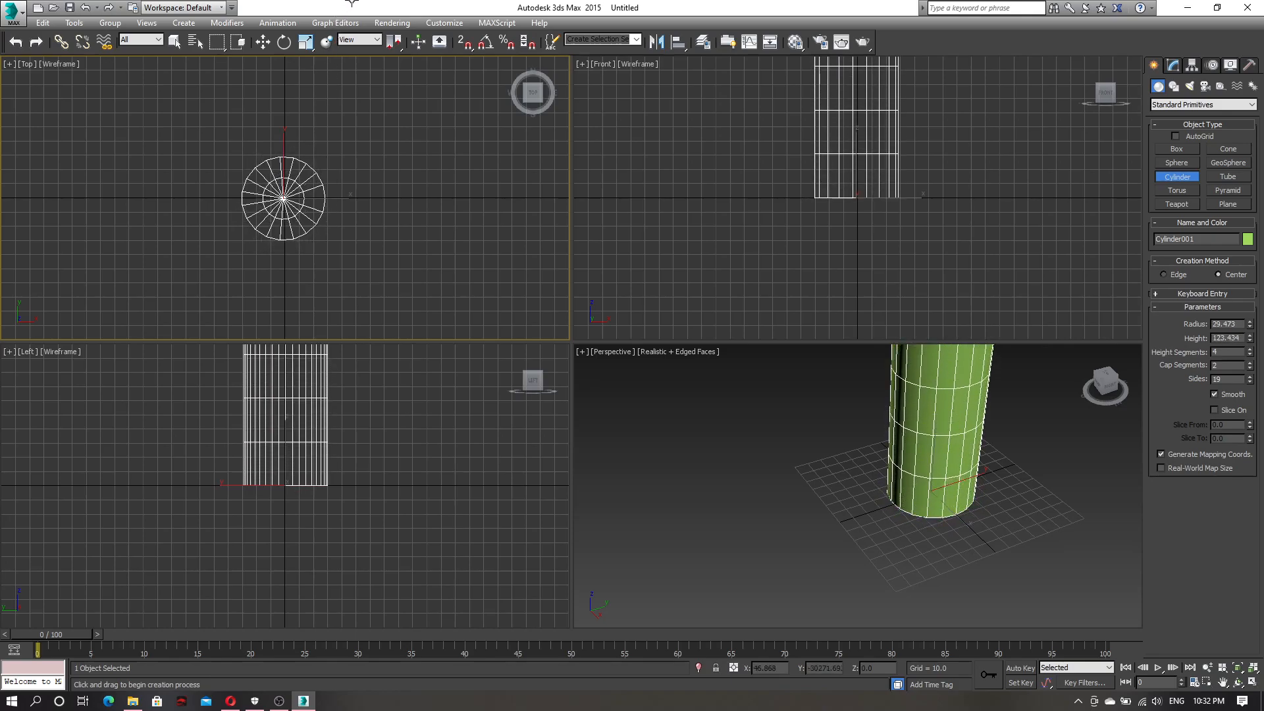
pyautogui.click(802, 461)
pyautogui.moveTo(802, 461); pyautogui.dragTo(803, 551, button='middle')
pyautogui.scroll(-2, 817, 530)
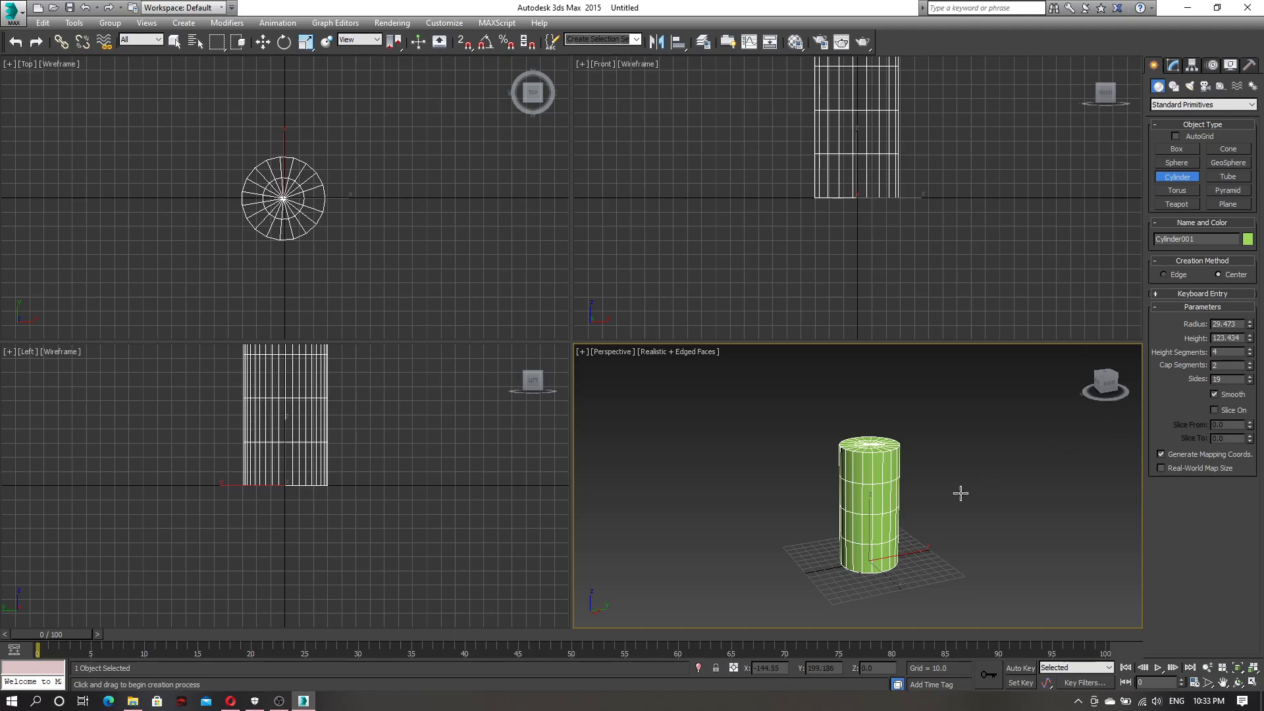
pyautogui.hotkey('alt', 'w')
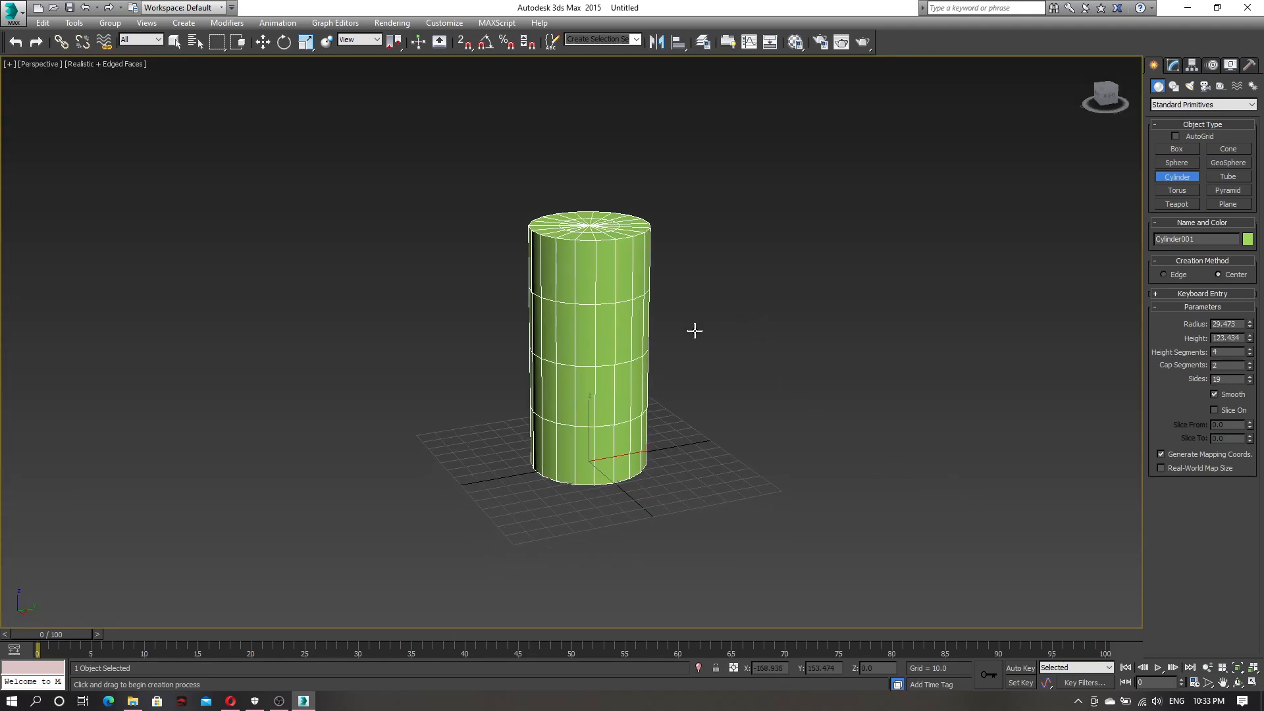
# - Convert the cylinder to an Editable Poly
pyautogui.keyDown('alt'); pyautogui.moveTo(695, 332); pyautogui.dragTo(716, 353, button='middle'); pyautogui.keyUp('alt')
pyautogui.press('w')
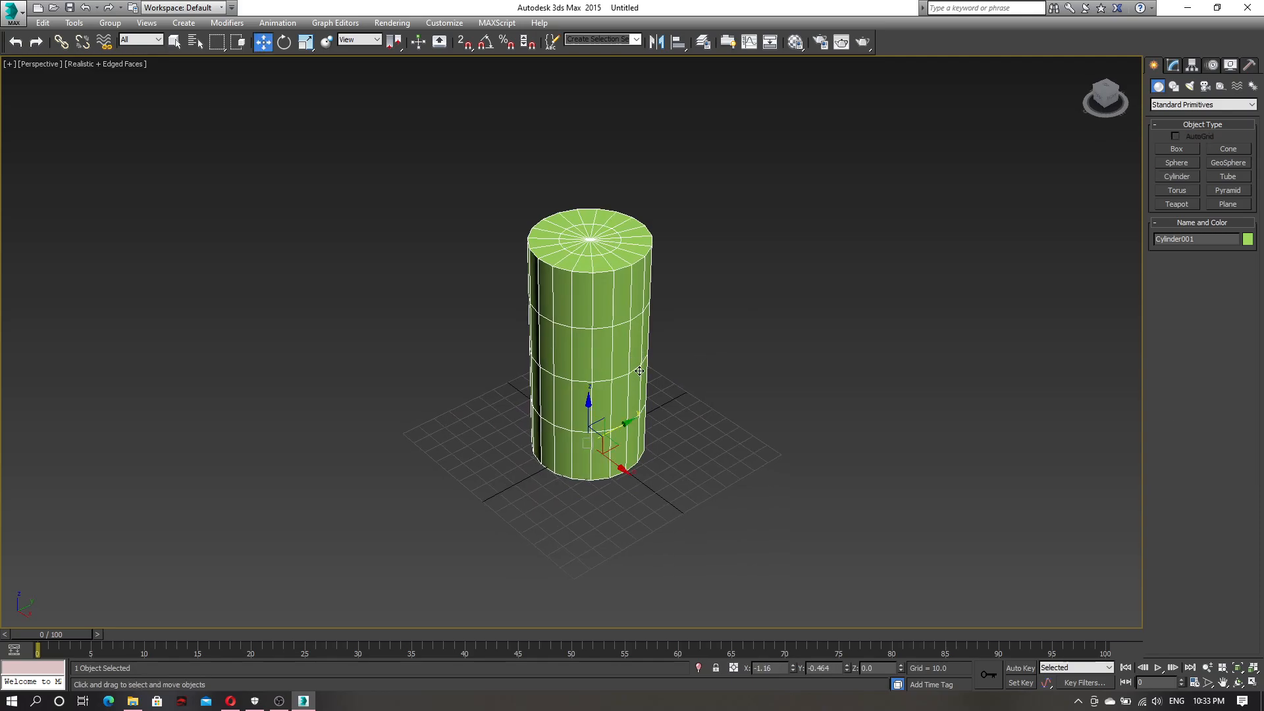
pyautogui.rightClick(627, 391)
pyautogui.moveTo(704, 520)
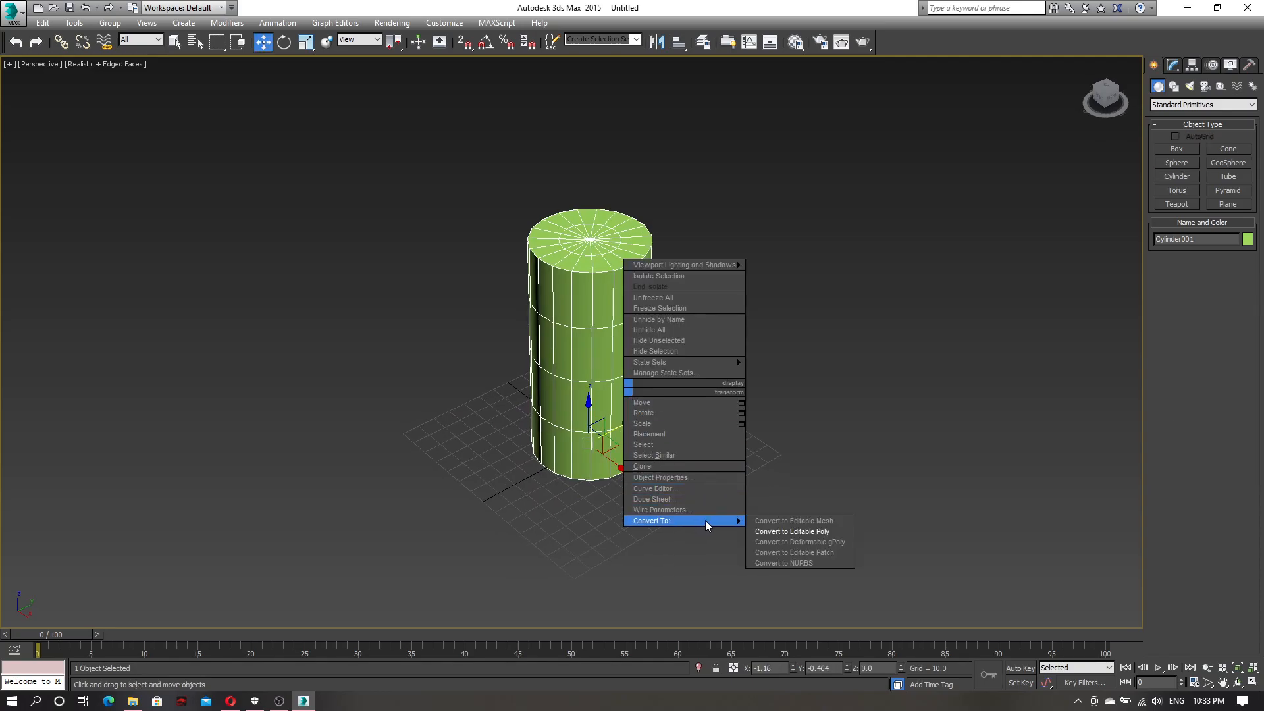
pyautogui.click(789, 527)
pyautogui.keyDown('alt'); pyautogui.moveTo(764, 433); pyautogui.dragTo(666, 405, button='middle'); pyautogui.keyUp('alt')
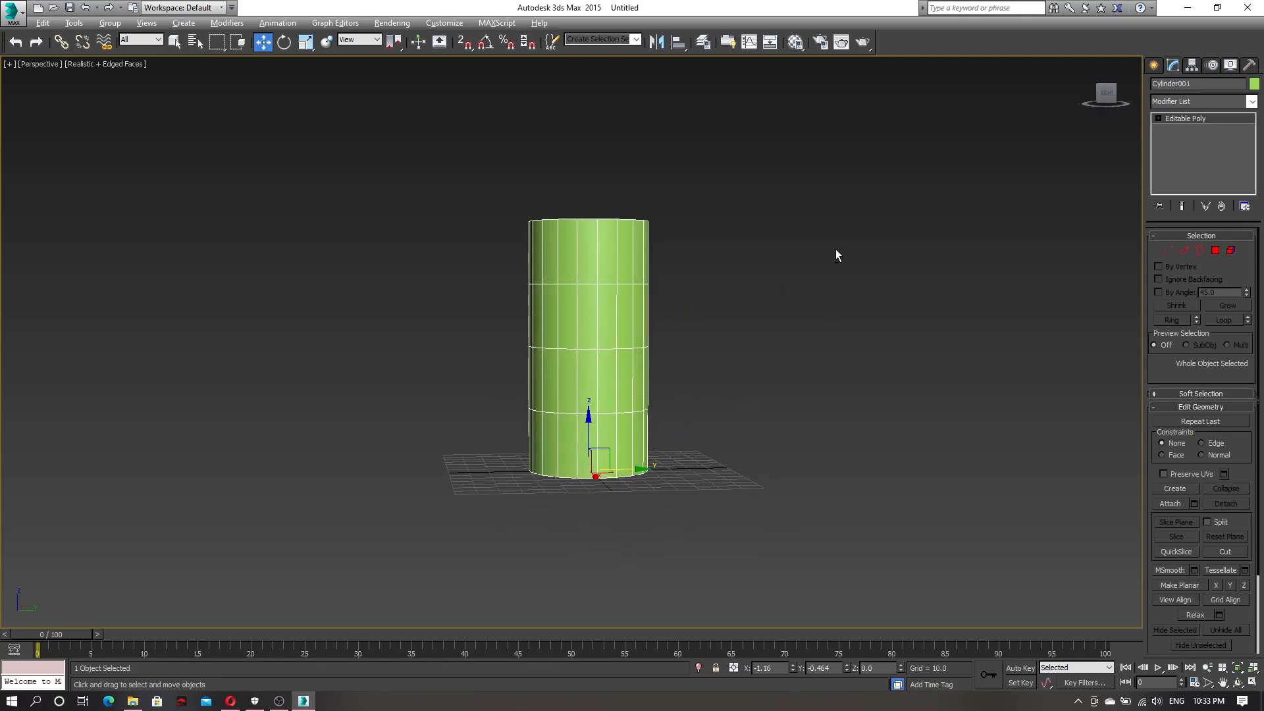
pyautogui.keyDown('alt'); pyautogui.moveTo(836, 255); pyautogui.dragTo(857, 290, button='middle'); pyautogui.keyUp('alt')
pyautogui.moveTo(724, 305)
pyautogui.keyDown('alt'); pyautogui.mouseDown(button='middle')
pyautogui.moveTo(761, 303)
pyautogui.moveTo(722, 322)
pyautogui.moveTo(711, 302)
pyautogui.moveTo(717, 341)
pyautogui.moveTo(699, 290)
pyautogui.moveTo(713, 315)
pyautogui.moveTo(702, 315)
pyautogui.mouseUp(button='middle'); pyautogui.keyUp('alt')
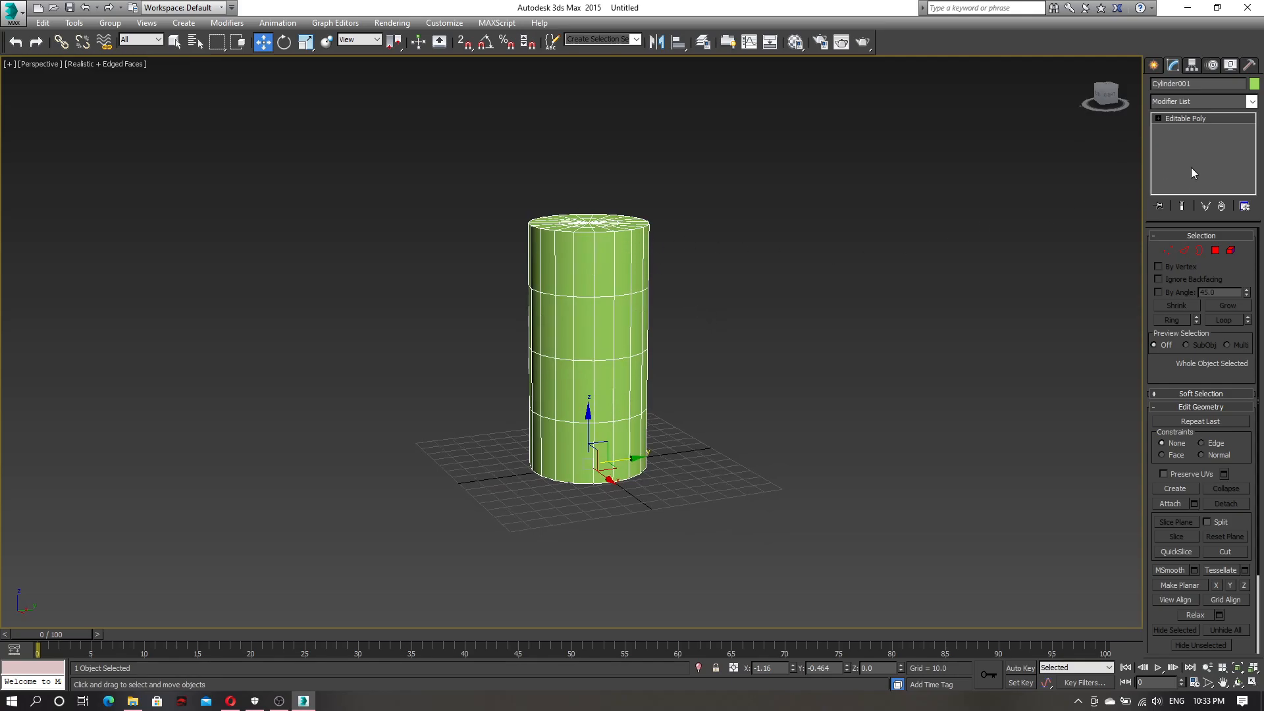
# - At Edge level, select the cylinder's outer top rim loop together with the inner loop on its top cap
pyautogui.click(1157, 120)
pyautogui.click(1179, 139)
pyautogui.keyDown('alt'); pyautogui.moveTo(756, 244); pyautogui.dragTo(635, 301, button='middle'); pyautogui.keyUp('alt')
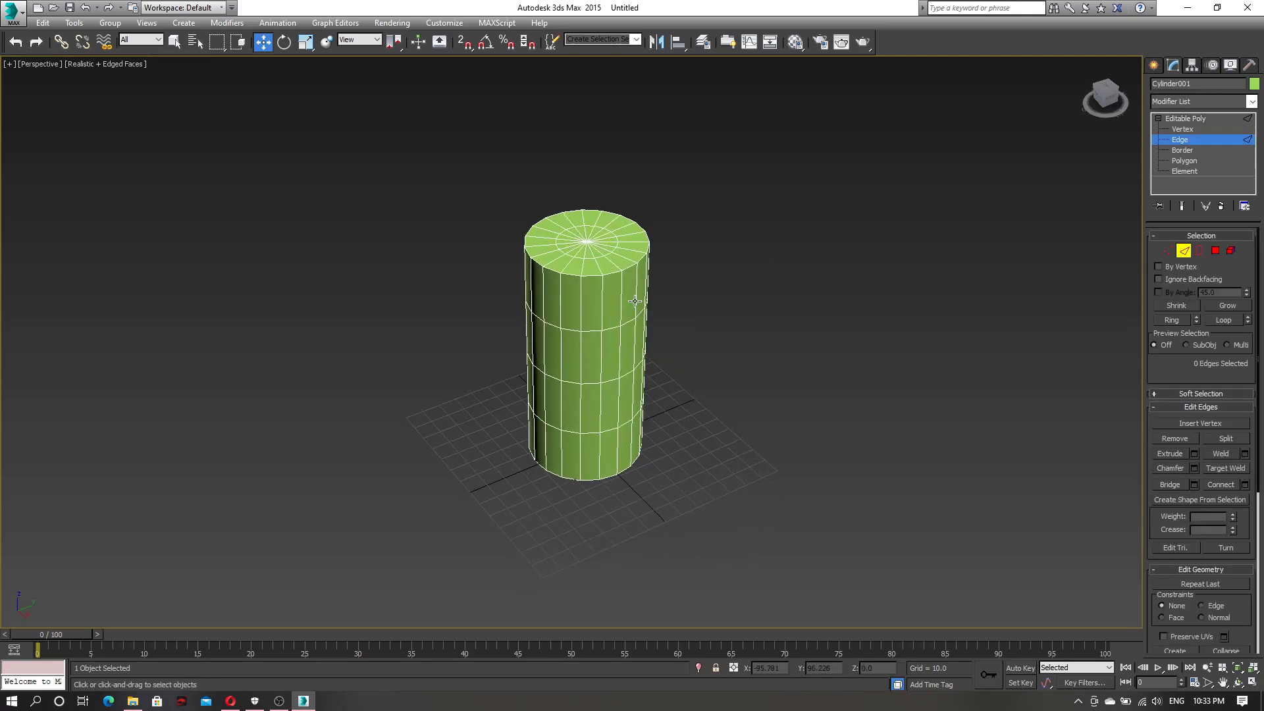
pyautogui.scroll(5, 635, 300)
pyautogui.doubleClick(535, 241)
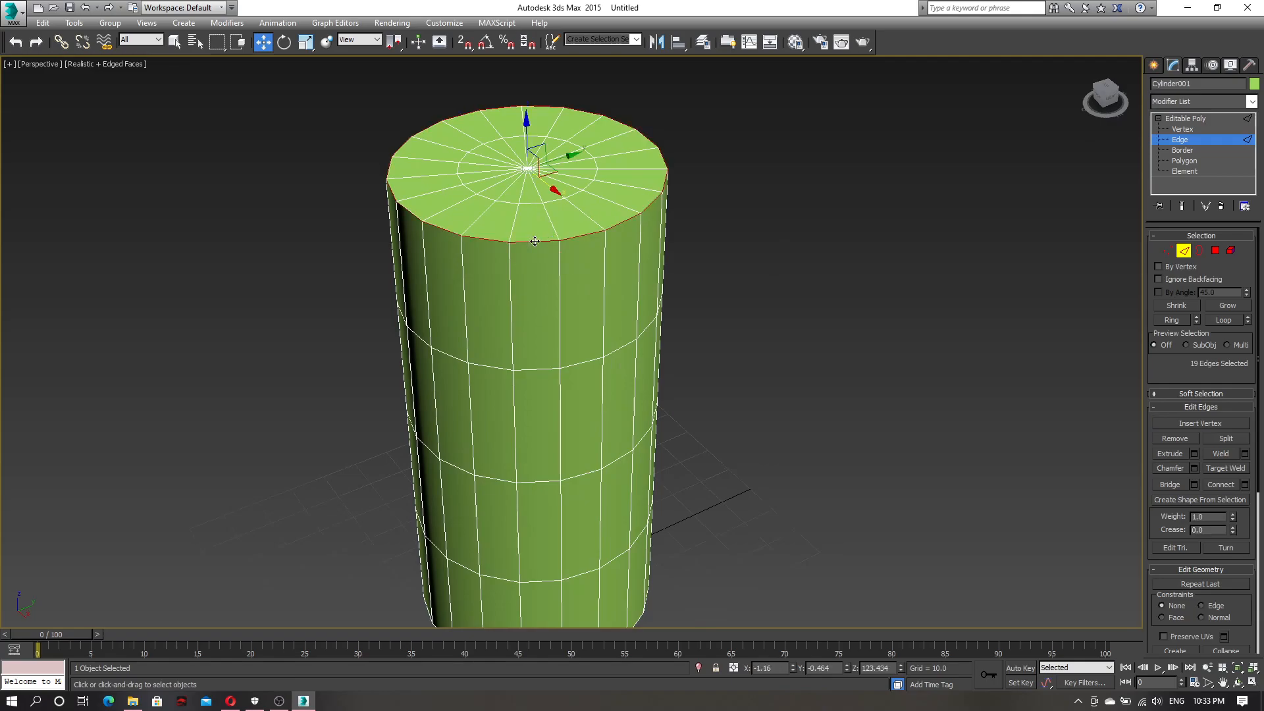
pyautogui.keyDown('ctrl'); pyautogui.doubleClick(528, 202); pyautogui.keyUp('ctrl')
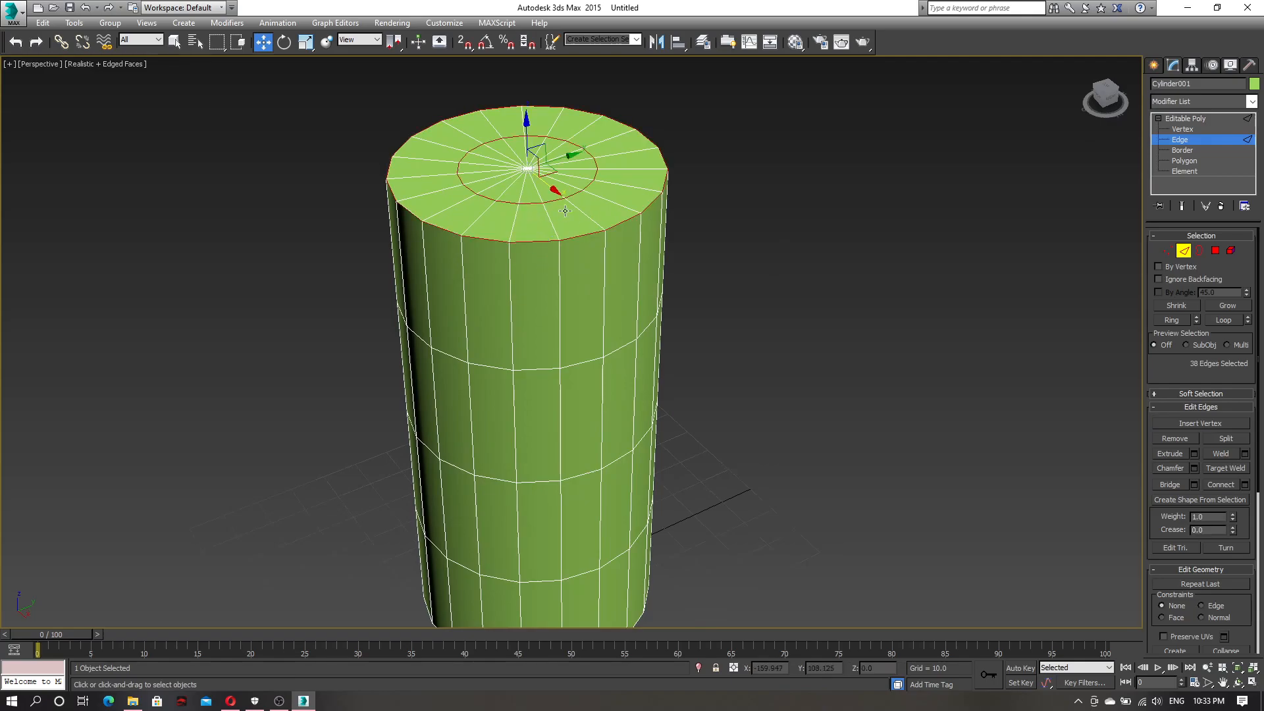
pyautogui.keyDown('alt'); pyautogui.moveTo(568, 240); pyautogui.dragTo(585, 292, button='middle'); pyautogui.keyUp('alt')
# - Try to scale the two selected top edge loops uniformly inward, and undo the scaling
pyautogui.press('r')
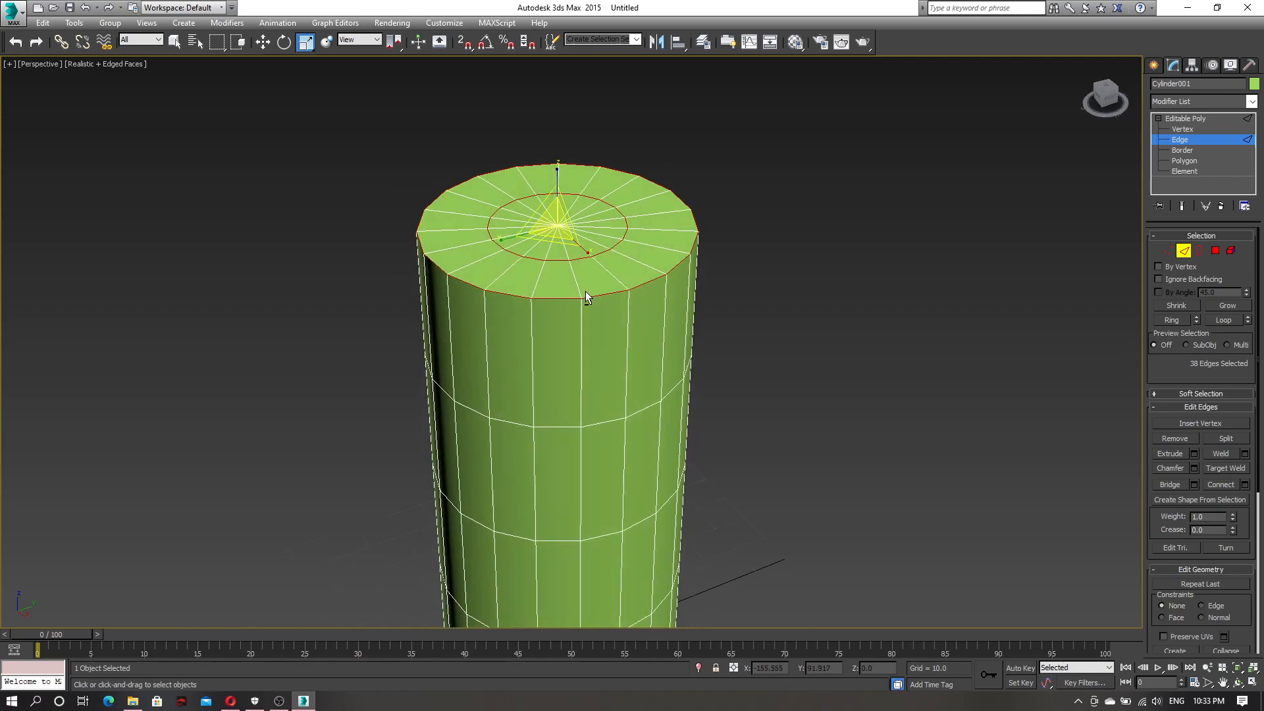
pyautogui.moveTo(550, 235); pyautogui.dragTo(575, 190)
pyautogui.moveTo(717, 340); pyautogui.dragTo(707, 263, button='middle')
pyautogui.keyDown('alt'); pyautogui.moveTo(742, 387); pyautogui.dragTo(732, 354, button='middle'); pyautogui.keyUp('alt')
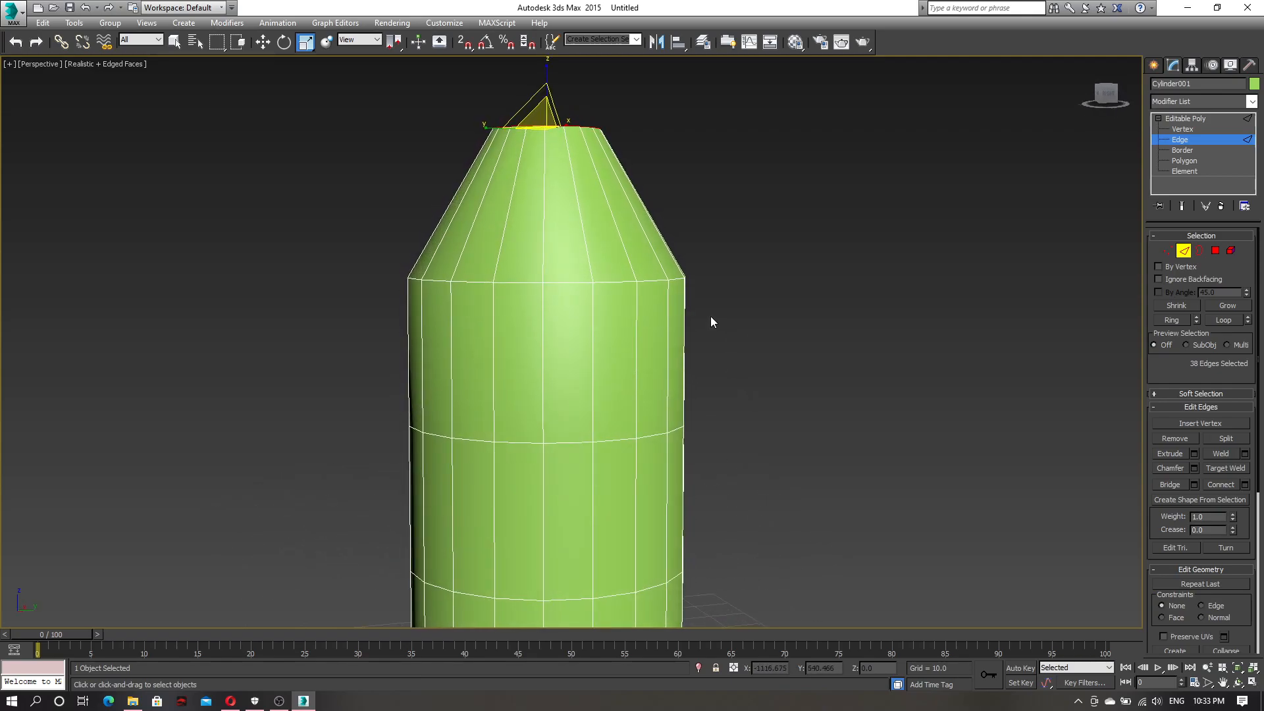
pyautogui.hotkey('ctrl', 'z')
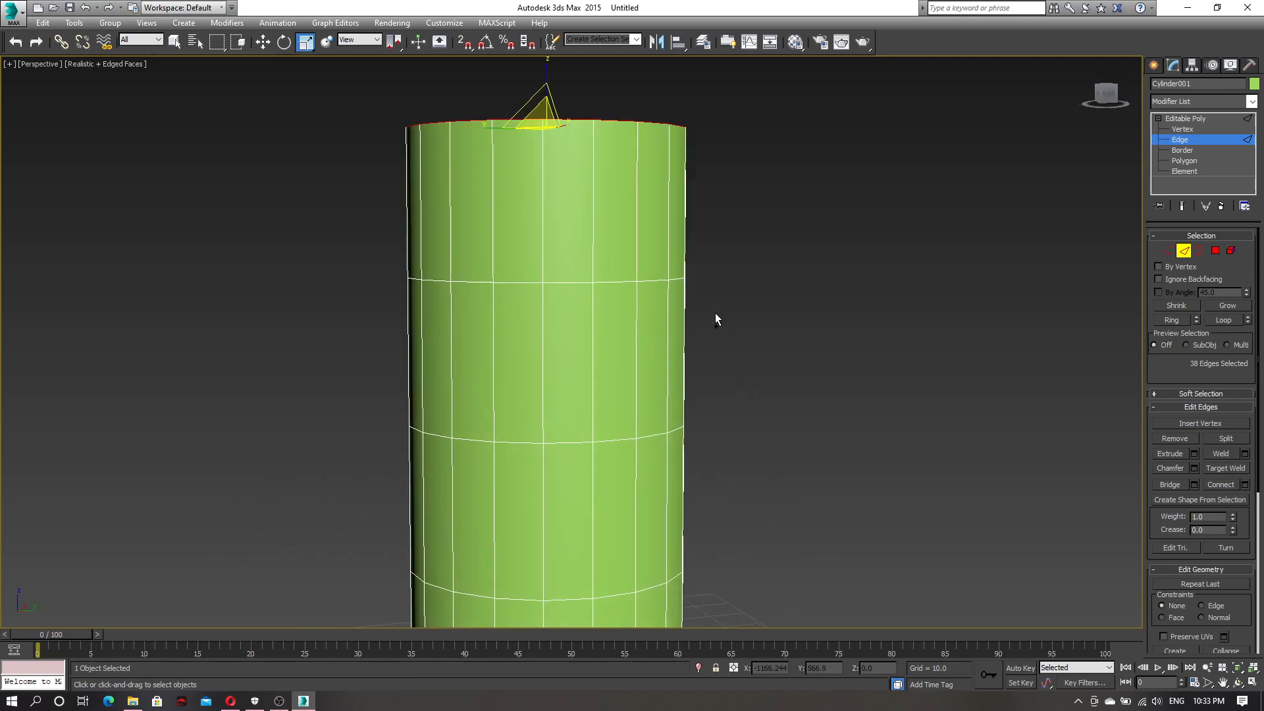
# - Add the side edge loop just below the top rim to the selection and scale all three loops inward into a bottle neck
pyautogui.keyDown('alt'); pyautogui.moveTo(745, 246); pyautogui.dragTo(751, 291, button='middle'); pyautogui.keyUp('alt')
pyautogui.keyDown('ctrl'); pyautogui.doubleClick(528, 333); pyautogui.keyUp('ctrl')
pyautogui.moveTo(543, 260); pyautogui.dragTo(545, 231)
pyautogui.keyDown('alt'); pyautogui.moveTo(699, 359); pyautogui.dragTo(679, 310, button='middle'); pyautogui.keyUp('alt')
pyautogui.scroll(-5, 669, 273)
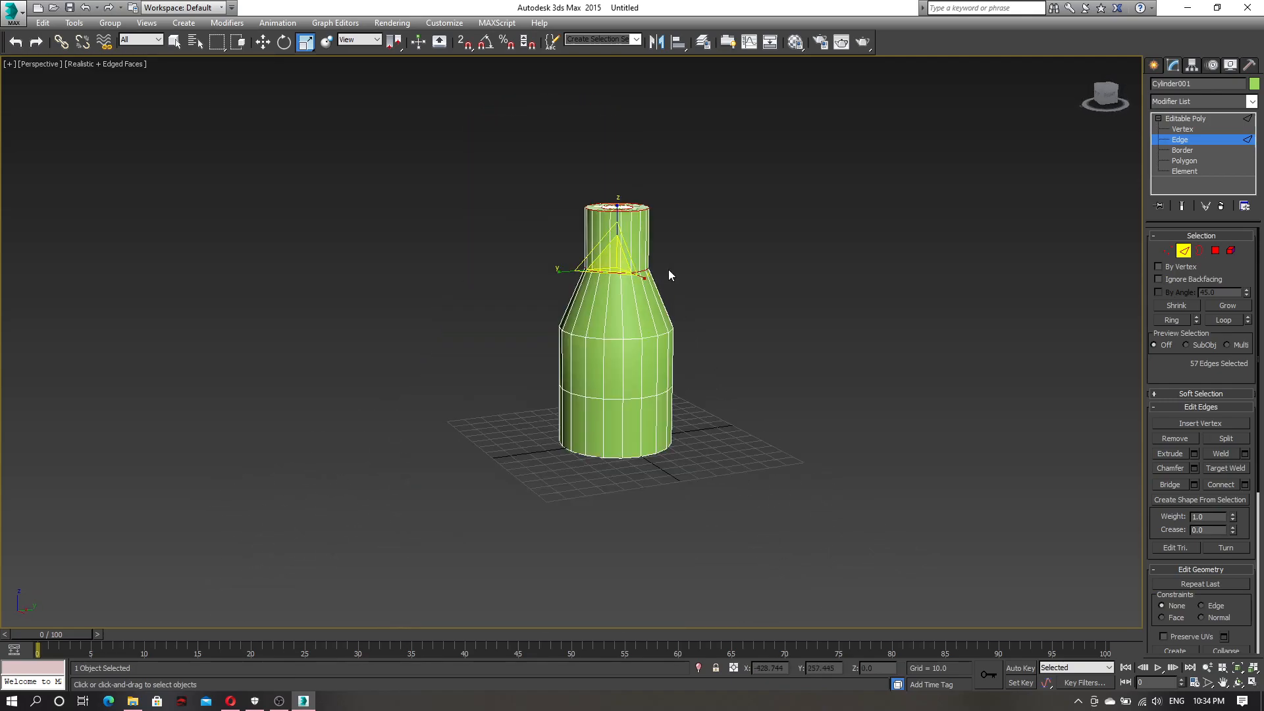
pyautogui.moveTo(699, 354)
pyautogui.keyDown('alt'); pyautogui.mouseDown(button='middle')
pyautogui.moveTo(692, 337)
pyautogui.moveTo(709, 341)
pyautogui.moveTo(697, 344)
pyautogui.mouseUp(button='middle'); pyautogui.keyUp('alt')
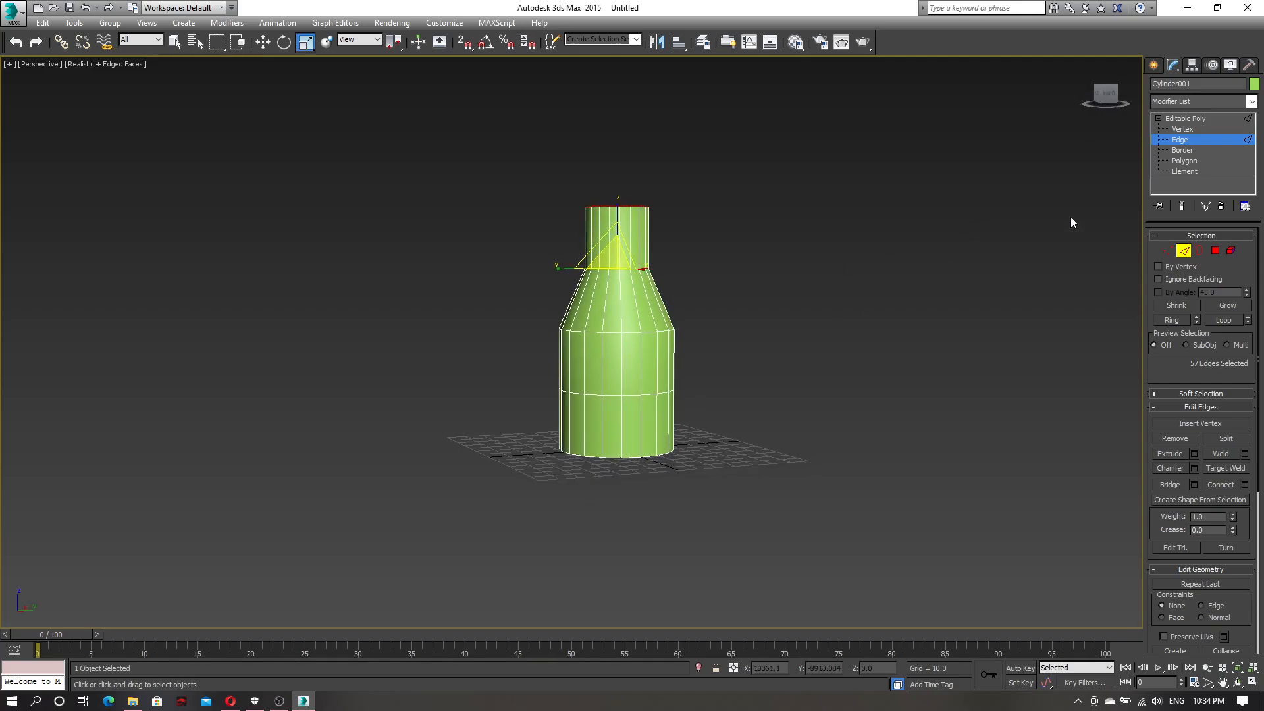
pyautogui.keyDown('alt'); pyautogui.moveTo(945, 249); pyautogui.dragTo(1008, 230, button='middle'); pyautogui.keyUp('alt')
# - At Vertex level, select the vertices from the shoulder ring upward and raise them about 57 units along Z to lengthen the body
pyautogui.click(1167, 129)
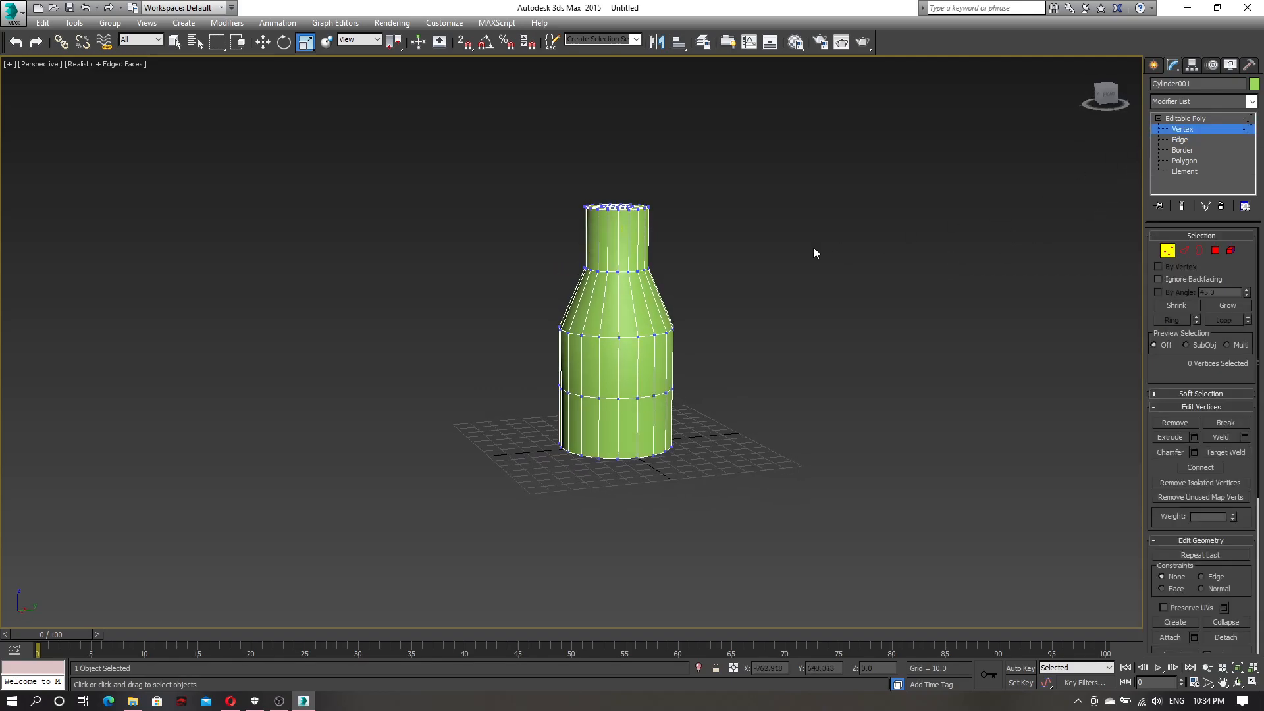
pyautogui.keyDown('alt'); pyautogui.moveTo(832, 322); pyautogui.dragTo(776, 327, button='middle'); pyautogui.keyUp('alt')
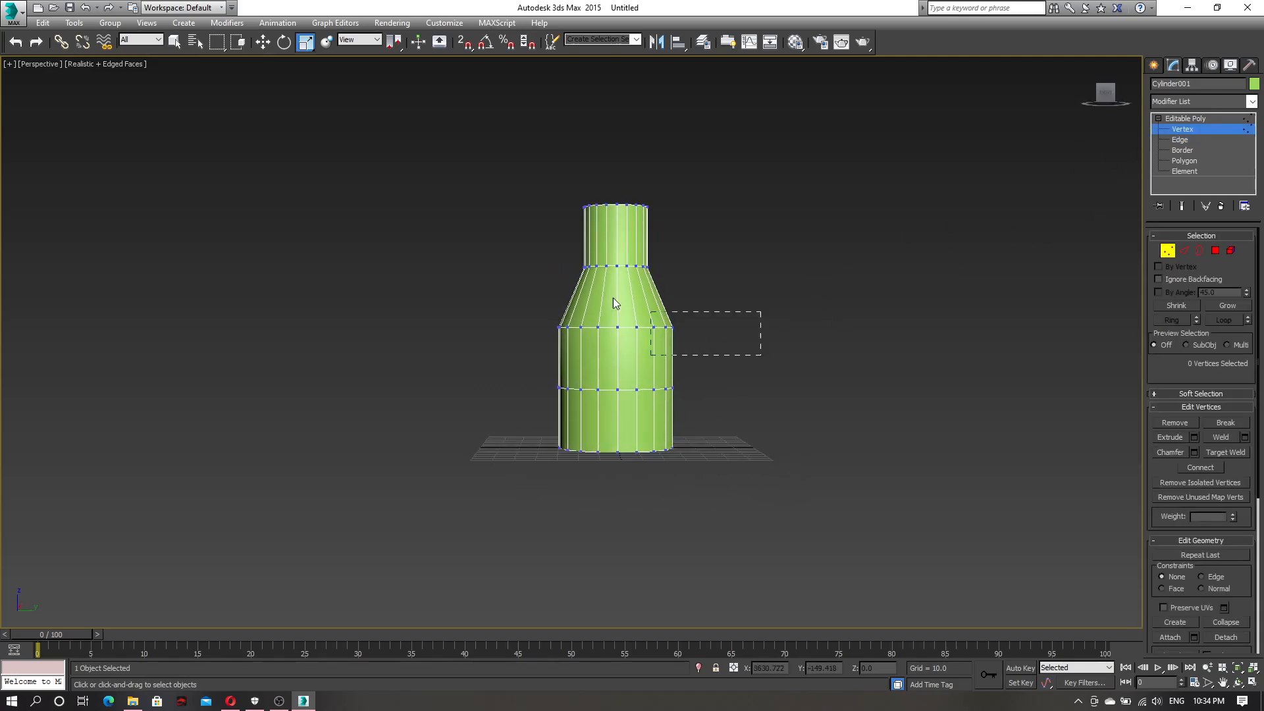
pyautogui.moveTo(479, 162); pyautogui.dragTo(479, 162)
pyautogui.scroll(-5, 531, 175)
pyautogui.moveTo(601, 227); pyautogui.dragTo(697, 412, button='middle')
pyautogui.scroll(2, 696, 411)
pyautogui.press('w')
pyautogui.moveTo(641, 330); pyautogui.dragTo(636, 277)
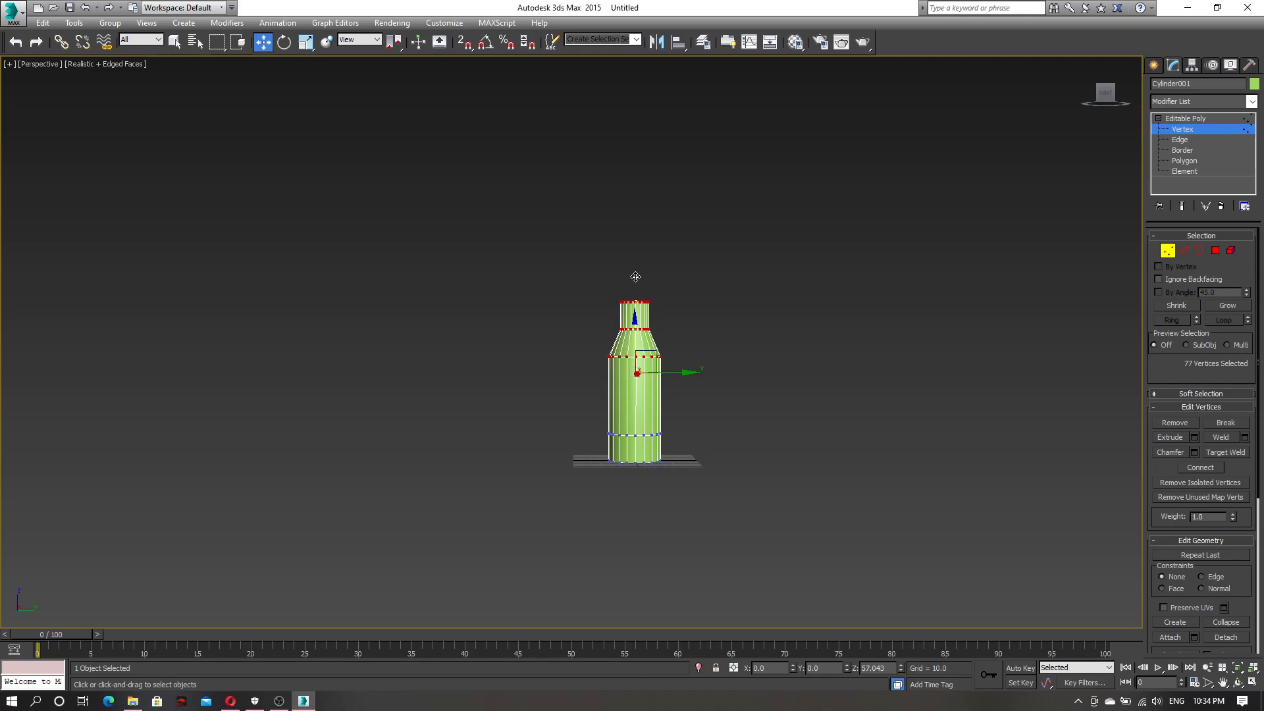
pyautogui.moveTo(711, 268)
pyautogui.keyDown('alt'); pyautogui.mouseDown(button='middle')
pyautogui.moveTo(716, 287)
pyautogui.moveTo(705, 280)
pyautogui.mouseUp(button='middle'); pyautogui.keyUp('alt')
pyautogui.scroll(3, 706, 281)
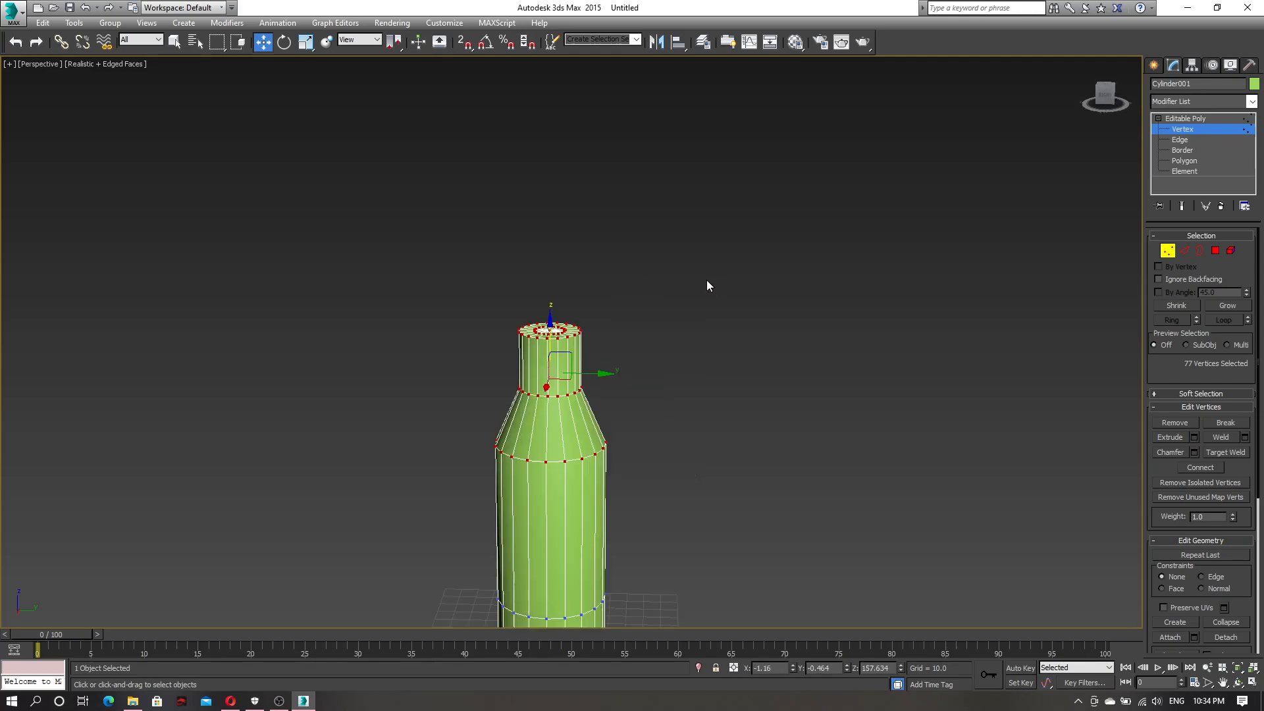
pyautogui.scroll(-1, 643, 300)
pyautogui.moveTo(623, 321); pyautogui.dragTo(762, 280, button='middle')
# - Return to Edge level and scale the selected neck loops slightly narrower
pyautogui.click(1179, 141)
pyautogui.keyDown('alt'); pyautogui.moveTo(832, 254); pyautogui.dragTo(849, 284, button='middle'); pyautogui.keyUp('alt')
pyautogui.keyDown('alt'); pyautogui.moveTo(787, 334); pyautogui.dragTo(704, 333, button='middle'); pyautogui.keyUp('alt')
pyautogui.press('r')
pyautogui.moveTo(651, 353); pyautogui.dragTo(649, 347)
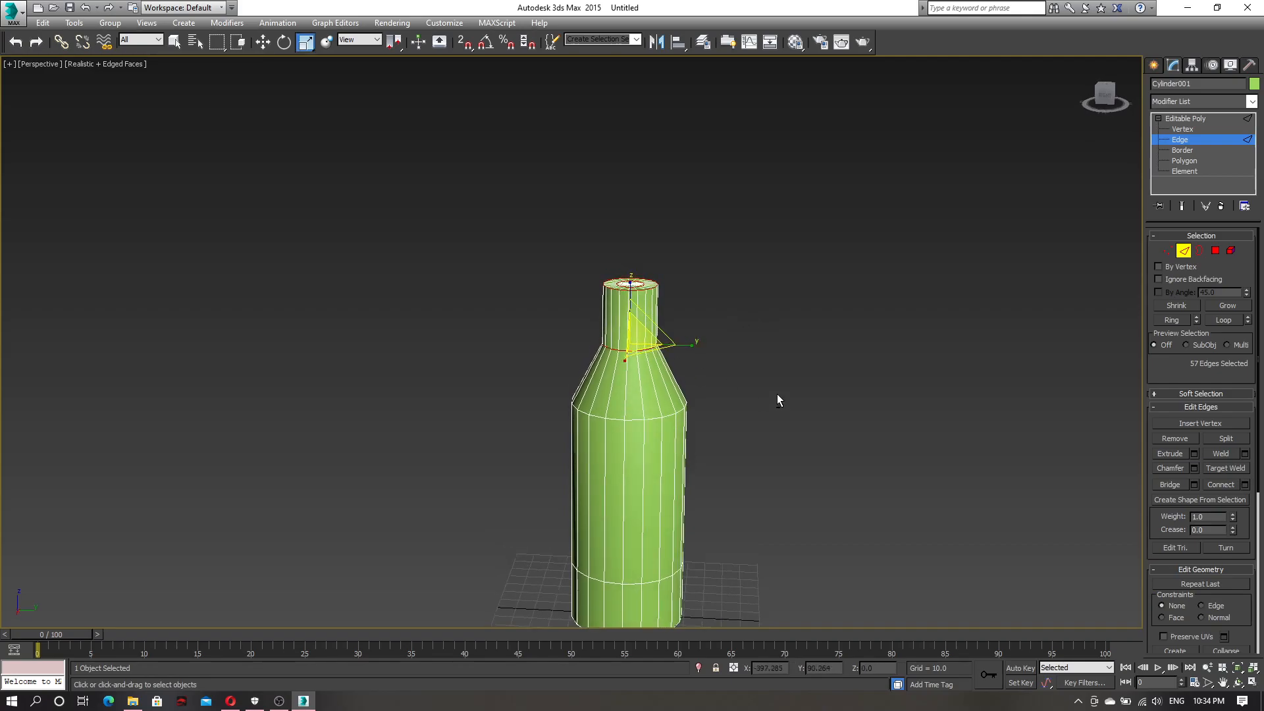
pyautogui.keyDown('alt'); pyautogui.moveTo(777, 395); pyautogui.dragTo(776, 381, button='middle'); pyautogui.keyUp('alt')
# - At Vertex level, select the bottle's top vertices and raise them to about 221.8 in Z to lengthen the neck
pyautogui.click(1179, 130)
pyautogui.moveTo(795, 228); pyautogui.dragTo(531, 313)
pyautogui.press('w')
pyautogui.moveTo(631, 239); pyautogui.dragTo(633, 154)
pyautogui.moveTo(772, 325); pyautogui.dragTo(782, 302, button='middle')
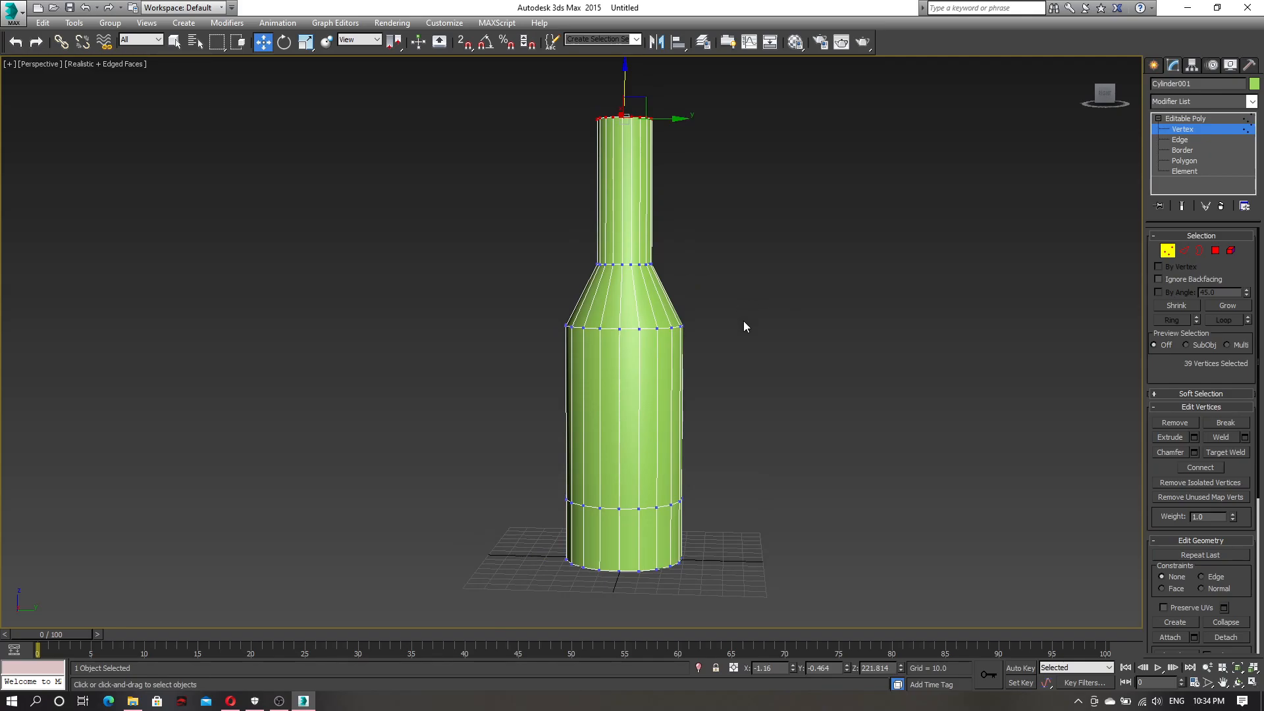
pyautogui.keyDown('alt'); pyautogui.moveTo(777, 309); pyautogui.dragTo(697, 275, button='middle'); pyautogui.keyUp('alt')
pyautogui.scroll(4, 666, 272)
pyautogui.scroll(-2, 689, 312)
pyautogui.moveTo(718, 396)
pyautogui.mouseDown(button='middle')
pyautogui.moveTo(745, 350)
pyautogui.moveTo(728, 387)
pyautogui.mouseUp(button='middle')
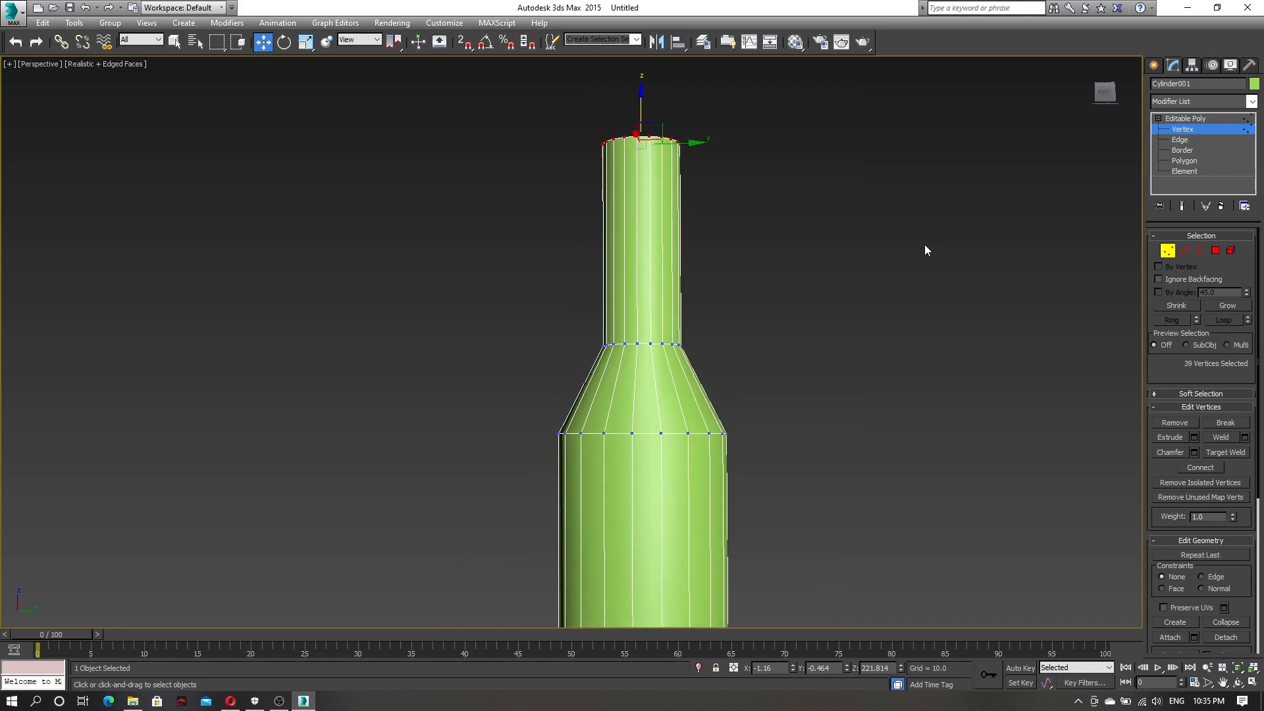
# - At Edge level, chamfer the edge loop at the base of the neck with an amount of 3.392 and 2 segments
pyautogui.click(1189, 139)
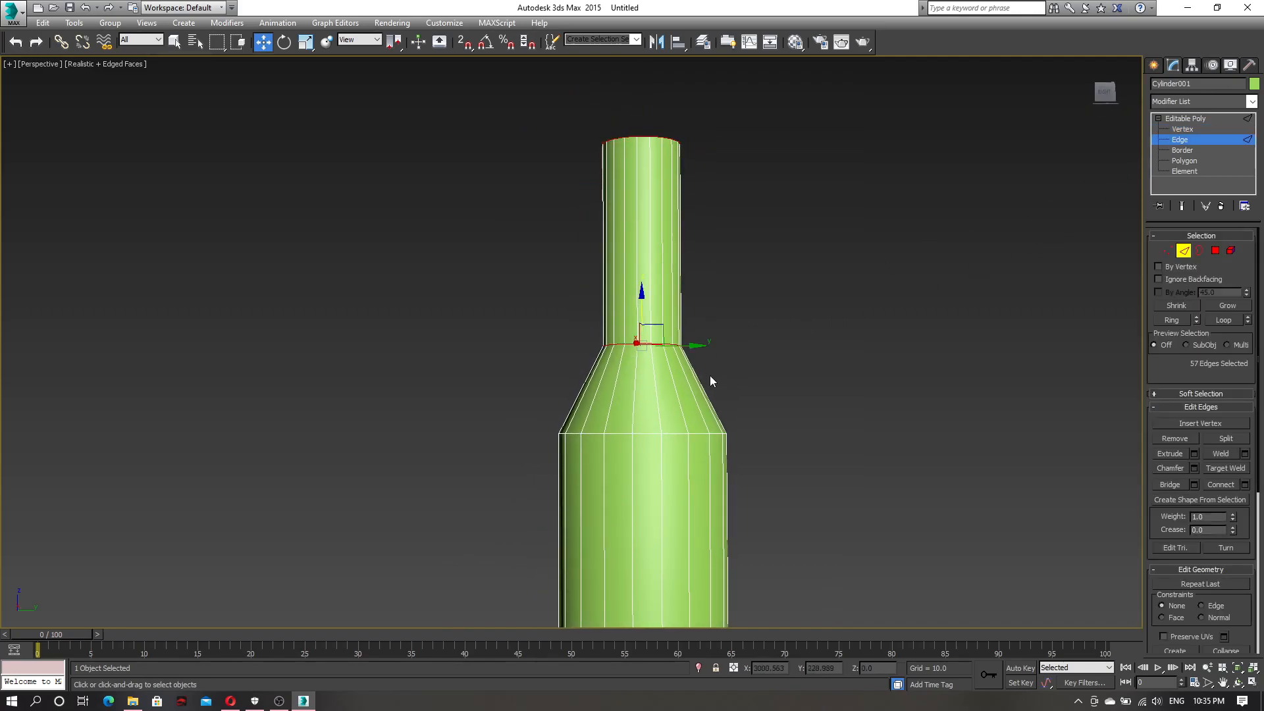
pyautogui.keyDown('alt'); pyautogui.moveTo(778, 408); pyautogui.dragTo(752, 359, button='middle'); pyautogui.keyUp('alt')
pyautogui.click(782, 306)
pyautogui.doubleClick(629, 347)
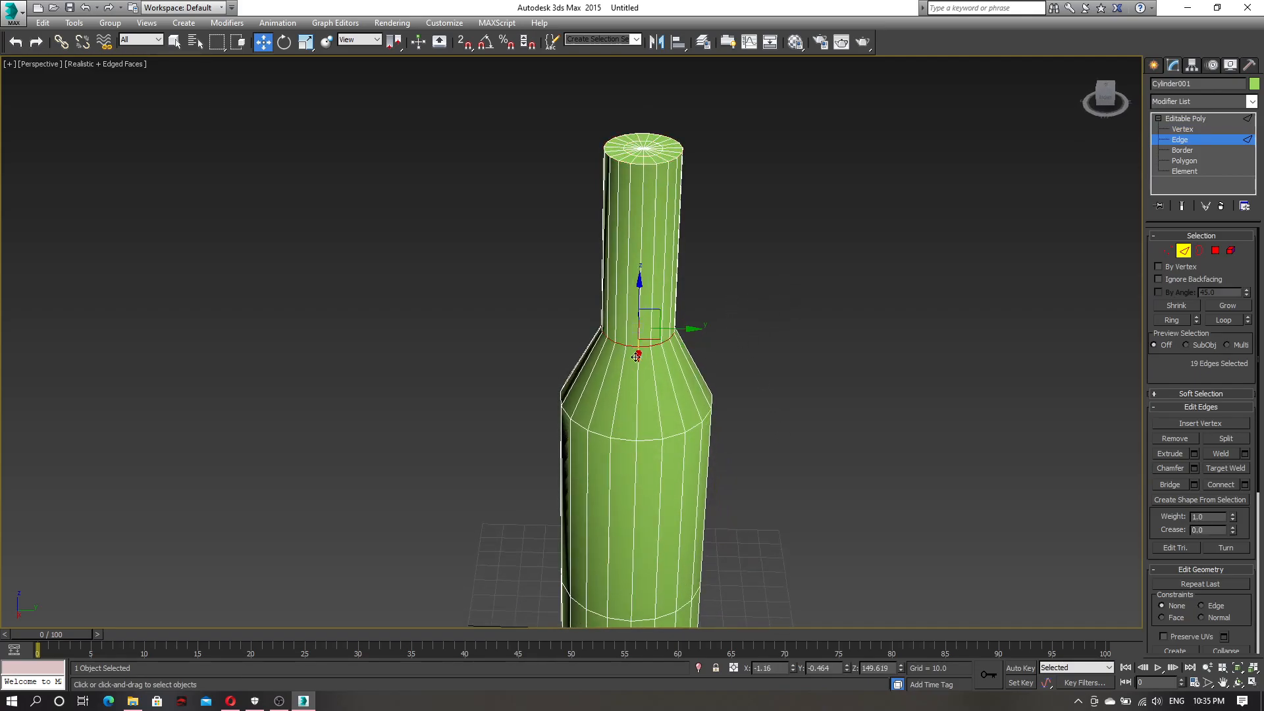
pyautogui.keyDown('alt'); pyautogui.moveTo(826, 393); pyautogui.dragTo(789, 386, button='middle'); pyautogui.keyUp('alt')
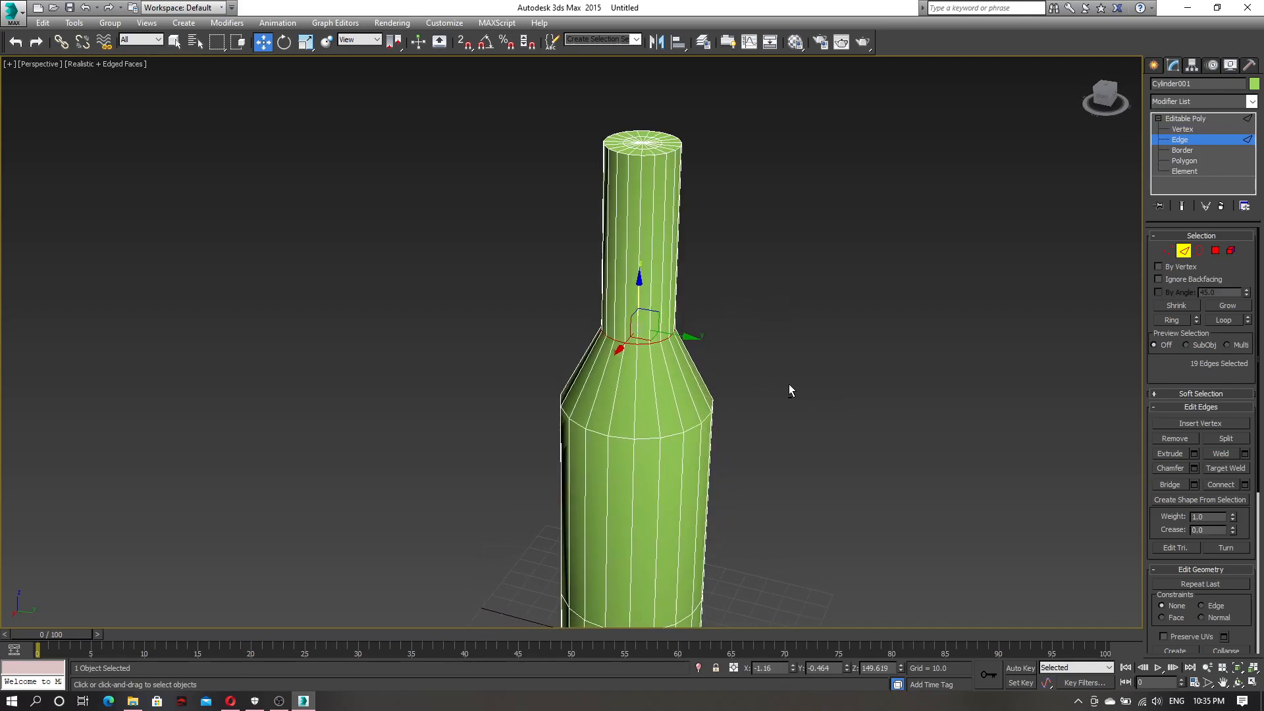
pyautogui.click(1194, 468)
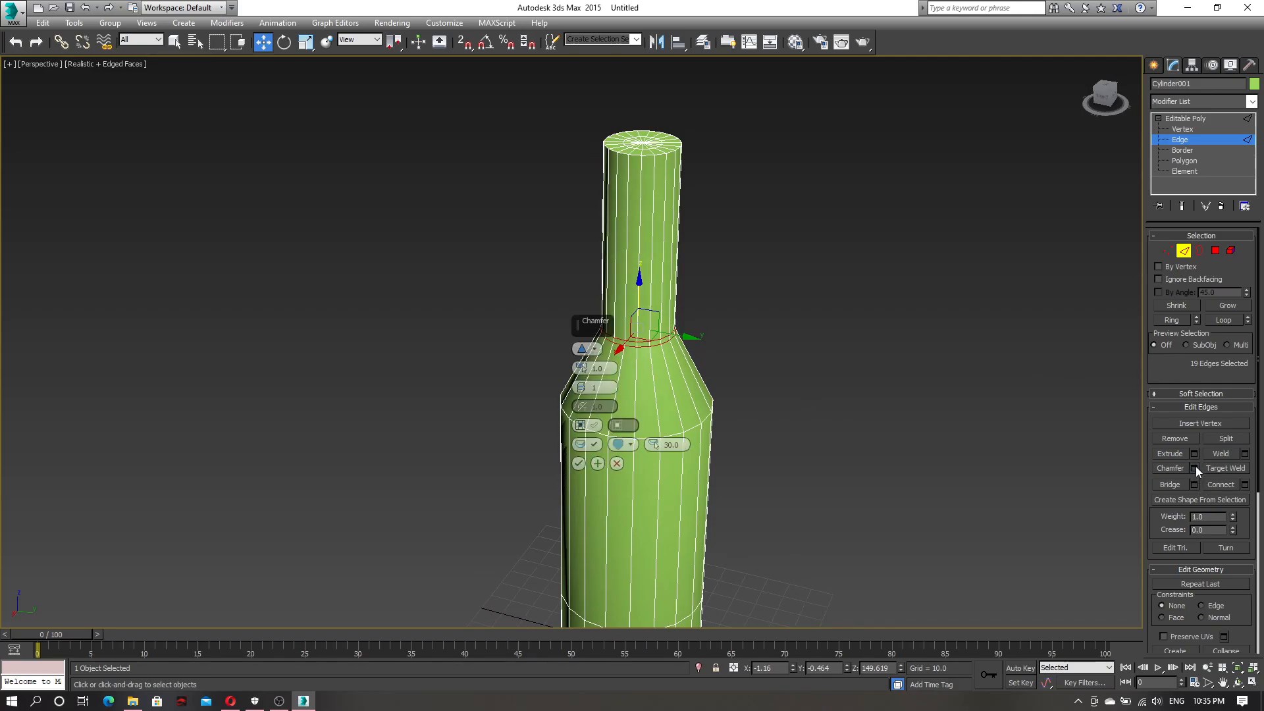
pyautogui.scroll(3, 741, 449)
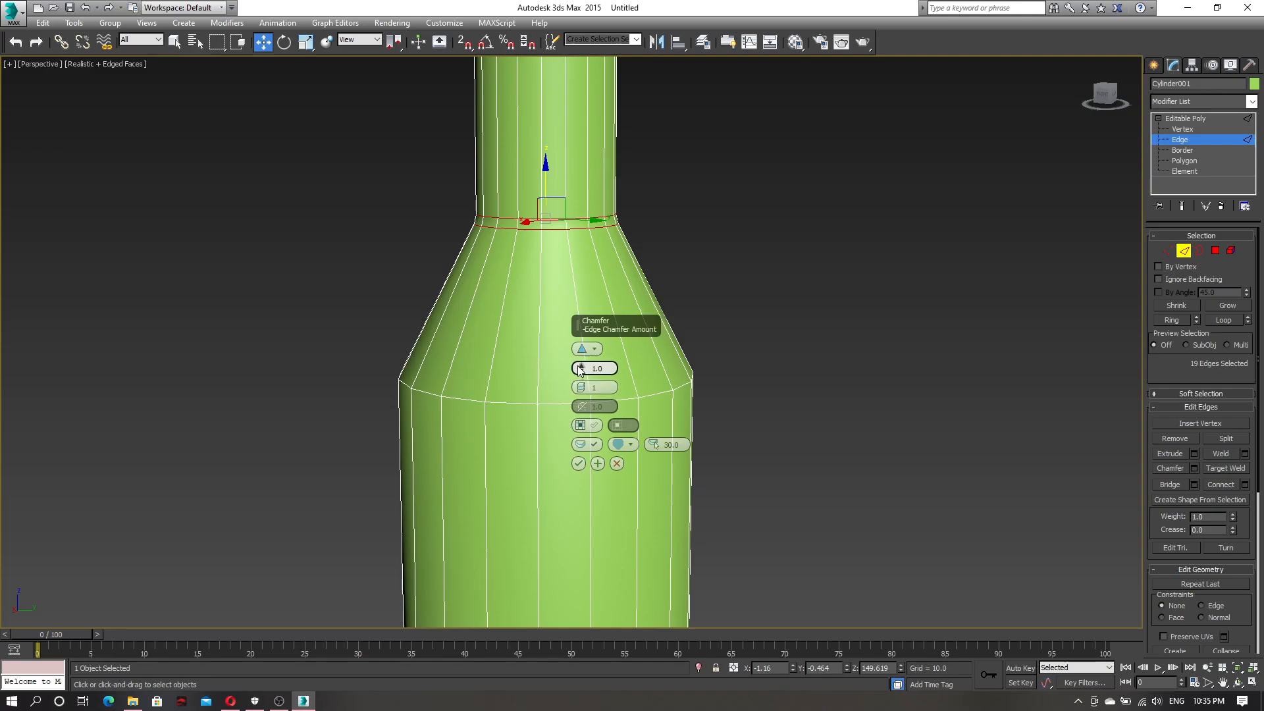
pyautogui.moveTo(581, 366); pyautogui.dragTo(585, 347)
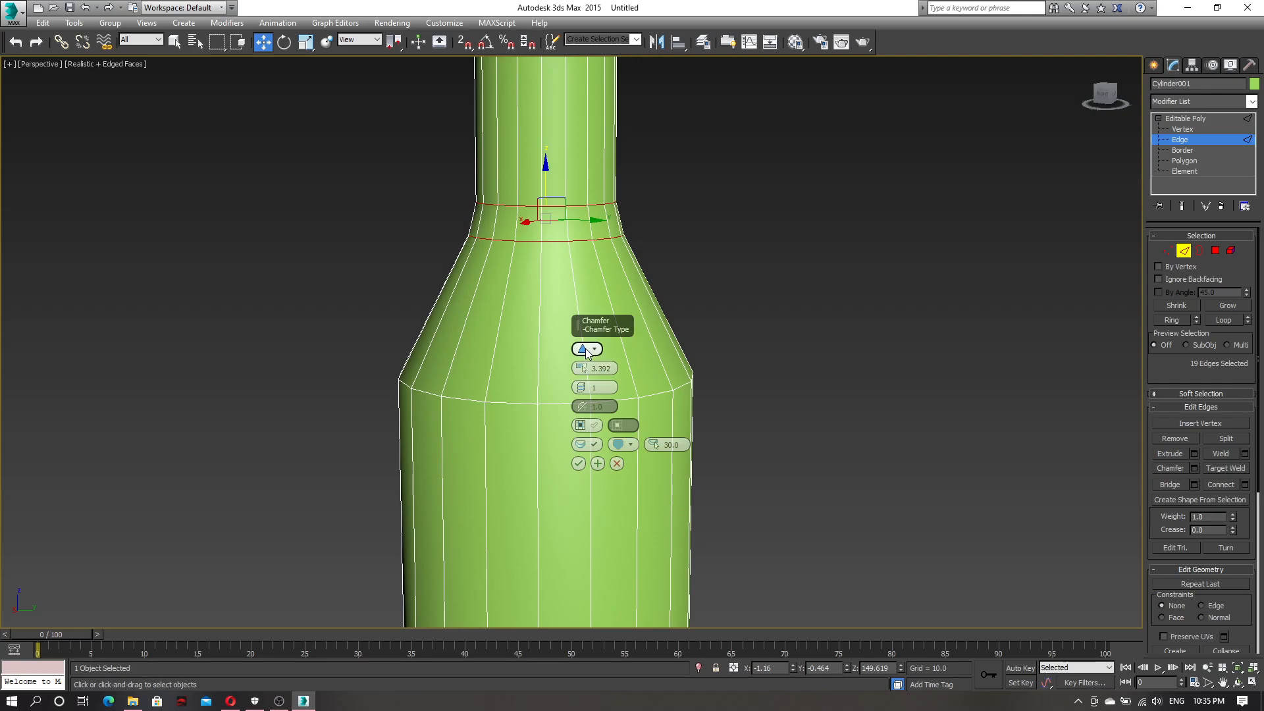
pyautogui.click(581, 385)
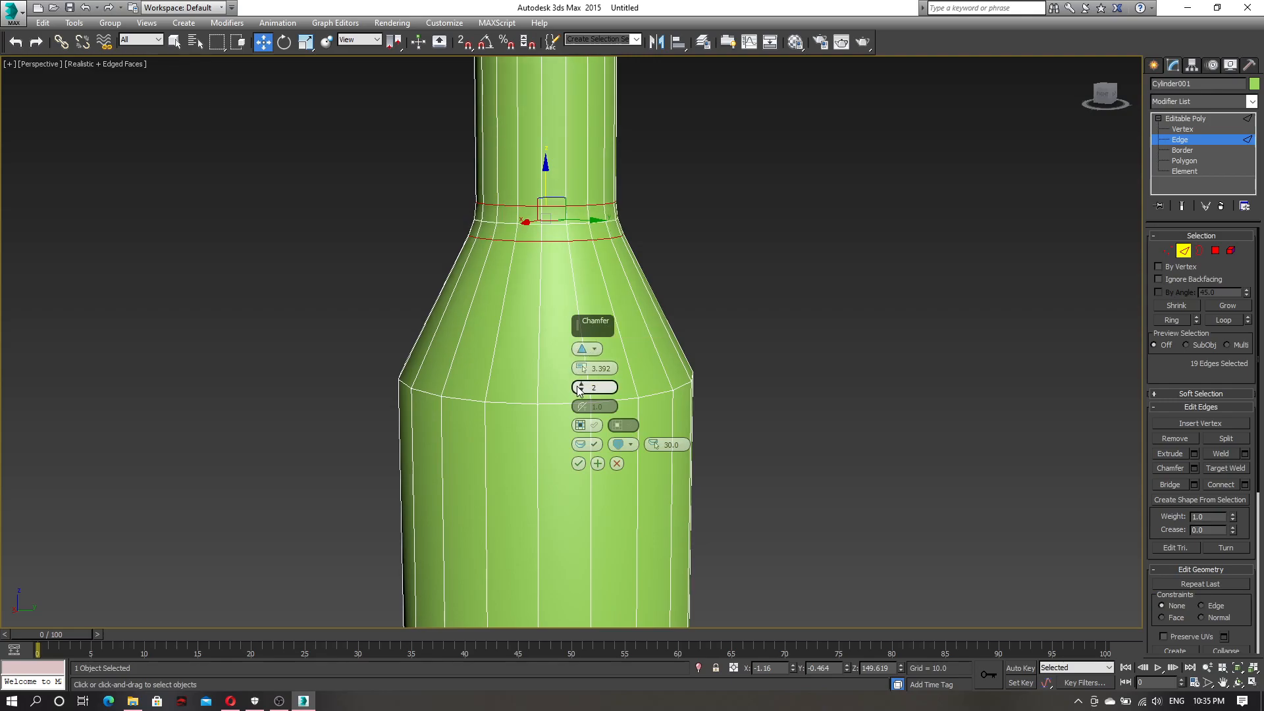
pyautogui.moveTo(713, 260)
pyautogui.keyDown('alt'); pyautogui.mouseDown(button='middle')
pyautogui.moveTo(750, 282)
pyautogui.moveTo(869, 244)
pyautogui.moveTo(805, 274)
pyautogui.moveTo(731, 246)
pyautogui.moveTo(731, 261)
pyautogui.mouseUp(button='middle'); pyautogui.keyUp('alt')
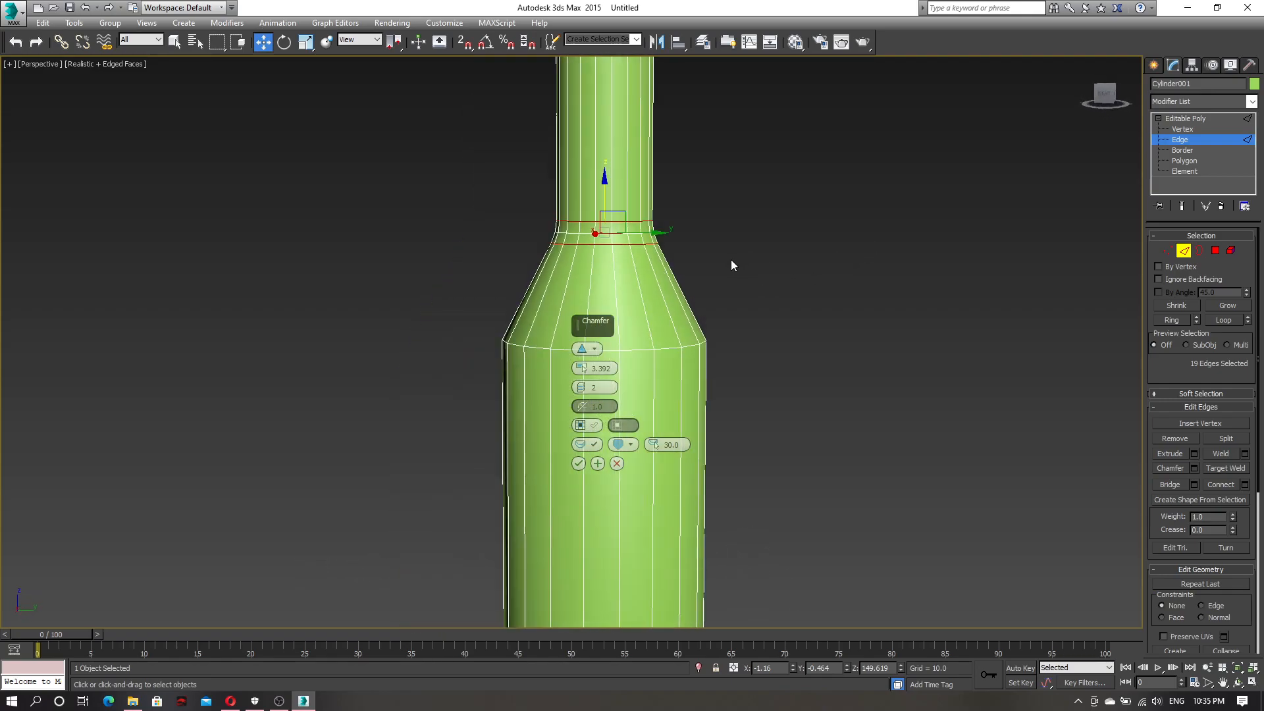
pyautogui.click(578, 464)
# - Chamfer the shoulder loop and the bottom rim loop together with an amount of 3.392 and 2 segments
pyautogui.moveTo(736, 432); pyautogui.dragTo(778, 305, button='middle')
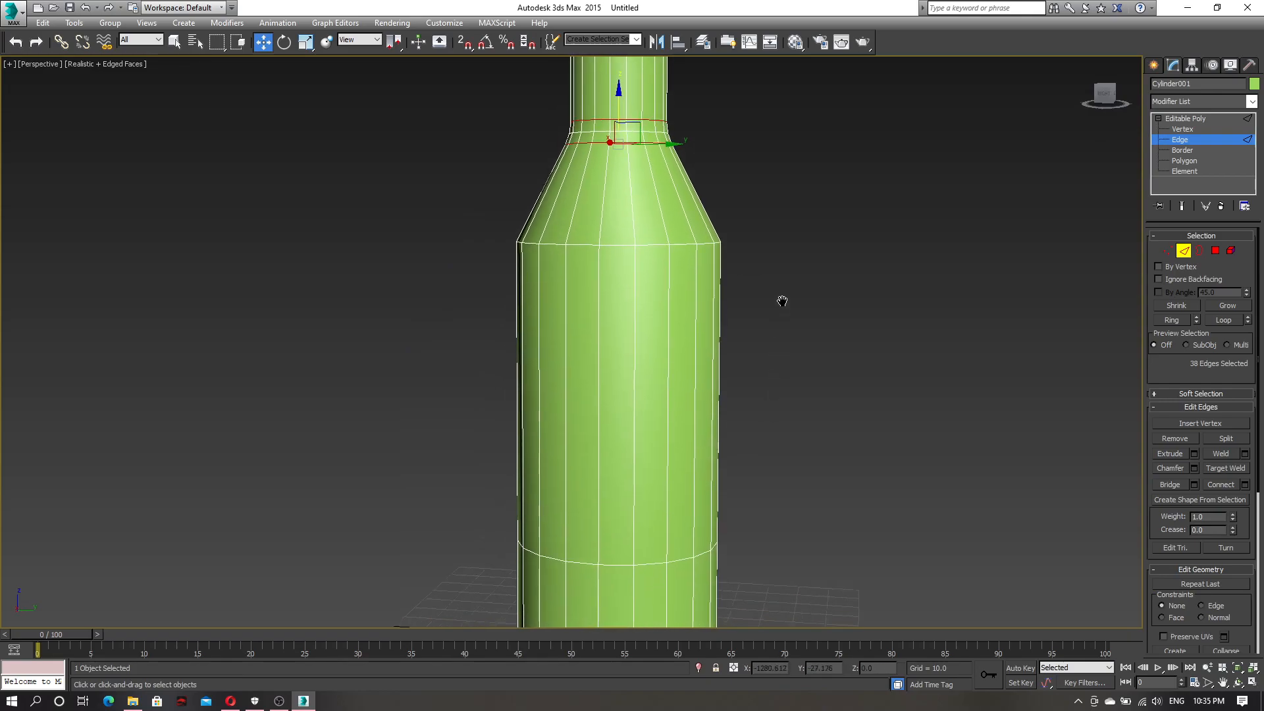
pyautogui.scroll(-2, 760, 366)
pyautogui.moveTo(736, 488); pyautogui.dragTo(734, 466, button='middle')
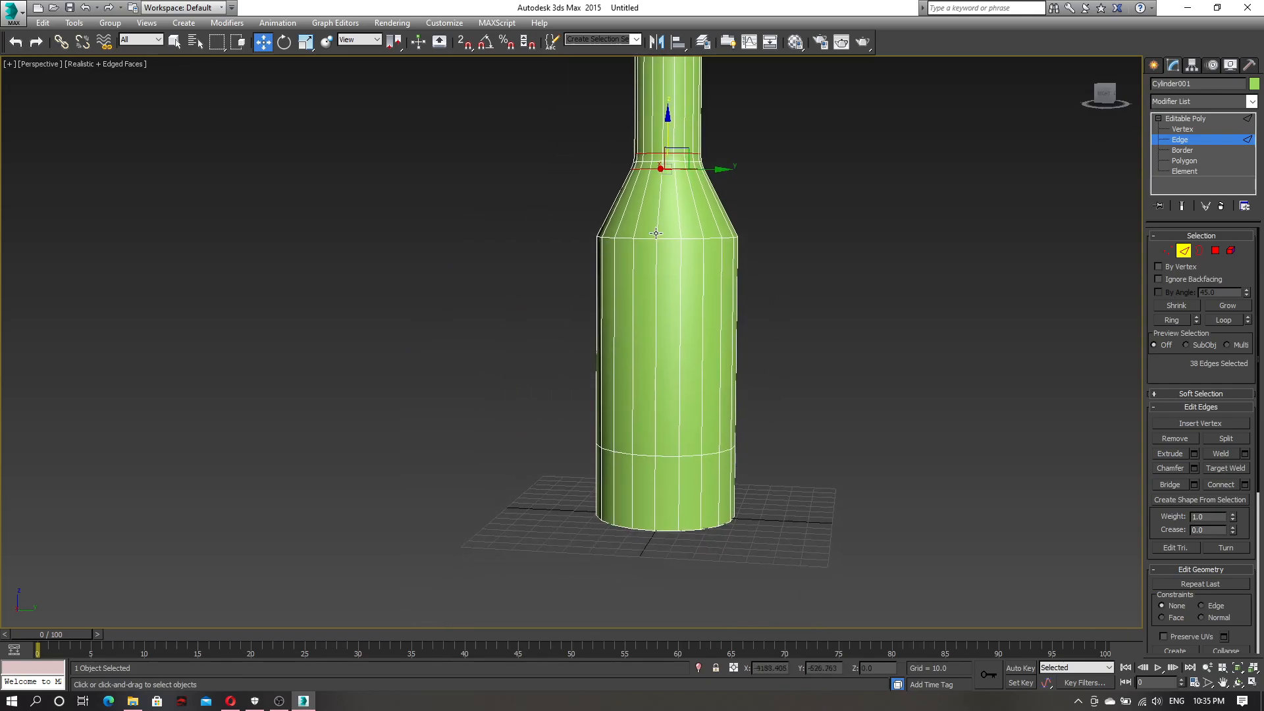
pyautogui.doubleClick(643, 239)
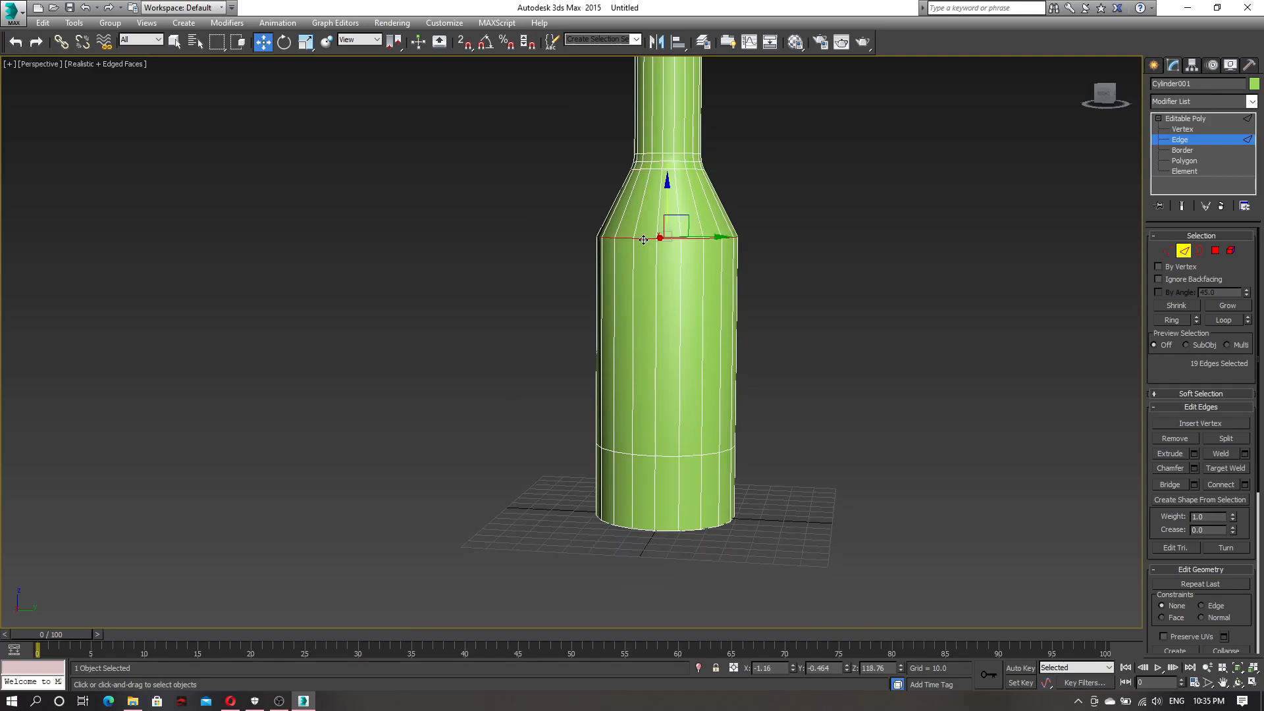
pyautogui.keyDown('ctrl'); pyautogui.doubleClick(643, 528); pyautogui.keyUp('ctrl')
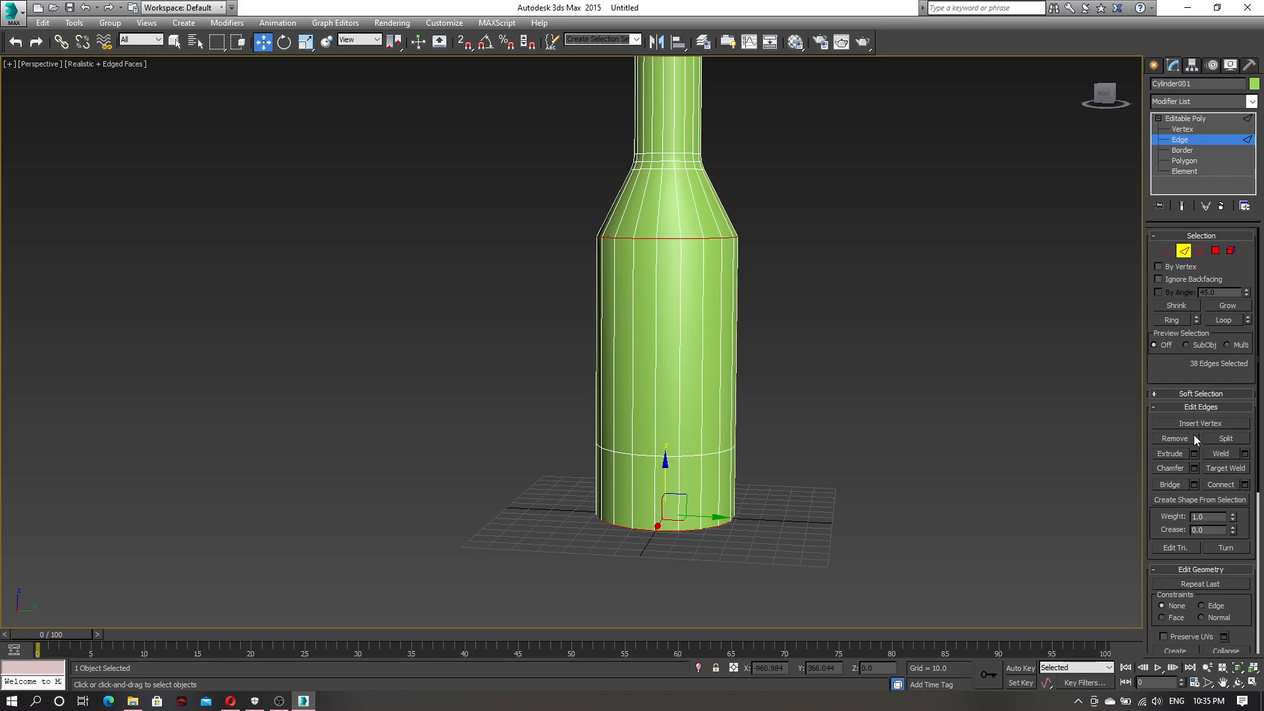
pyautogui.click(1194, 467)
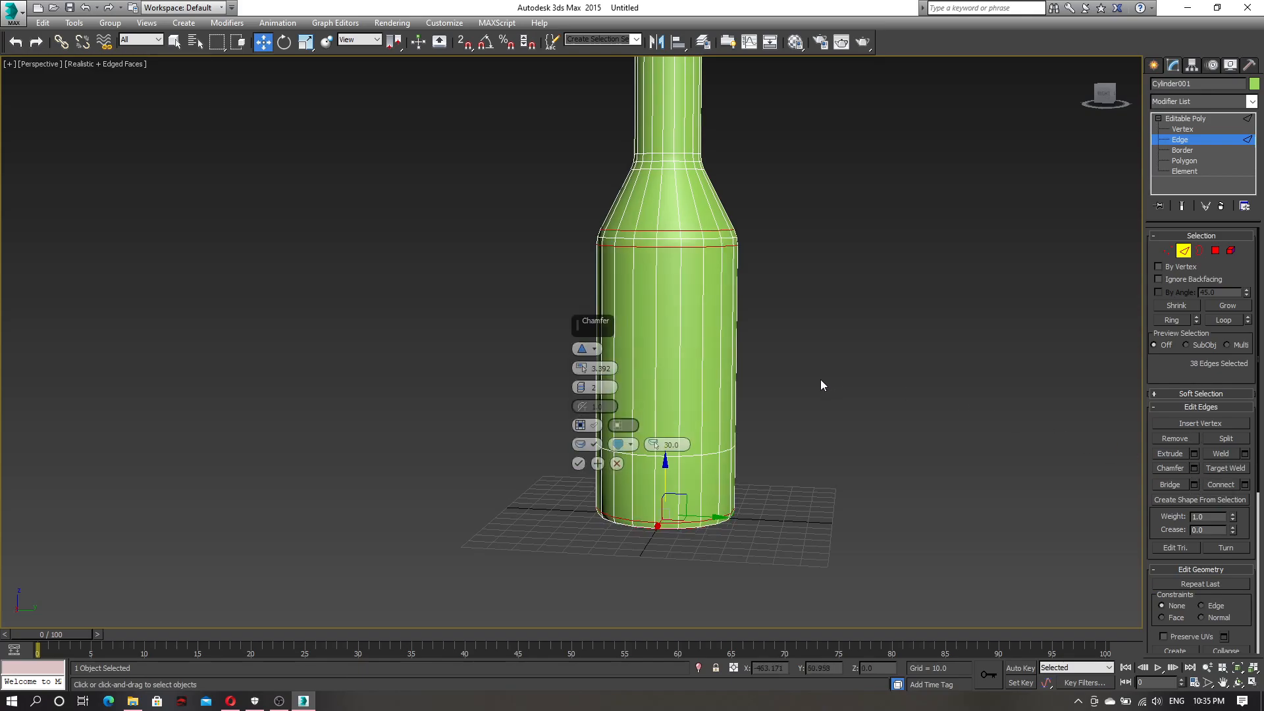
pyautogui.click(578, 464)
pyautogui.scroll(-2, 819, 445)
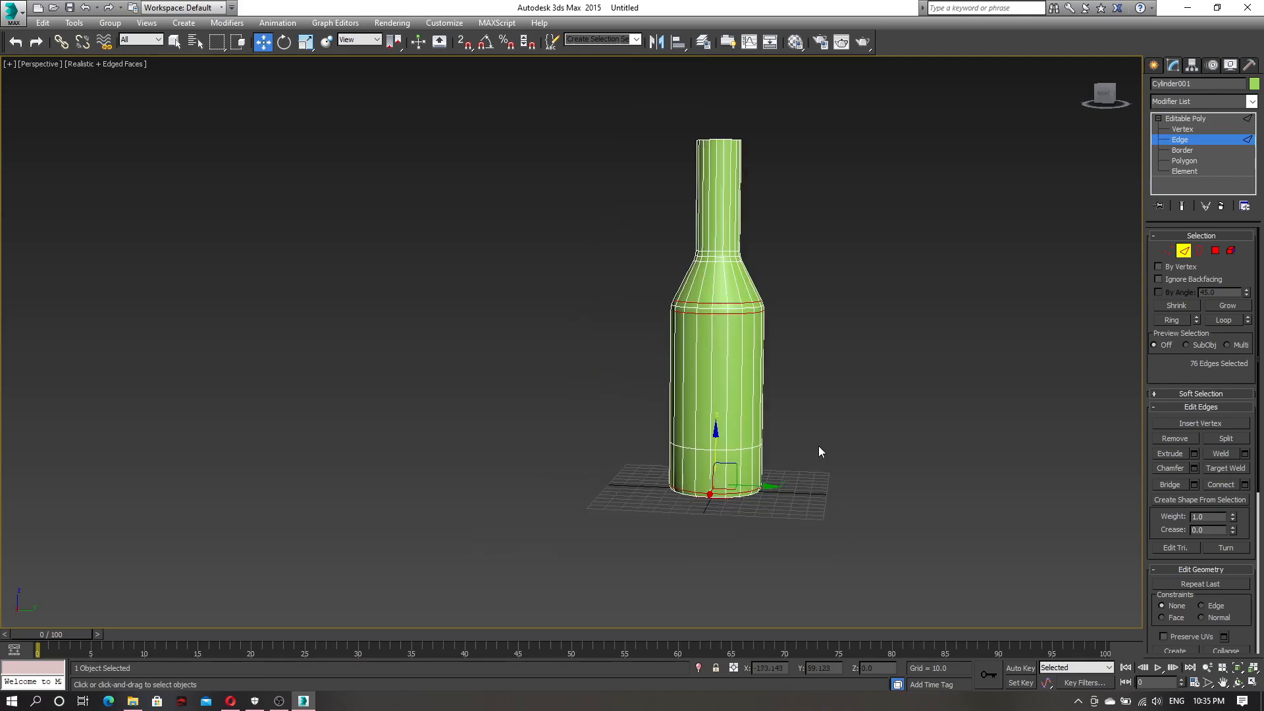
pyautogui.moveTo(825, 450)
pyautogui.keyDown('alt'); pyautogui.mouseDown(button='middle')
pyautogui.moveTo(812, 432)
pyautogui.moveTo(826, 441)
pyautogui.mouseUp(button='middle'); pyautogui.keyUp('alt')
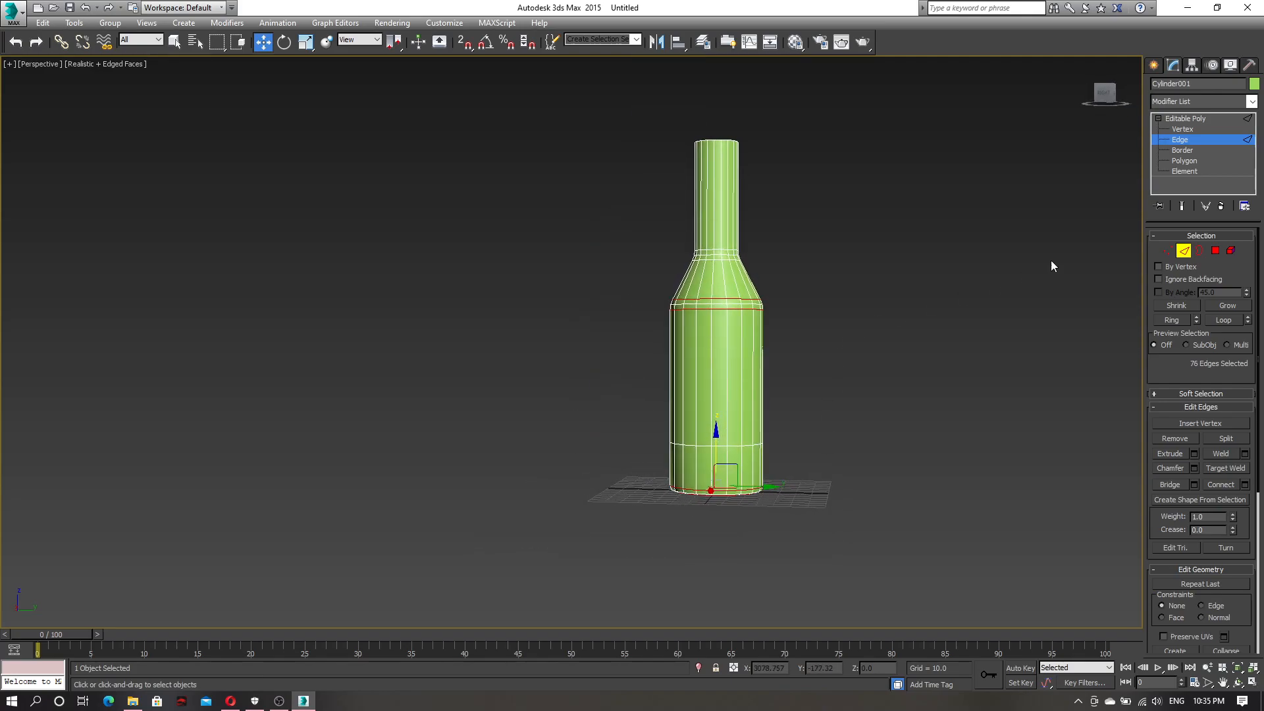
# - At Vertex level, select all vertices from the shoulder upward and raise them along Z to about 191.7 to lengthen the body further
pyautogui.press('1')
pyautogui.moveTo(633, 127); pyautogui.dragTo(633, 127)
pyautogui.moveTo(841, 235); pyautogui.dragTo(848, 322, button='middle')
pyautogui.moveTo(719, 289); pyautogui.dragTo(722, 235)
pyautogui.keyDown('alt'); pyautogui.moveTo(842, 279); pyautogui.dragTo(862, 302, button='middle'); pyautogui.keyUp('alt')
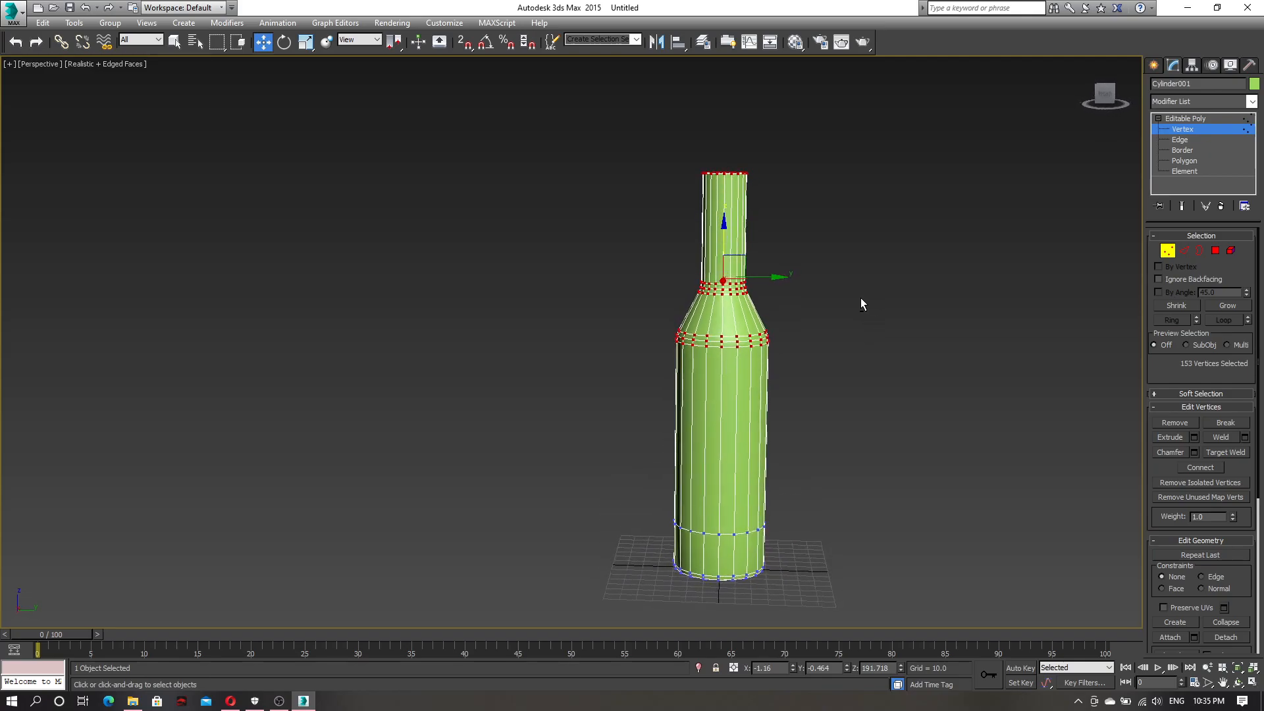
# - Select the bottle's body vertices from the shoulder down to the base, scale them outward to widen the body, and leave Vertex level
pyautogui.moveTo(815, 445); pyautogui.dragTo(795, 374, button='middle')
pyautogui.keyDown('alt'); pyautogui.moveTo(808, 429); pyautogui.dragTo(799, 424, button='middle'); pyautogui.keyUp('alt')
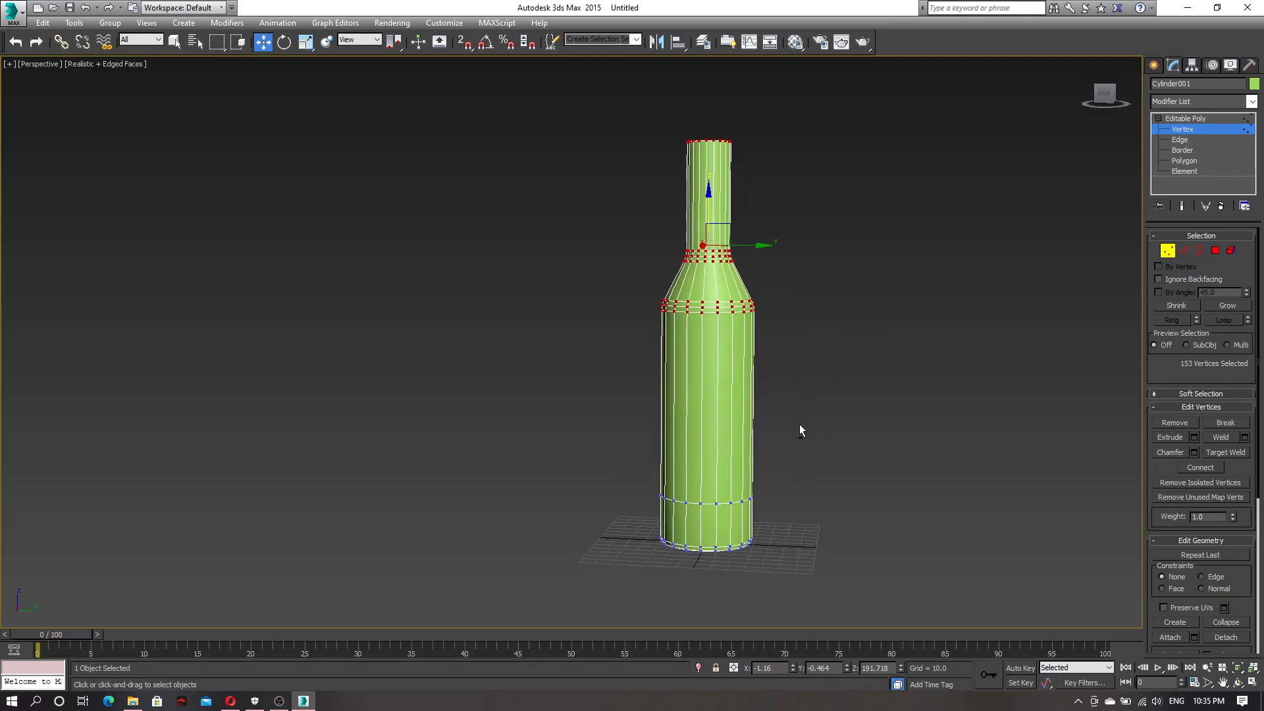
pyautogui.moveTo(562, 282); pyautogui.dragTo(562, 282)
pyautogui.keyDown('alt'); pyautogui.moveTo(740, 349); pyautogui.dragTo(903, 449, button='middle'); pyautogui.keyUp('alt')
pyautogui.press('r')
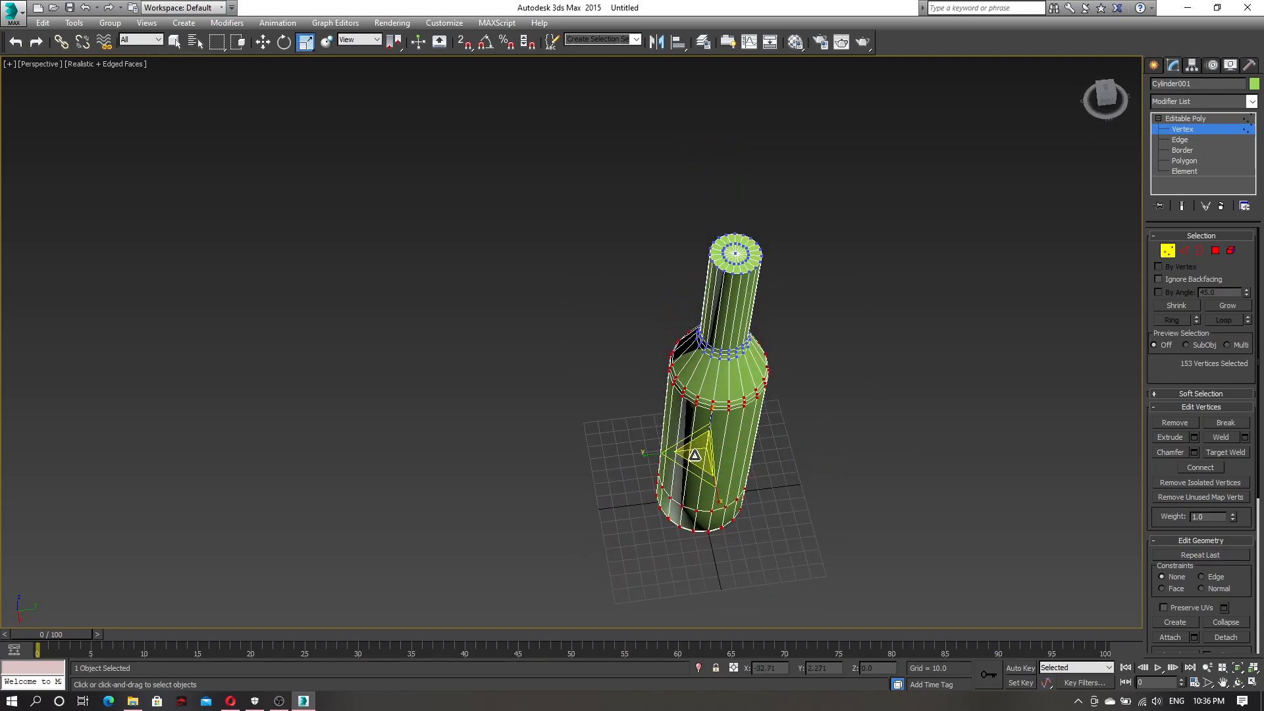
pyautogui.moveTo(690, 473); pyautogui.dragTo(690, 455)
pyautogui.keyDown('alt'); pyautogui.moveTo(845, 479); pyautogui.dragTo(856, 394, button='middle'); pyautogui.keyUp('alt')
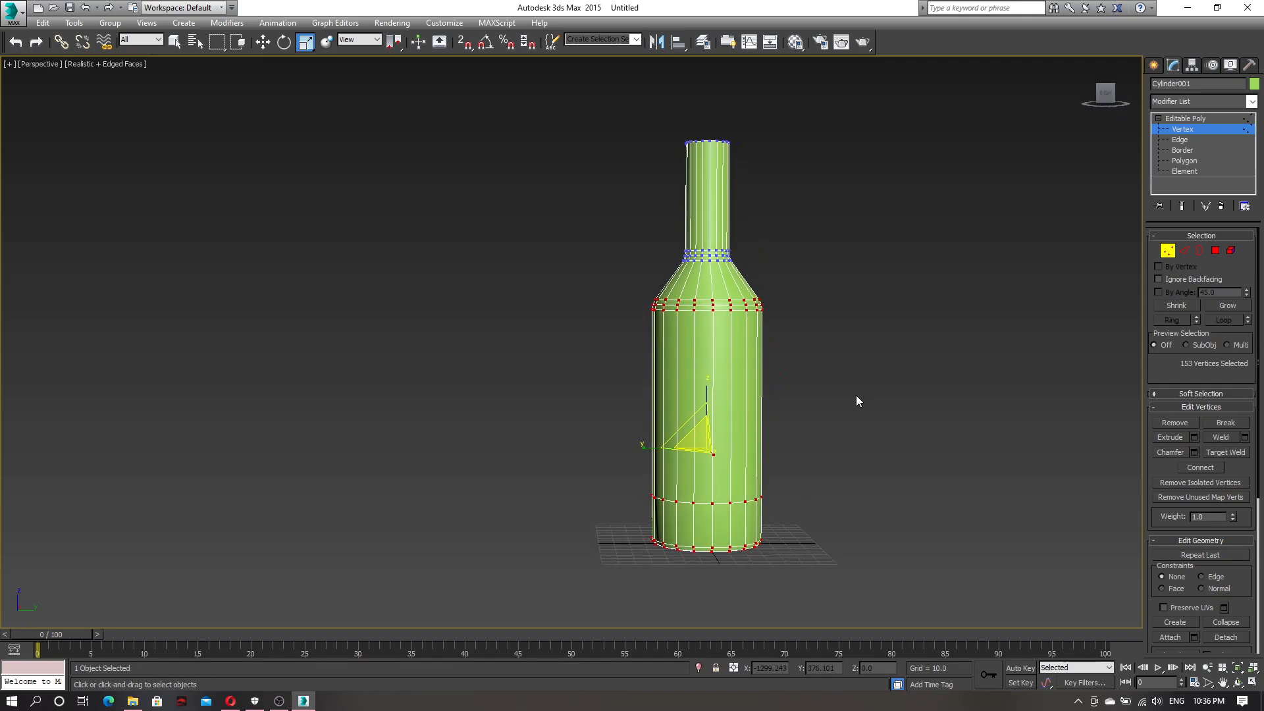
pyautogui.click(1166, 131)
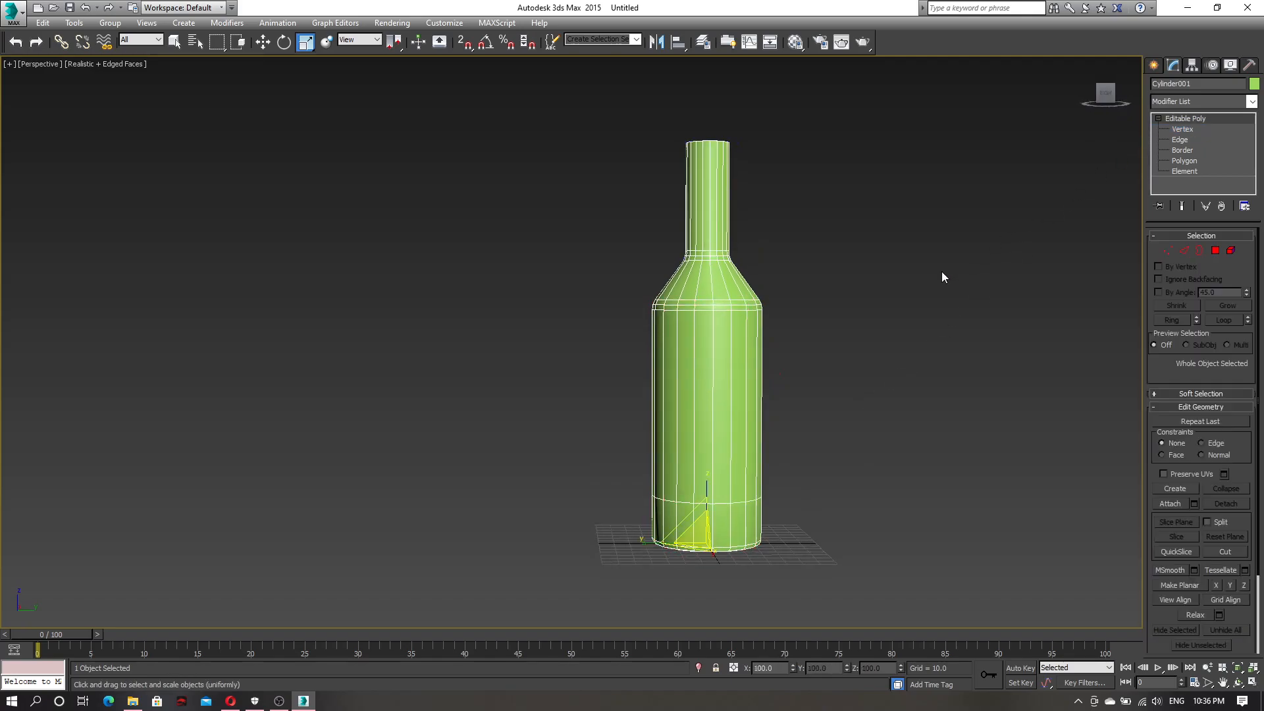
# - Turn to the underside of the bottle and hide the viewport grid
pyautogui.scroll(7, 836, 326)
pyautogui.moveTo(802, 329); pyautogui.dragTo(803, 299, button='middle')
pyautogui.scroll(-5, 812, 342)
pyautogui.keyDown('alt'); pyautogui.moveTo(820, 381); pyautogui.dragTo(814, 429, button='middle'); pyautogui.keyUp('alt')
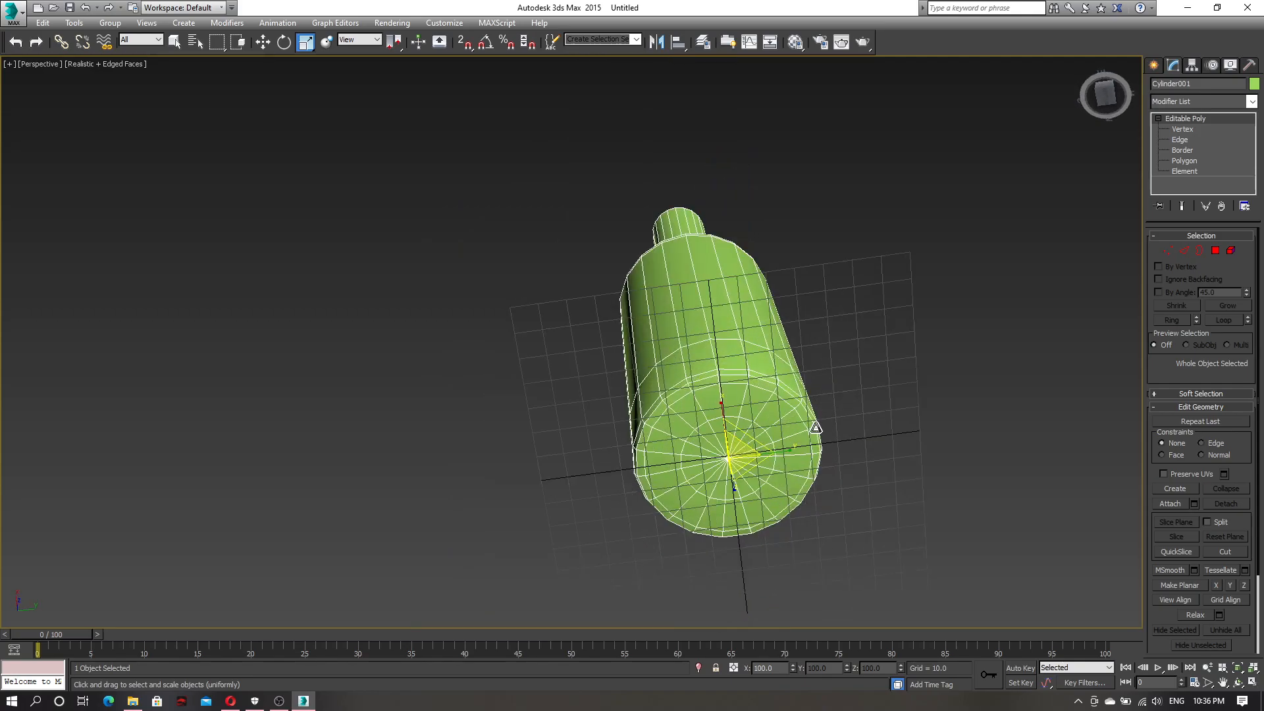
pyautogui.scroll(4, 802, 454)
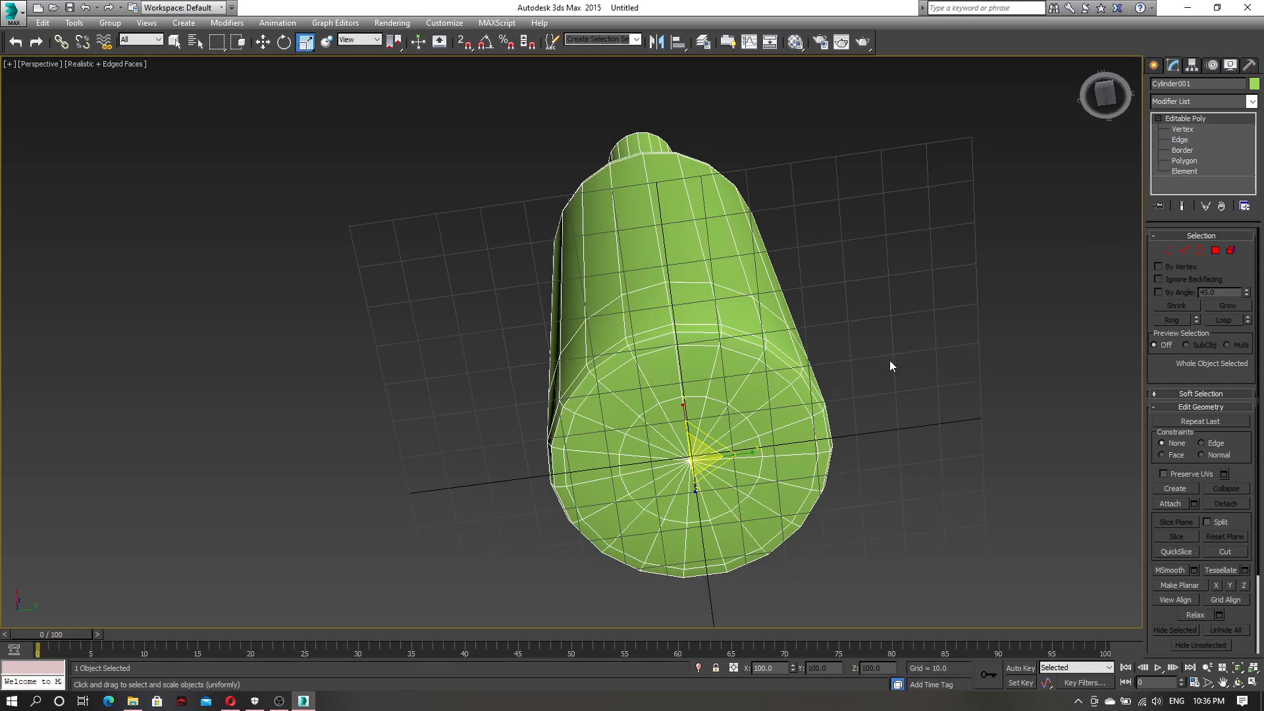
pyautogui.press('g')
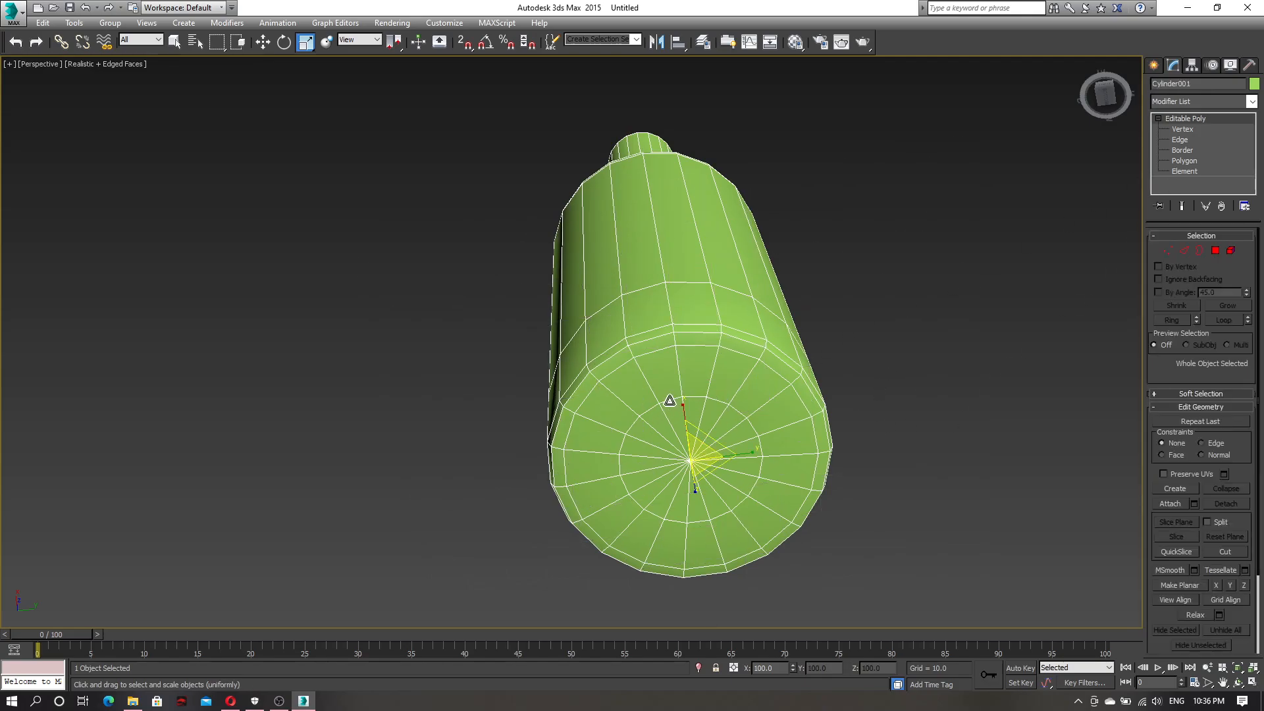
# - At Edge level, select the inner edge loop on the bottle's base and scale it to about 138 percent in X and Y
pyautogui.click(1178, 139)
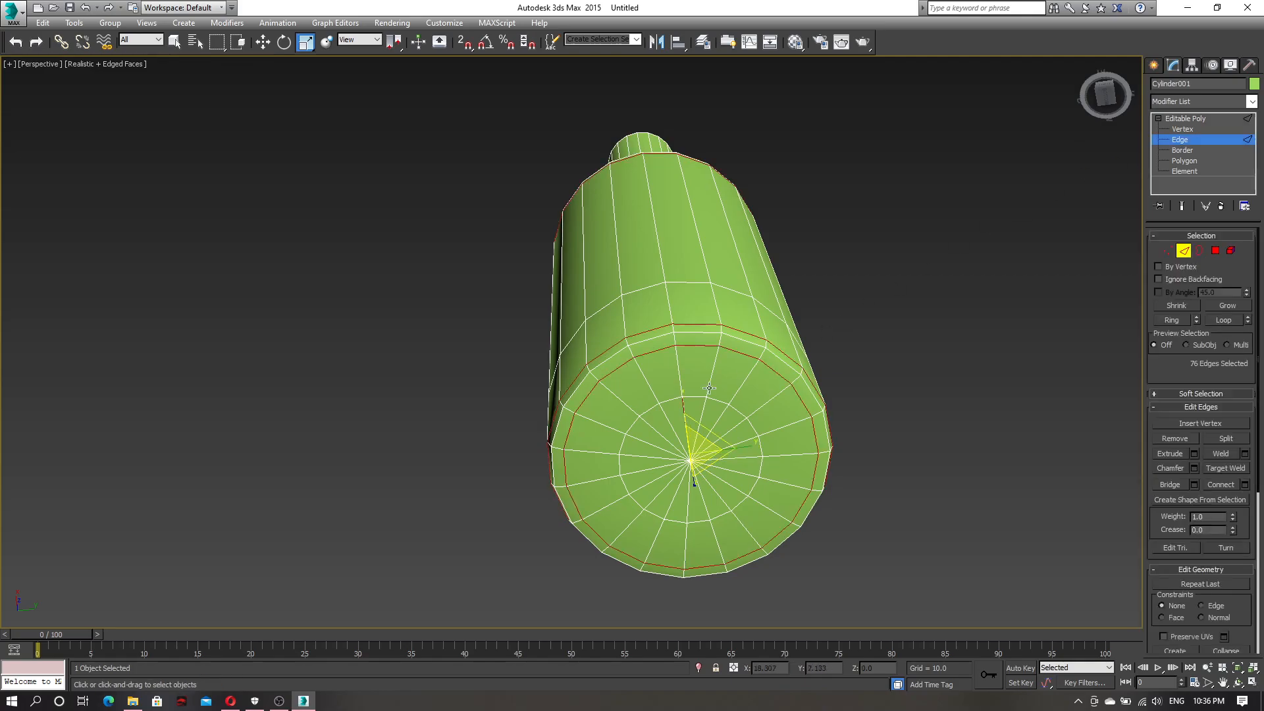
pyautogui.click(668, 398)
pyautogui.doubleClick(668, 398)
pyautogui.keyDown('alt'); pyautogui.moveTo(835, 413); pyautogui.dragTo(803, 392, button='middle'); pyautogui.keyUp('alt')
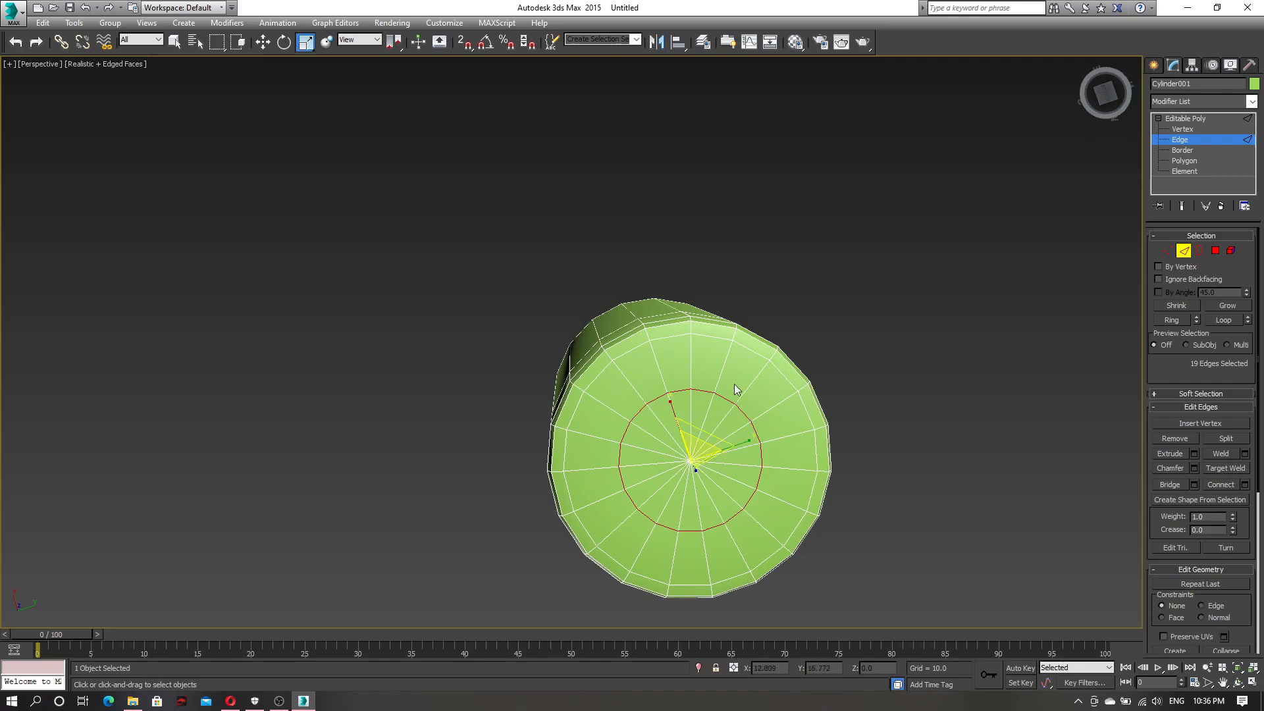
pyautogui.moveTo(694, 431); pyautogui.dragTo(709, 409)
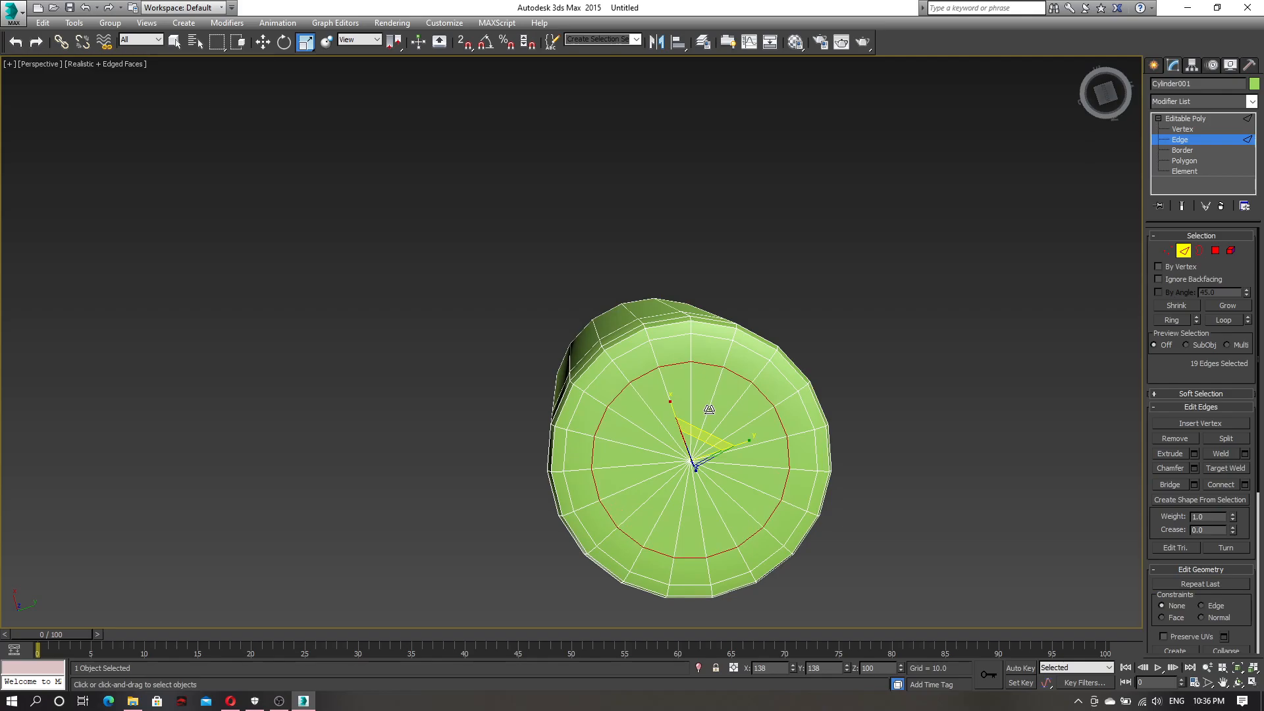
pyautogui.keyDown('alt'); pyautogui.moveTo(824, 365); pyautogui.dragTo(852, 429, button='middle'); pyautogui.keyUp('alt')
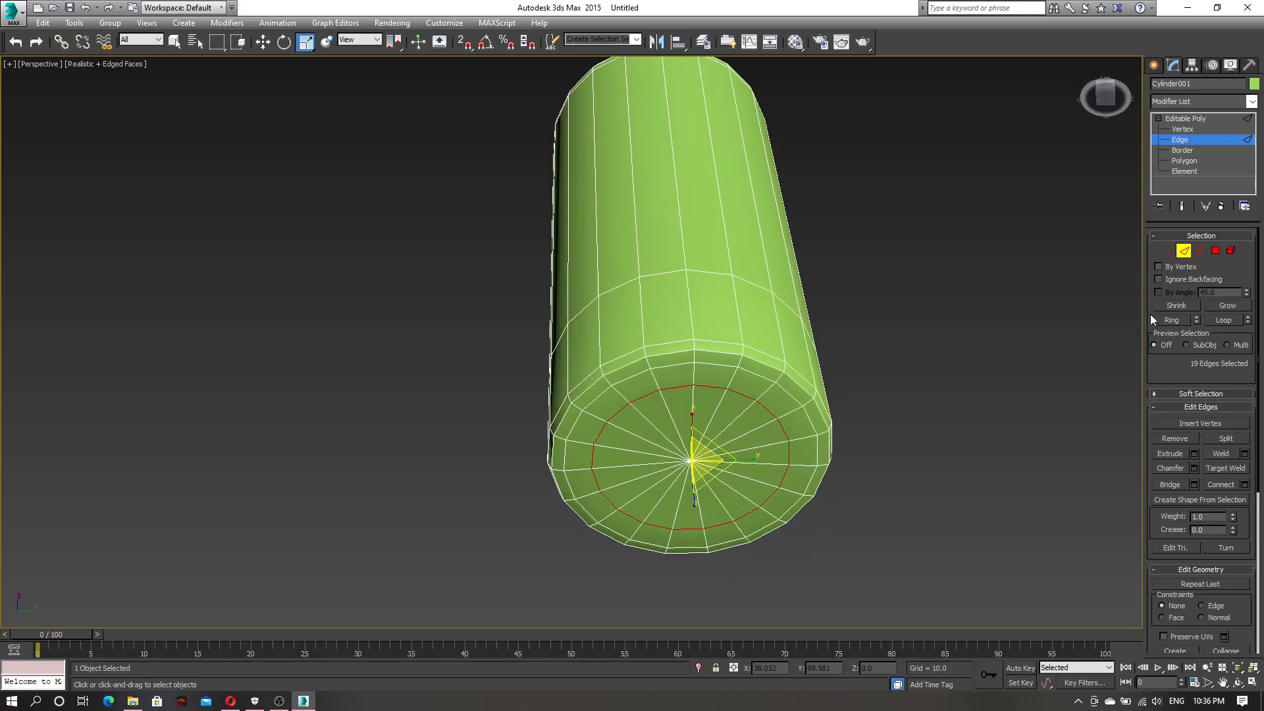
# - At Vertex level, raise the base's inner ring together with its centre vertex to about 4.32 in Z to recess the bottom
pyautogui.click(1165, 253)
pyautogui.press('w')
pyautogui.keyDown('alt'); pyautogui.moveTo(871, 420); pyautogui.dragTo(884, 440, button='middle'); pyautogui.keyUp('alt')
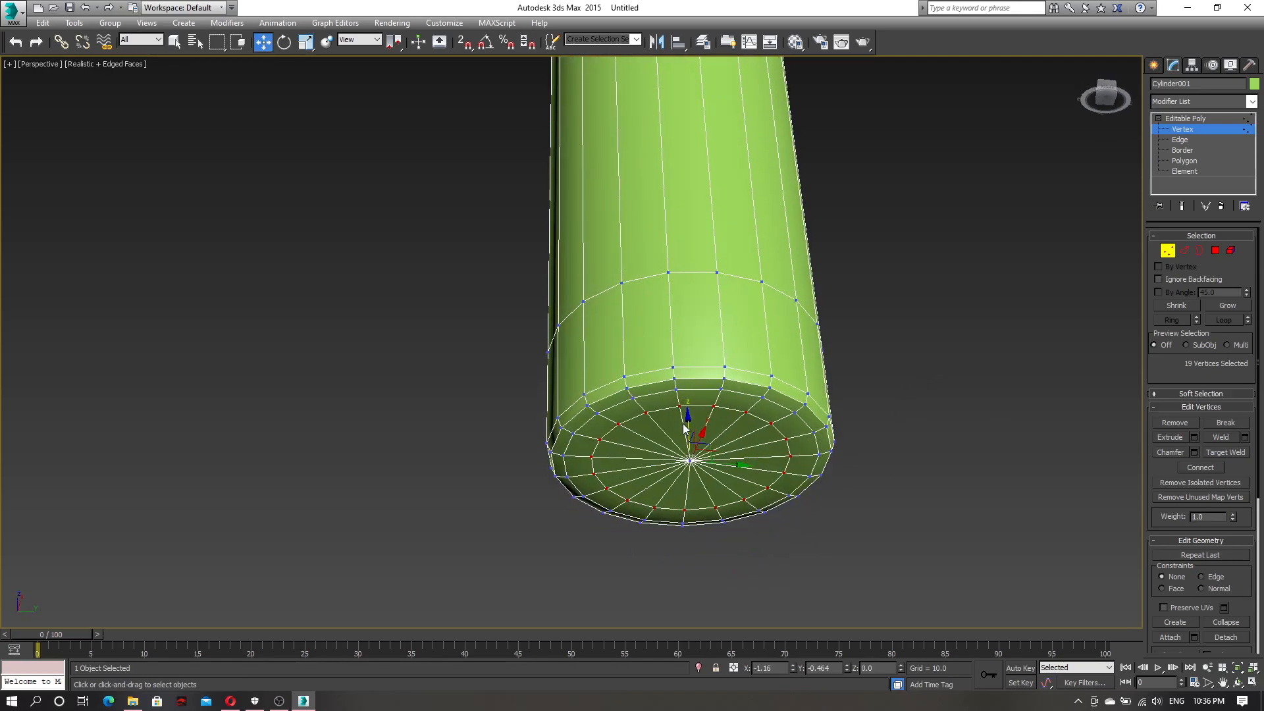
pyautogui.moveTo(687, 424); pyautogui.dragTo(712, 411)
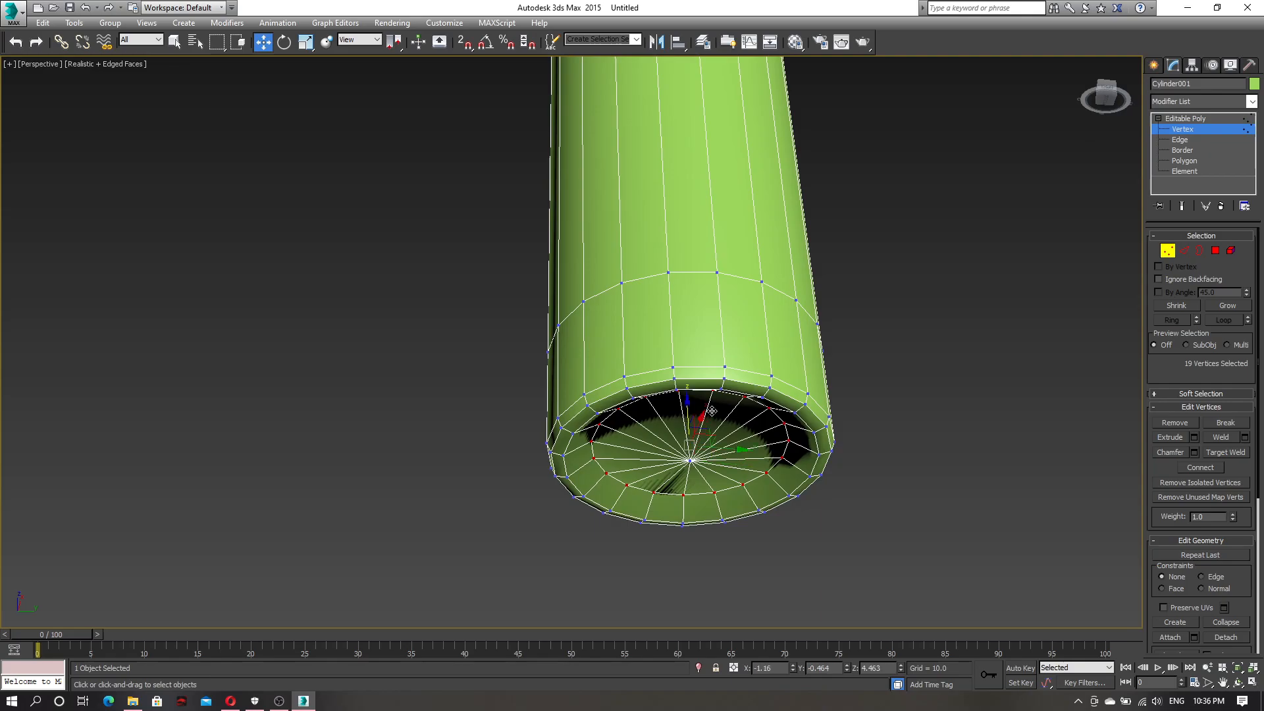
pyautogui.hotkey('ctrl', 'z')
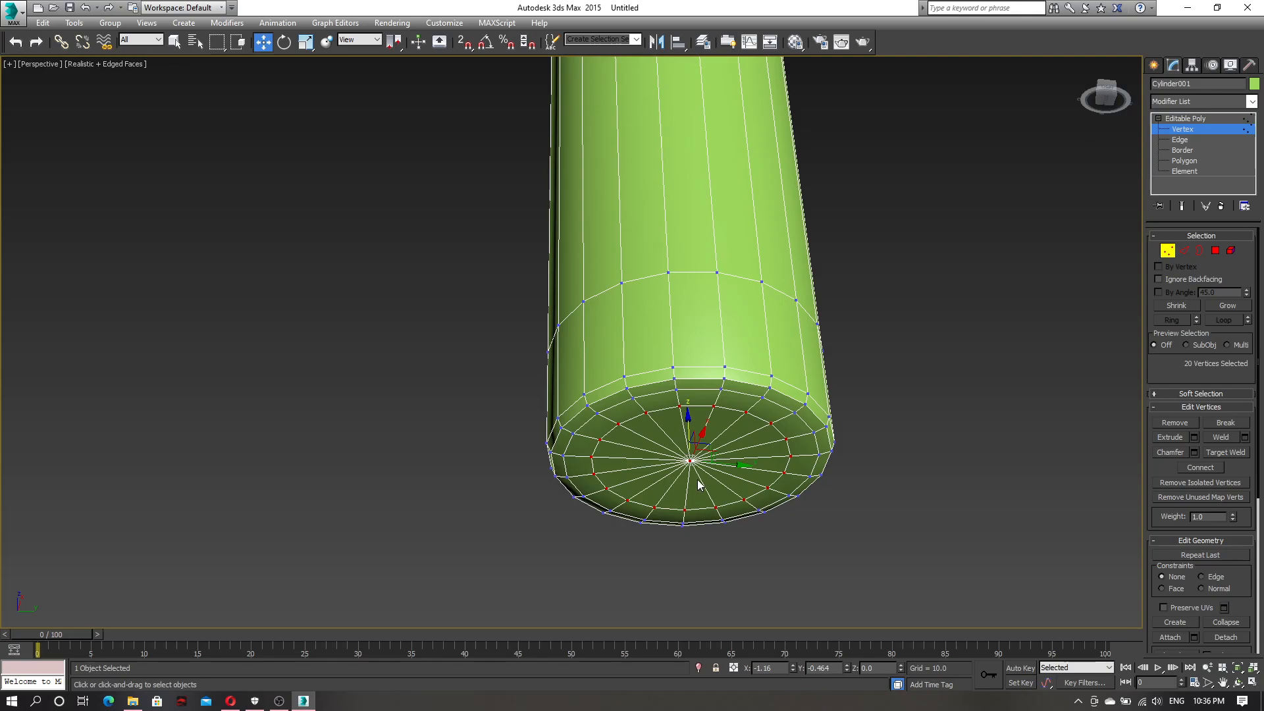
pyautogui.moveTo(688, 429); pyautogui.dragTo(689, 413)
pyautogui.keyDown('alt'); pyautogui.moveTo(735, 469); pyautogui.dragTo(864, 370, button='middle'); pyautogui.keyUp('alt')
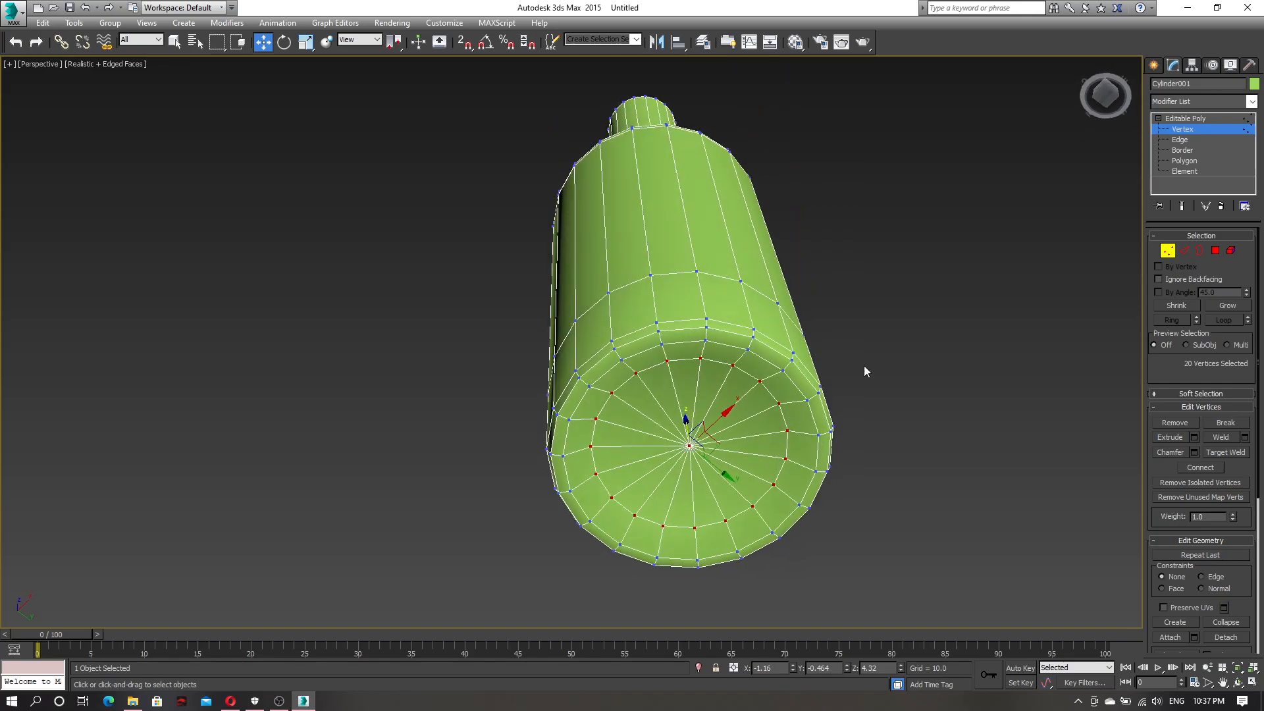
# - At Edge level, chamfer the inner edge loop of the recessed base with an amount of 3.392 and 2 segments
pyautogui.click(1178, 140)
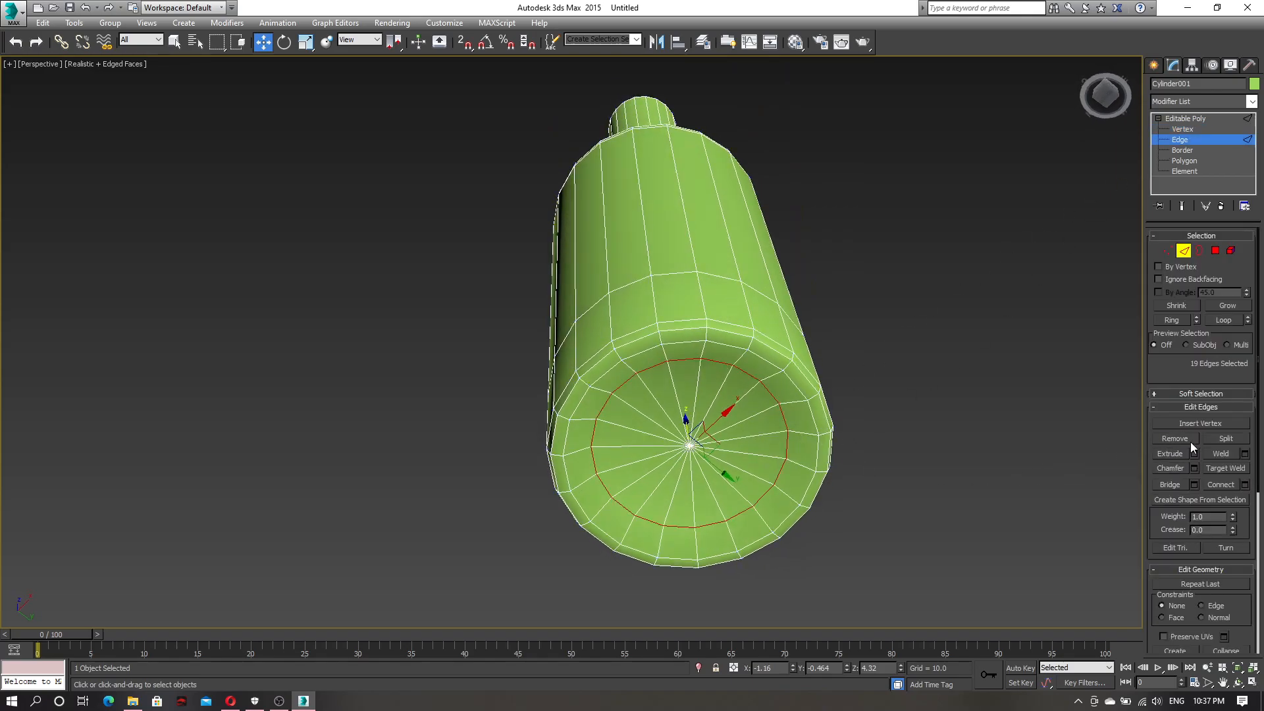
pyautogui.click(1193, 468)
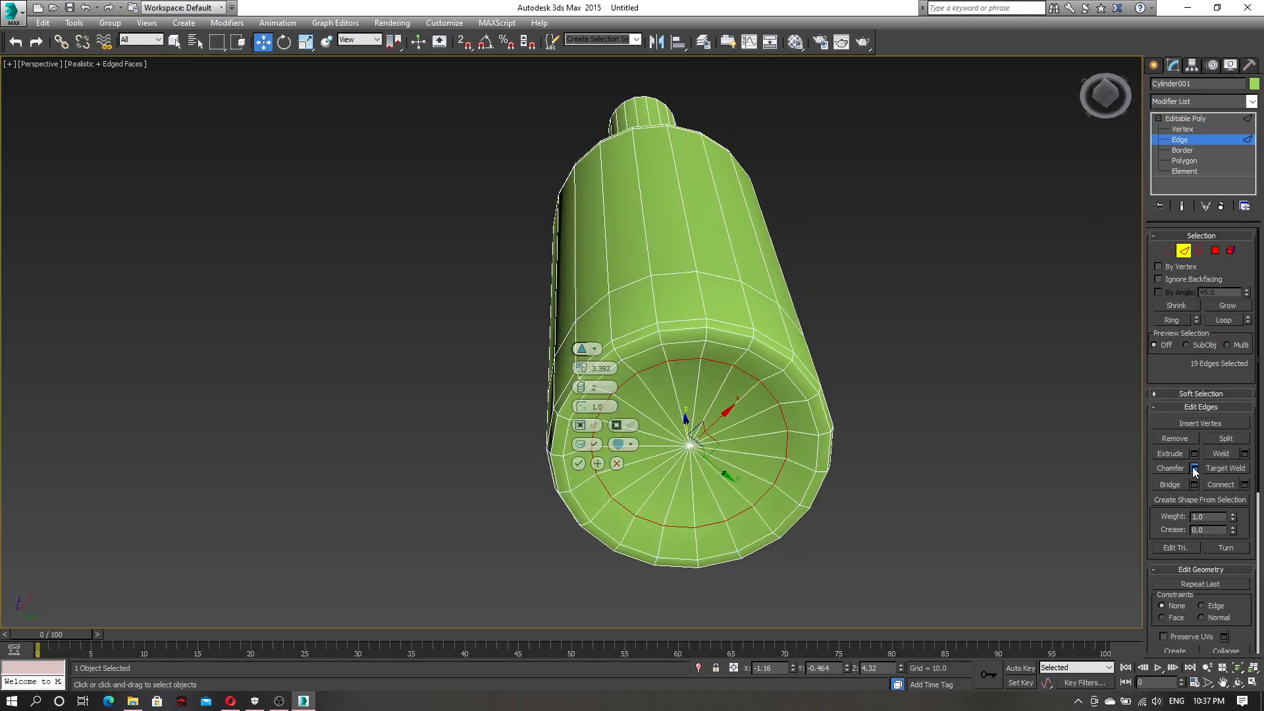
pyautogui.click(578, 464)
# - Examine the bottle's neck and recessed base, leave Edge level and deselect the bottle
pyautogui.keyDown('alt'); pyautogui.moveTo(604, 464); pyautogui.dragTo(838, 457, button='middle'); pyautogui.keyUp('alt')
pyautogui.moveTo(850, 304); pyautogui.dragTo(828, 414, button='middle')
pyautogui.scroll(-5, 812, 398)
pyautogui.keyDown('alt'); pyautogui.moveTo(800, 314); pyautogui.dragTo(783, 369, button='middle'); pyautogui.keyUp('alt')
pyautogui.scroll(5, 796, 275)
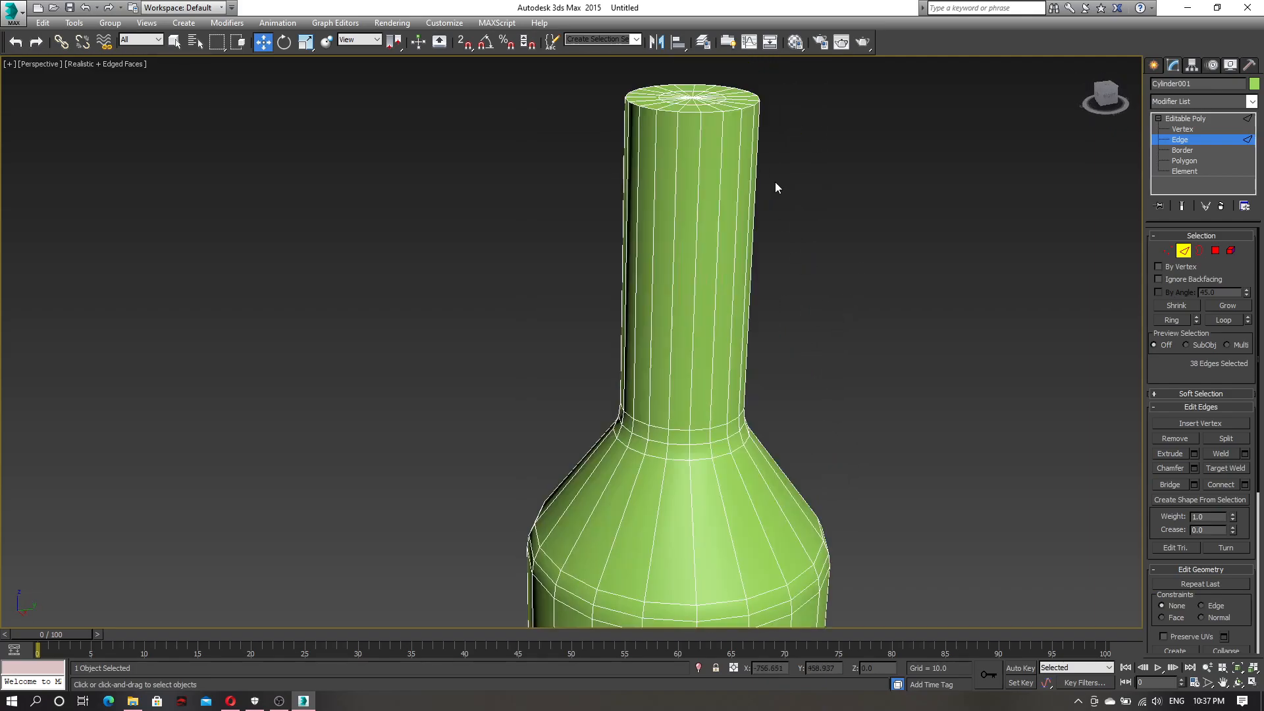
pyautogui.moveTo(774, 180); pyautogui.dragTo(784, 313, button='middle')
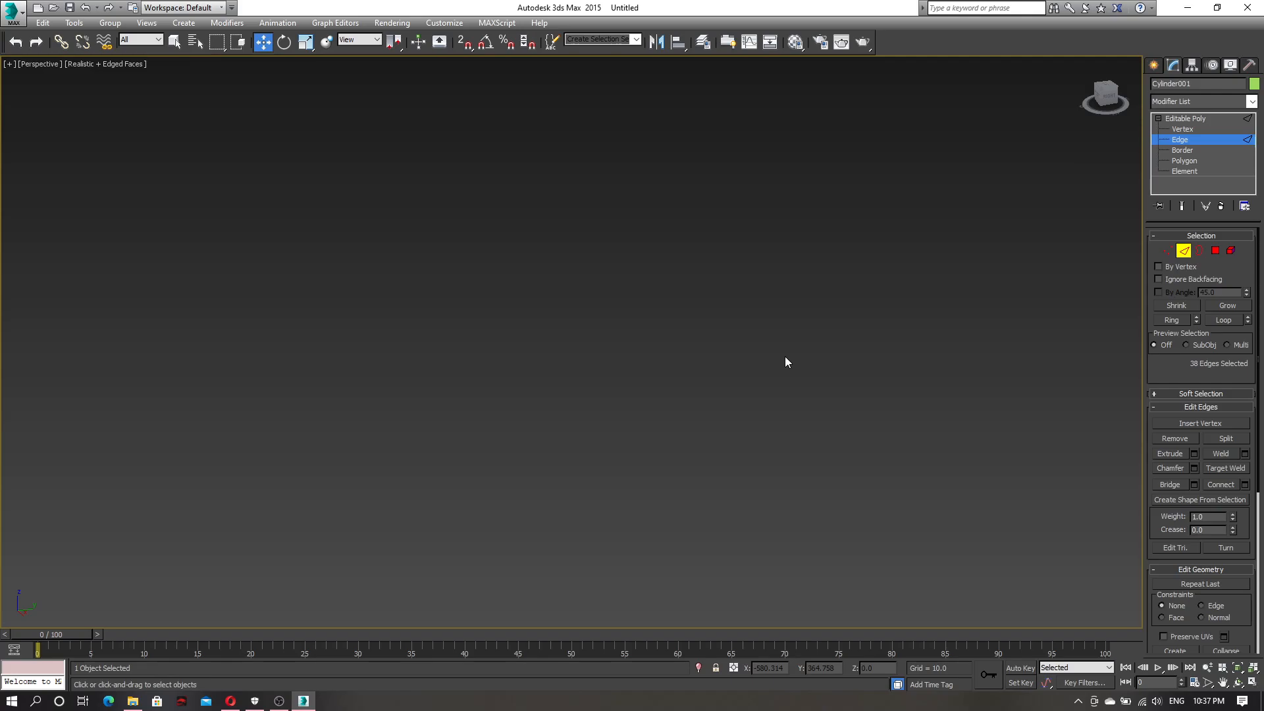
pyautogui.scroll(-3, 785, 360)
pyautogui.keyDown('alt'); pyautogui.moveTo(701, 408); pyautogui.dragTo(690, 368, button='middle'); pyautogui.keyUp('alt')
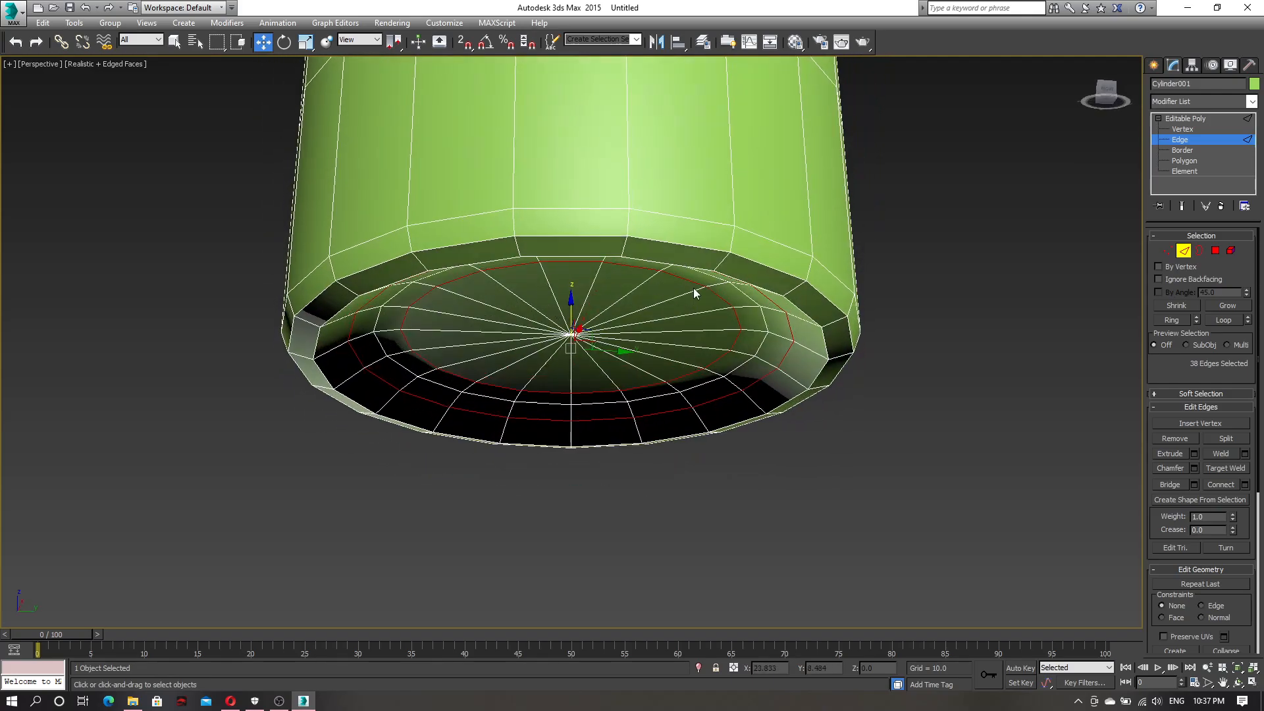
pyautogui.click(1179, 140)
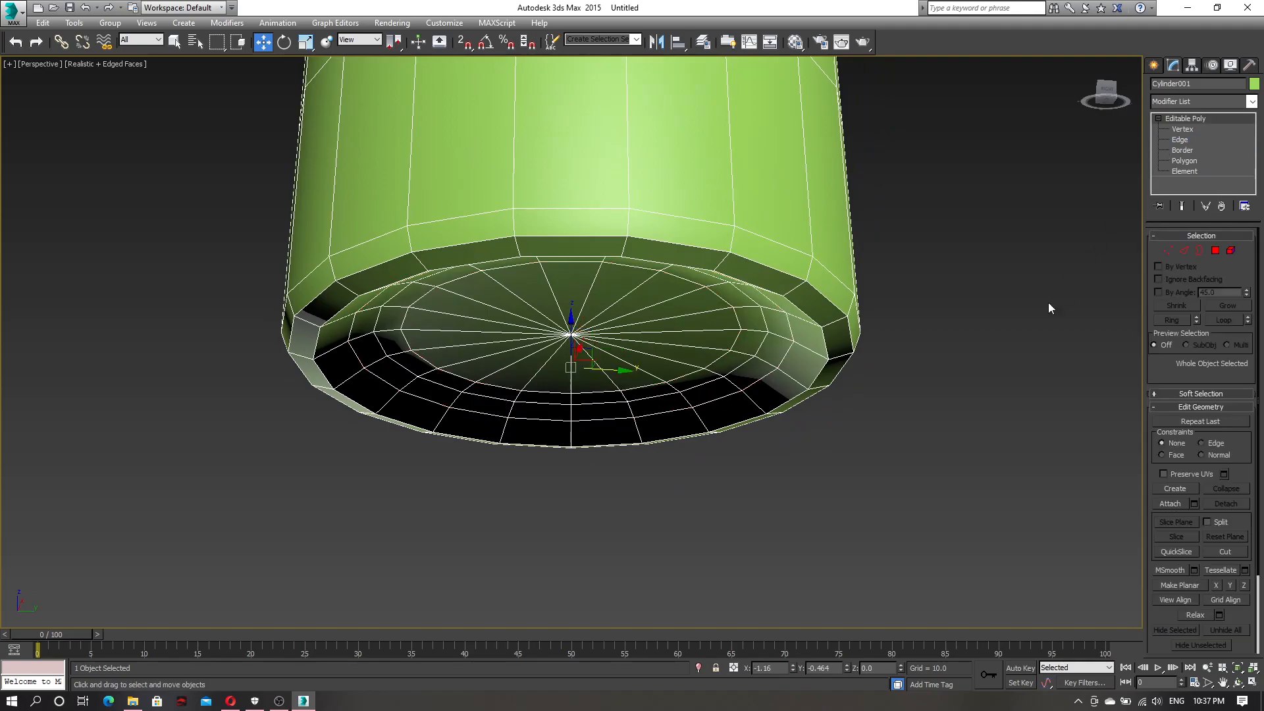
pyautogui.click(1004, 329)
pyautogui.press('z')
pyautogui.keyDown('alt'); pyautogui.moveTo(824, 324); pyautogui.dragTo(801, 343, button='middle'); pyautogui.keyUp('alt')
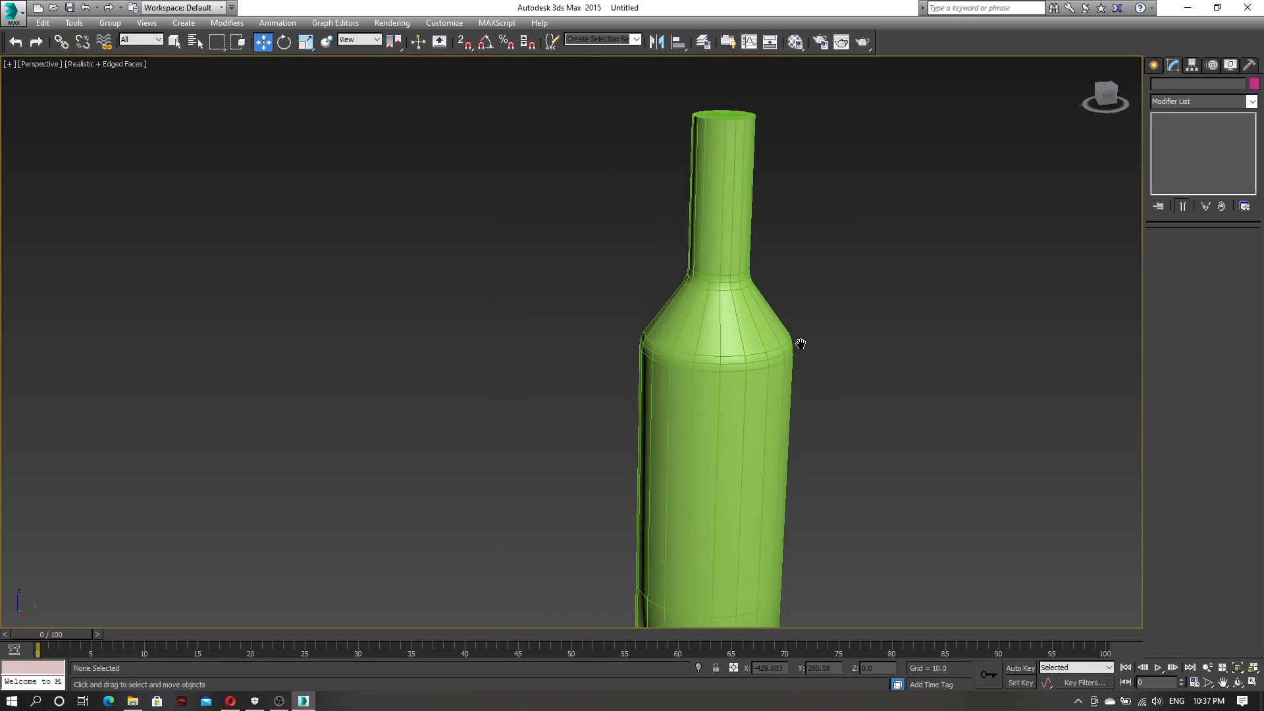
# - Select the bottle, assign it the white 01 - Default material and close the Material Editor
pyautogui.click(736, 199)
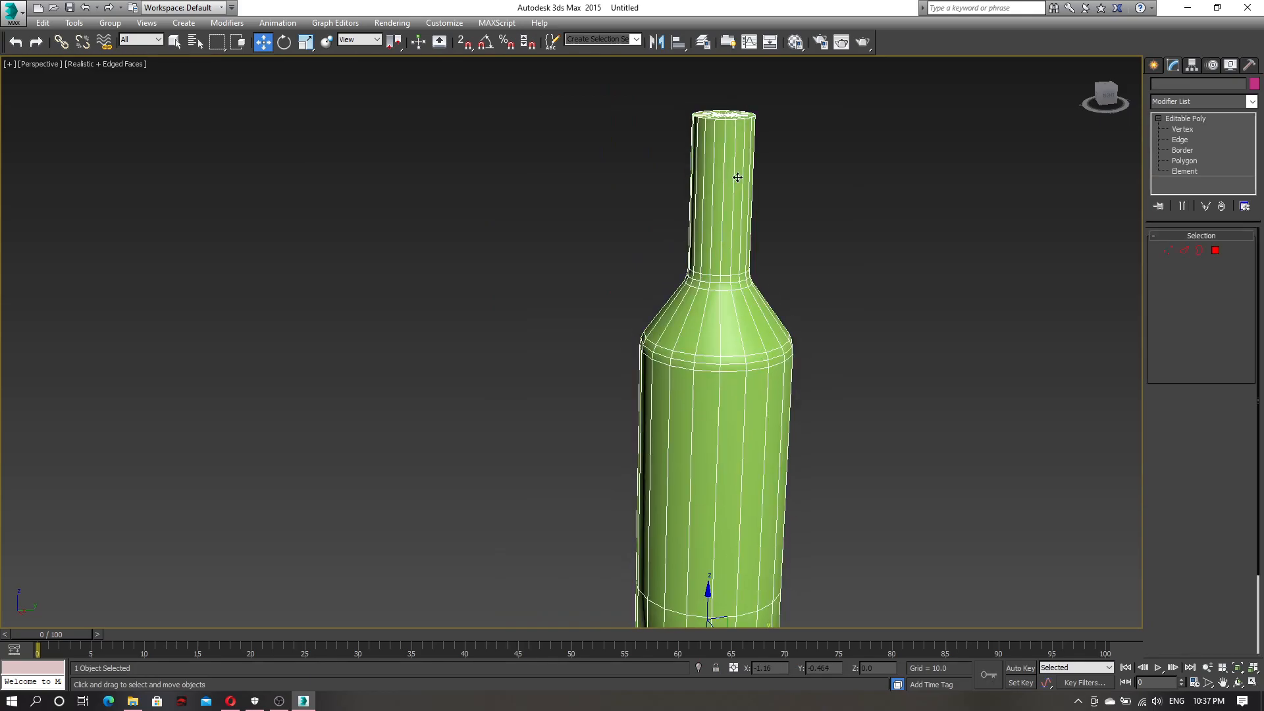
pyautogui.click(795, 41)
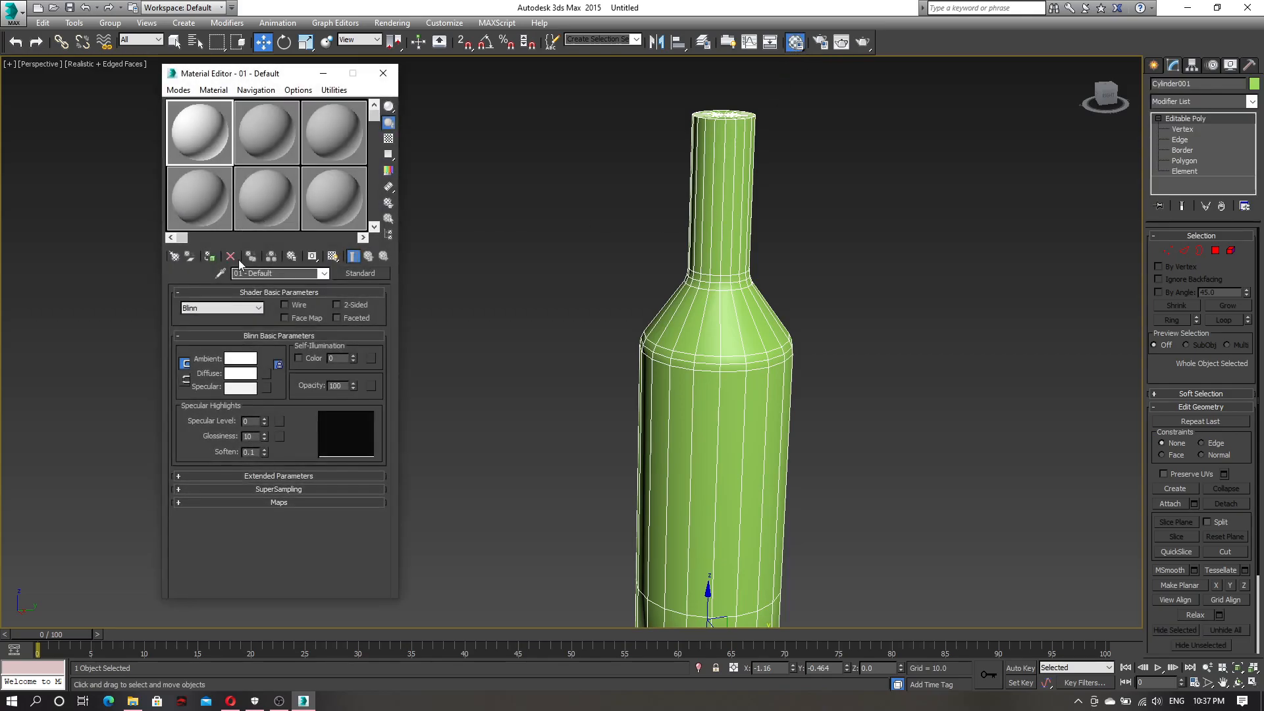
pyautogui.click(211, 259)
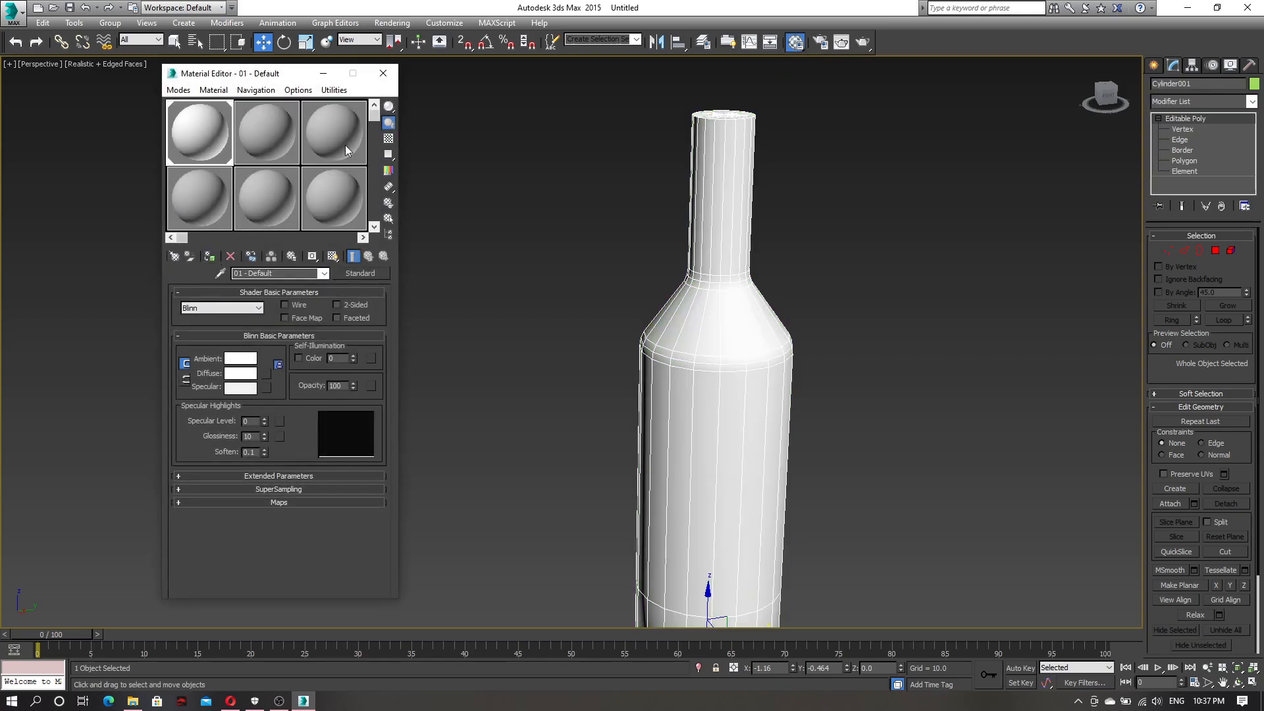
pyautogui.click(383, 73)
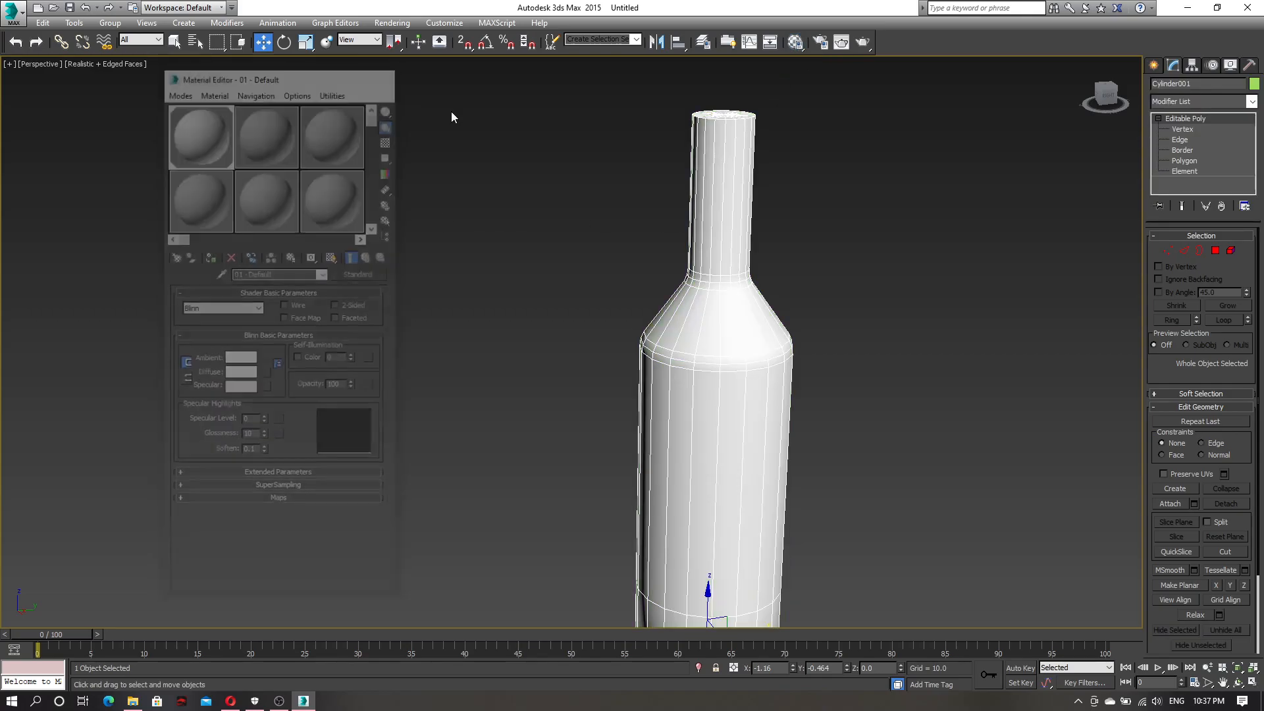
# - Set the bottle's object color to black and deselect it
pyautogui.click(1254, 84)
pyautogui.click(878, 384)
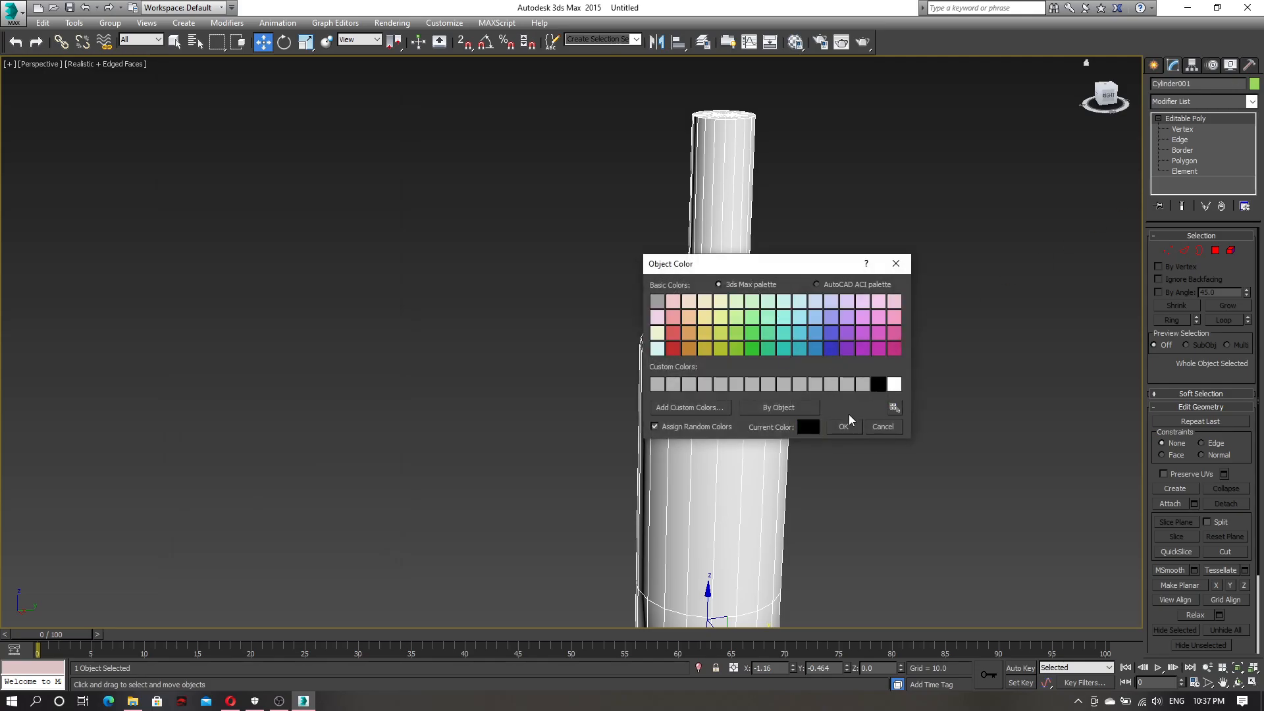
pyautogui.click(843, 426)
pyautogui.click(869, 320)
pyautogui.scroll(-5, 867, 326)
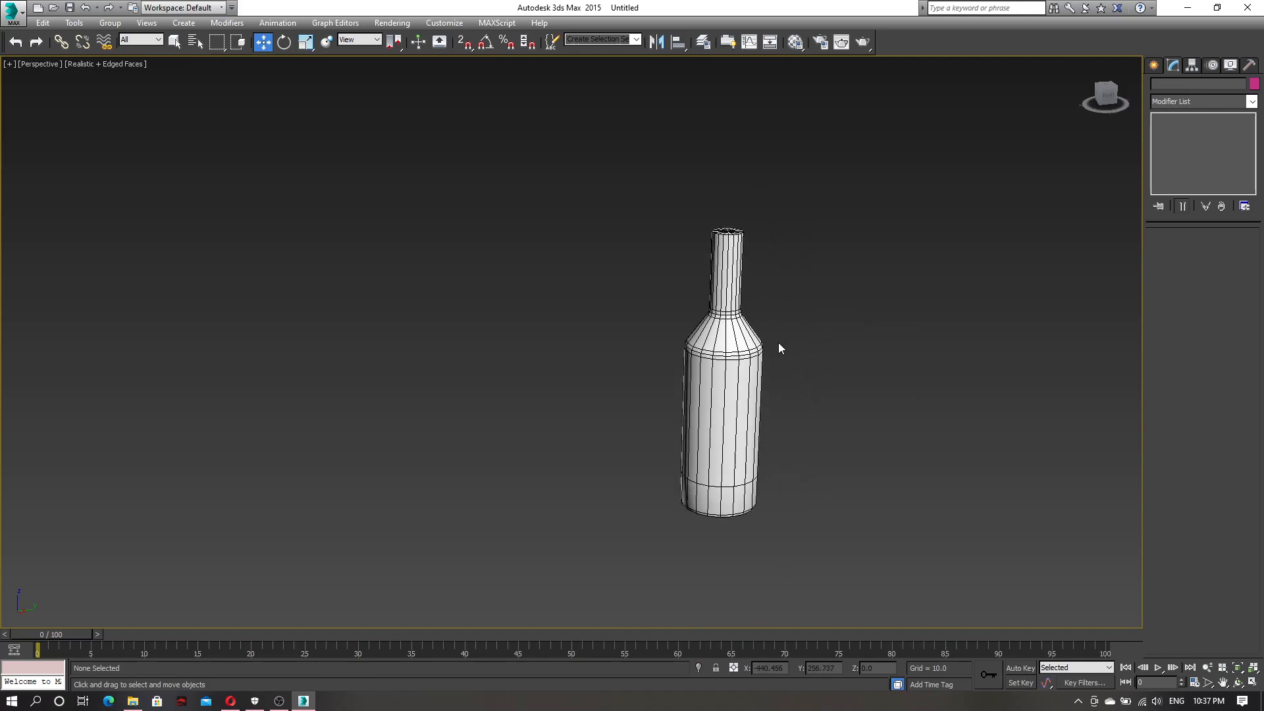
pyautogui.scroll(6, 777, 343)
pyautogui.moveTo(691, 286); pyautogui.dragTo(803, 312, button='middle')
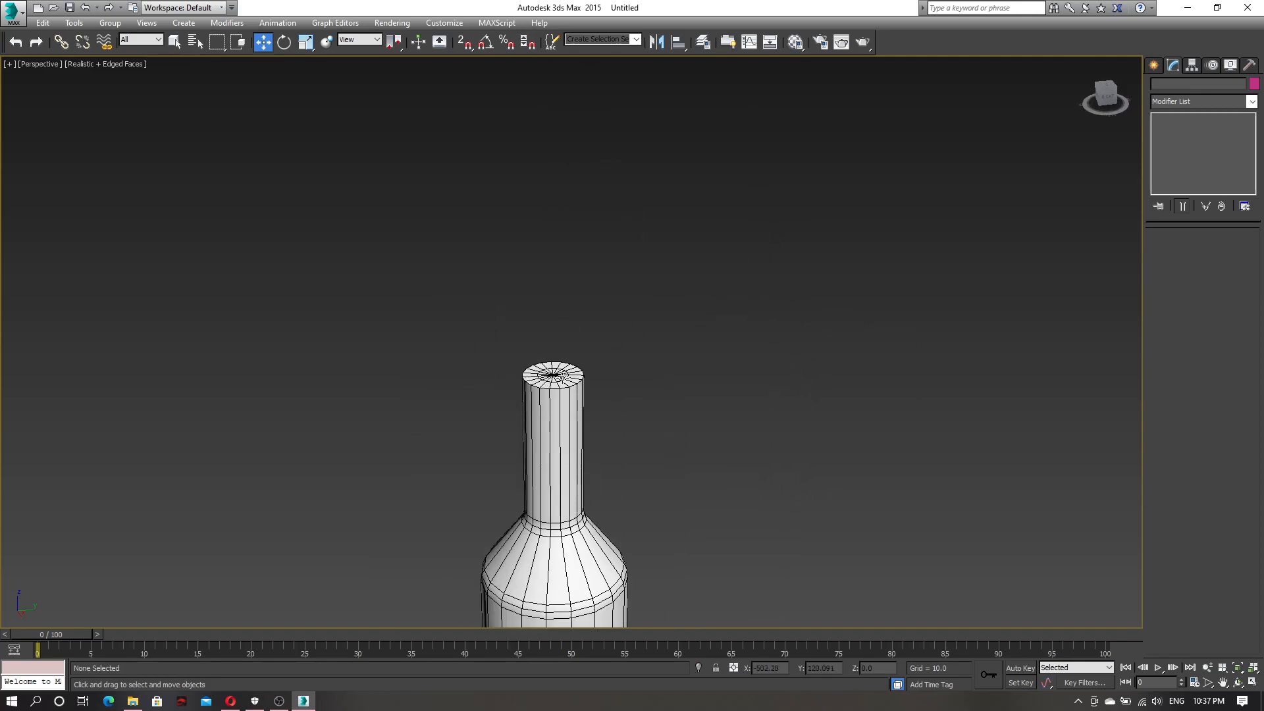
# - At Edge level, select the inner edge loop on the neck's top cap and scale it outward close to the rim
pyautogui.click(563, 380)
pyautogui.scroll(3, 556, 393)
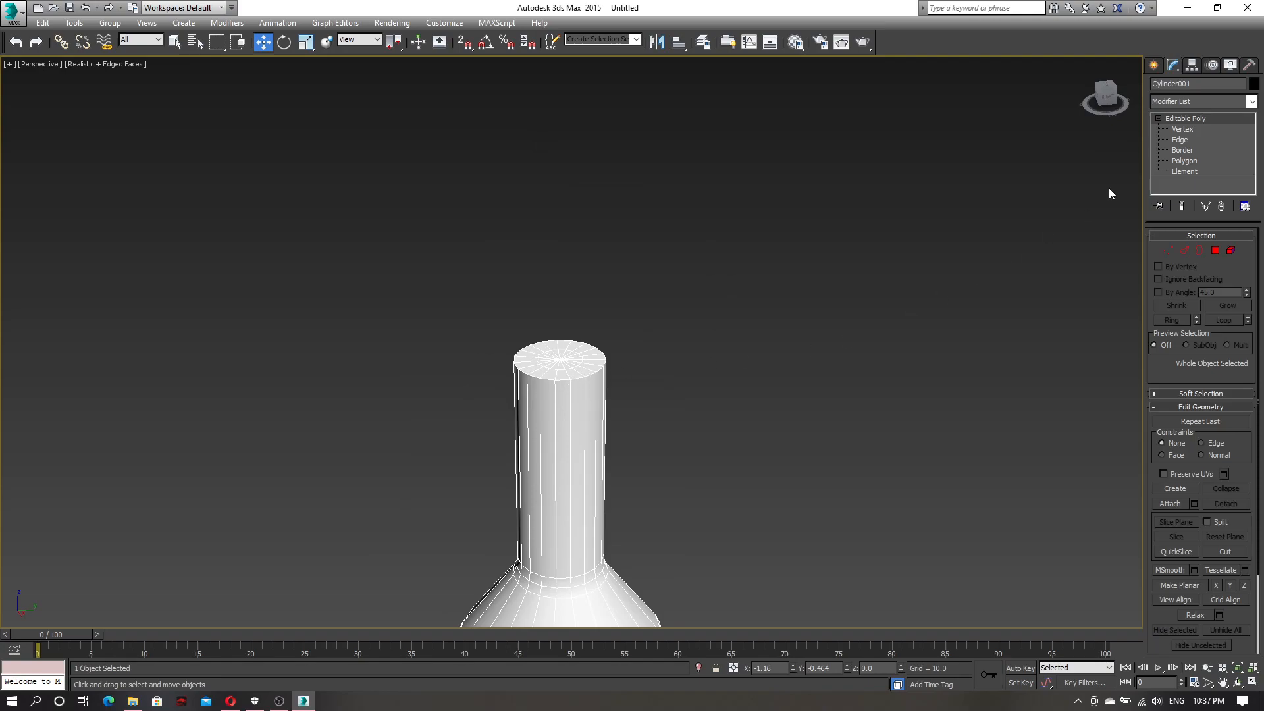
pyautogui.click(1179, 139)
pyautogui.scroll(5, 701, 306)
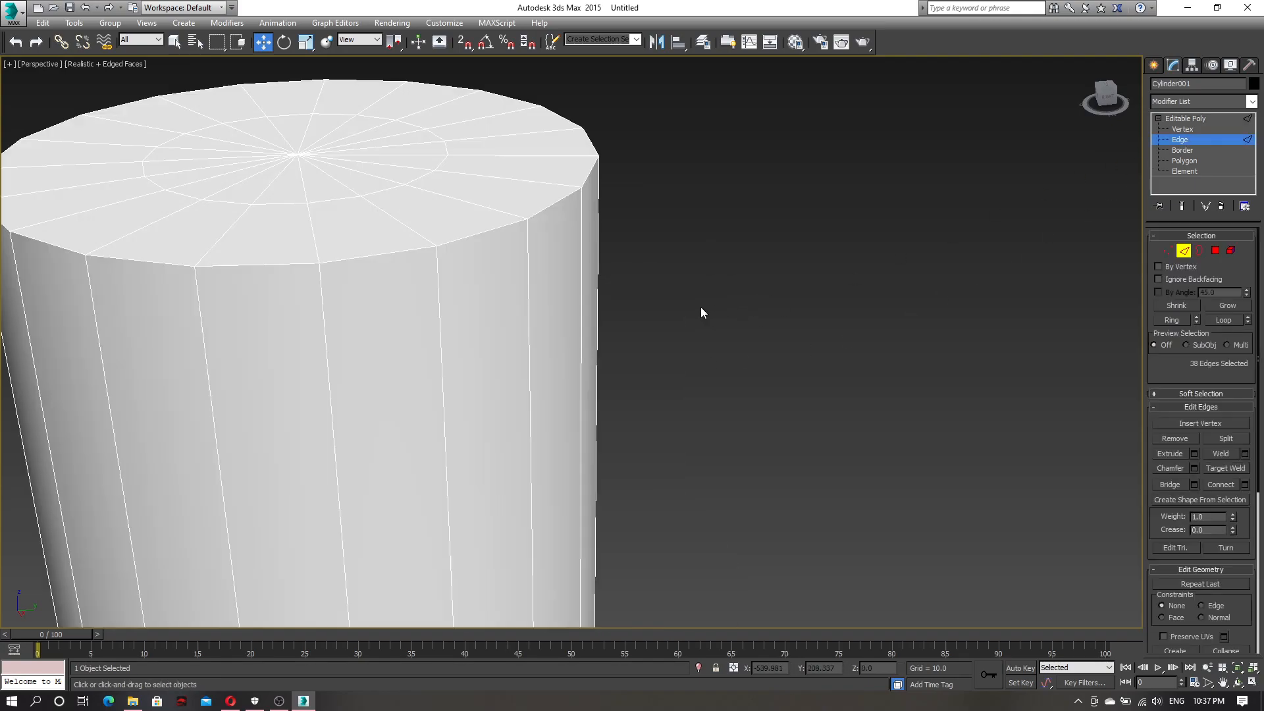
pyautogui.doubleClick(387, 200)
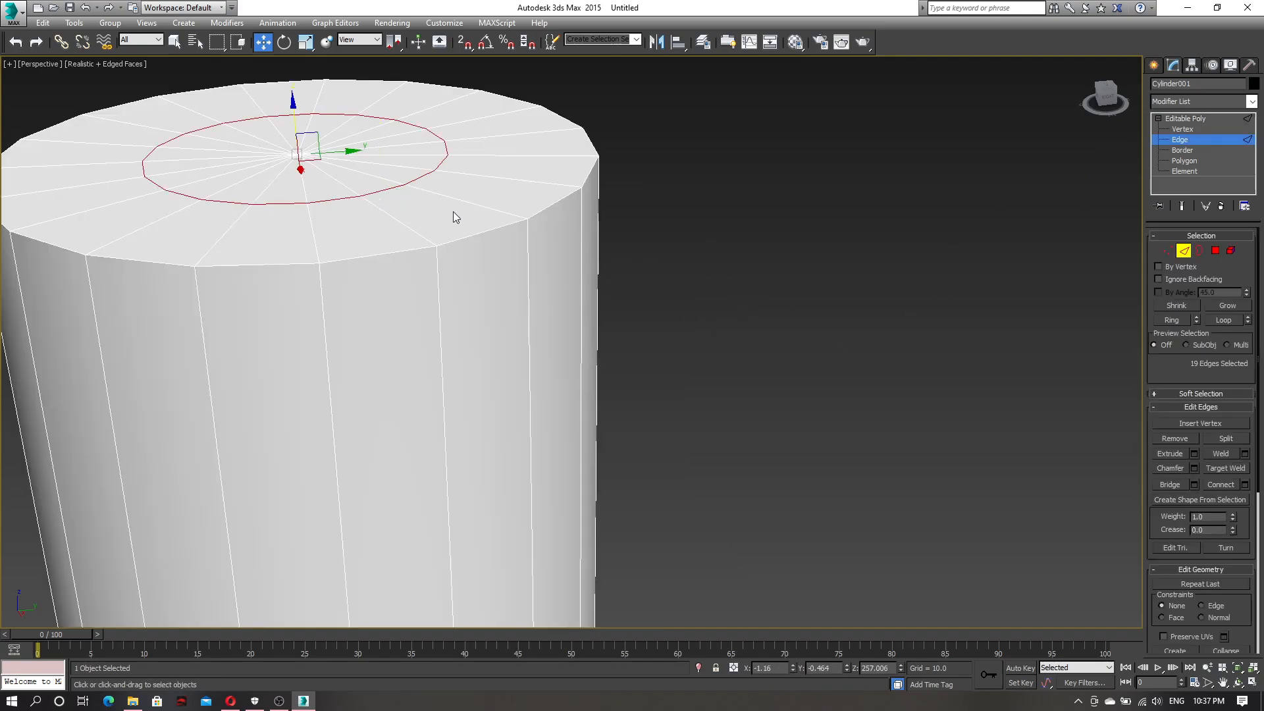
pyautogui.scroll(-3, 558, 232)
pyautogui.keyDown('alt'); pyautogui.moveTo(556, 239); pyautogui.dragTo(479, 275, button='middle'); pyautogui.keyUp('alt')
pyautogui.press('r')
pyautogui.moveTo(424, 230); pyautogui.dragTo(417, 264)
pyautogui.keyDown('alt'); pyautogui.moveTo(417, 264); pyautogui.dragTo(446, 259, button='middle'); pyautogui.keyUp('alt')
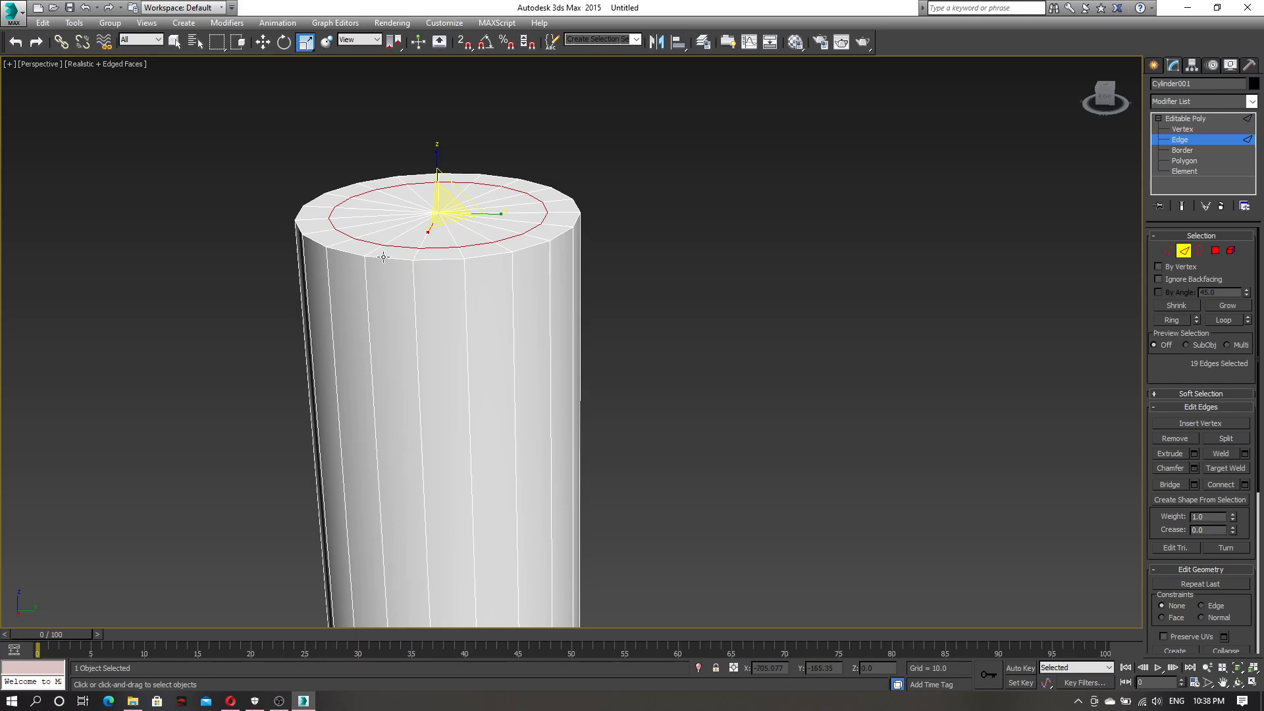
# - Chamfer the selected edge loop on the neck's top cap by 0.905 with 2 connect edge segments
pyautogui.click(1193, 468)
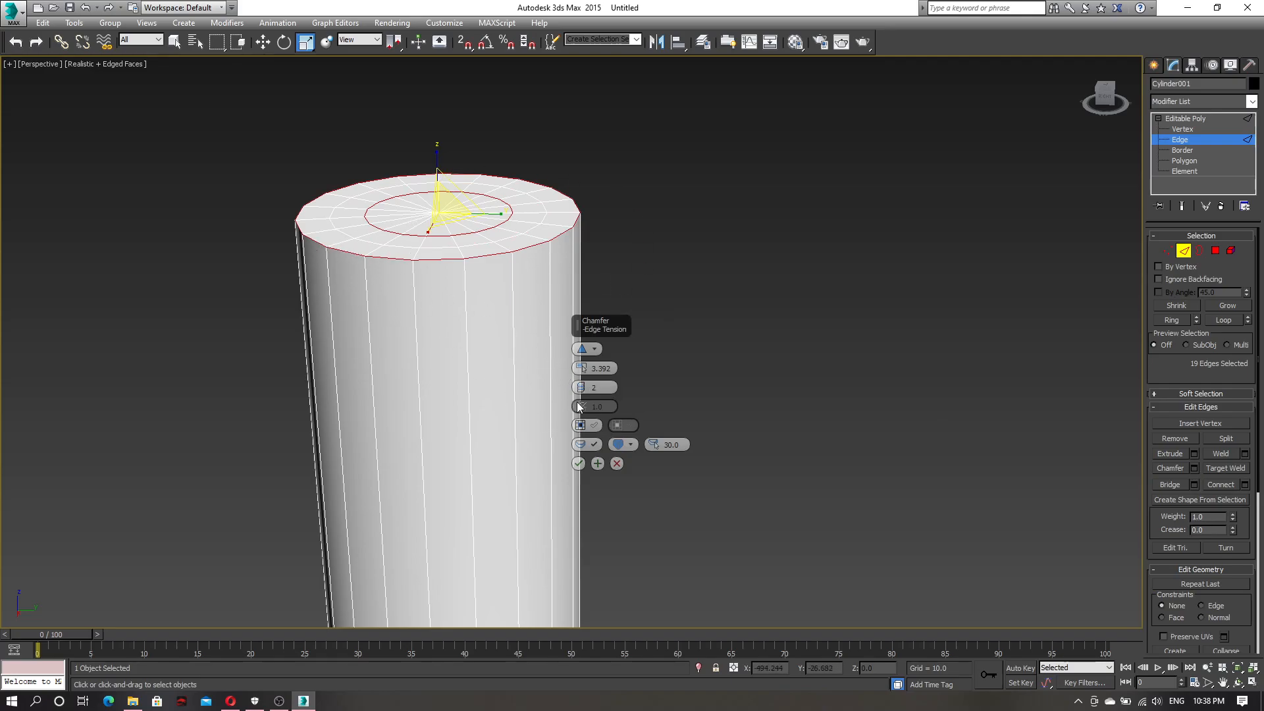
pyautogui.moveTo(581, 373); pyautogui.dragTo(583, 393)
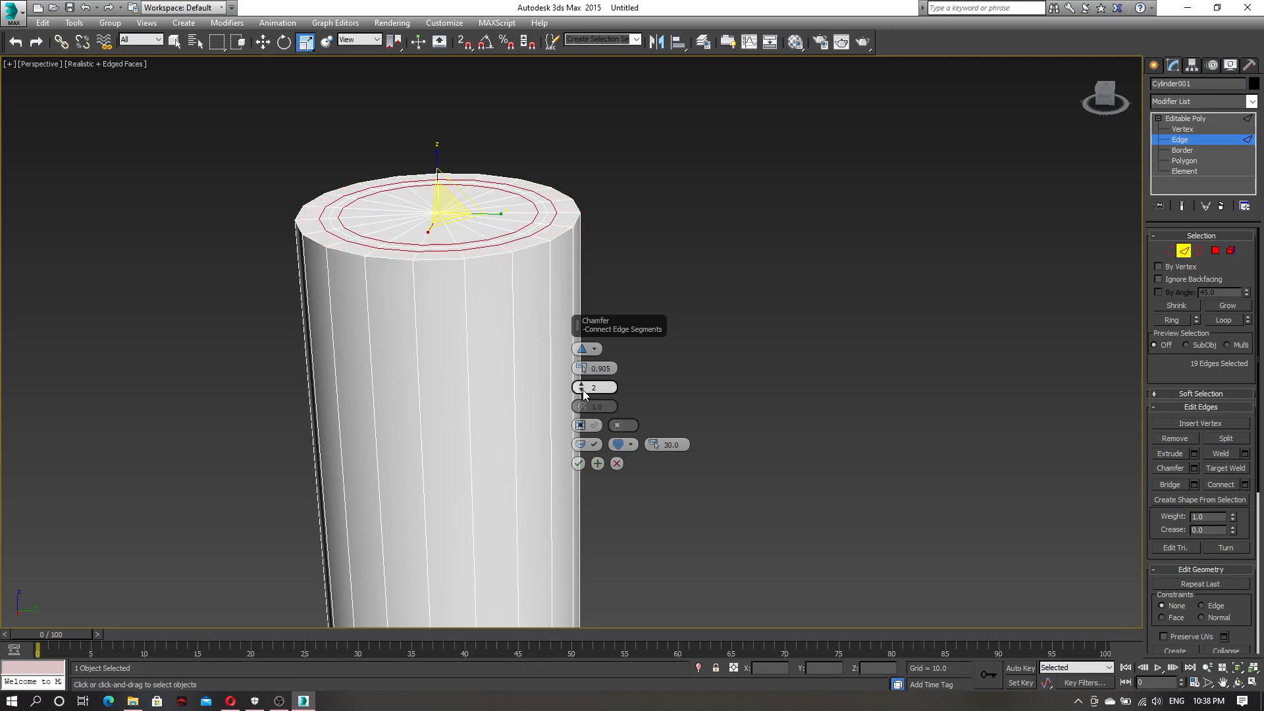
pyautogui.click(578, 464)
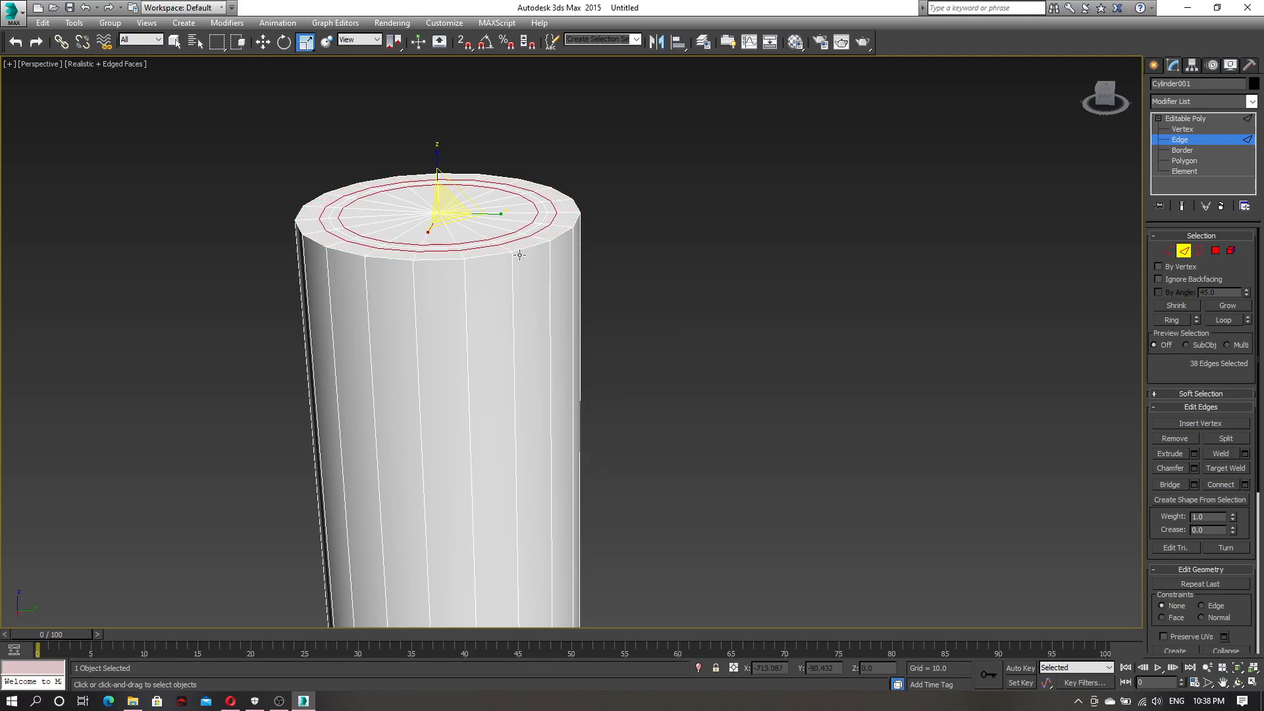
# - Select the innermost edge loop on the neck's top cap using wireframe display and return to shaded view
pyautogui.keyDown('alt'); pyautogui.moveTo(465, 256); pyautogui.dragTo(403, 278, button='middle'); pyautogui.keyUp('alt')
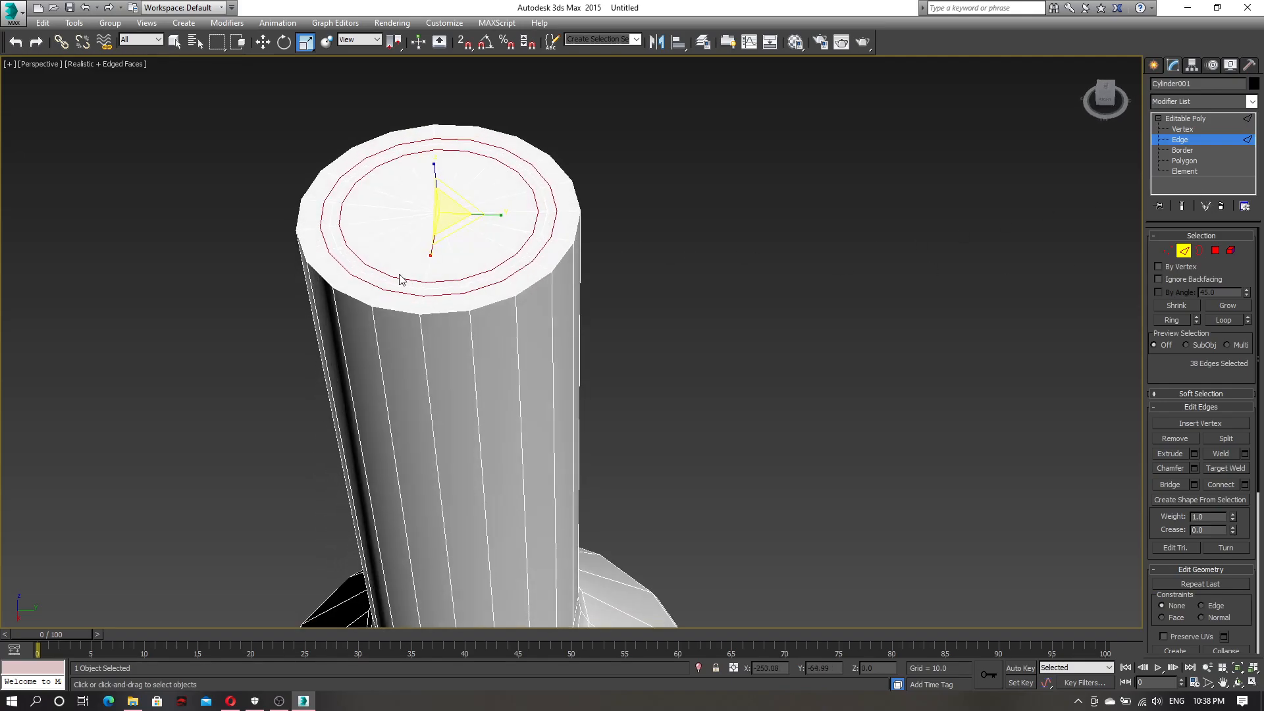
pyautogui.click(352, 250)
pyautogui.keyDown('alt'); pyautogui.moveTo(355, 250); pyautogui.dragTo(412, 254, button='middle'); pyautogui.keyUp('alt')
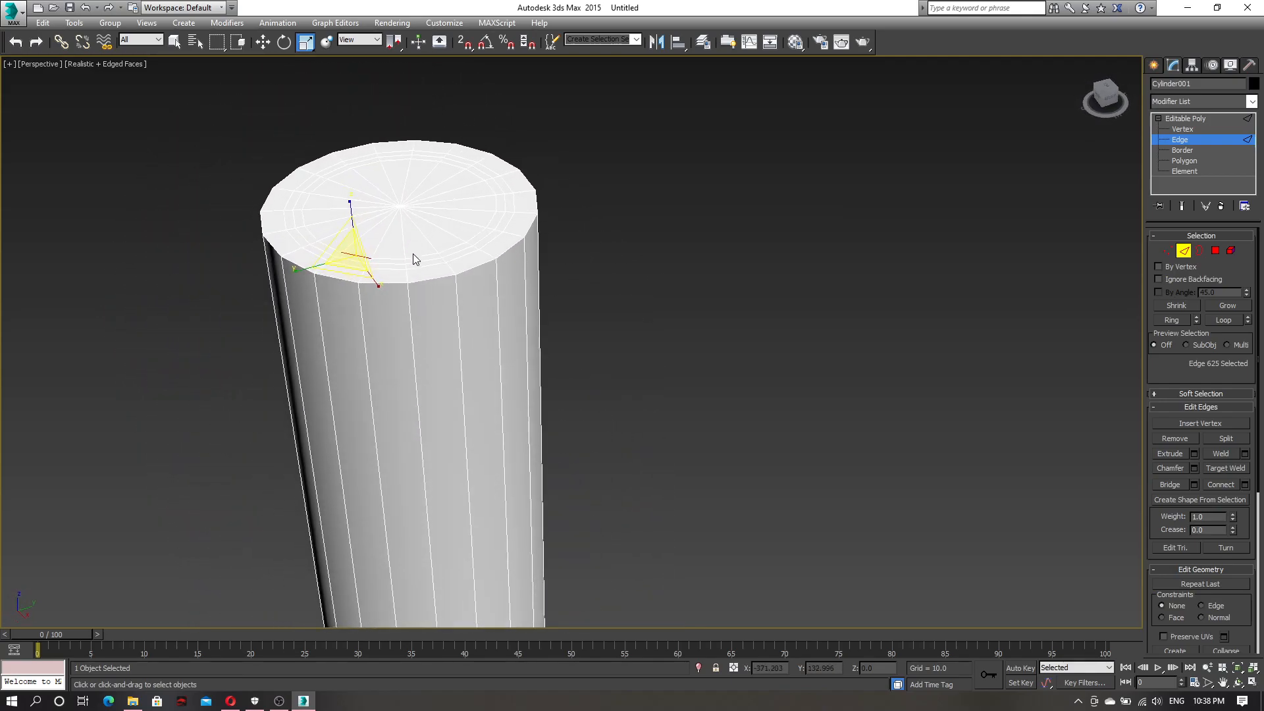
pyautogui.press('F3')
pyautogui.press('F3')
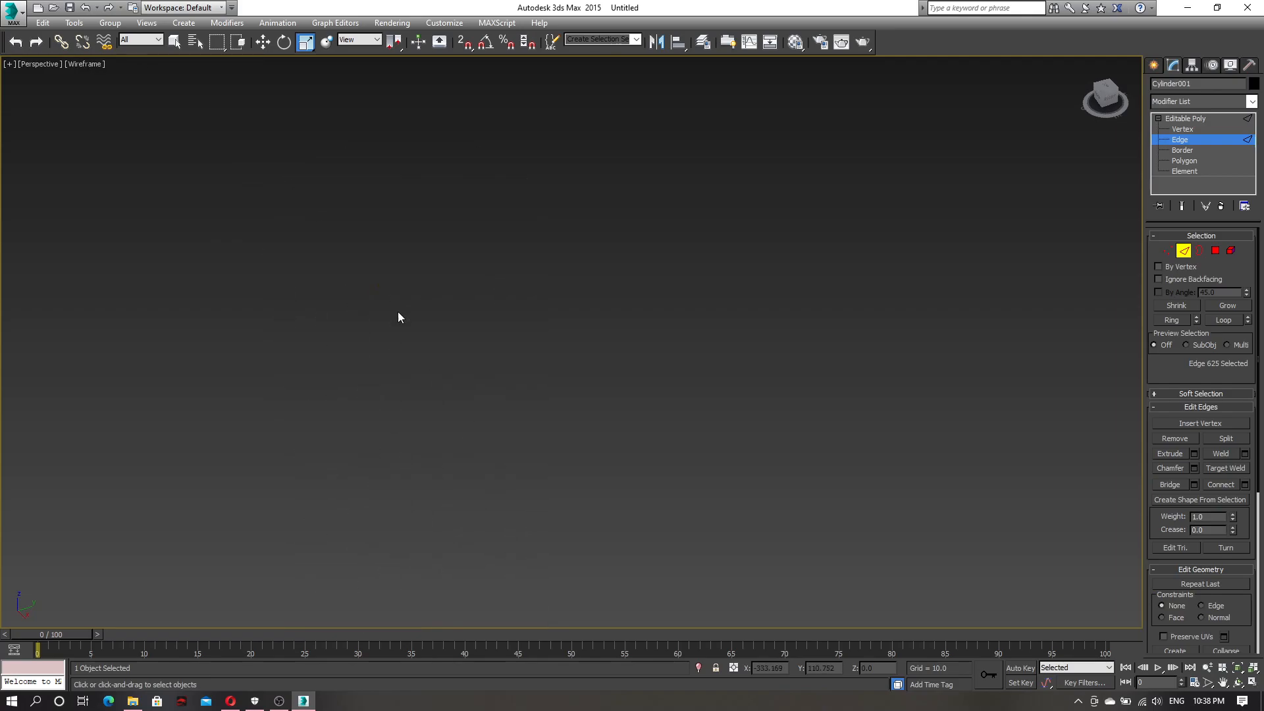
pyautogui.scroll(-8, 392, 265)
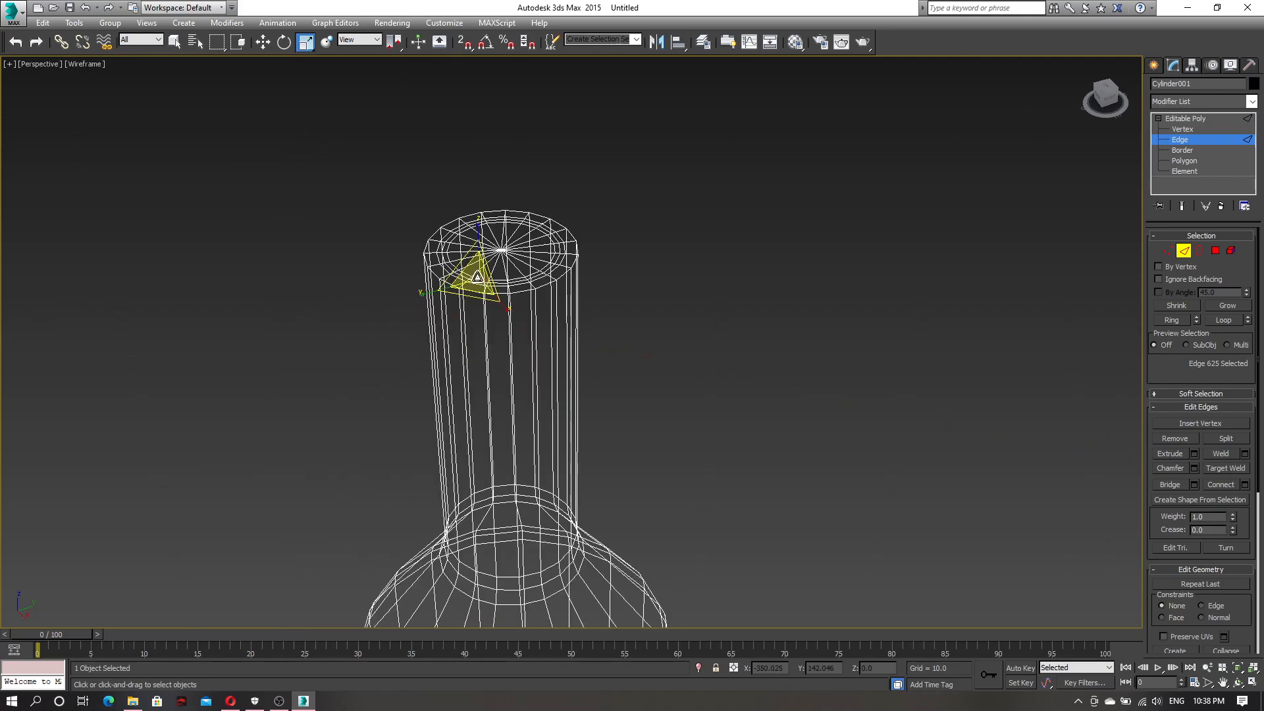
pyautogui.click(513, 278)
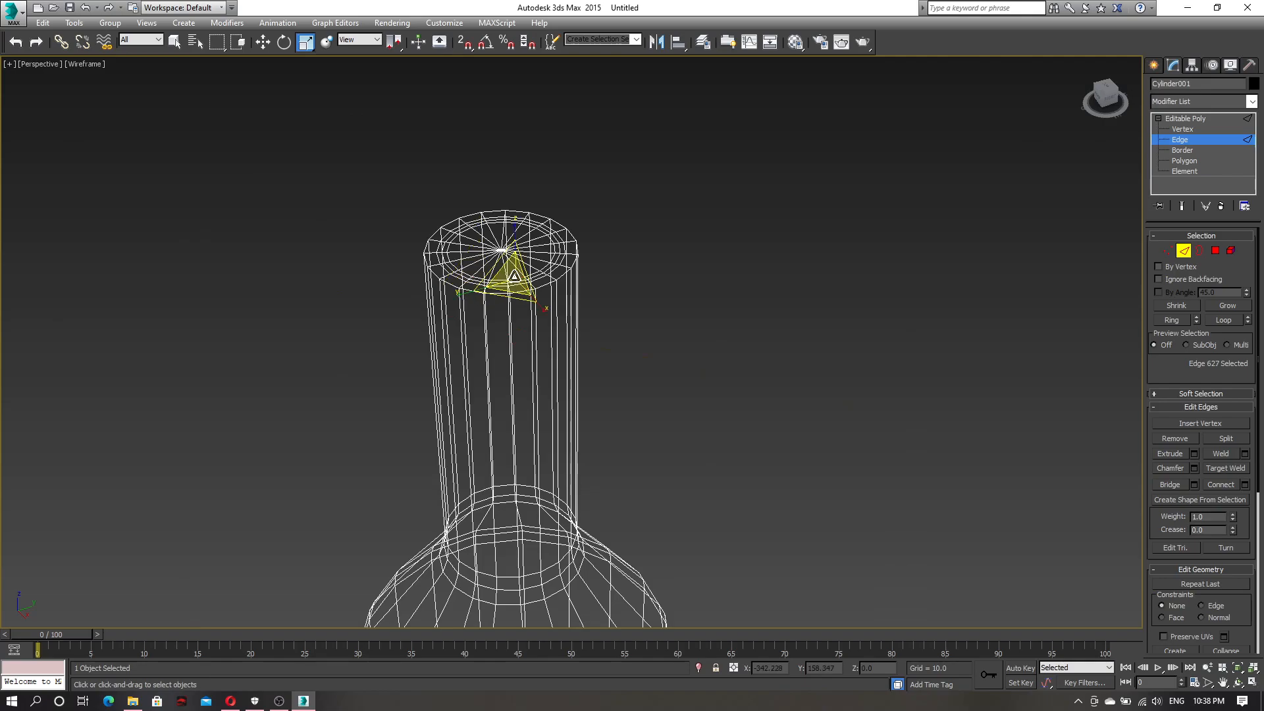
pyautogui.doubleClick(516, 277)
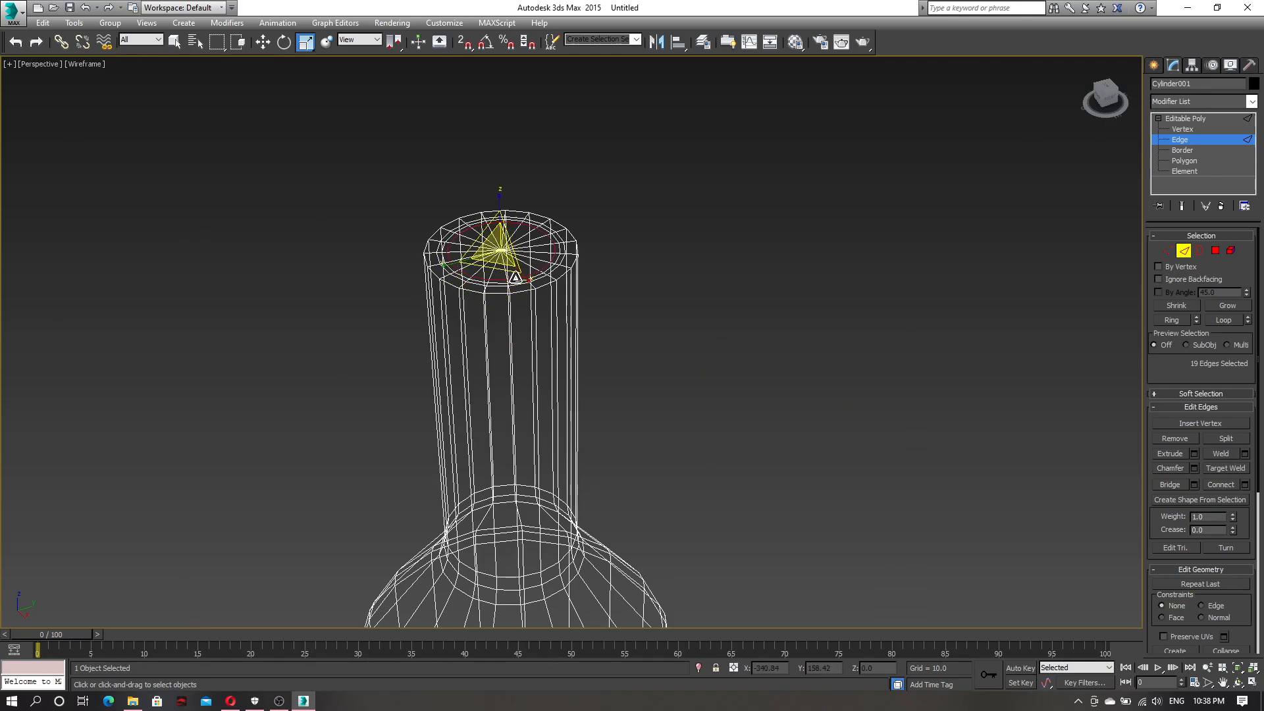
pyautogui.press('z')
pyautogui.scroll(-5, 598, 295)
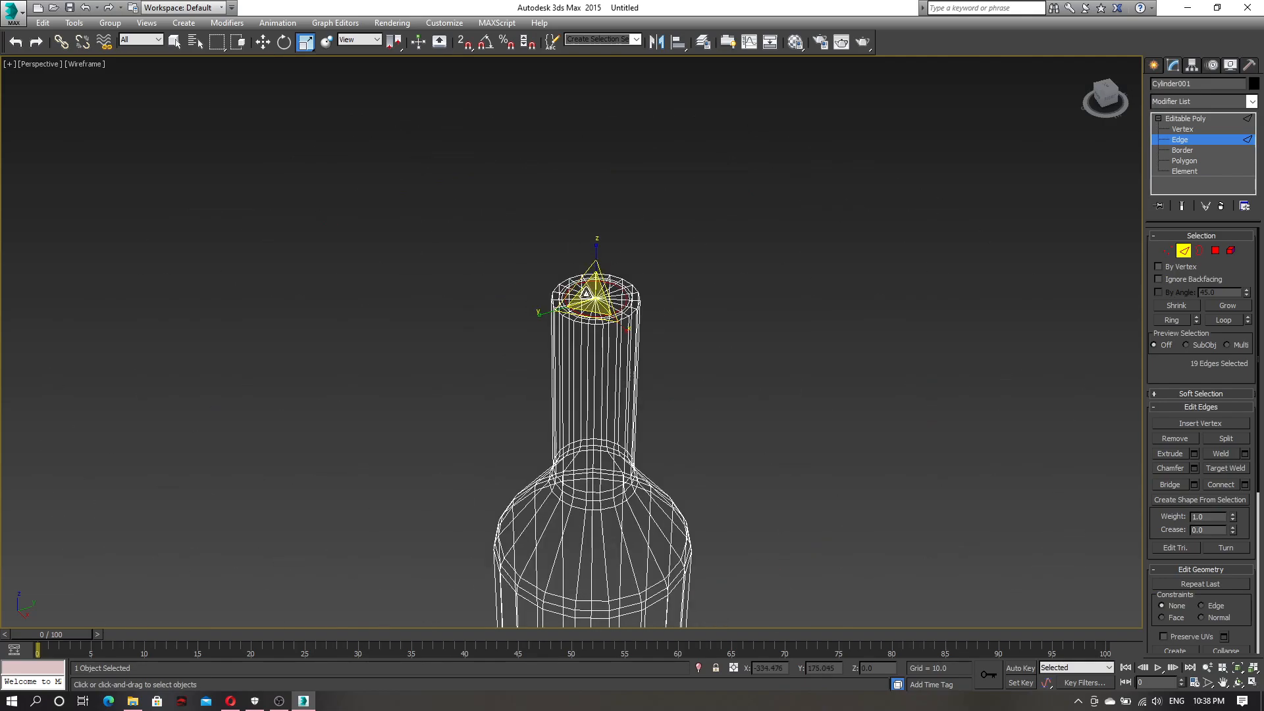
pyautogui.press('F3')
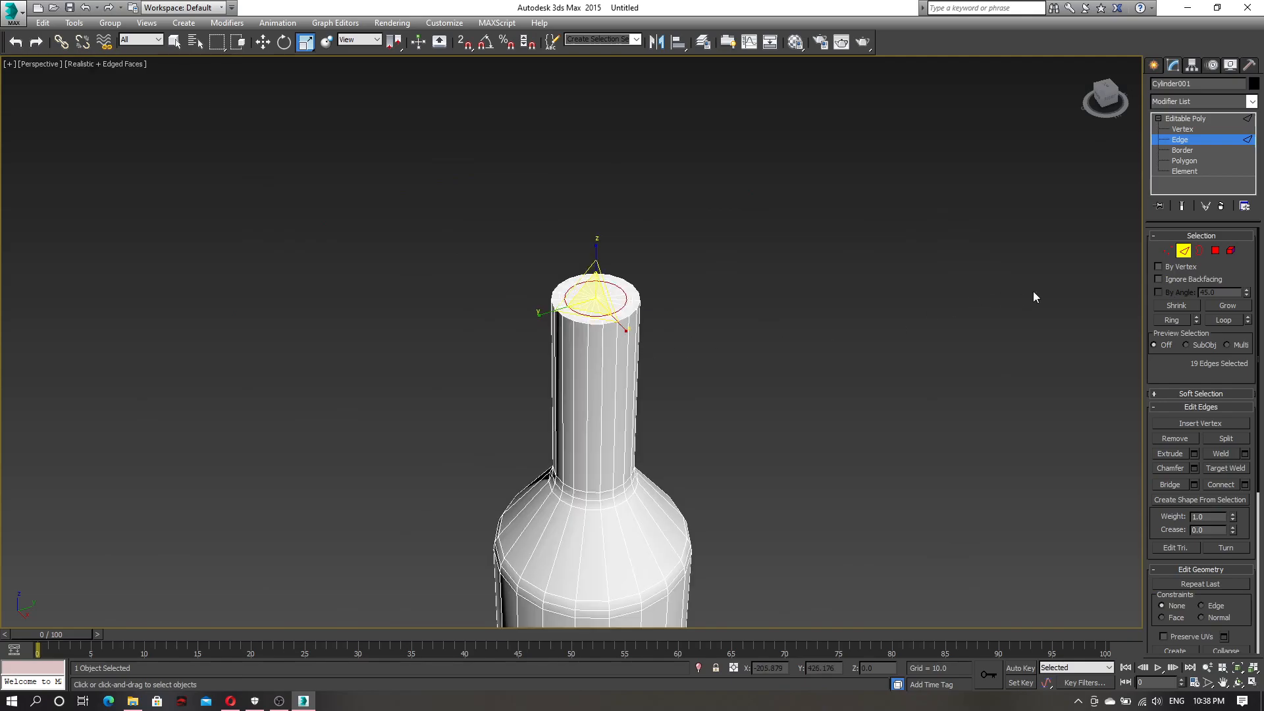
# - Convert the loop to a vertex selection, add the cap's center vertex and move them down to Z about 246.98 to recess the opening
pyautogui.keyDown('ctrl'); pyautogui.click(1166, 250); pyautogui.keyUp('ctrl')
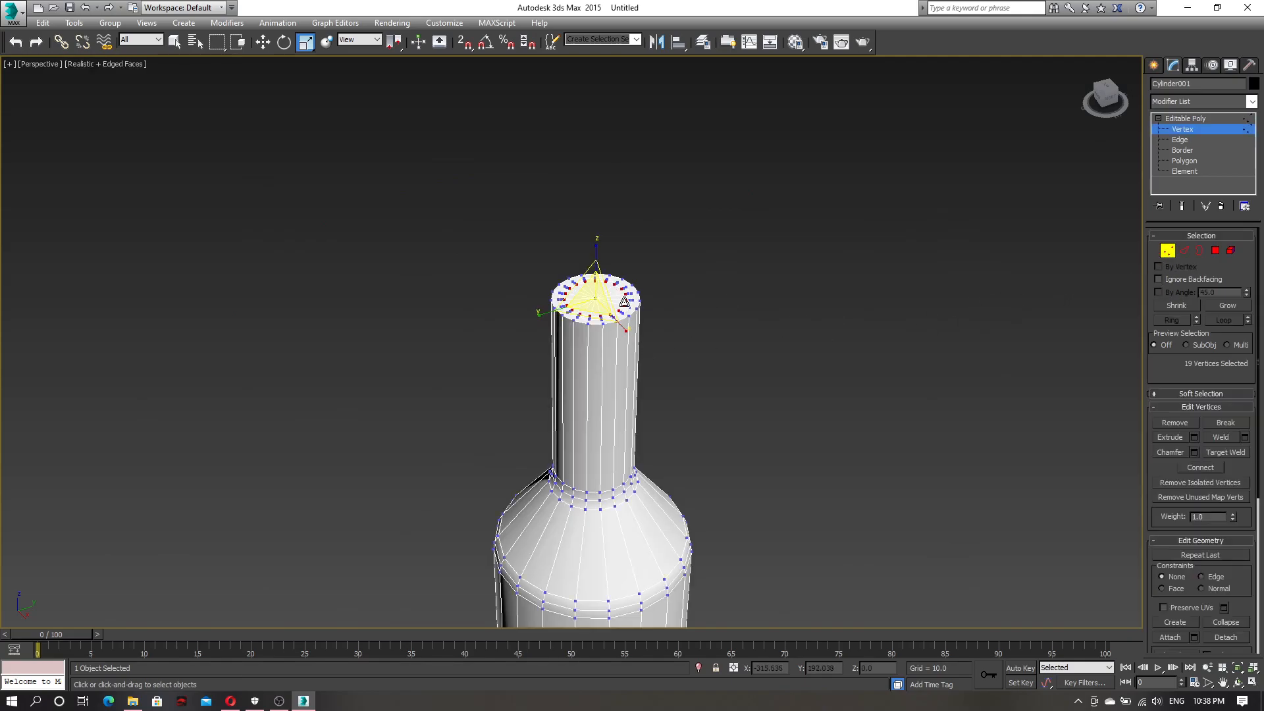
pyautogui.scroll(6, 624, 306)
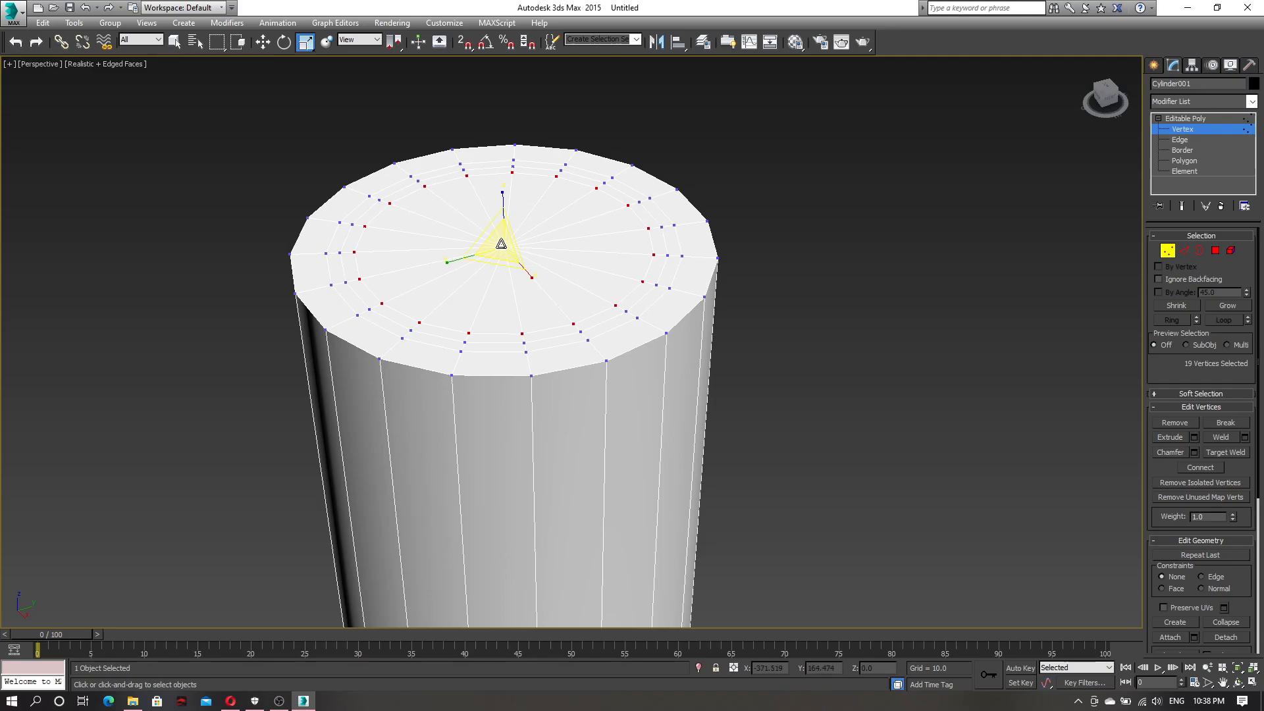
pyautogui.keyDown('ctrl'); pyautogui.click(503, 246); pyautogui.keyUp('ctrl')
pyautogui.press('w')
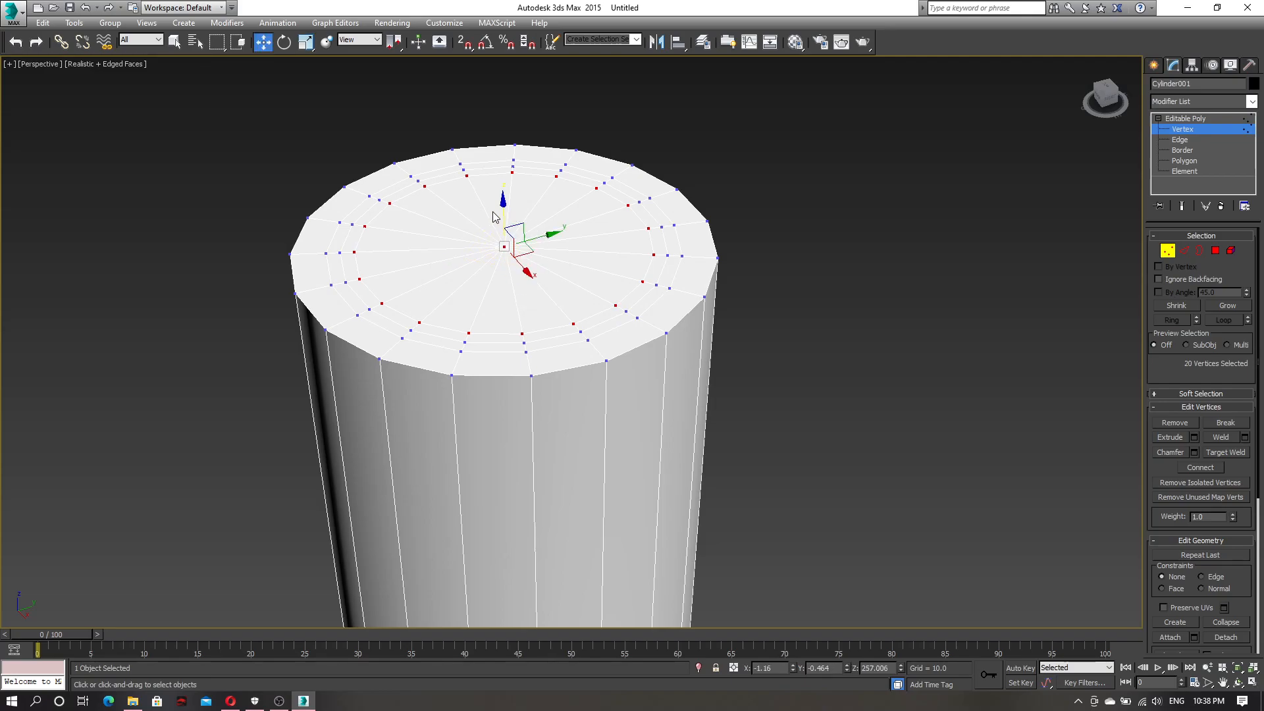
pyautogui.moveTo(502, 213); pyautogui.dragTo(521, 330)
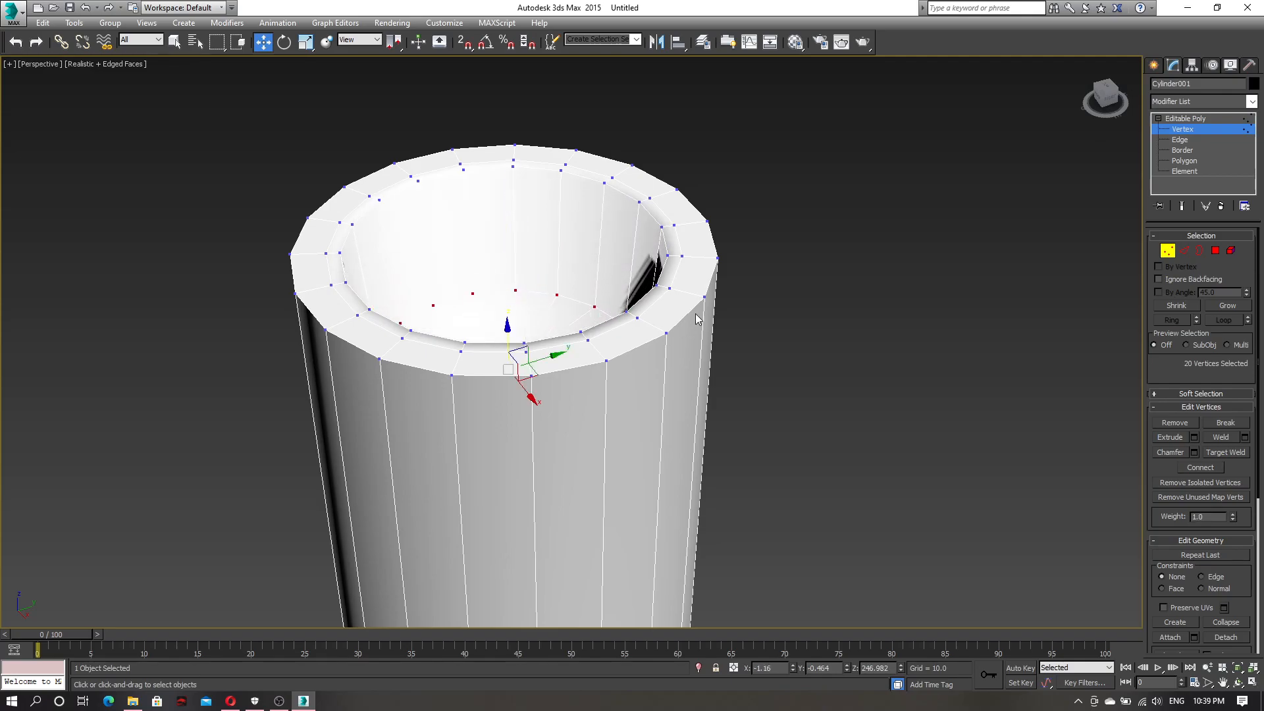
pyautogui.keyDown('alt'); pyautogui.moveTo(747, 337); pyautogui.dragTo(678, 359, button='middle'); pyautogui.keyUp('alt')
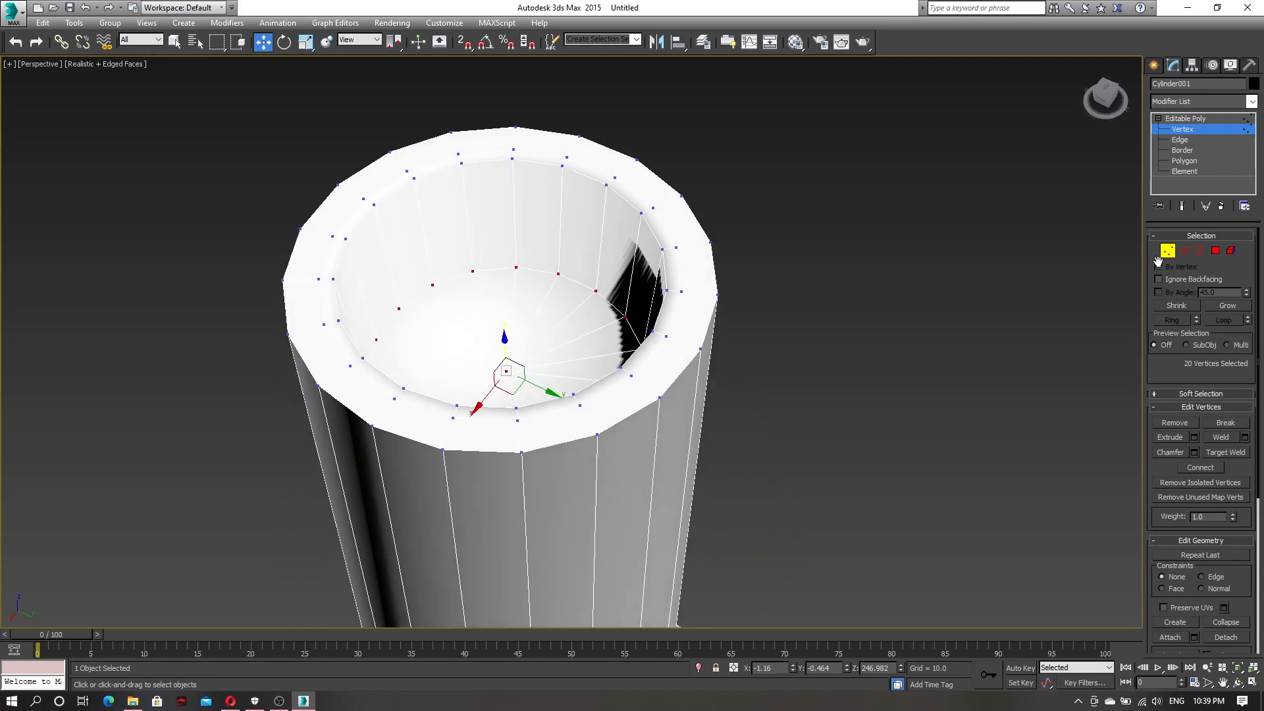
# - At Edge level, chamfer the loop around the recess floor inside the neck by 0.905 with 2 segments
pyautogui.click(1180, 140)
pyautogui.keyDown('alt'); pyautogui.moveTo(724, 314); pyautogui.dragTo(593, 281, button='middle'); pyautogui.keyUp('alt')
pyautogui.keyDown('alt'); pyautogui.moveTo(602, 290); pyautogui.dragTo(384, 285, button='middle'); pyautogui.keyUp('alt')
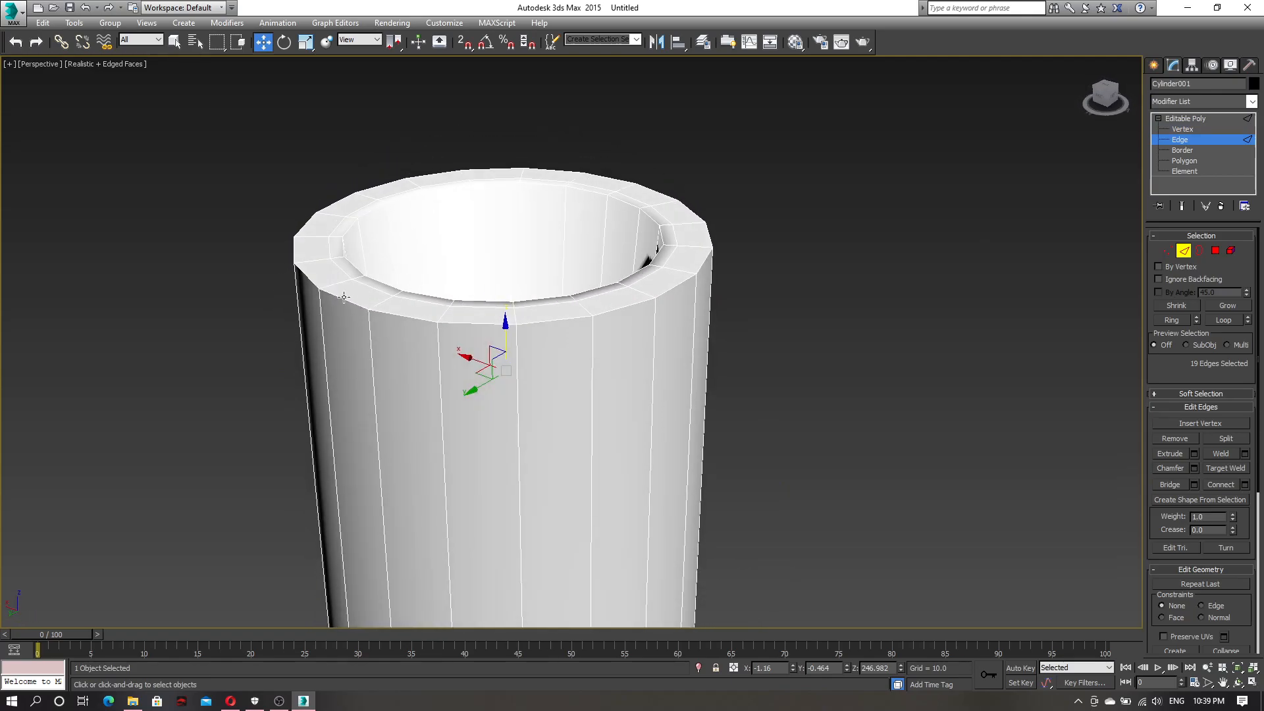
pyautogui.scroll(-5, 408, 343)
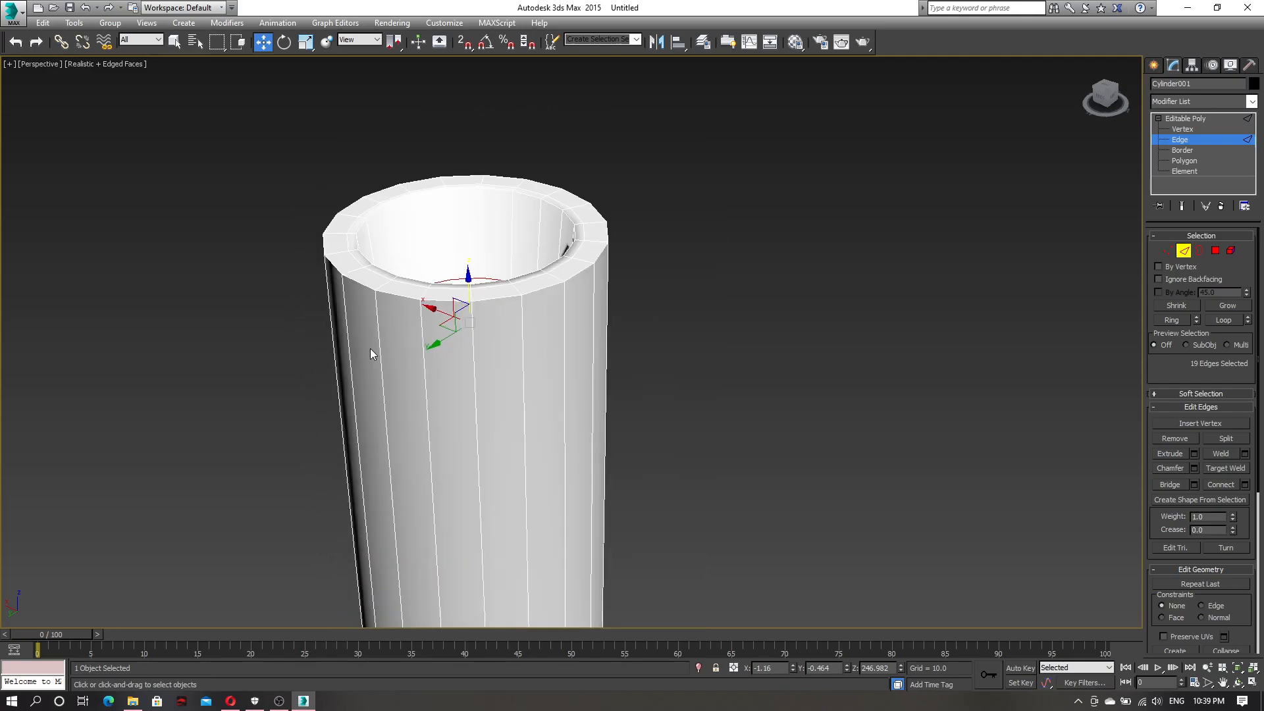
pyautogui.keyDown('alt'); pyautogui.moveTo(439, 424); pyautogui.dragTo(514, 334, button='middle'); pyautogui.keyUp('alt')
pyautogui.scroll(-3, 431, 373)
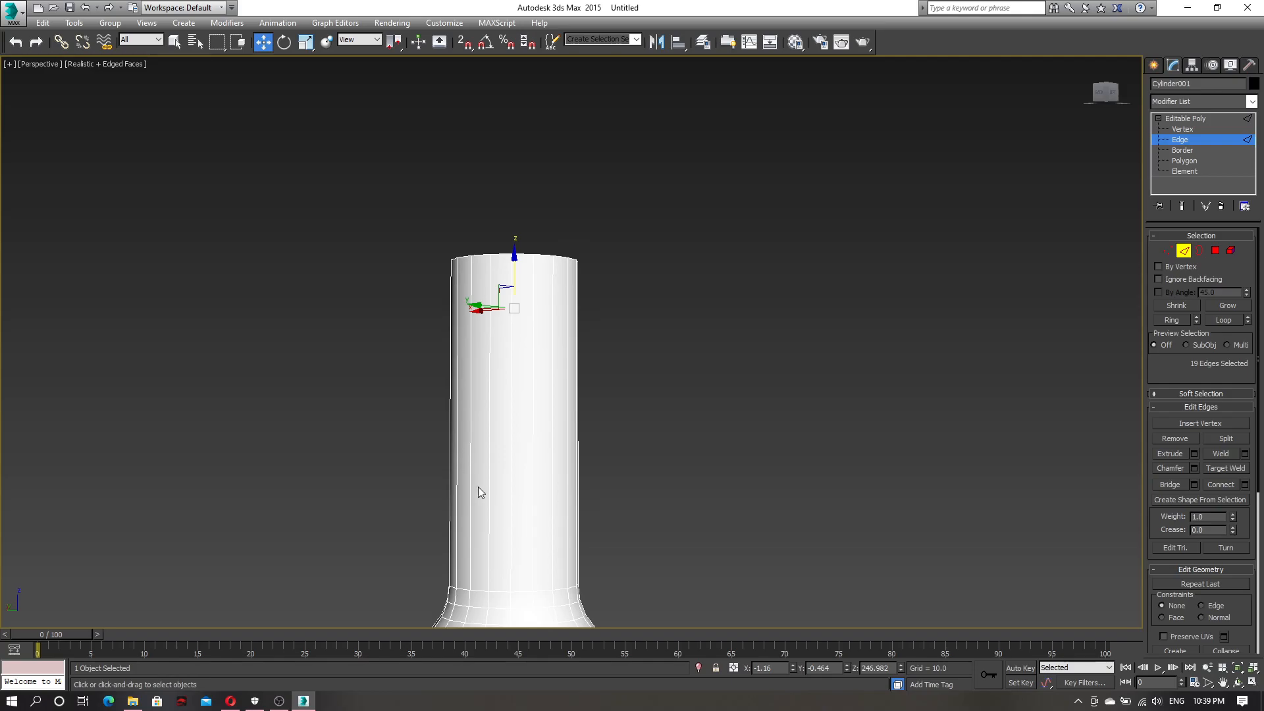
pyautogui.moveTo(547, 298)
pyautogui.keyDown('alt'); pyautogui.mouseDown(button='middle')
pyautogui.moveTo(610, 324)
pyautogui.moveTo(534, 305)
pyautogui.mouseUp(button='middle'); pyautogui.keyUp('alt')
pyautogui.scroll(3, 534, 305)
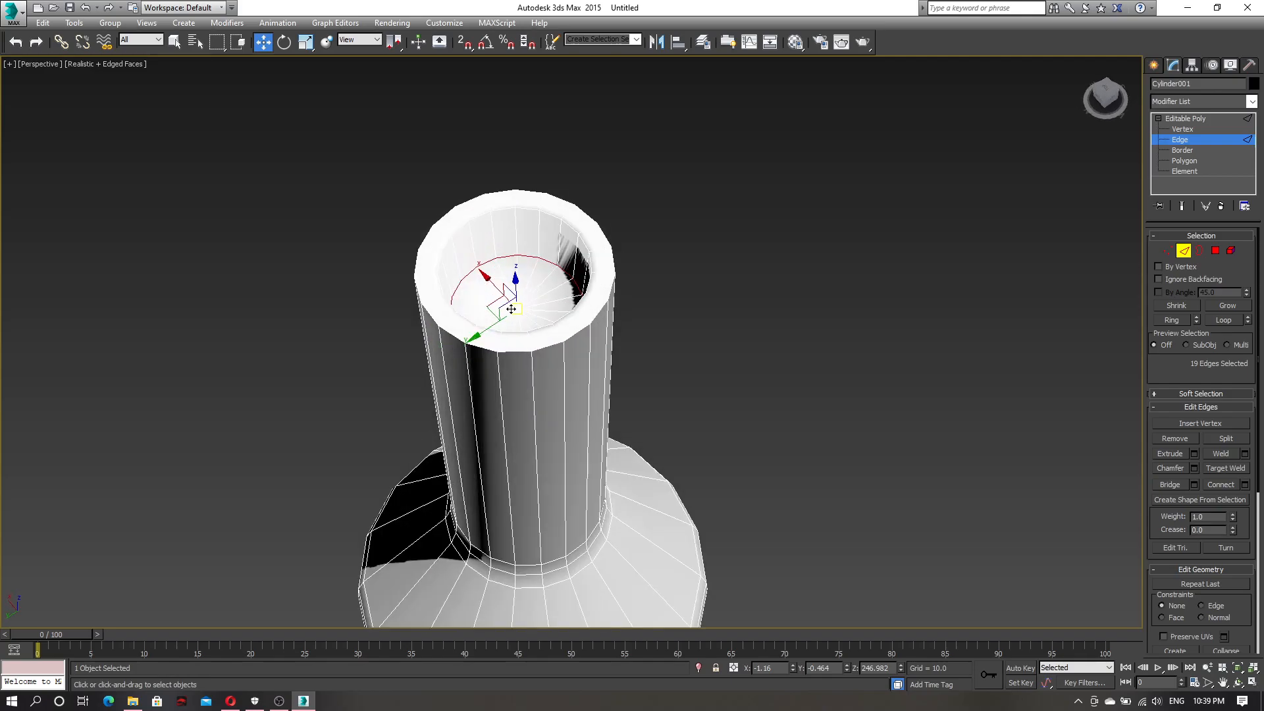
pyautogui.click(1193, 468)
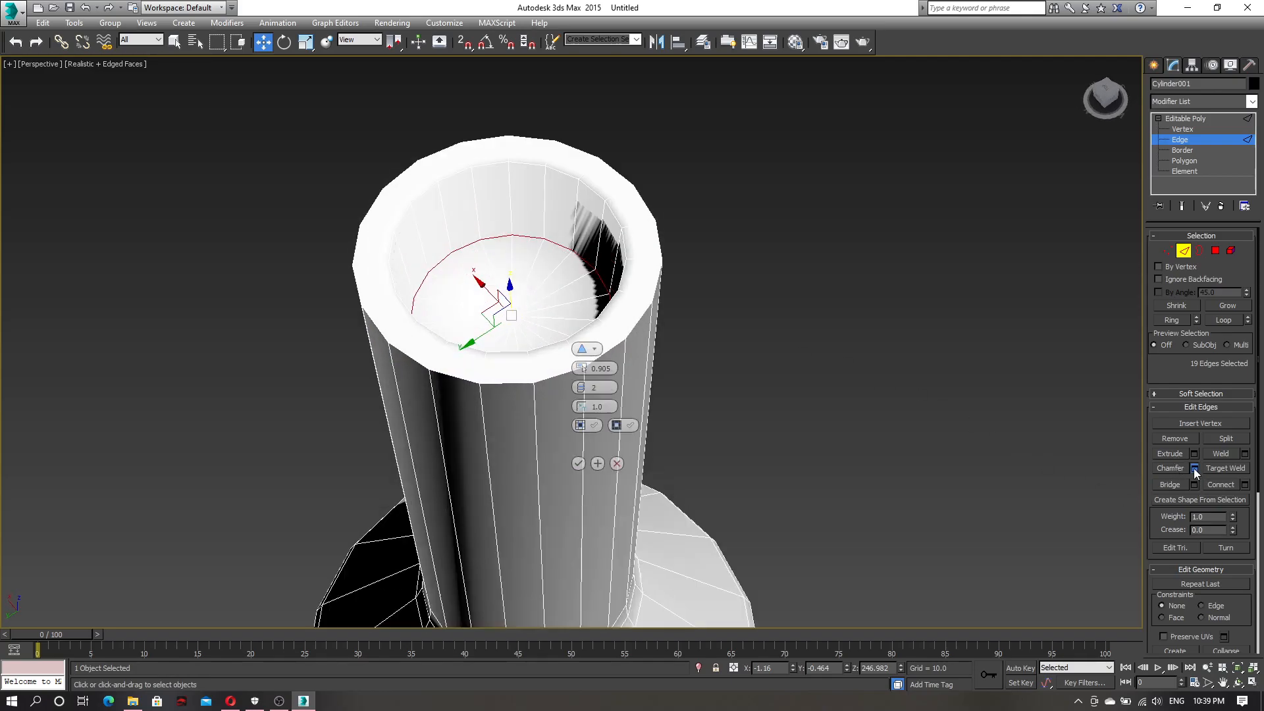
pyautogui.click(578, 463)
# - Select the inner rim loop of the neck opening and chamfer it by a small amount
pyautogui.keyDown('alt'); pyautogui.moveTo(578, 464); pyautogui.dragTo(425, 192, button='middle'); pyautogui.keyUp('alt')
pyautogui.scroll(3, 401, 184)
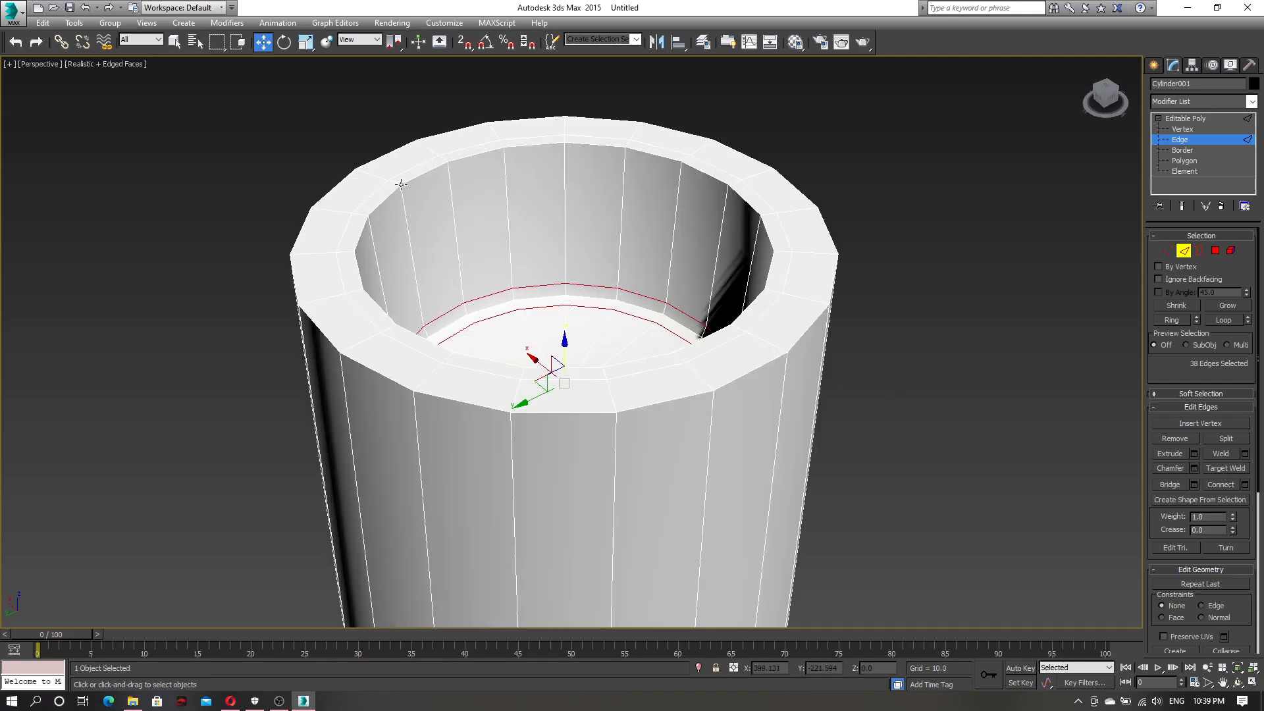
pyautogui.doubleClick(385, 204)
pyautogui.keyDown('alt'); pyautogui.moveTo(455, 261); pyautogui.dragTo(832, 367, button='middle'); pyautogui.keyUp('alt')
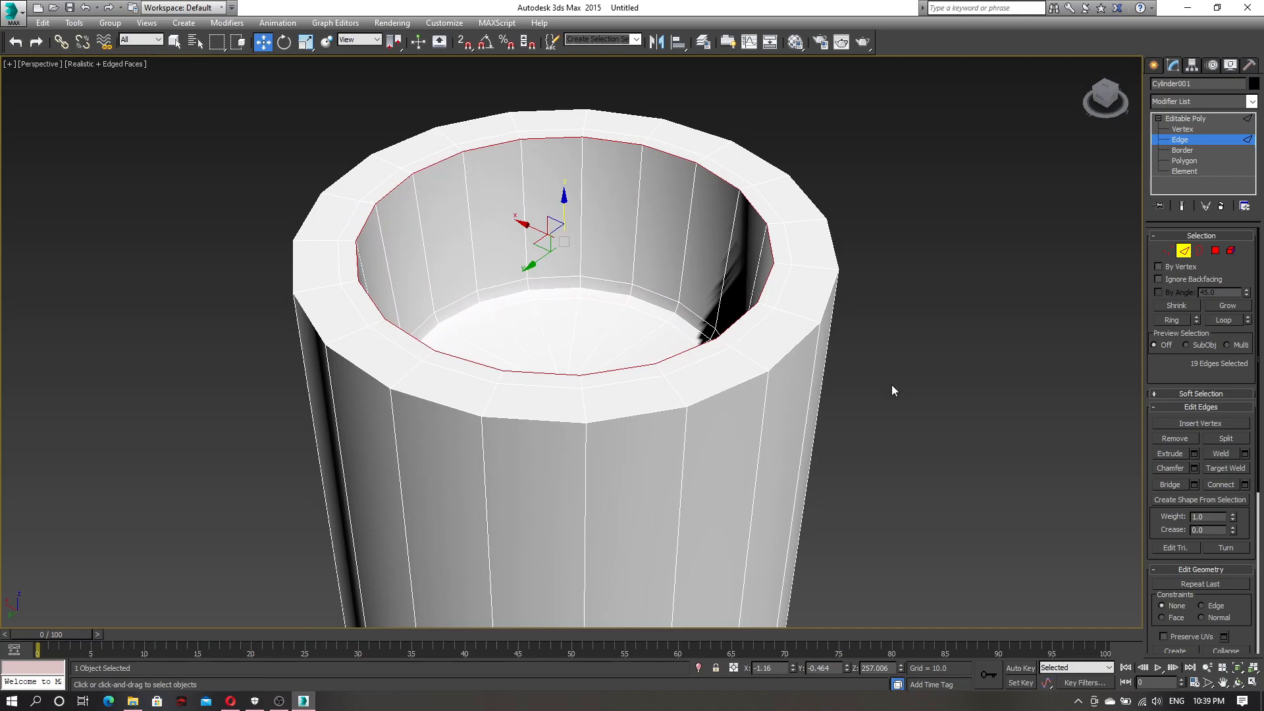
pyautogui.click(1197, 471)
pyautogui.moveTo(582, 369); pyautogui.dragTo(583, 396)
pyautogui.keyDown('alt'); pyautogui.moveTo(494, 359); pyautogui.dragTo(470, 331, button='middle'); pyautogui.keyUp('alt')
pyautogui.click(579, 463)
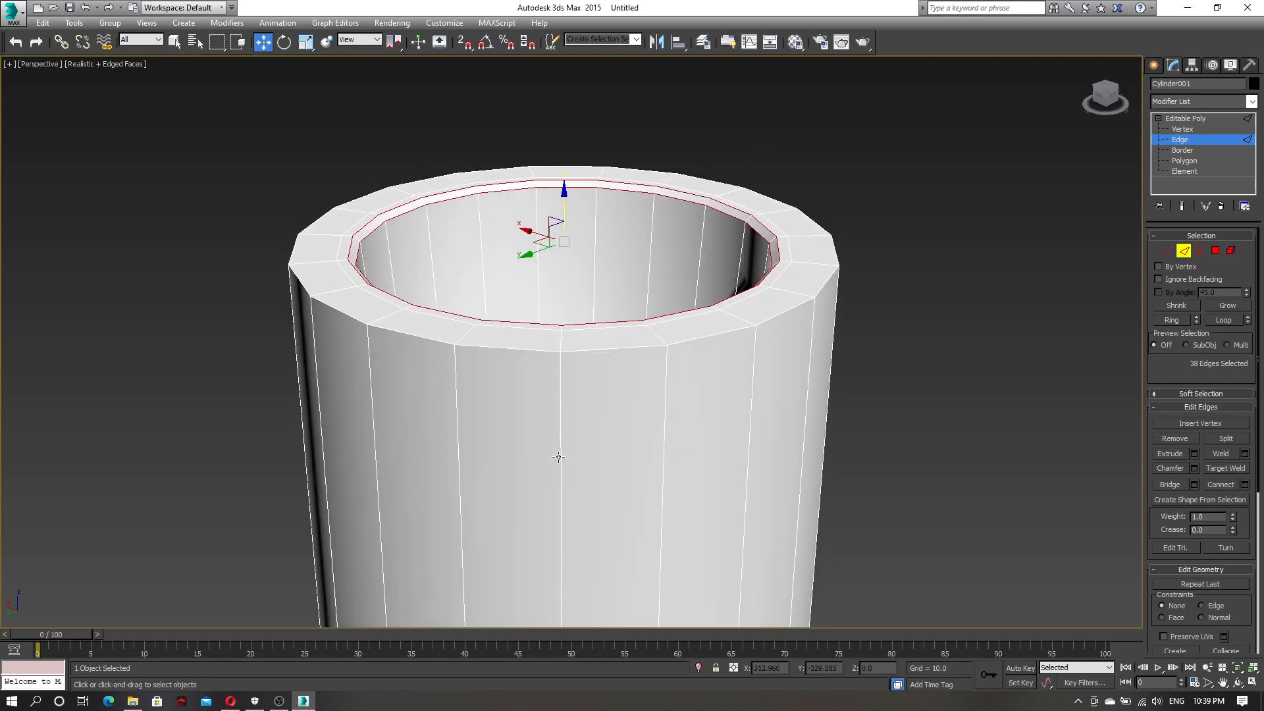
# - Select all the neck's long vertical edges with a selection region and clear the selection
pyautogui.scroll(-4, 559, 457)
pyautogui.keyDown('alt'); pyautogui.moveTo(584, 423); pyautogui.dragTo(626, 287, button='middle'); pyautogui.keyUp('alt')
pyautogui.scroll(-2, 596, 454)
pyautogui.scroll(-2, 632, 283)
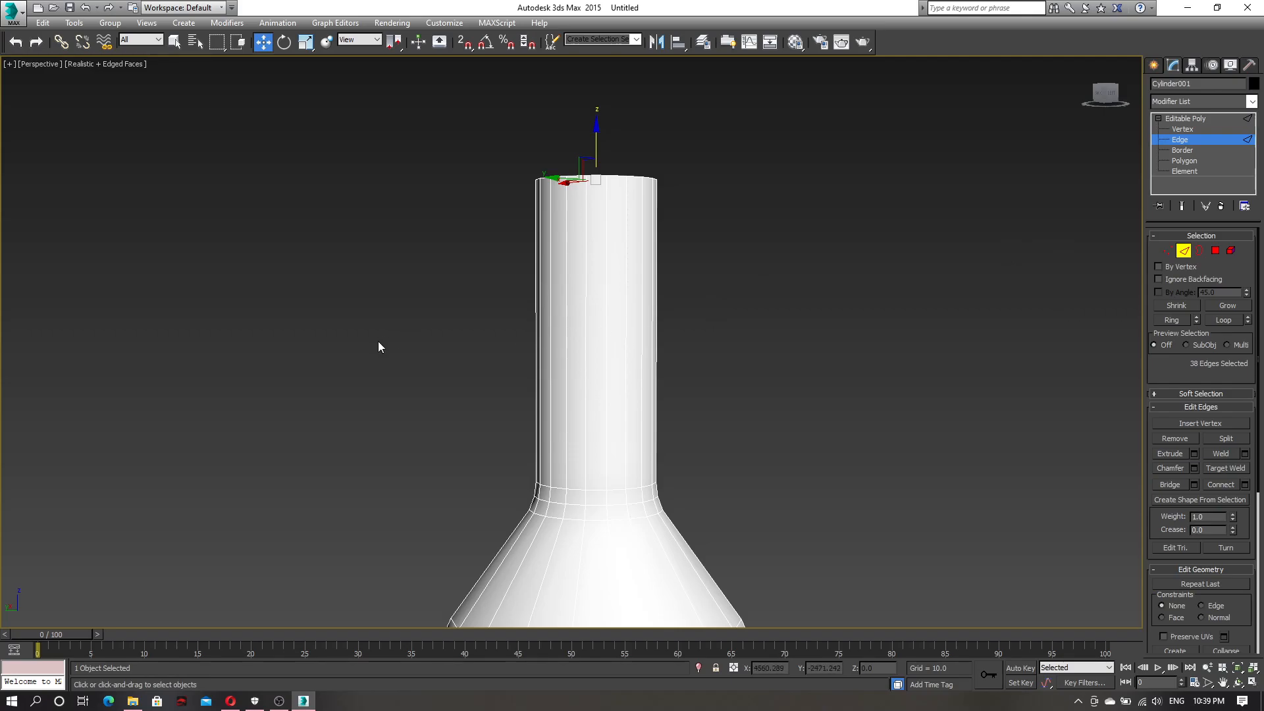
pyautogui.moveTo(424, 369); pyautogui.dragTo(392, 367)
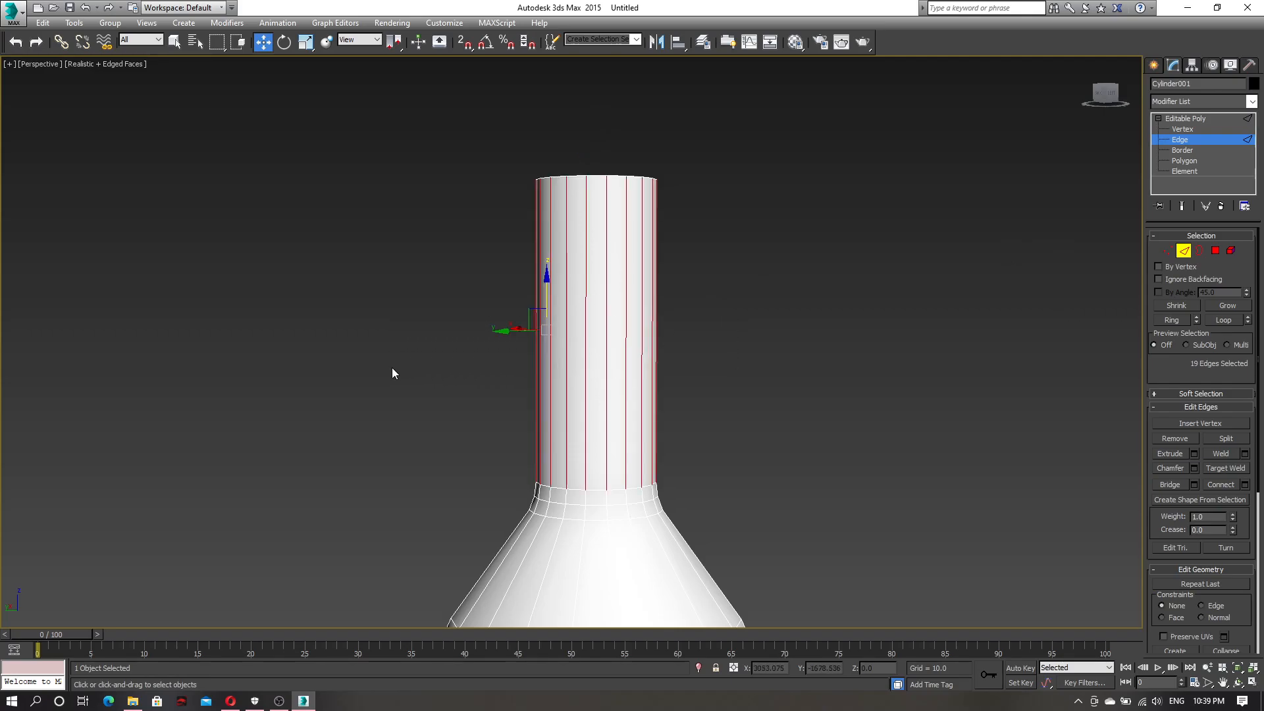
pyautogui.keyDown('alt'); pyautogui.moveTo(737, 354); pyautogui.dragTo(712, 388, button='middle'); pyautogui.keyUp('alt')
pyautogui.click(735, 310)
# - Select the full ring of vertical edges around the neck, starting from one edge and its neighbor
pyautogui.click(585, 343)
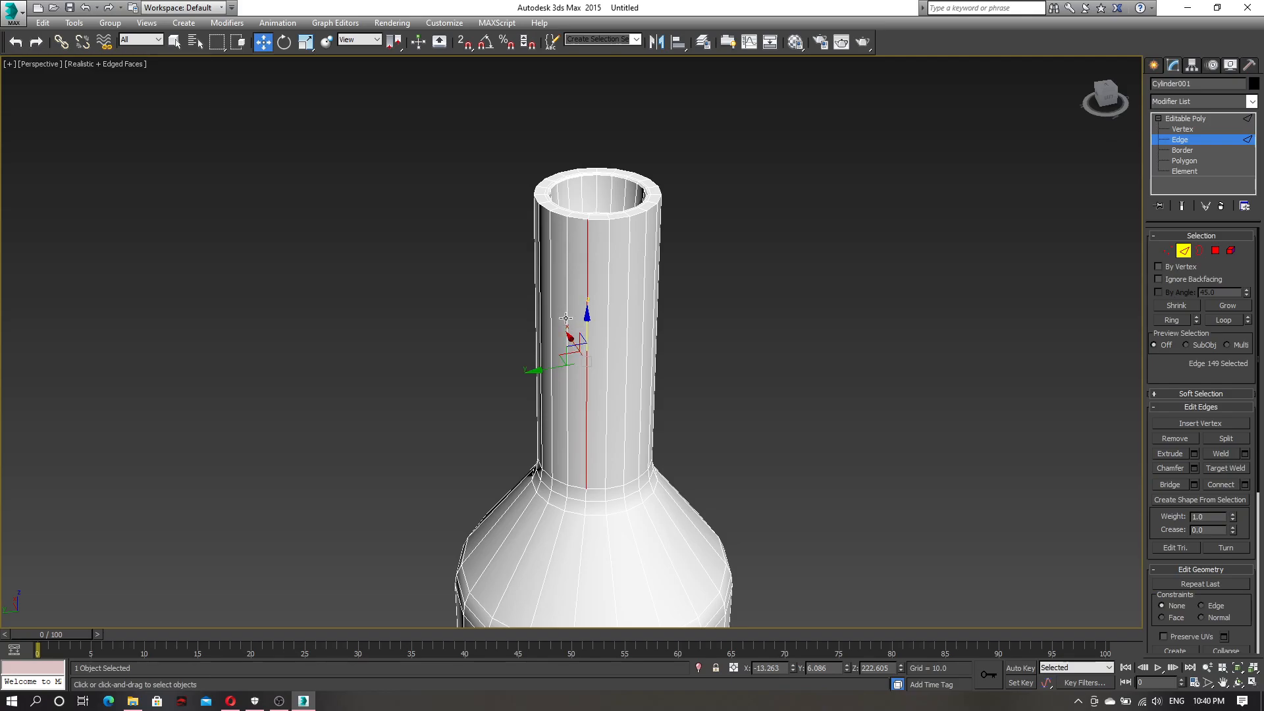
pyautogui.keyDown('shift'); pyautogui.click(568, 318); pyautogui.keyUp('shift')
pyautogui.keyDown('shift'); pyautogui.click(584, 317); pyautogui.keyUp('shift')
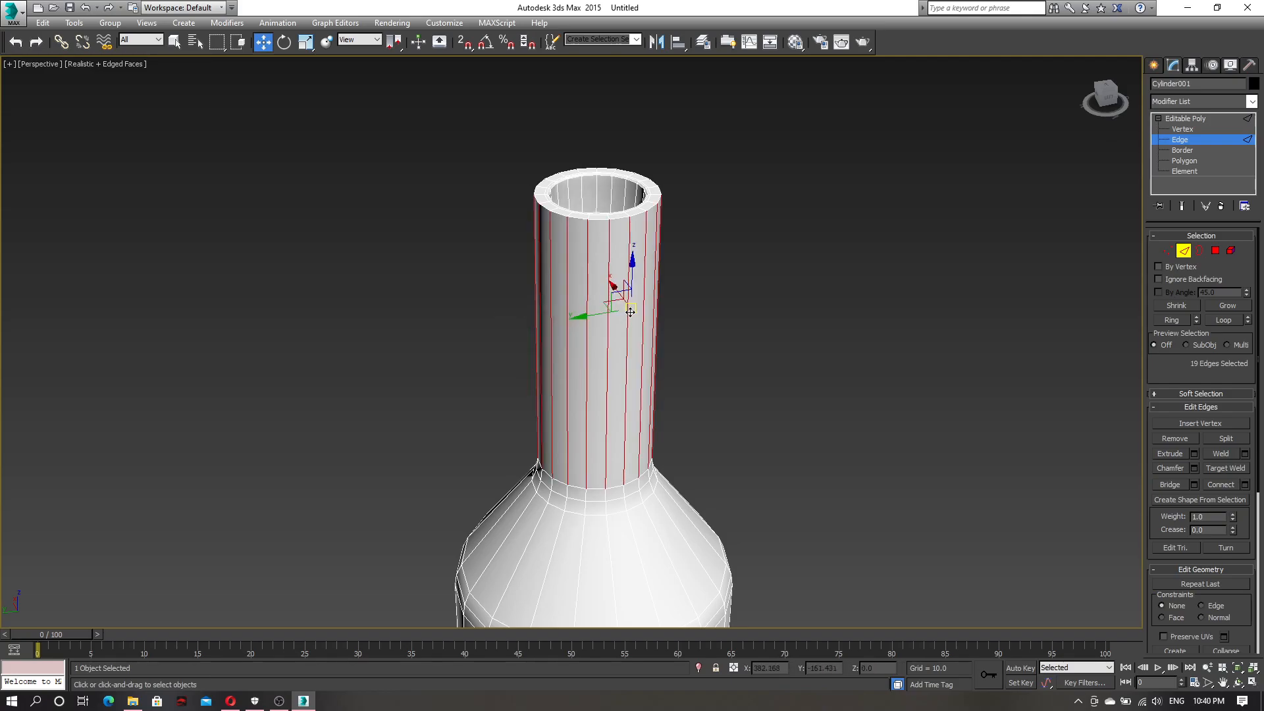
pyautogui.keyDown('alt'); pyautogui.moveTo(751, 318); pyautogui.dragTo(755, 284, button='middle'); pyautogui.keyUp('alt')
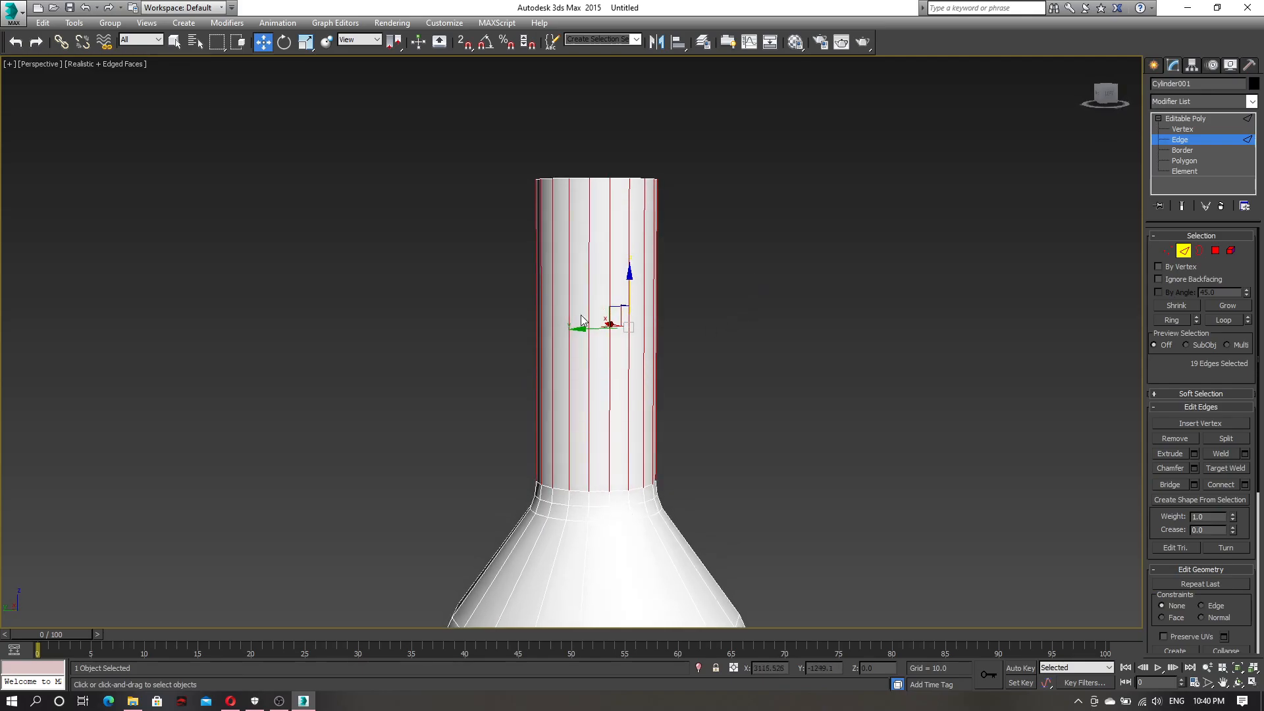
pyautogui.keyDown('alt'); pyautogui.moveTo(784, 333); pyautogui.dragTo(735, 345, button='middle'); pyautogui.keyUp('alt')
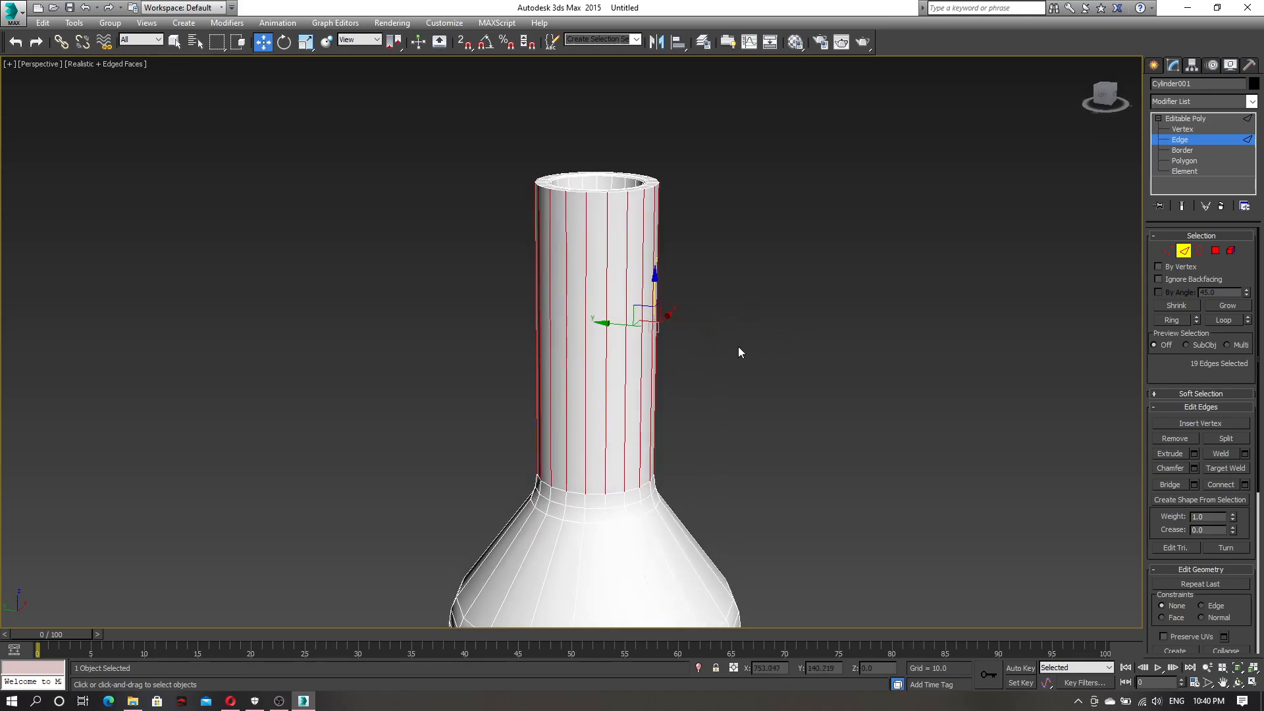
# - Connect the neck's vertical edges with a single edge loop and undo it
pyautogui.click(1219, 485)
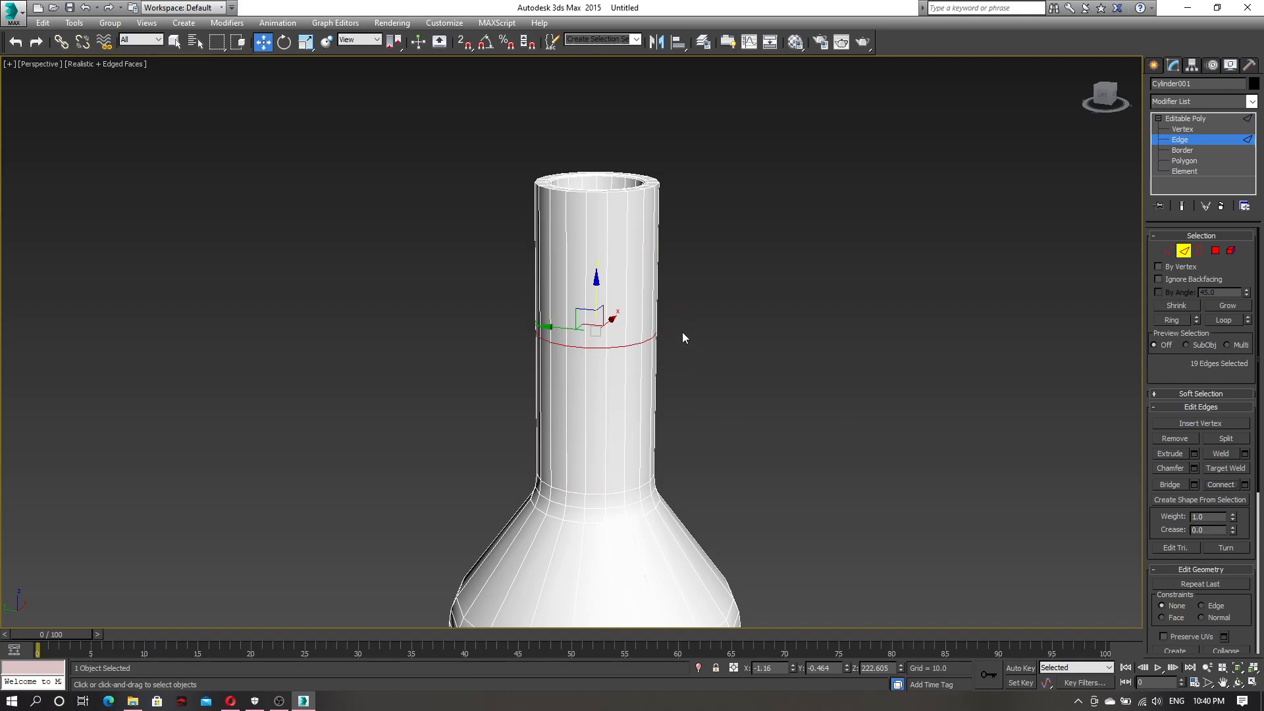
pyautogui.moveTo(707, 366)
pyautogui.keyDown('alt'); pyautogui.mouseDown(button='middle')
pyautogui.moveTo(712, 354)
pyautogui.moveTo(686, 337)
pyautogui.moveTo(512, 334)
pyautogui.mouseUp(button='middle'); pyautogui.keyUp('alt')
pyautogui.keyDown('alt'); pyautogui.moveTo(740, 347); pyautogui.dragTo(655, 379, button='middle'); pyautogui.keyUp('alt')
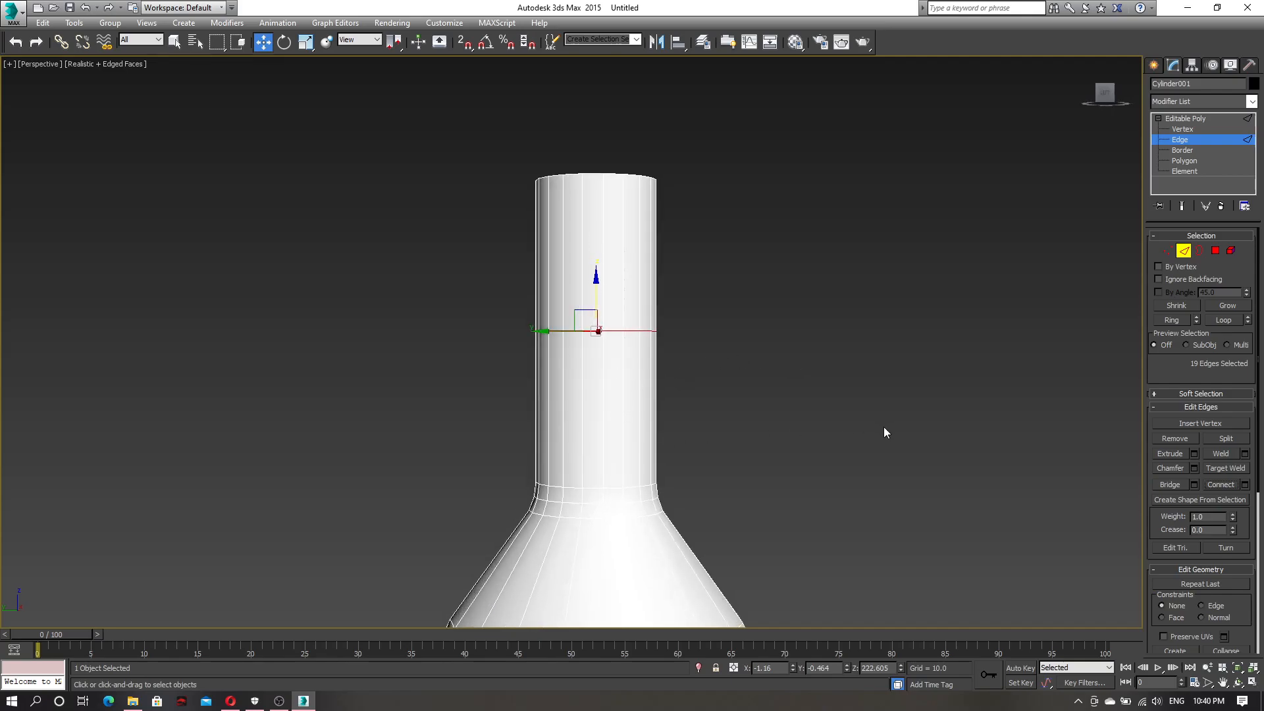
pyautogui.hotkey('ctrl', 'z')
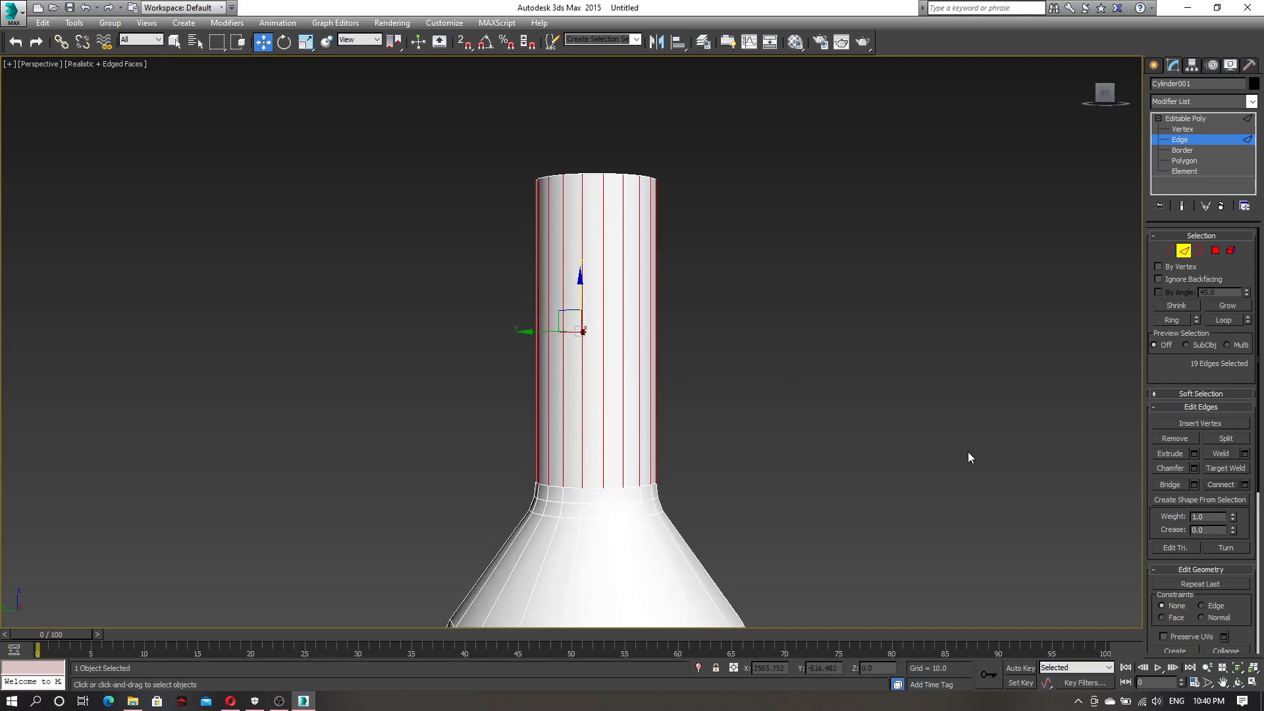
# - Connect the neck's vertical edges, trying 3 segments before reducing to a single segment and applying it
pyautogui.click(1243, 485)
pyautogui.keyDown('alt'); pyautogui.moveTo(773, 368); pyautogui.dragTo(726, 389, button='middle'); pyautogui.keyUp('alt')
pyautogui.click(582, 347)
pyautogui.click(581, 347)
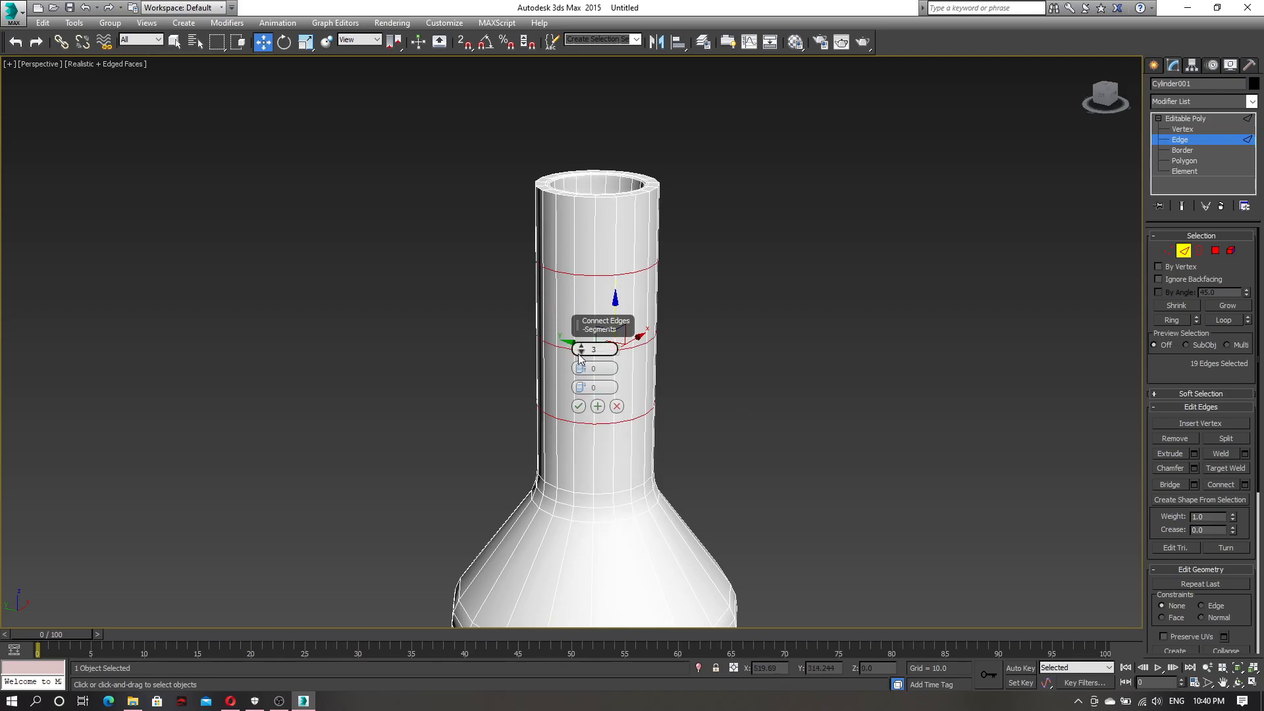
pyautogui.click(582, 353)
pyautogui.click(582, 353)
pyautogui.click(578, 406)
# - Move the new neck edge loop up toward the rim, to Z about 241.8
pyautogui.keyDown('alt'); pyautogui.moveTo(686, 389); pyautogui.dragTo(719, 358, button='middle'); pyautogui.keyUp('alt')
pyautogui.moveTo(595, 302); pyautogui.dragTo(602, 213)
pyautogui.keyDown('alt'); pyautogui.moveTo(720, 254); pyautogui.dragTo(578, 255, button='middle'); pyautogui.keyUp('alt')
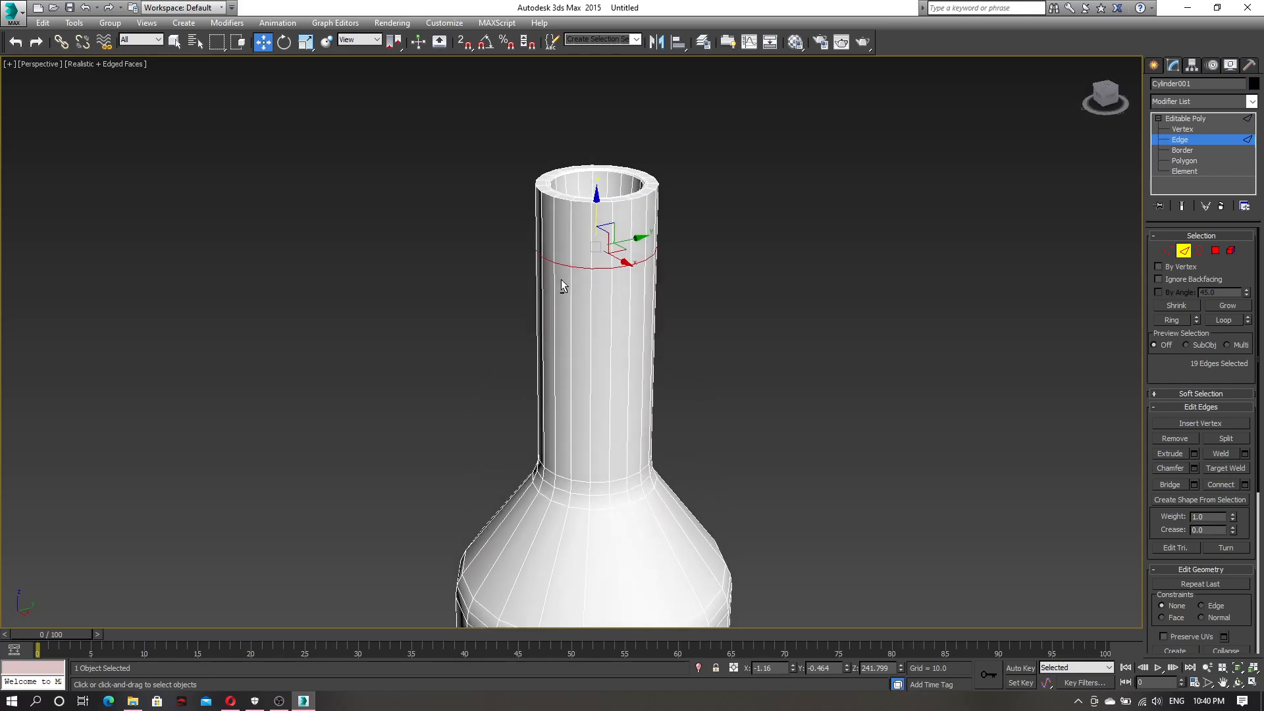
# - Select the ring of vertical edges between the neck's upper loop and the rim and convert it to a polygon selection
pyautogui.click(570, 249)
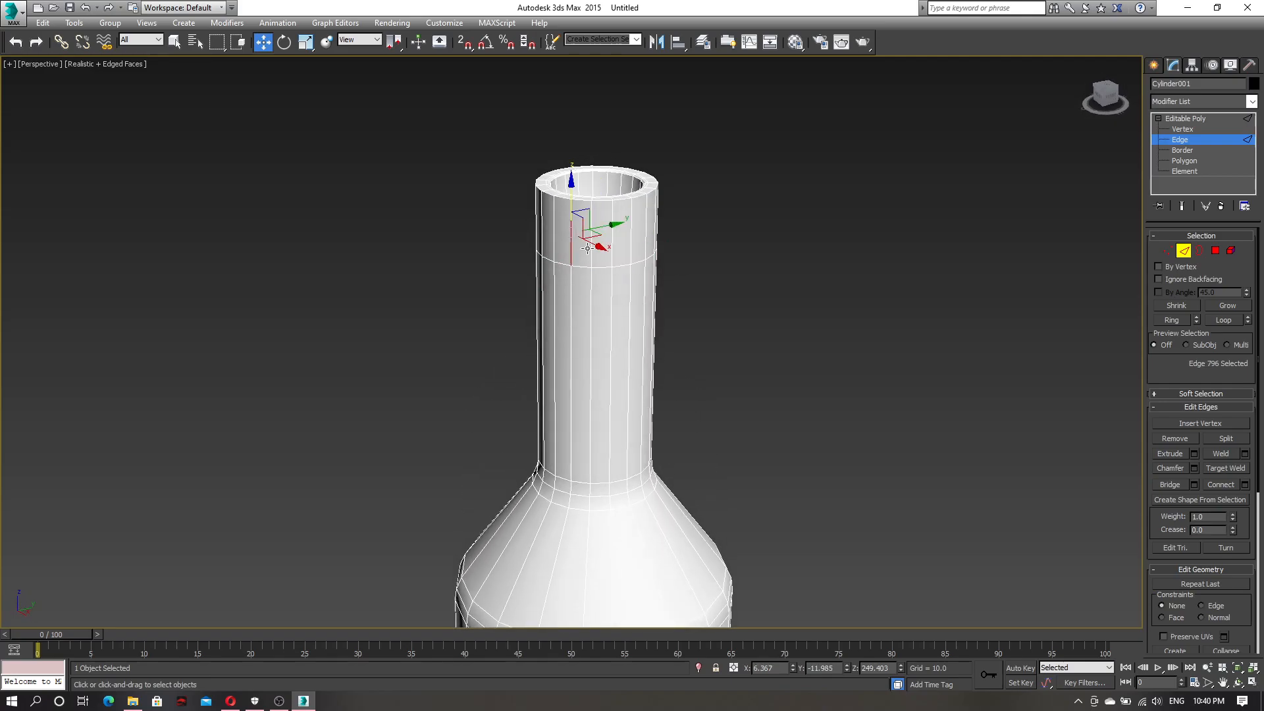
pyautogui.keyDown('shift'); pyautogui.click(590, 249); pyautogui.keyUp('shift')
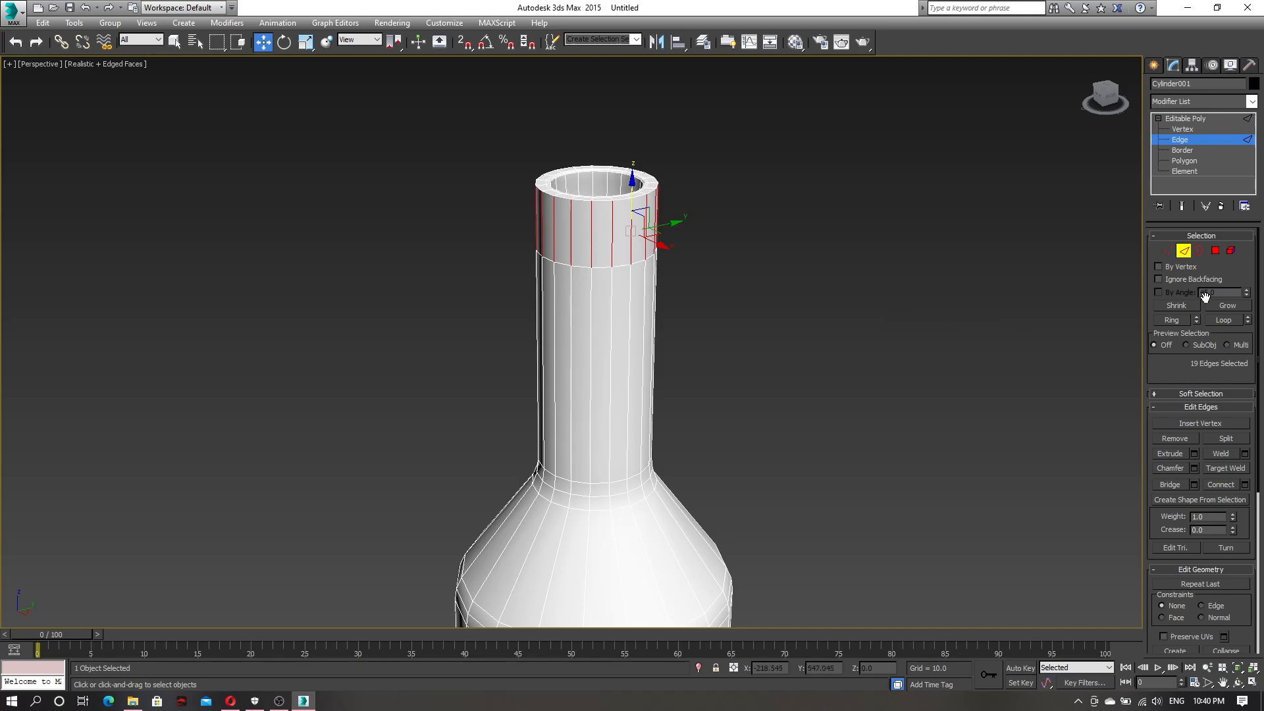
pyautogui.keyDown('ctrl'); pyautogui.click(1216, 251); pyautogui.keyUp('ctrl')
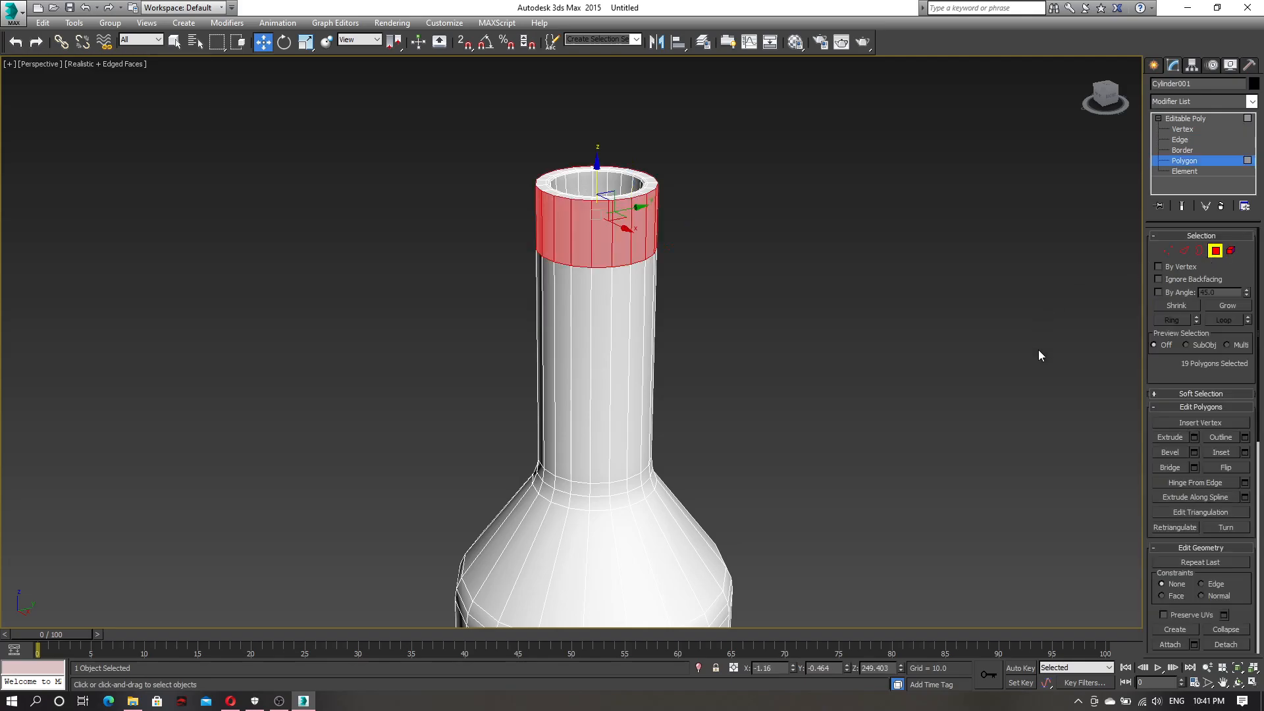
# - Start extruding the selected rim band and preview the By Polygon extrusion type at a height of 10
pyautogui.click(1194, 437)
pyautogui.keyDown('alt'); pyautogui.moveTo(819, 255); pyautogui.dragTo(694, 252, button='middle'); pyautogui.keyUp('alt')
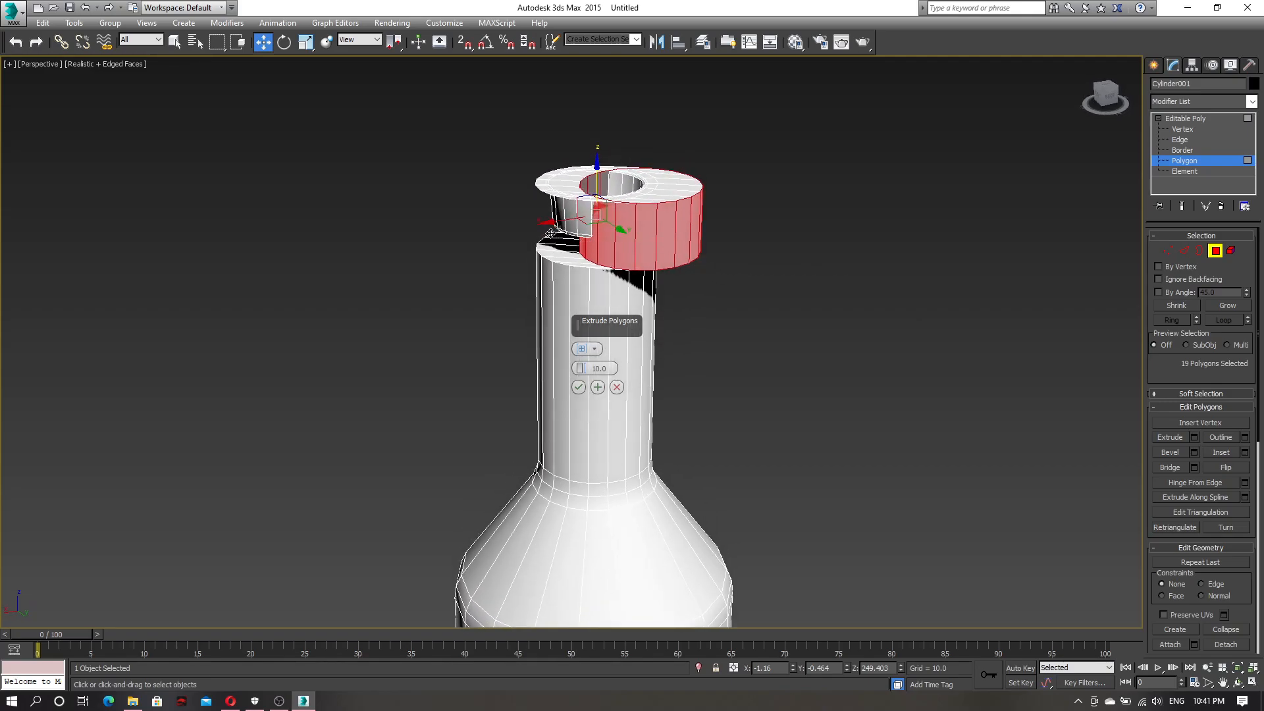
pyautogui.click(595, 350)
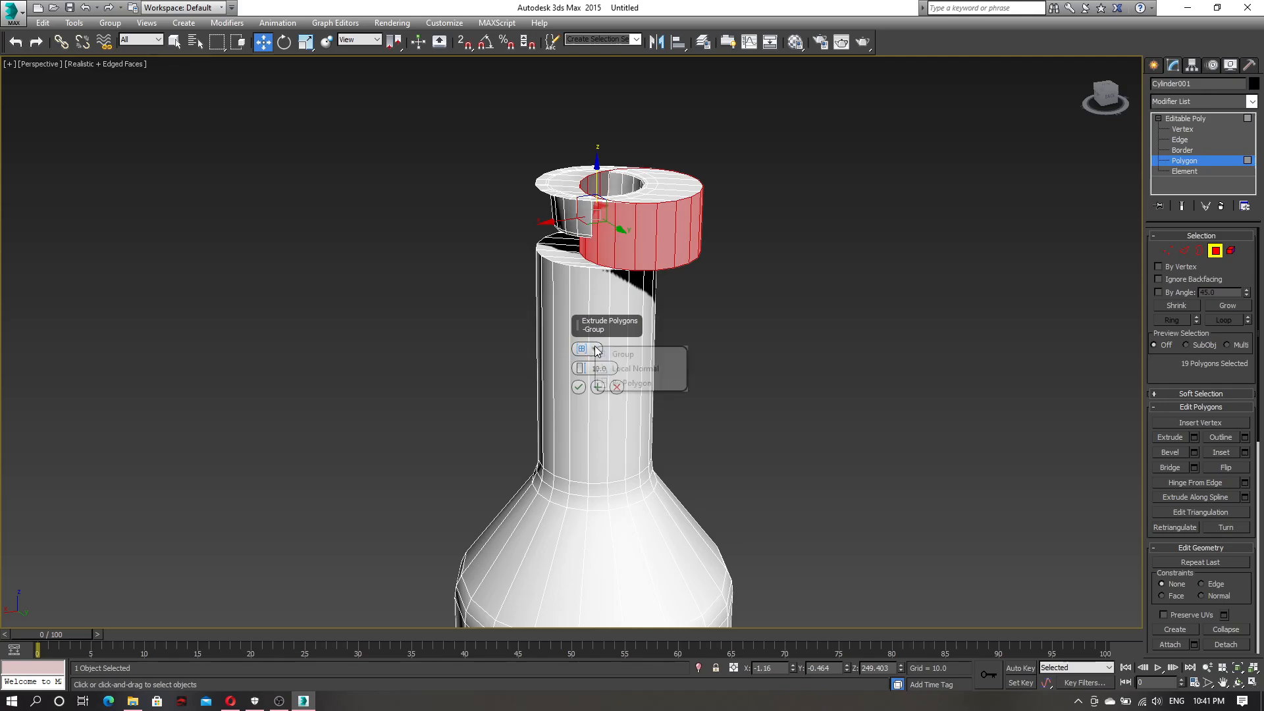
pyautogui.click(637, 383)
pyautogui.keyDown('alt'); pyautogui.moveTo(764, 314); pyautogui.dragTo(530, 347, button='middle'); pyautogui.keyUp('alt')
pyautogui.moveTo(681, 302)
pyautogui.keyDown('alt'); pyautogui.mouseDown(button='middle')
pyautogui.moveTo(706, 299)
pyautogui.moveTo(681, 296)
pyautogui.mouseUp(button='middle'); pyautogui.keyUp('alt')
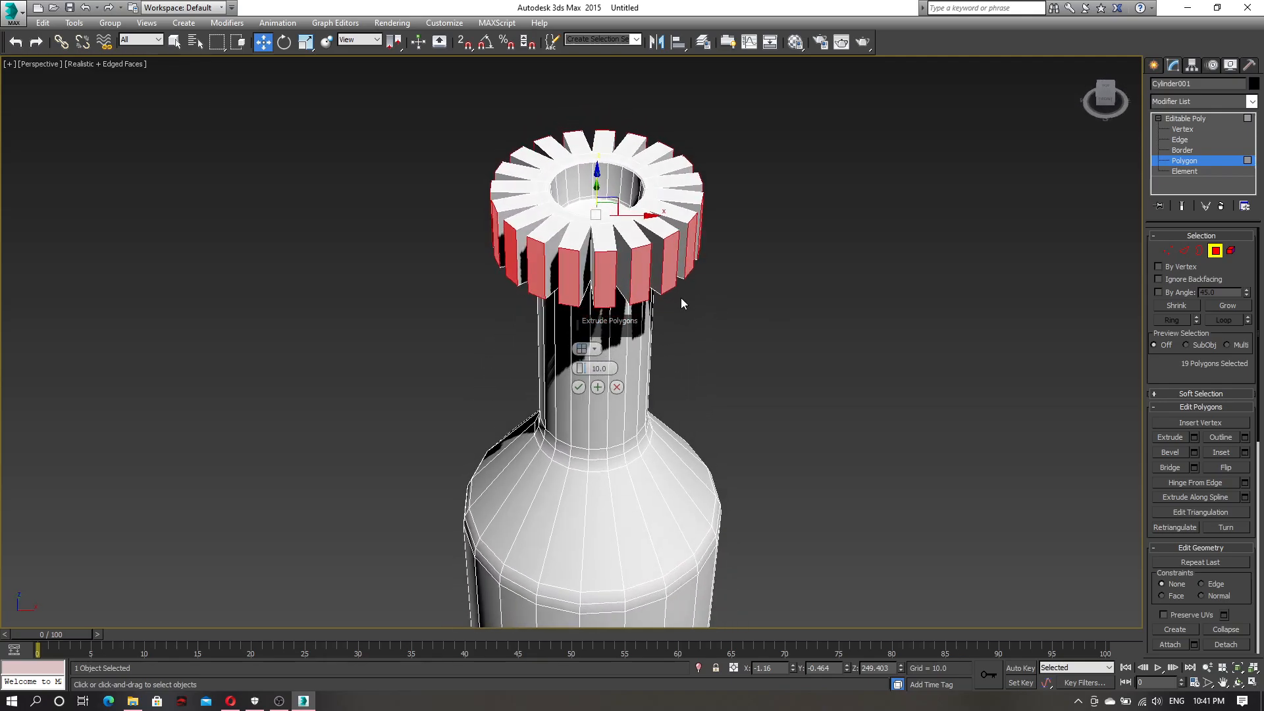
# - Extrude the rim band outward with the Local Normal type and a height of about 2.44
pyautogui.click(595, 348)
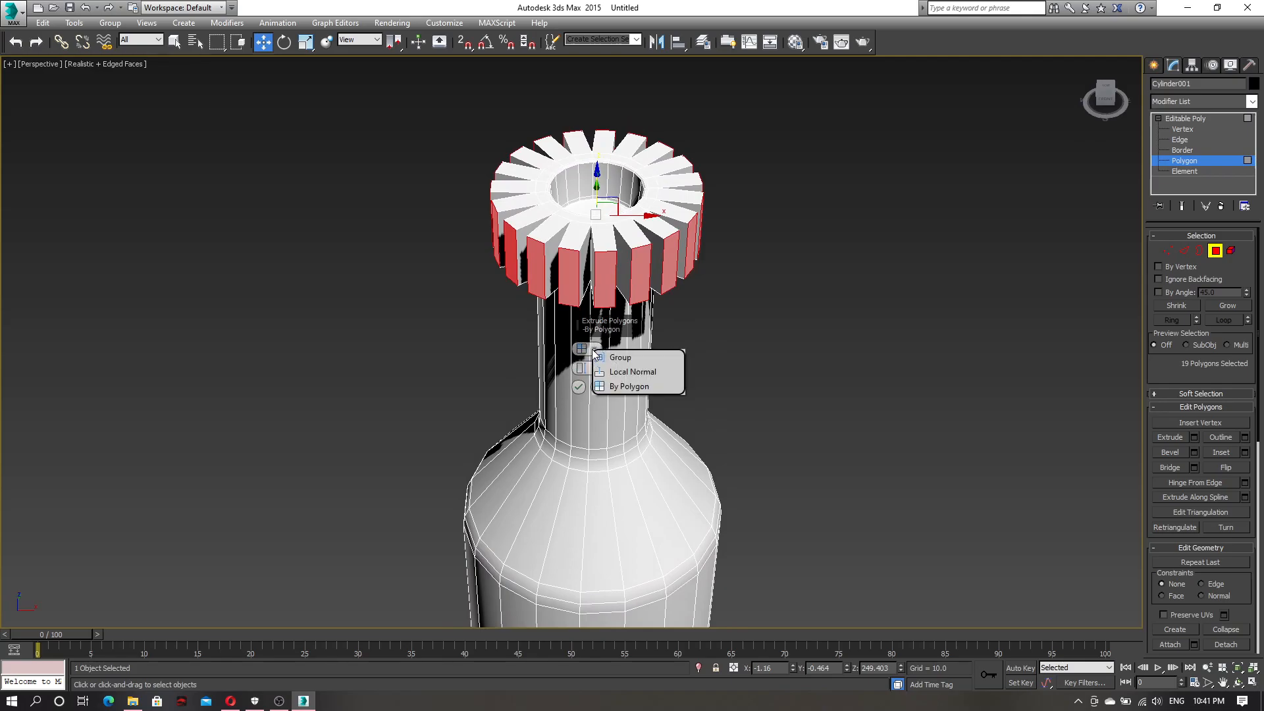
pyautogui.click(608, 358)
pyautogui.keyDown('alt'); pyautogui.moveTo(728, 324); pyautogui.dragTo(764, 241, button='middle'); pyautogui.keyUp('alt')
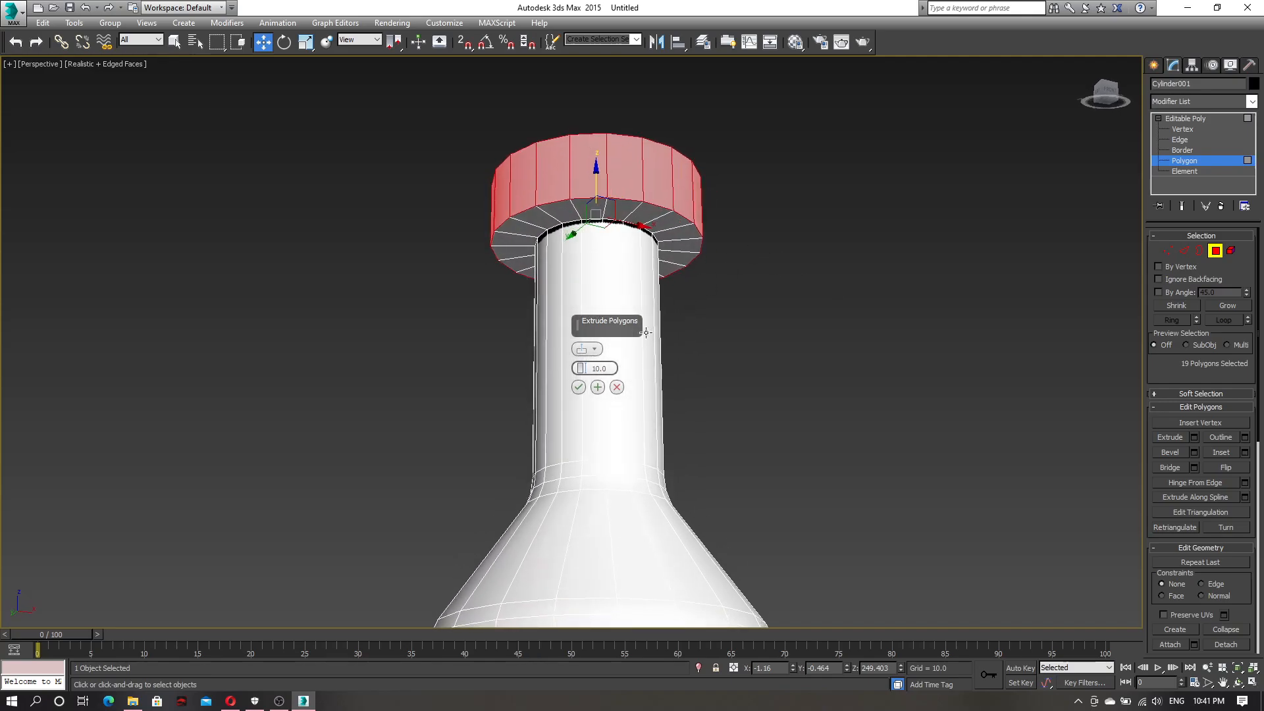
pyautogui.moveTo(588, 369); pyautogui.dragTo(590, 421)
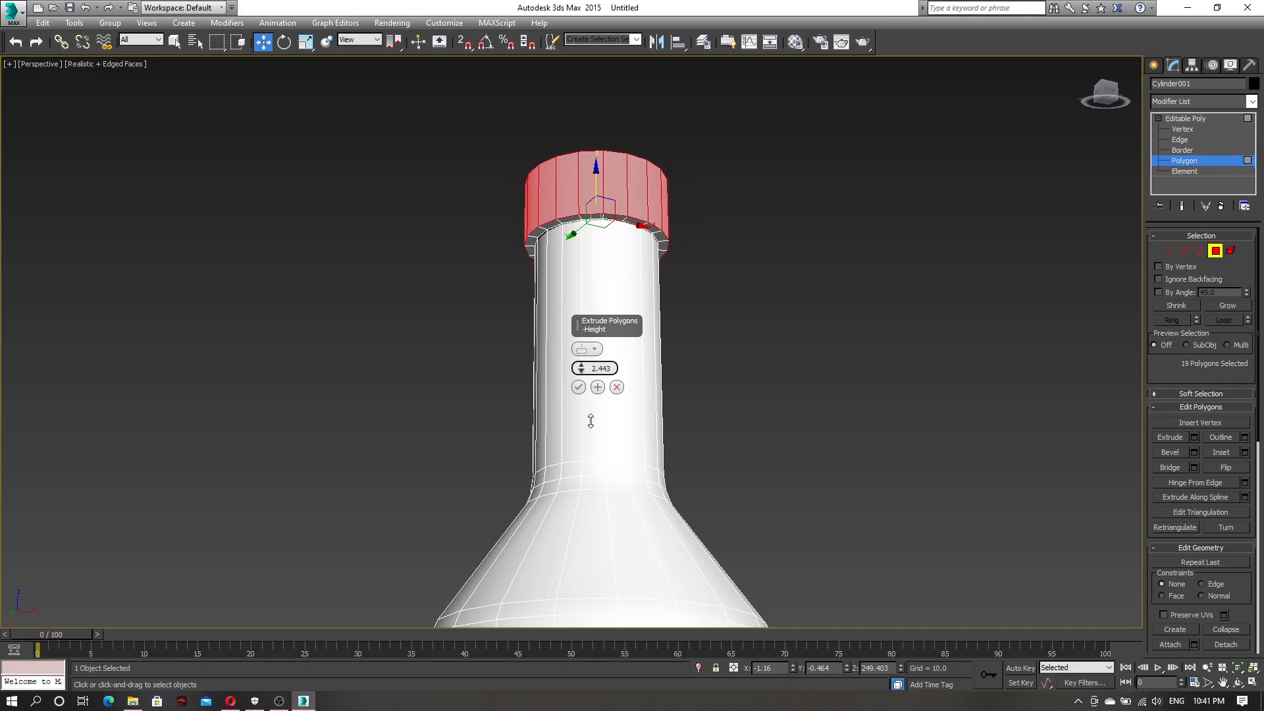
pyautogui.keyDown('alt'); pyautogui.moveTo(772, 322); pyautogui.dragTo(729, 324, button='middle'); pyautogui.keyUp('alt')
pyautogui.click(578, 387)
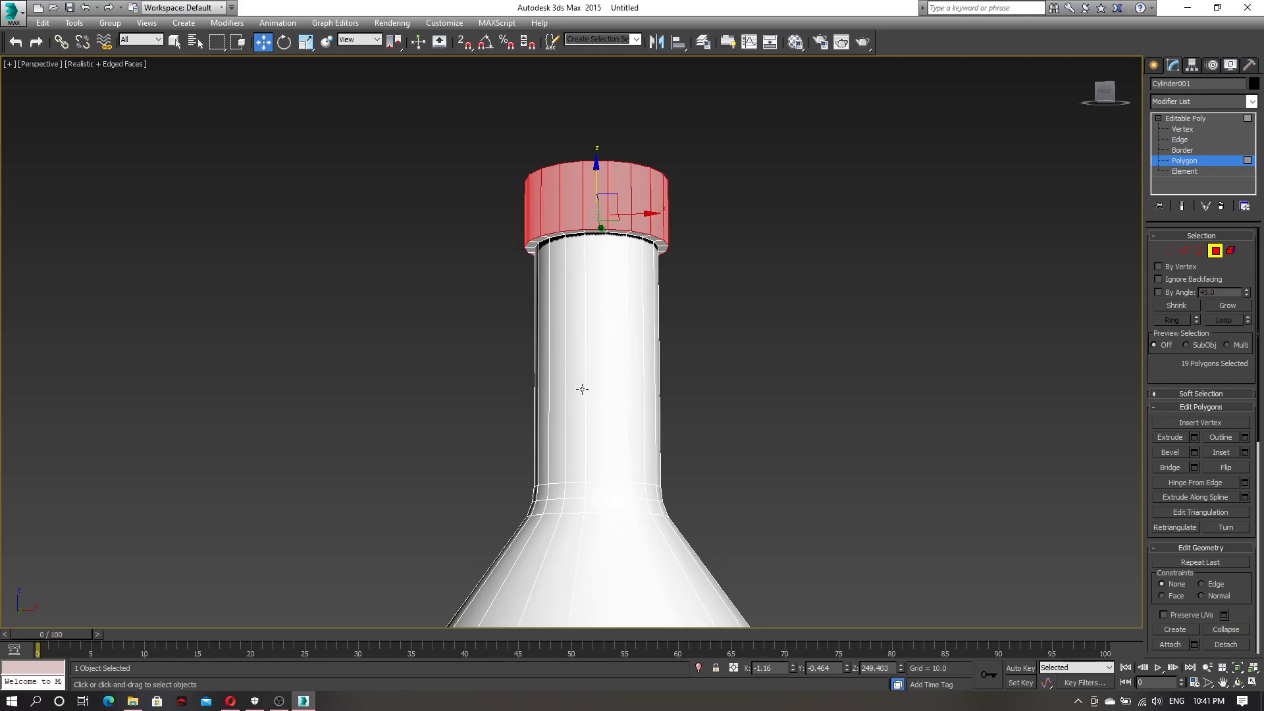
# - Scale the extruded rim polygons along Z to 87% so the band's upper and lower sides slope
pyautogui.keyDown('alt'); pyautogui.moveTo(738, 278); pyautogui.dragTo(550, 290, button='middle'); pyautogui.keyUp('alt')
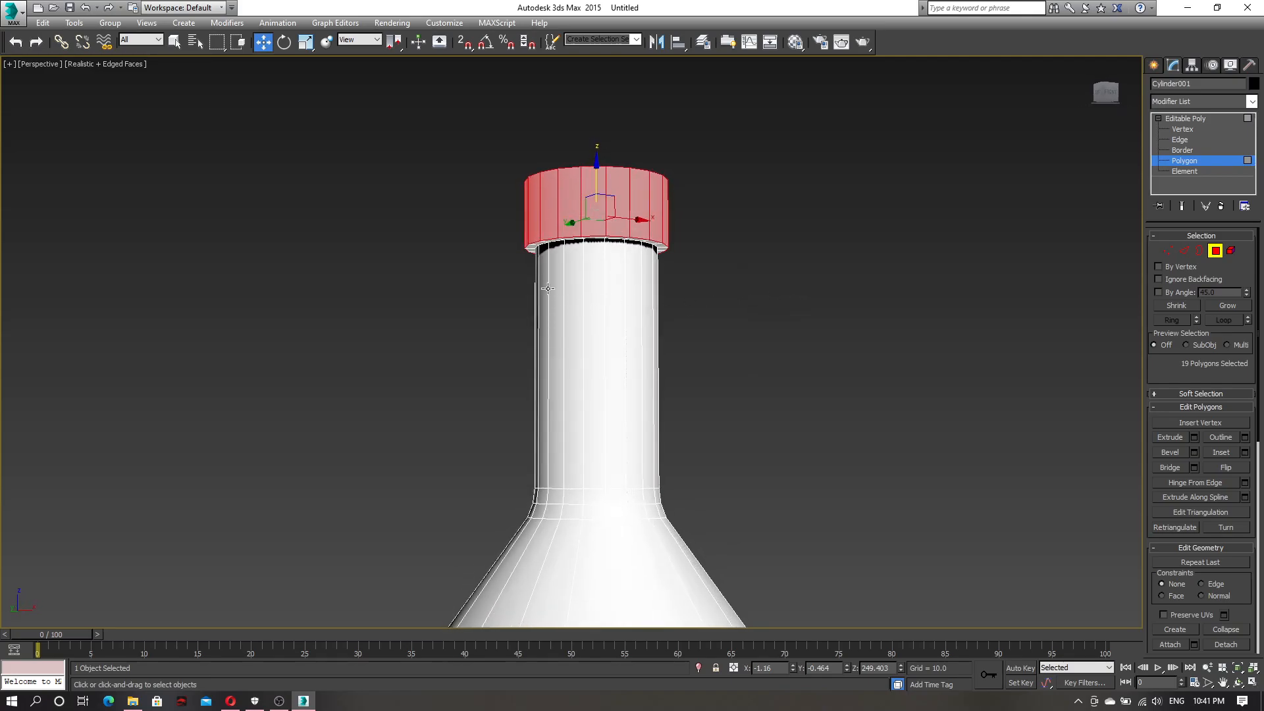
pyautogui.scroll(5, 615, 282)
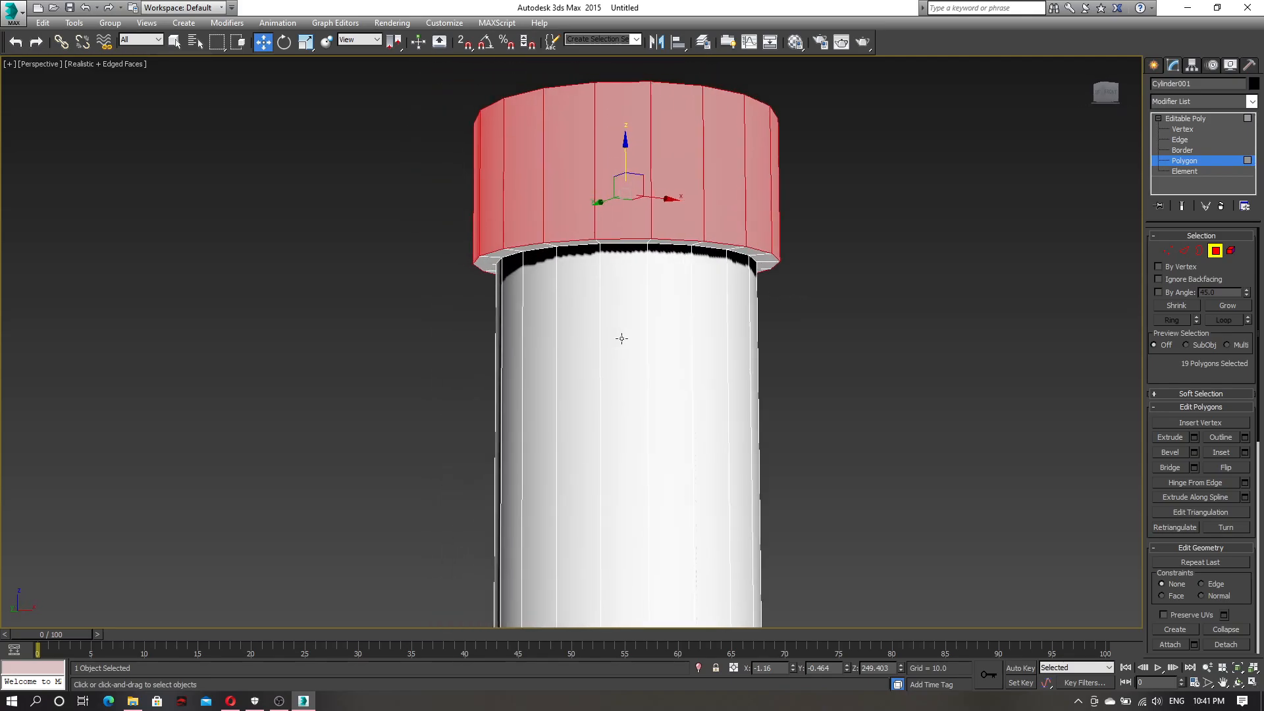
pyautogui.keyDown('alt'); pyautogui.moveTo(589, 326); pyautogui.dragTo(595, 330, button='middle'); pyautogui.keyUp('alt')
pyautogui.press('r')
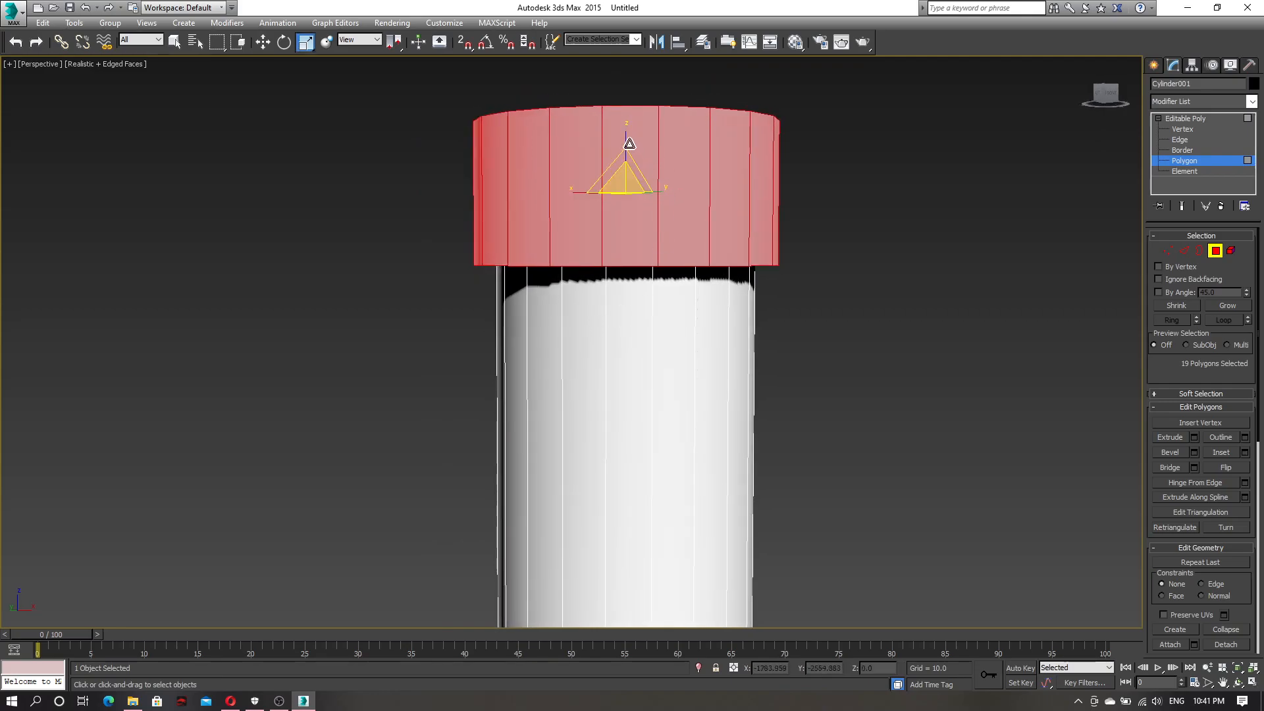
pyautogui.moveTo(626, 137); pyautogui.dragTo(626, 146)
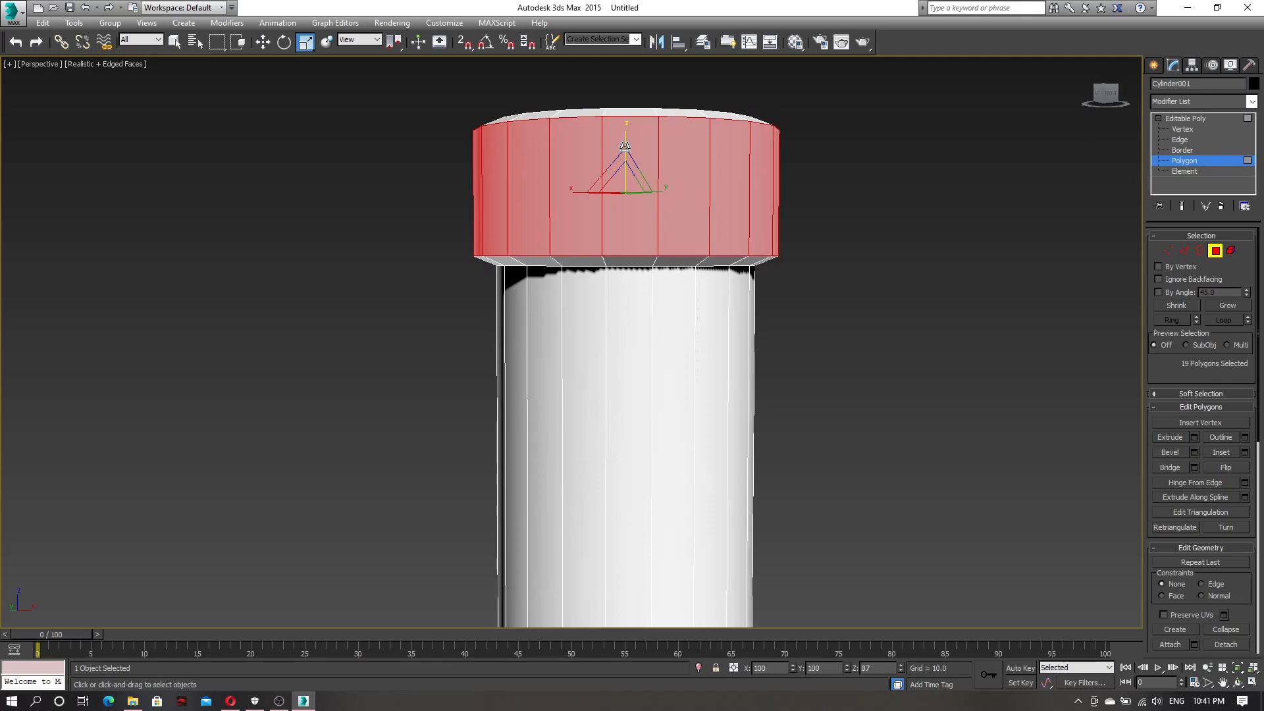
# - Select three edge loops on the rim band: its upper outer edge, its lower outer edge and the junction with the neck
pyautogui.moveTo(806, 255)
pyautogui.keyDown('alt'); pyautogui.mouseDown(button='middle')
pyautogui.moveTo(723, 258)
pyautogui.moveTo(727, 289)
pyautogui.moveTo(773, 261)
pyautogui.moveTo(791, 271)
pyautogui.mouseUp(button='middle'); pyautogui.keyUp('alt')
pyautogui.scroll(-4, 792, 272)
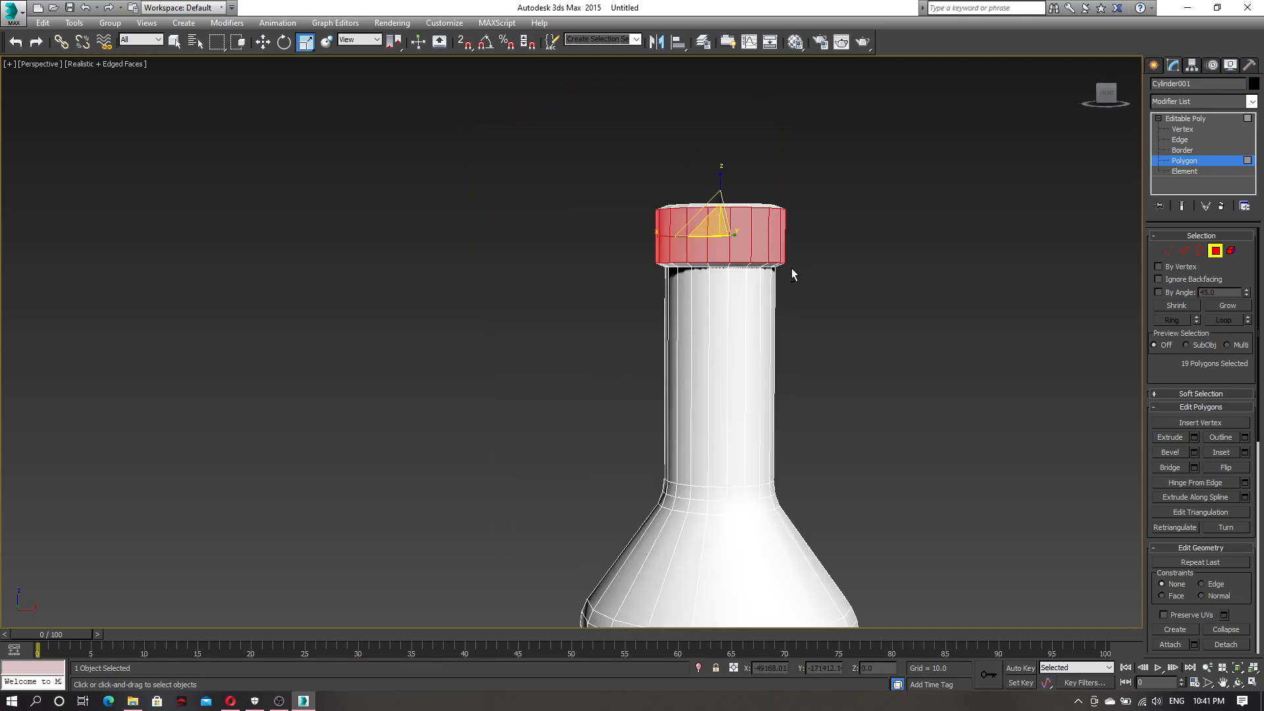
pyautogui.scroll(3, 822, 284)
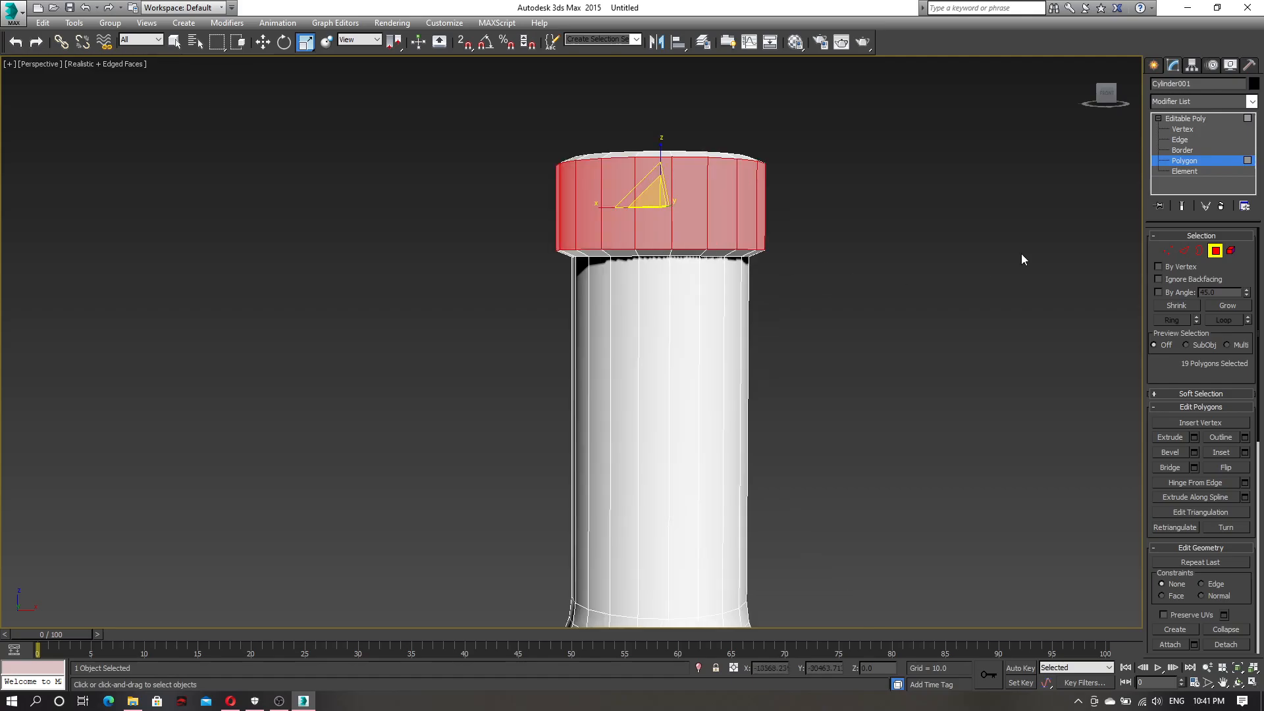
pyautogui.click(1178, 141)
pyautogui.keyDown('alt'); pyautogui.moveTo(887, 211); pyautogui.dragTo(615, 179, button='middle'); pyautogui.keyUp('alt')
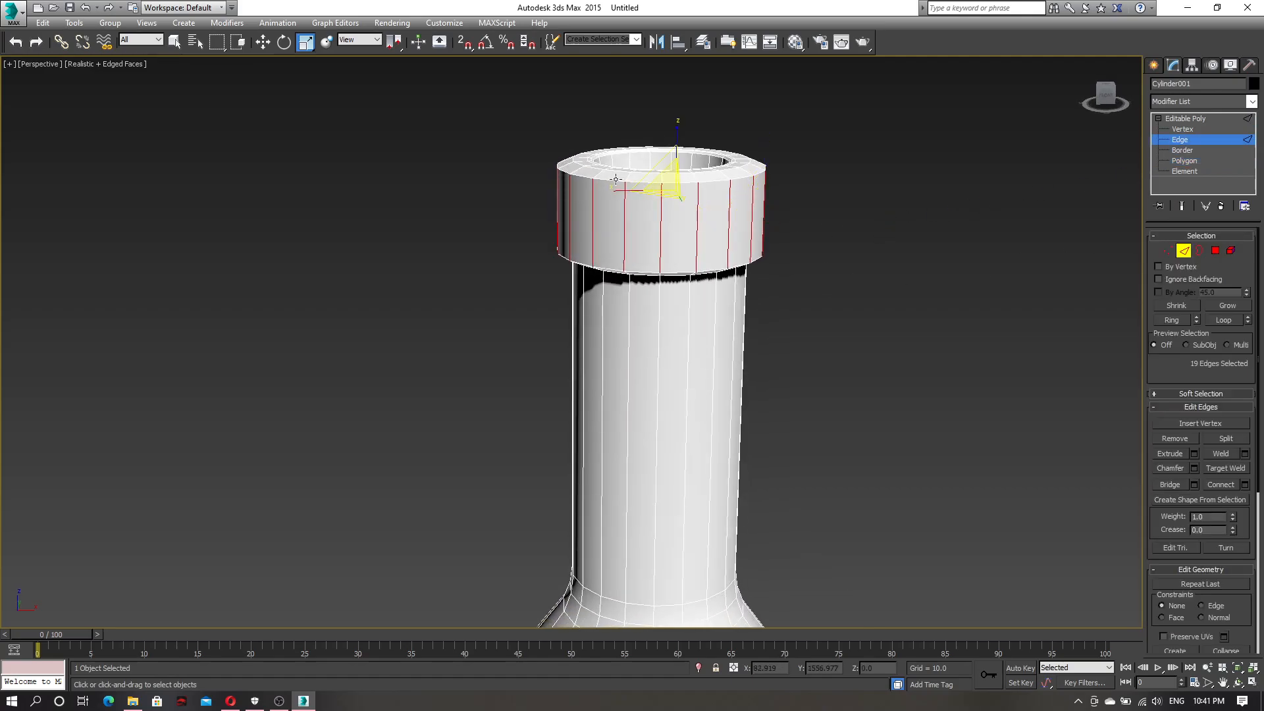
pyautogui.doubleClick(612, 180)
pyautogui.keyDown('alt'); pyautogui.moveTo(654, 292); pyautogui.dragTo(724, 263, button='middle'); pyautogui.keyUp('alt')
pyautogui.keyDown('ctrl'); pyautogui.doubleClick(641, 238); pyautogui.keyUp('ctrl')
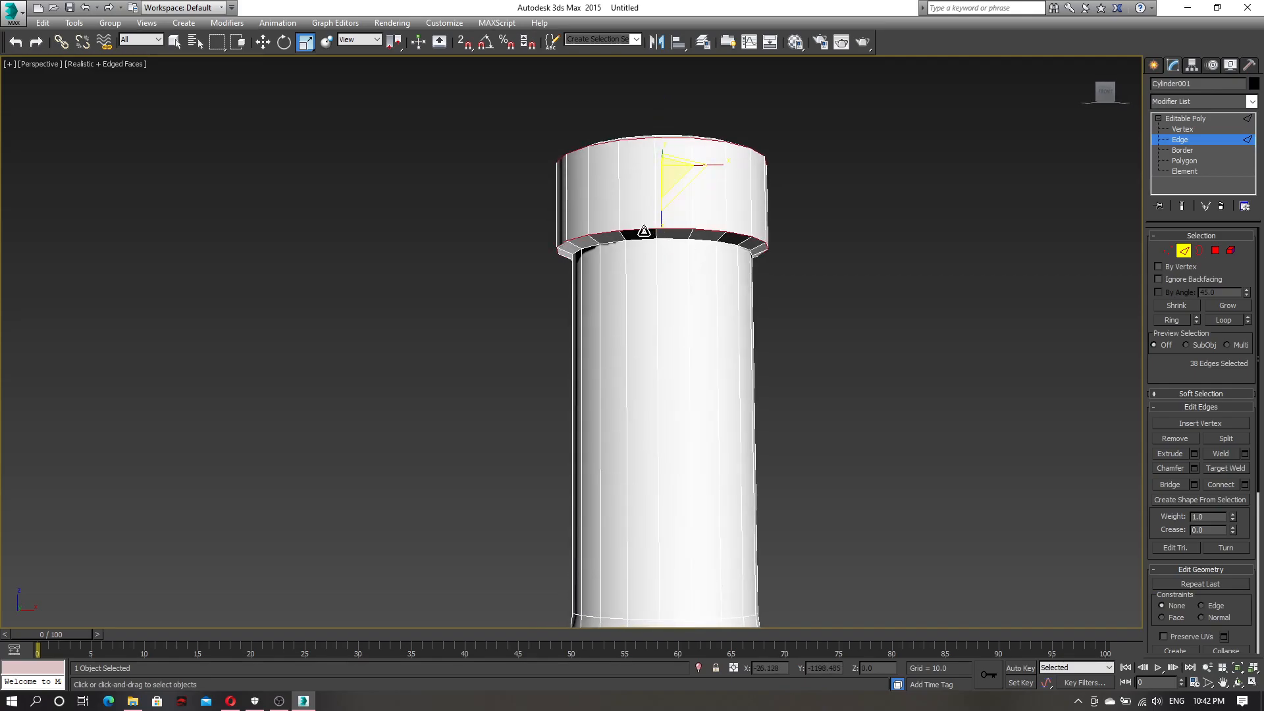
pyautogui.keyDown('ctrl'); pyautogui.doubleClick(641, 241); pyautogui.keyUp('ctrl')
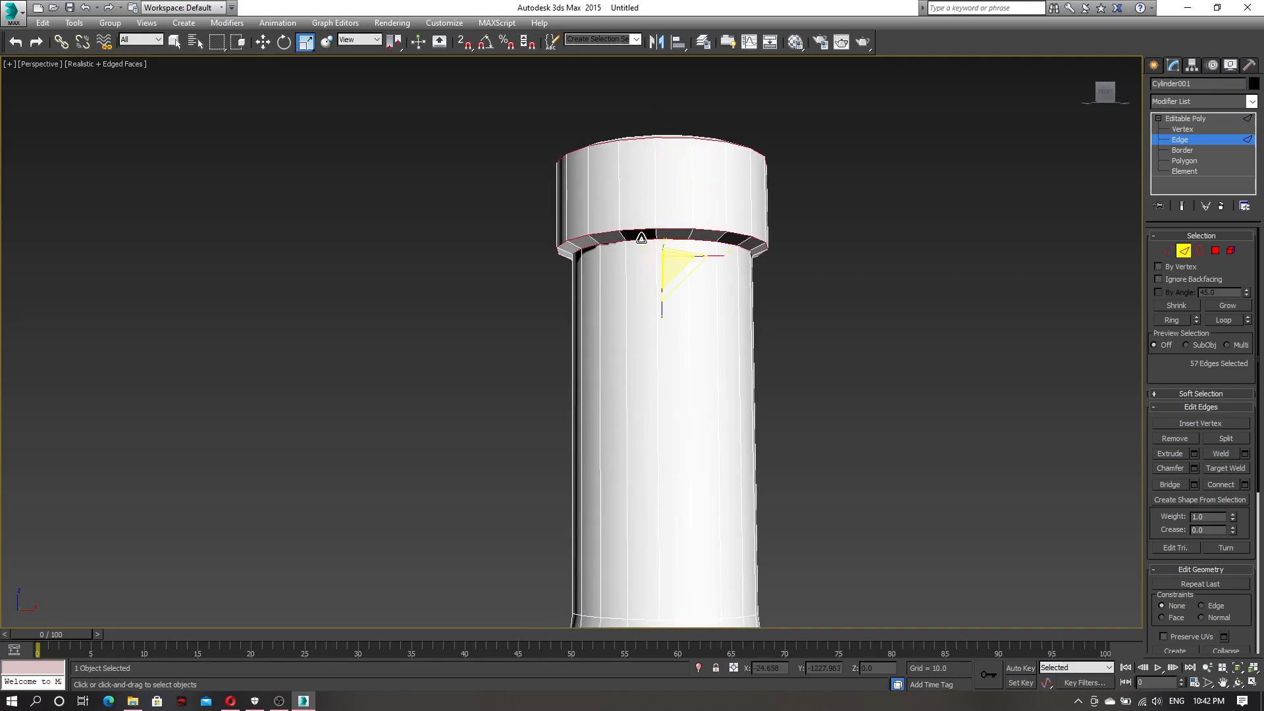
# - Chamfer the selected rim edge loops by 0.714 with 1 segment
pyautogui.click(1193, 468)
pyautogui.keyDown('alt'); pyautogui.moveTo(722, 338); pyautogui.dragTo(764, 331, button='middle'); pyautogui.keyUp('alt')
pyautogui.scroll(2, 742, 301)
pyautogui.keyDown('alt'); pyautogui.moveTo(689, 361); pyautogui.dragTo(698, 395, button='middle'); pyautogui.keyUp('alt')
pyautogui.moveTo(582, 370); pyautogui.dragTo(582, 361)
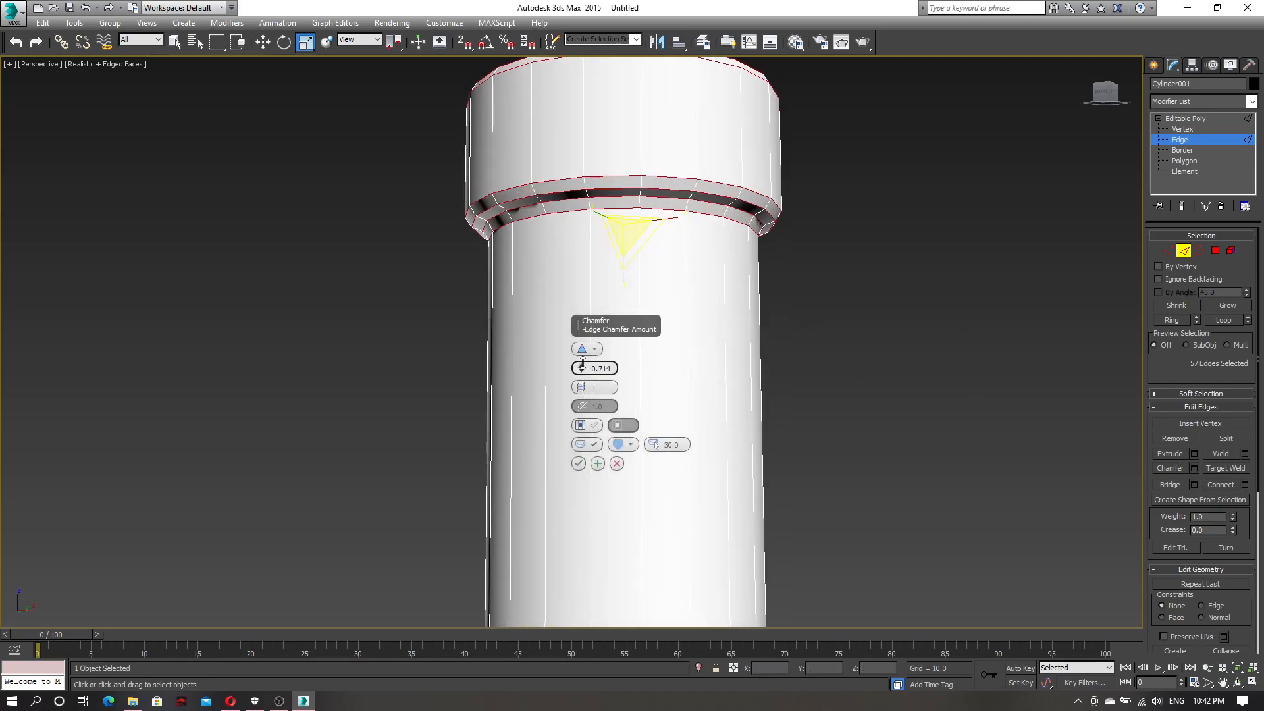
pyautogui.keyDown('alt'); pyautogui.moveTo(737, 381); pyautogui.dragTo(674, 398, button='middle'); pyautogui.keyUp('alt')
pyautogui.click(578, 463)
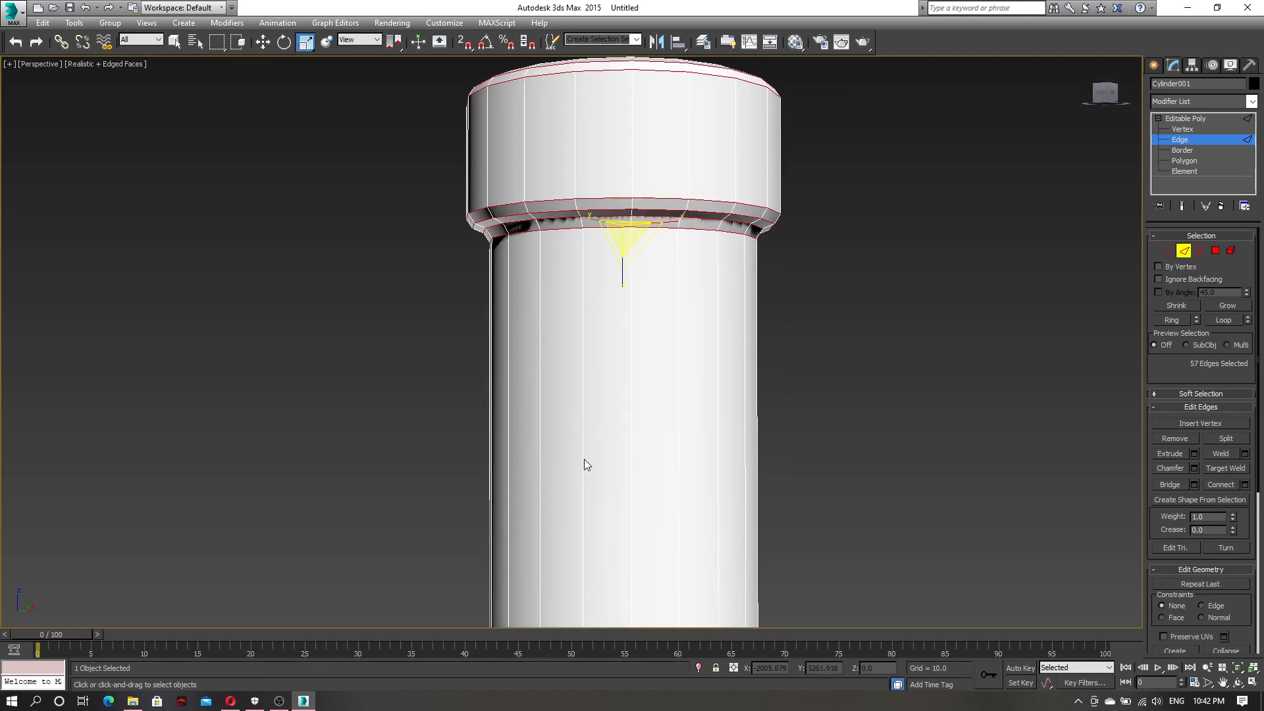
# - Leave edge editing, deselect the bottle and frame the whole model
pyautogui.scroll(-5, 832, 367)
pyautogui.moveTo(894, 459); pyautogui.dragTo(800, 321, button='middle')
pyautogui.scroll(-3, 800, 321)
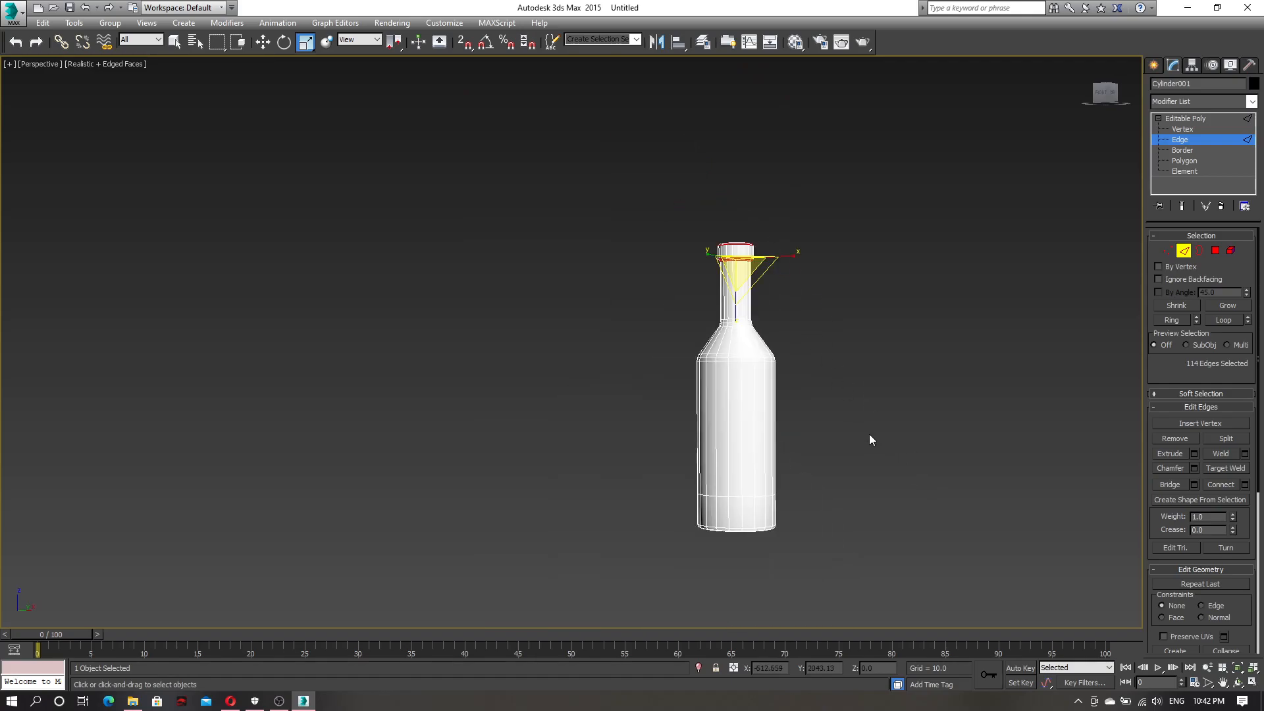
pyautogui.click(1159, 140)
pyautogui.click(992, 246)
pyautogui.moveTo(901, 315)
pyautogui.keyDown('alt'); pyautogui.mouseDown(button='middle')
pyautogui.moveTo(896, 330)
pyautogui.moveTo(903, 322)
pyautogui.mouseUp(button='middle'); pyautogui.keyUp('alt')
pyautogui.press('z')
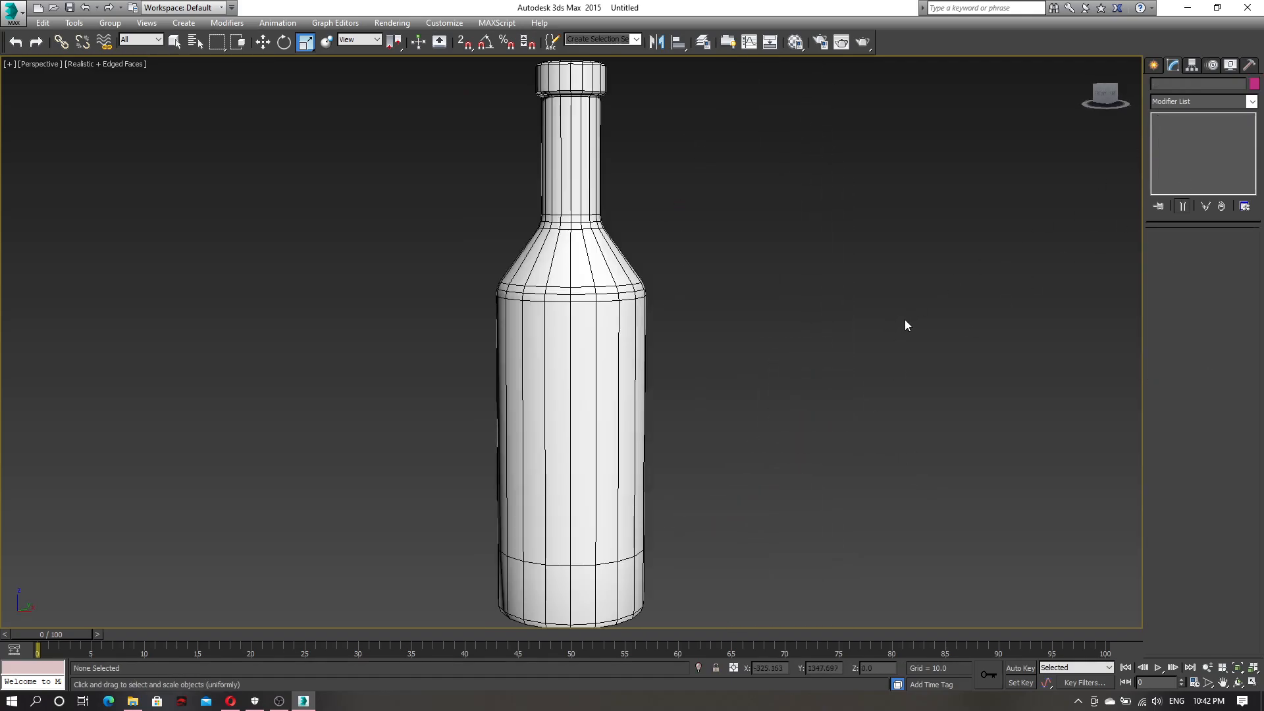
pyautogui.scroll(-3, 753, 269)
pyautogui.keyDown('alt'); pyautogui.moveTo(752, 270); pyautogui.dragTo(703, 300, button='middle'); pyautogui.keyUp('alt')
# - Reselect the bottle and inspect its shape from the rim down to the base
pyautogui.press('q')
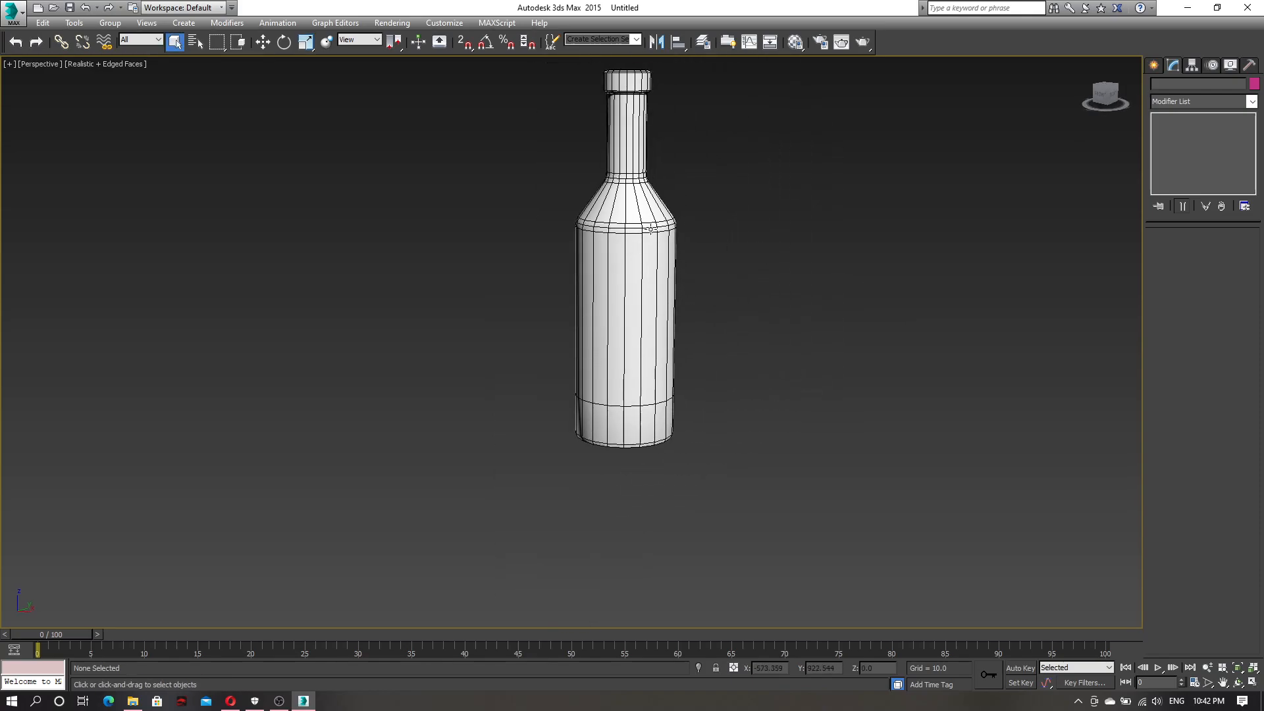
pyautogui.click(650, 229)
pyautogui.keyDown('alt'); pyautogui.moveTo(755, 247); pyautogui.dragTo(822, 372, button='middle'); pyautogui.keyUp('alt')
pyautogui.keyDown('alt'); pyautogui.moveTo(803, 379); pyautogui.dragTo(619, 362, button='middle'); pyautogui.keyUp('alt')
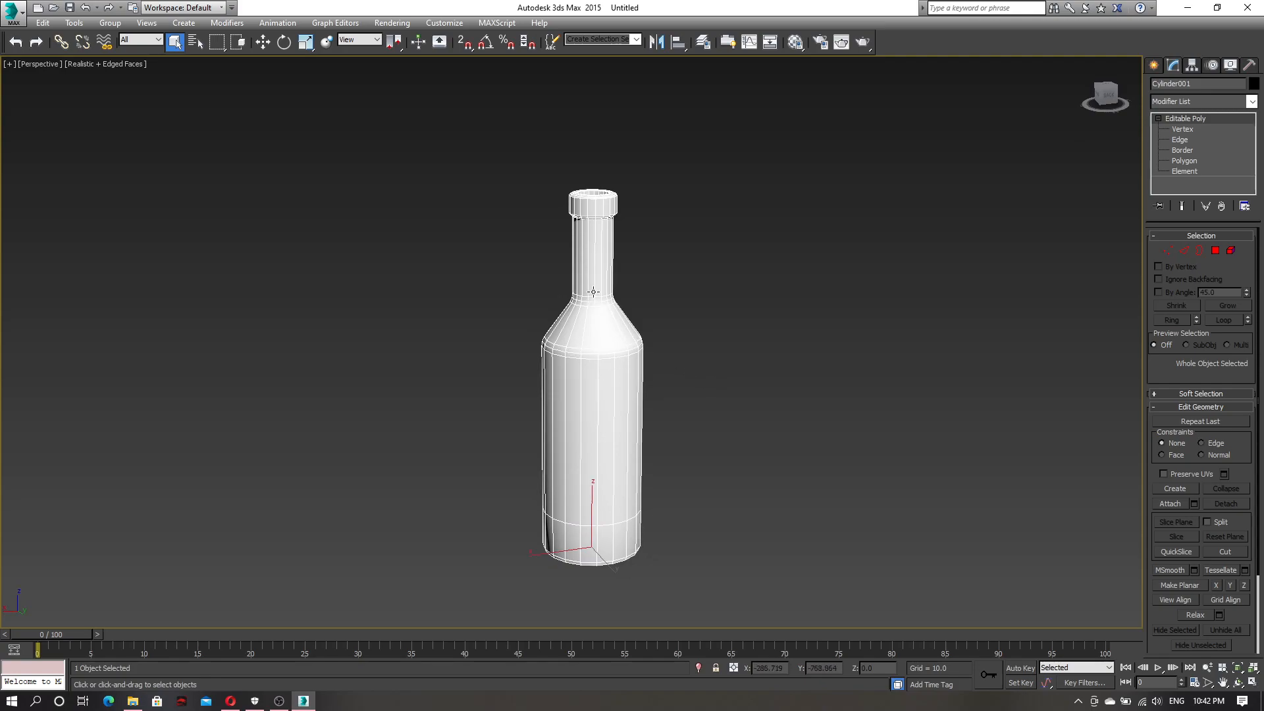
pyautogui.scroll(2, 662, 352)
pyautogui.moveTo(697, 399); pyautogui.dragTo(691, 343, button='middle')
pyautogui.keyDown('alt'); pyautogui.moveTo(700, 430); pyautogui.dragTo(692, 416, button='middle'); pyautogui.keyUp('alt')
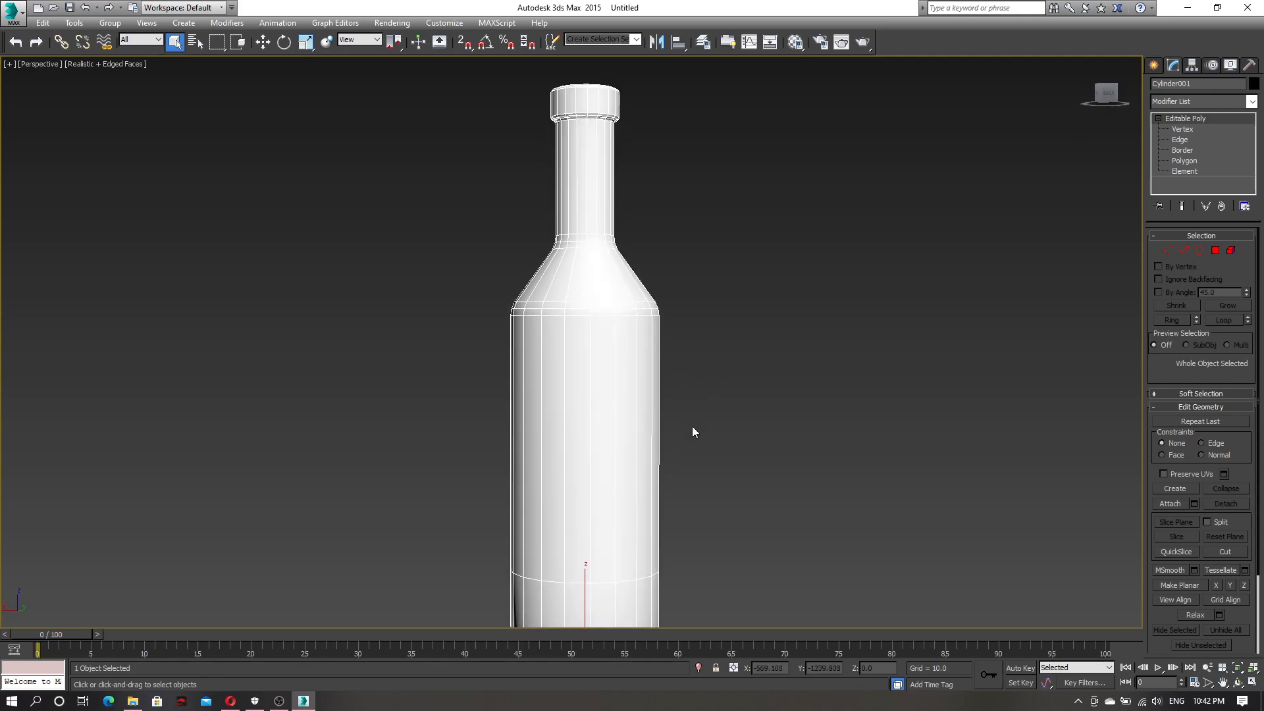
pyautogui.moveTo(699, 459); pyautogui.dragTo(712, 388, button='middle')
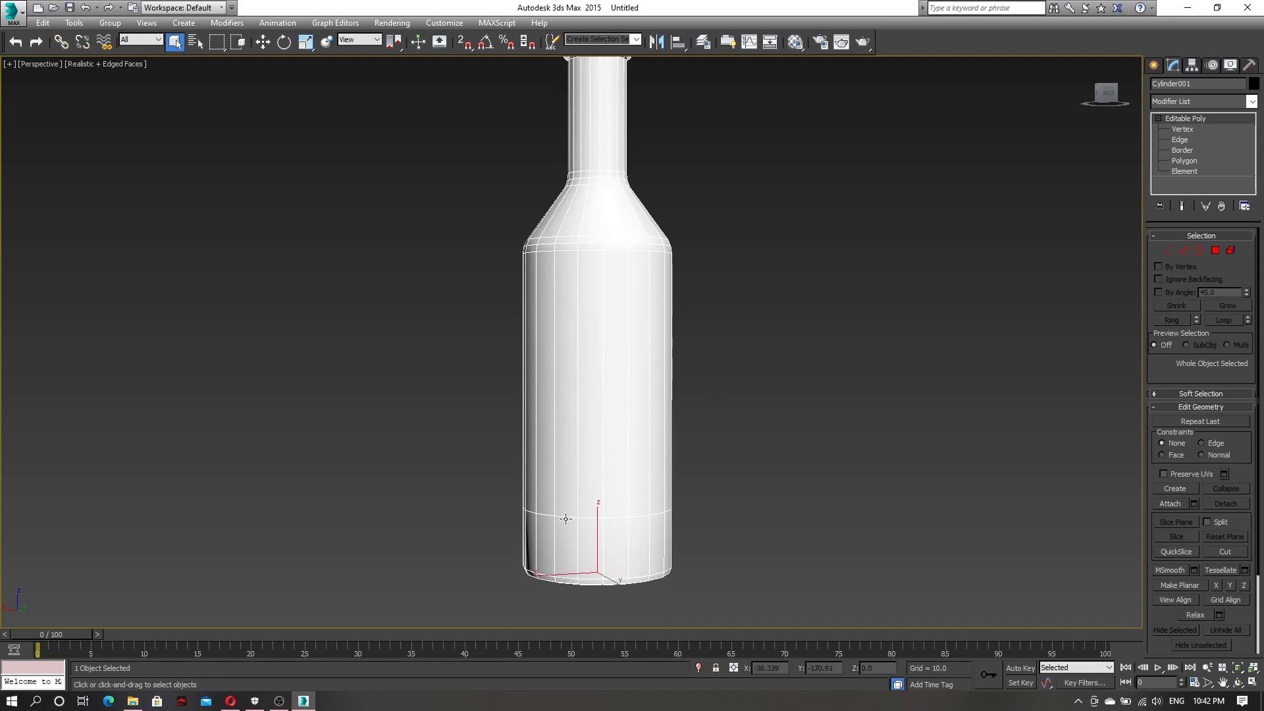
# - Select the horizontal edge loop just above the bottle's base, remove it and clear the edge selection
pyautogui.press('2')
pyautogui.press('2')
pyautogui.click(1180, 139)
pyautogui.doubleClick(567, 516)
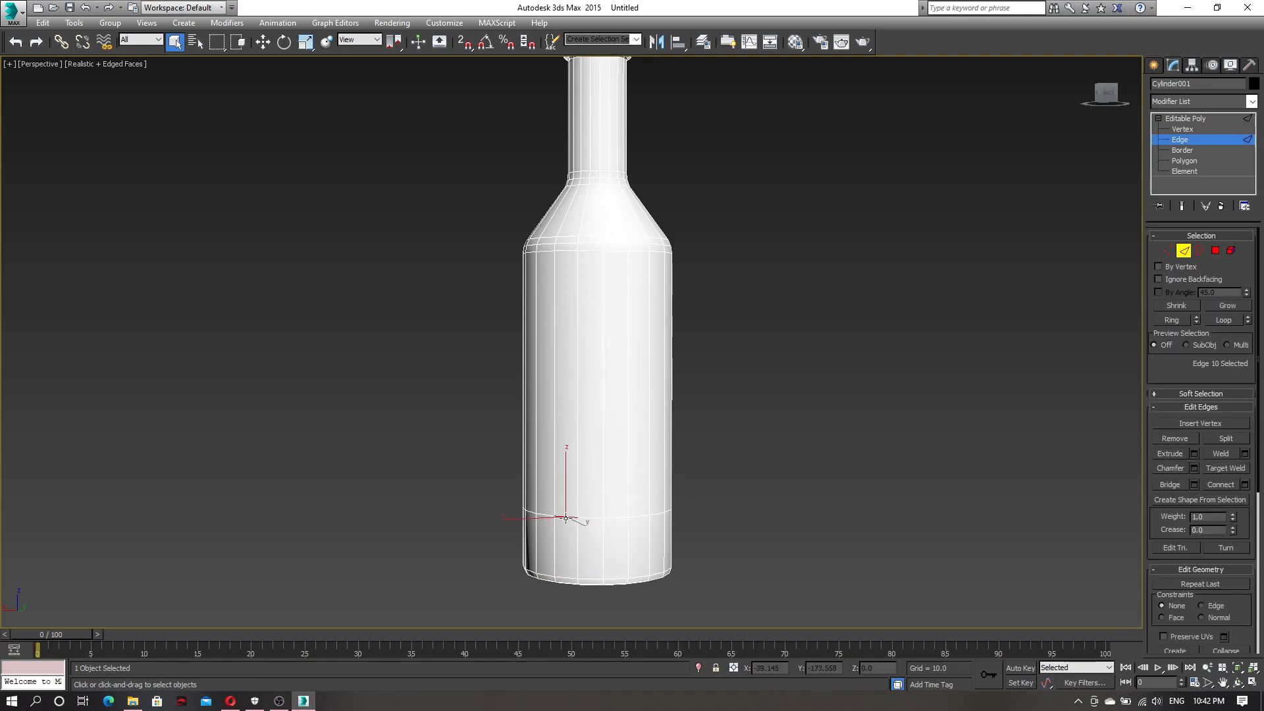
pyautogui.click(1083, 431)
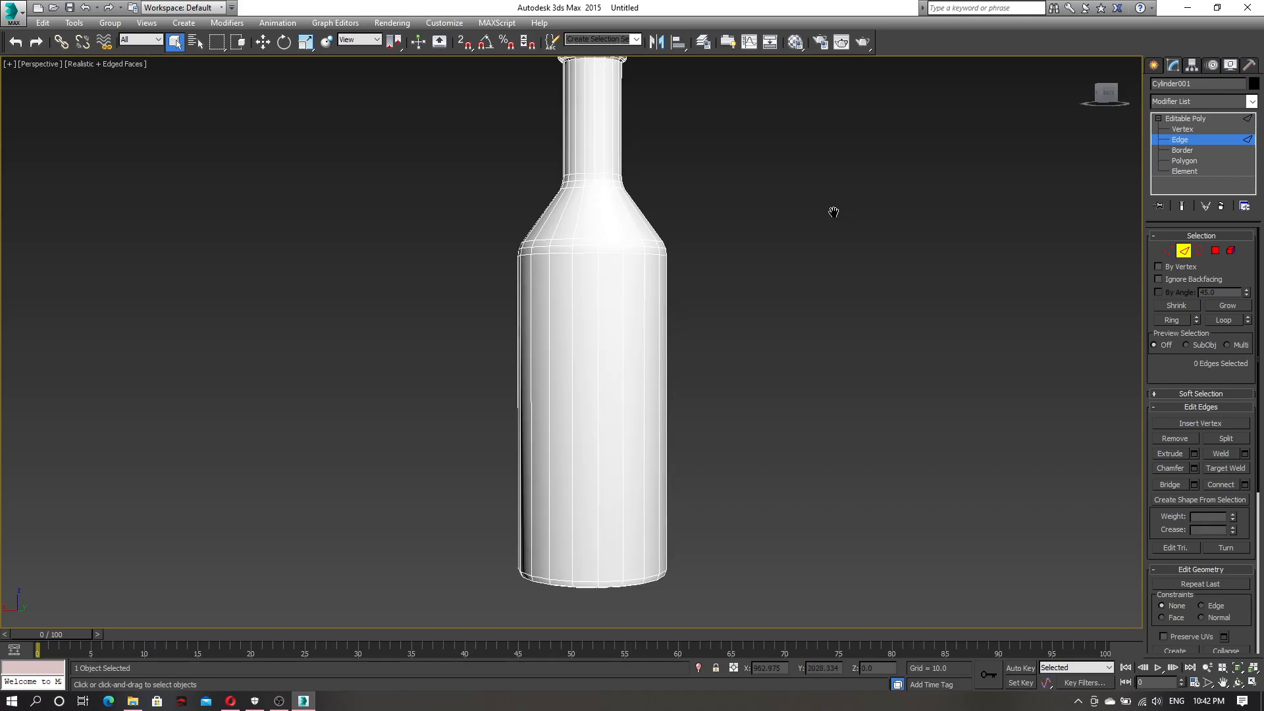
# - Leave edge editing and examine the complete bottle from higher and lower angles
pyautogui.scroll(-3, 830, 213)
pyautogui.keyDown('alt'); pyautogui.moveTo(829, 217); pyautogui.dragTo(803, 267, button='middle'); pyautogui.keyUp('alt')
pyautogui.click(1163, 141)
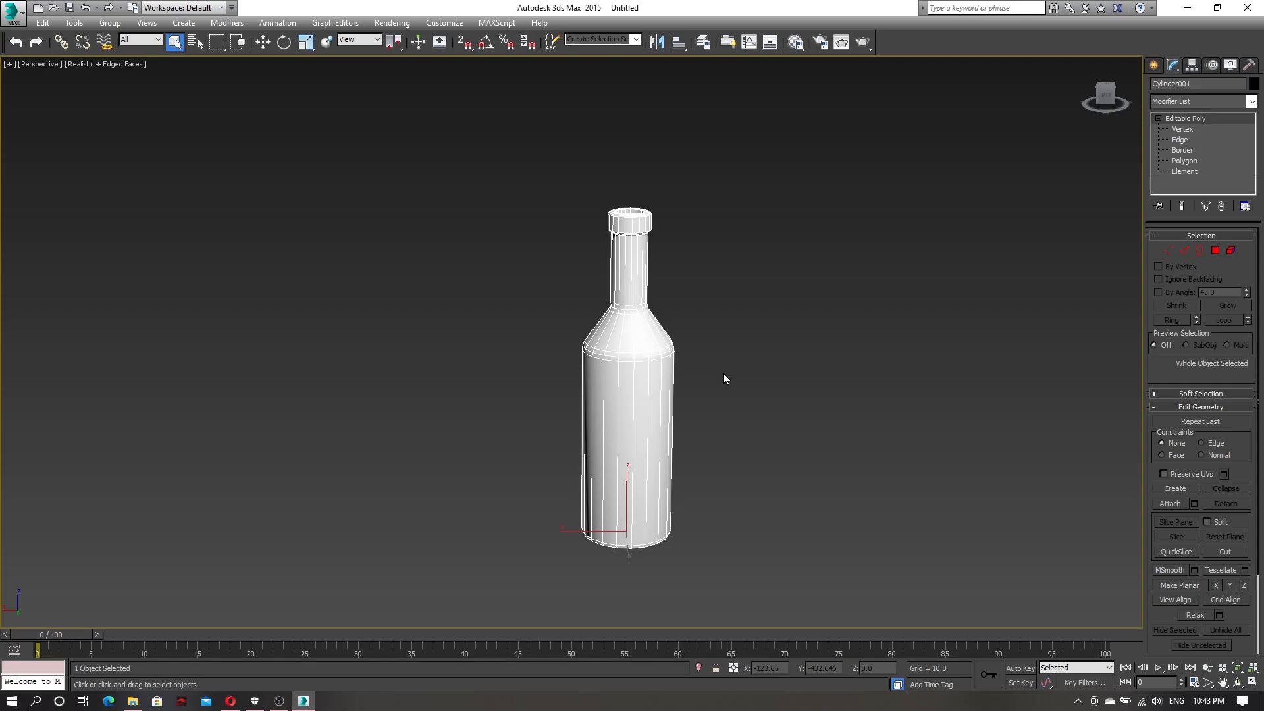
pyautogui.keyDown('alt'); pyautogui.moveTo(720, 296); pyautogui.dragTo(694, 266, button='middle'); pyautogui.keyUp('alt')
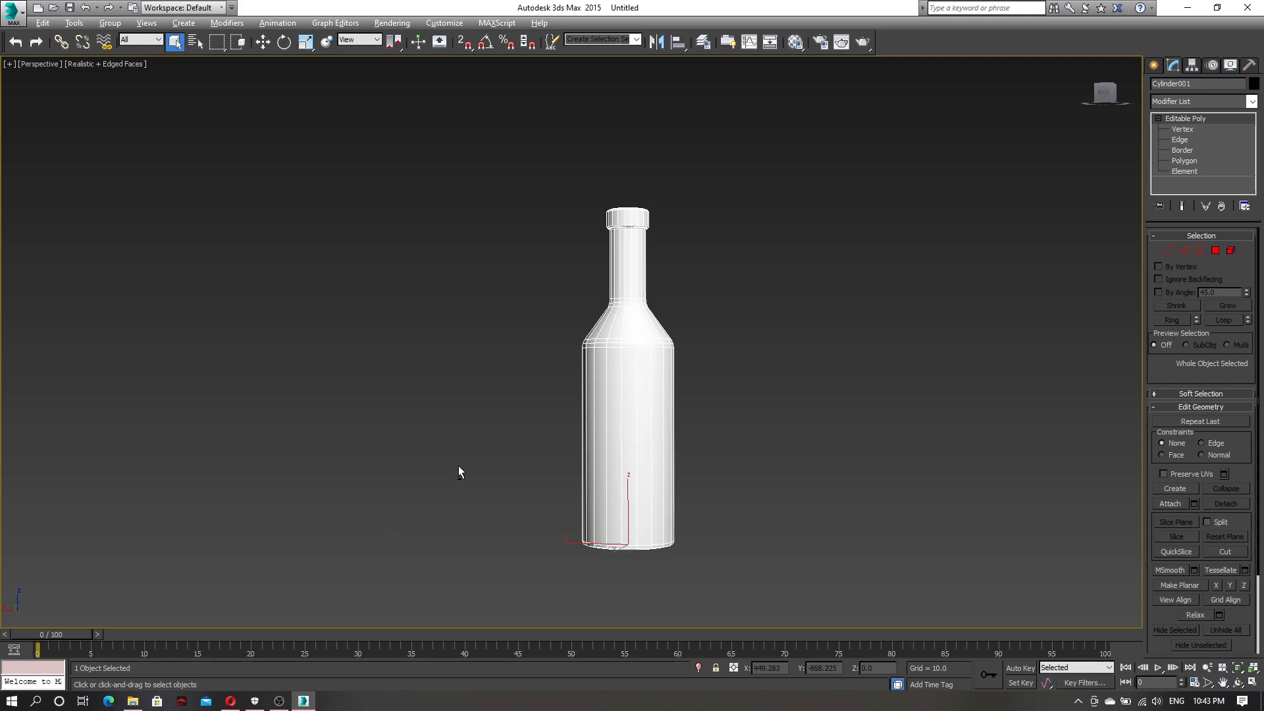
pyautogui.keyDown('alt'); pyautogui.moveTo(459, 469); pyautogui.dragTo(480, 503, button='middle'); pyautogui.keyUp('alt')
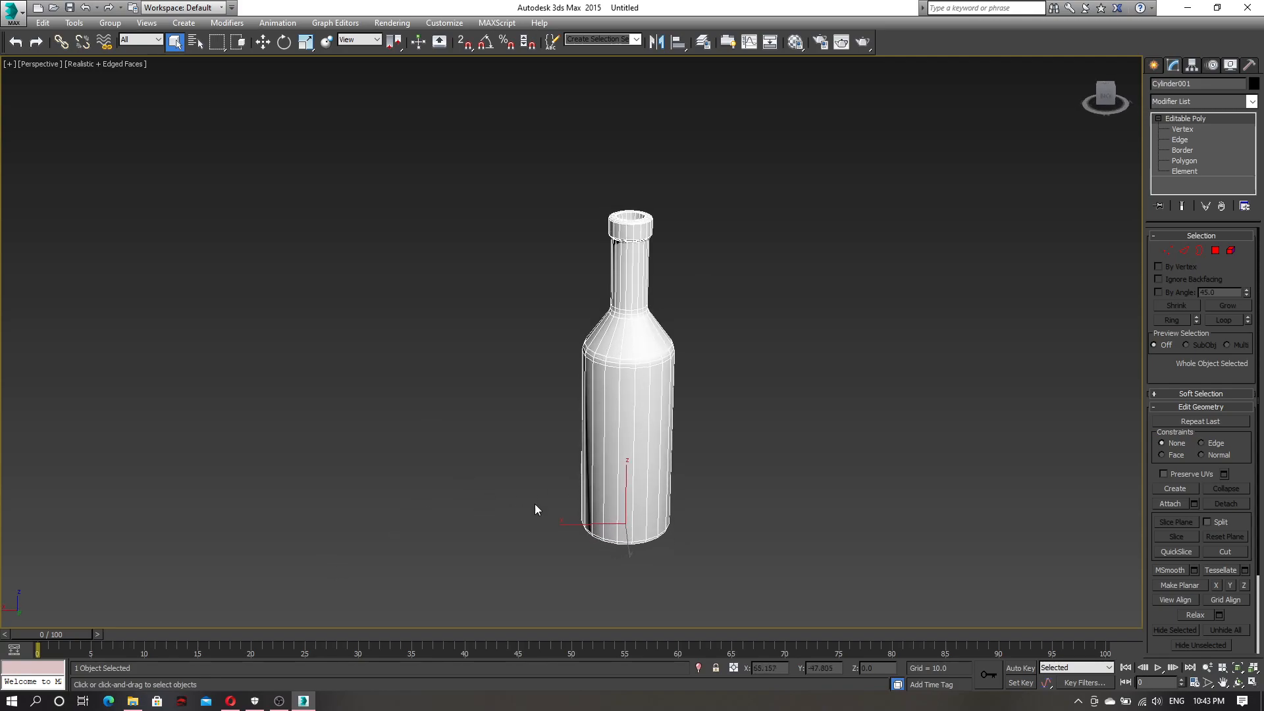